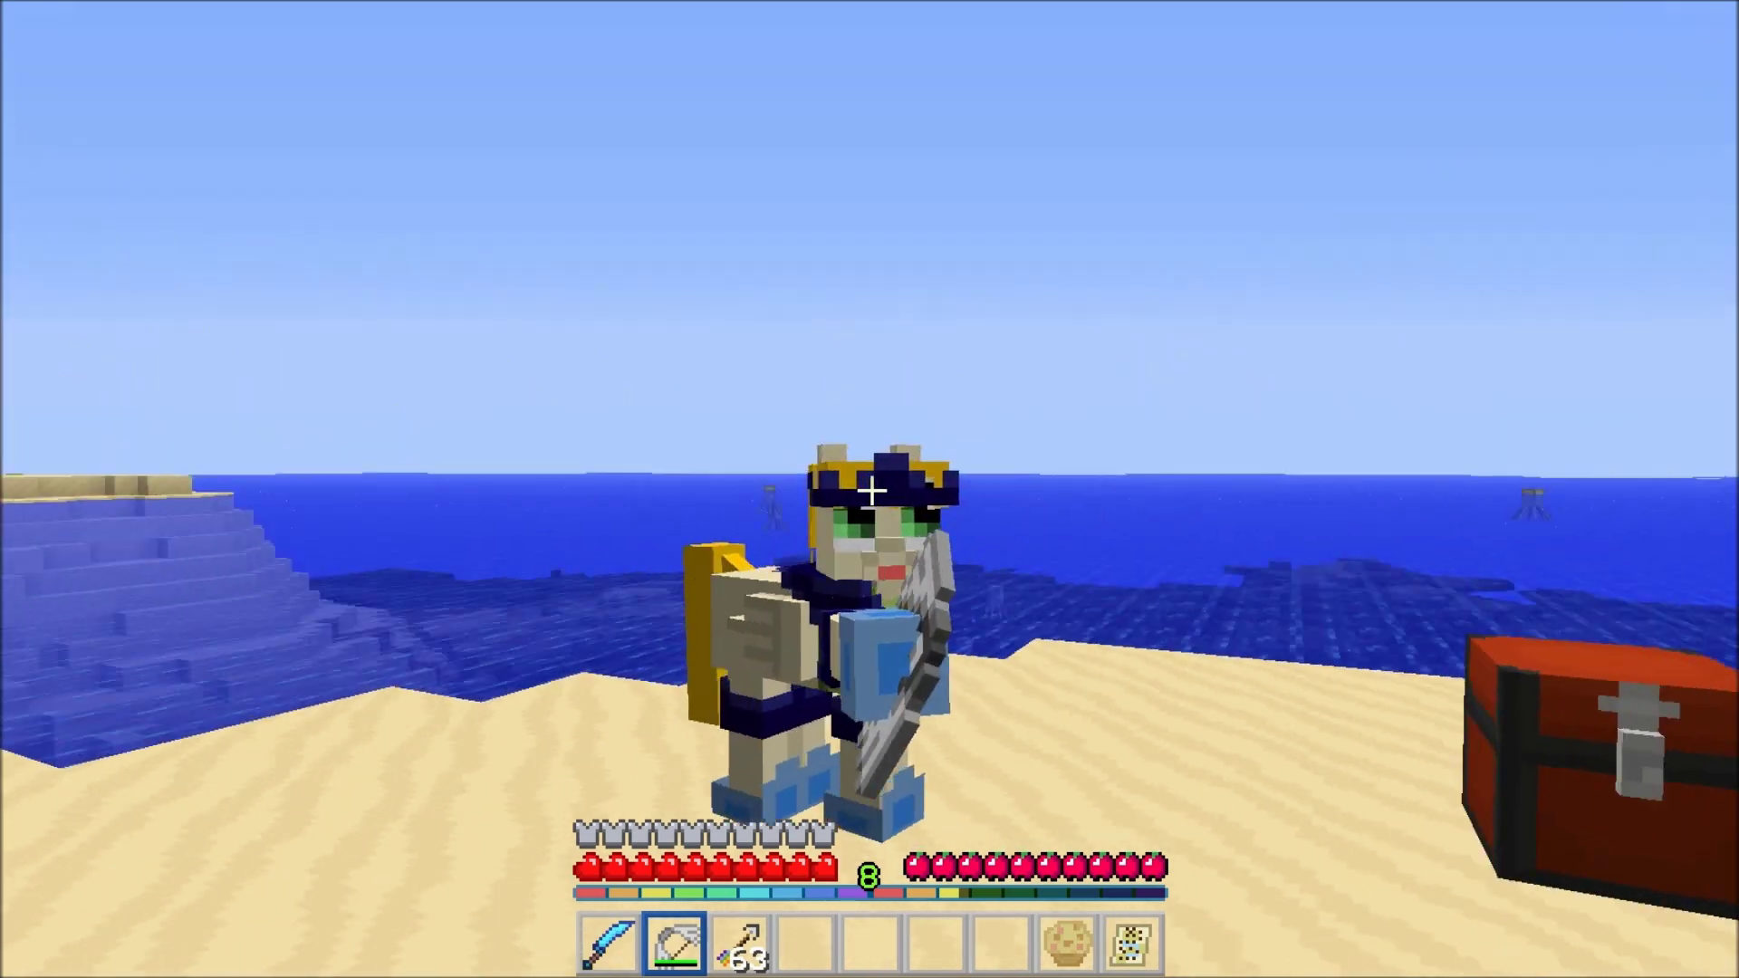
Shoot several arrows with the bow while standing on the beach.
{"action": "right_click", "coordinate": [869, 490]}
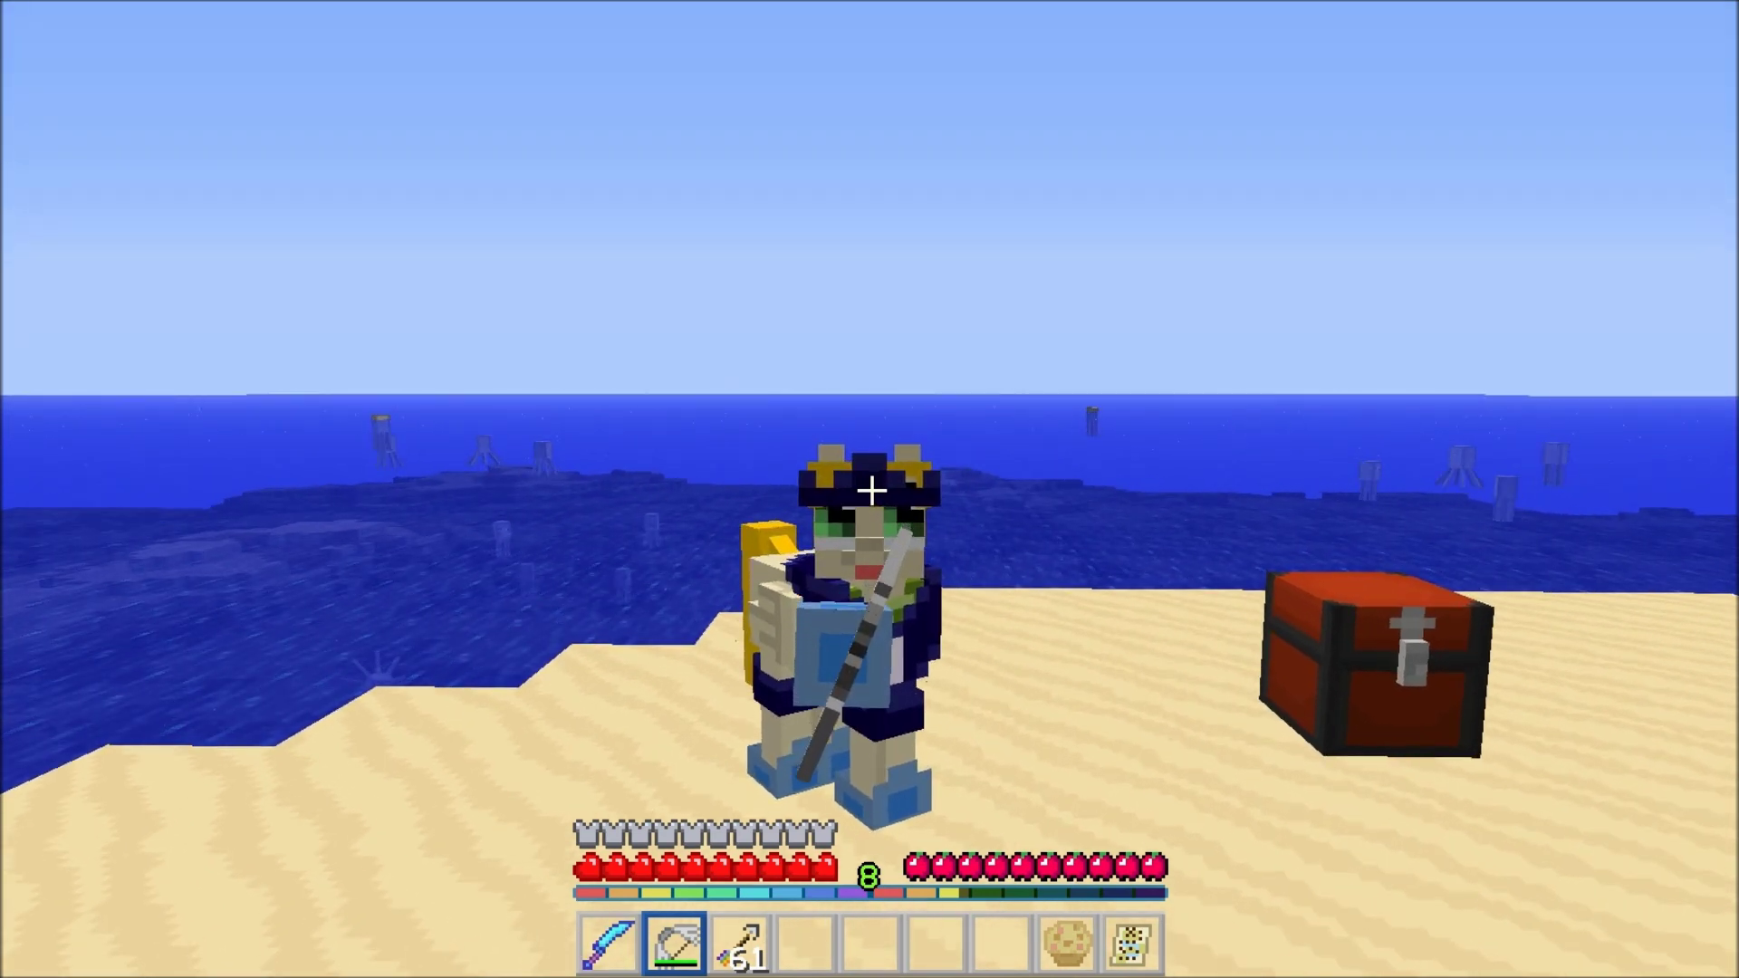
{"action": "right_click", "coordinate": [869, 490]}
{"action": "right_click", "coordinate": [870, 490]}
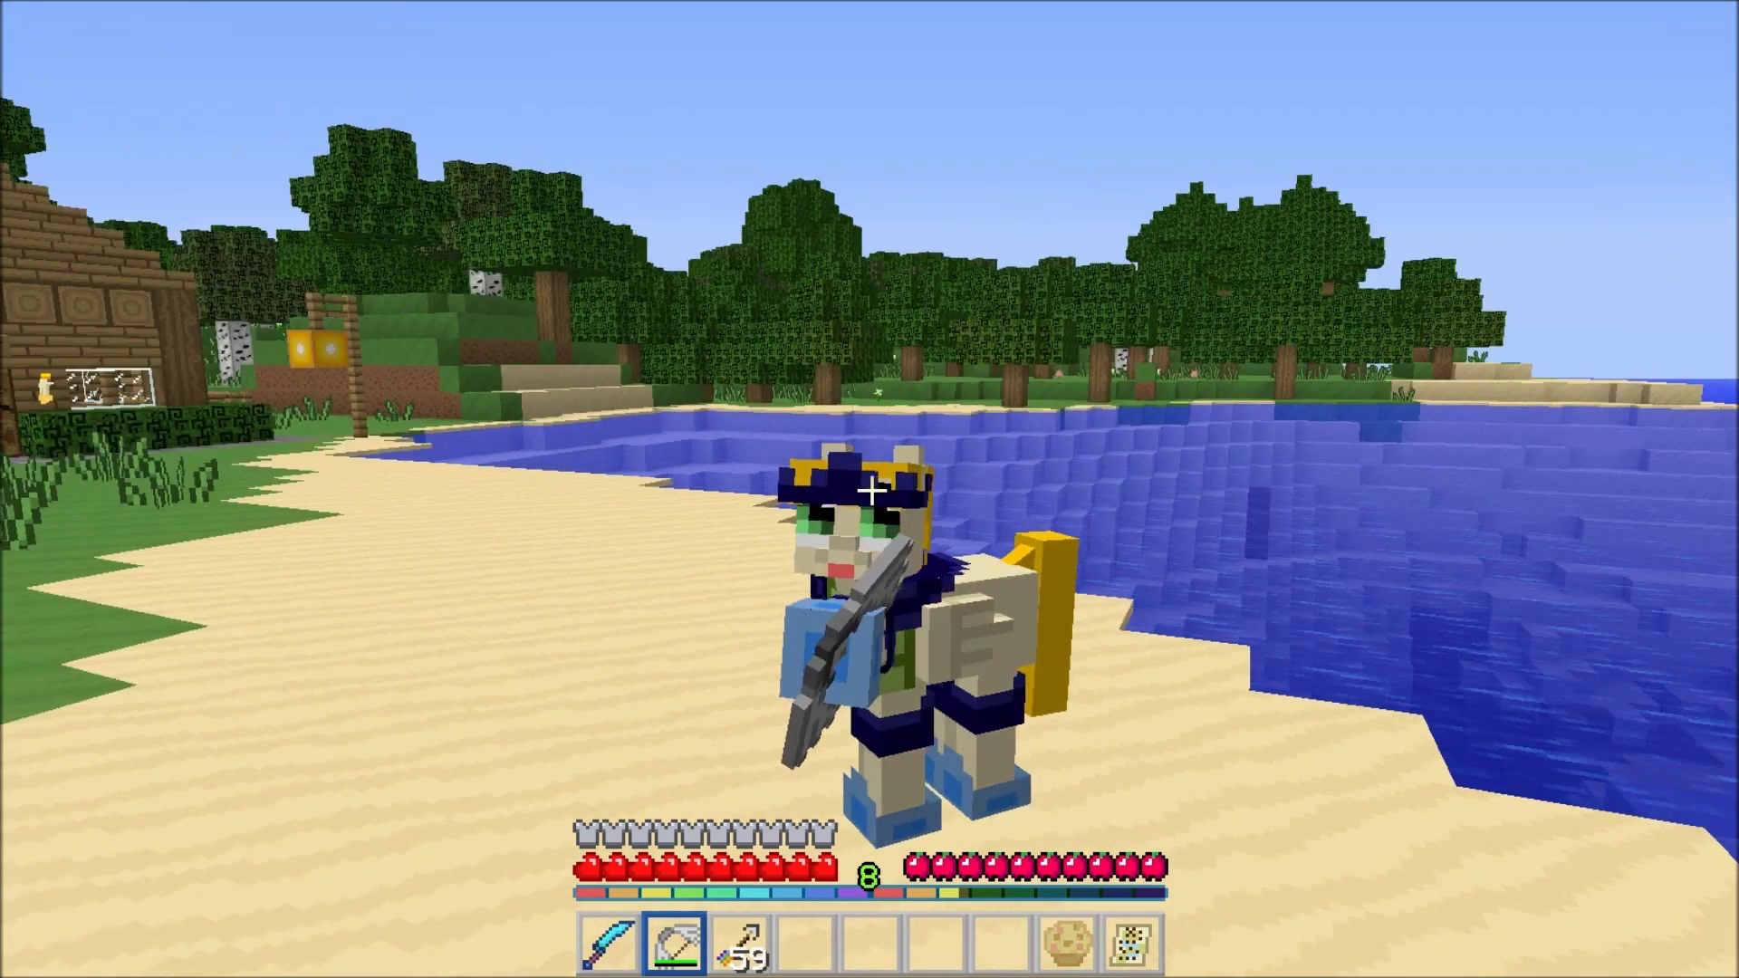
{"action": "right_click", "coordinate": [869, 490]}
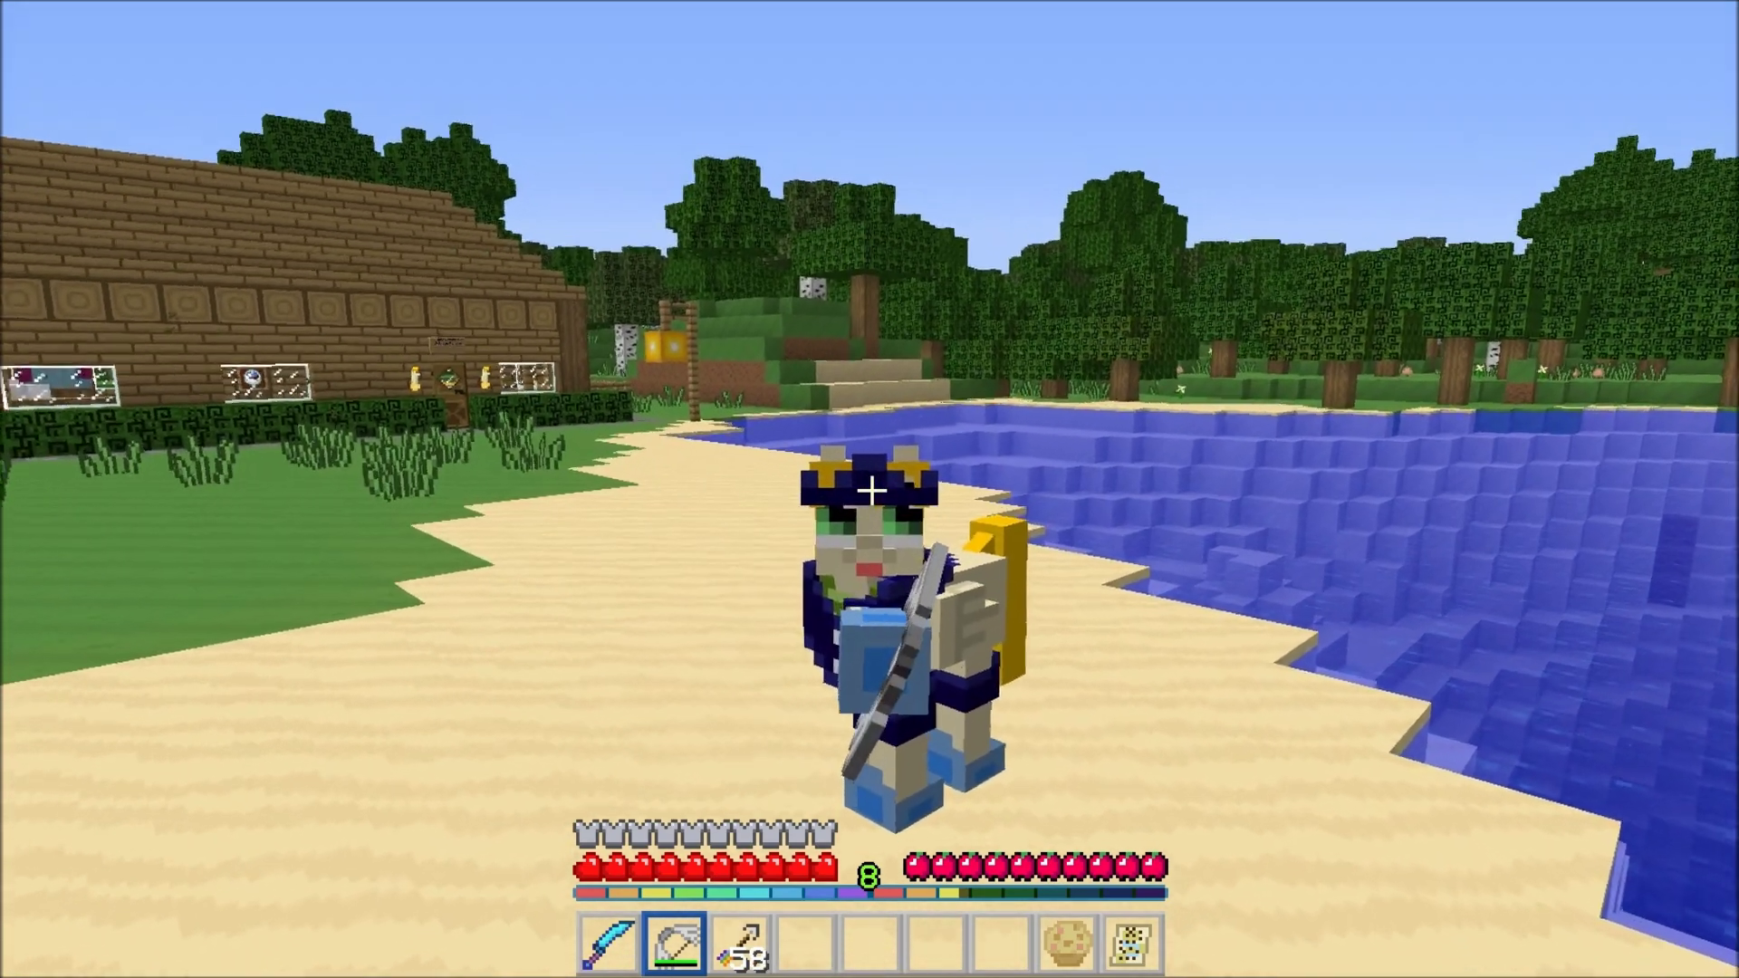
{"action": "right_click", "coordinate": [869, 490]}
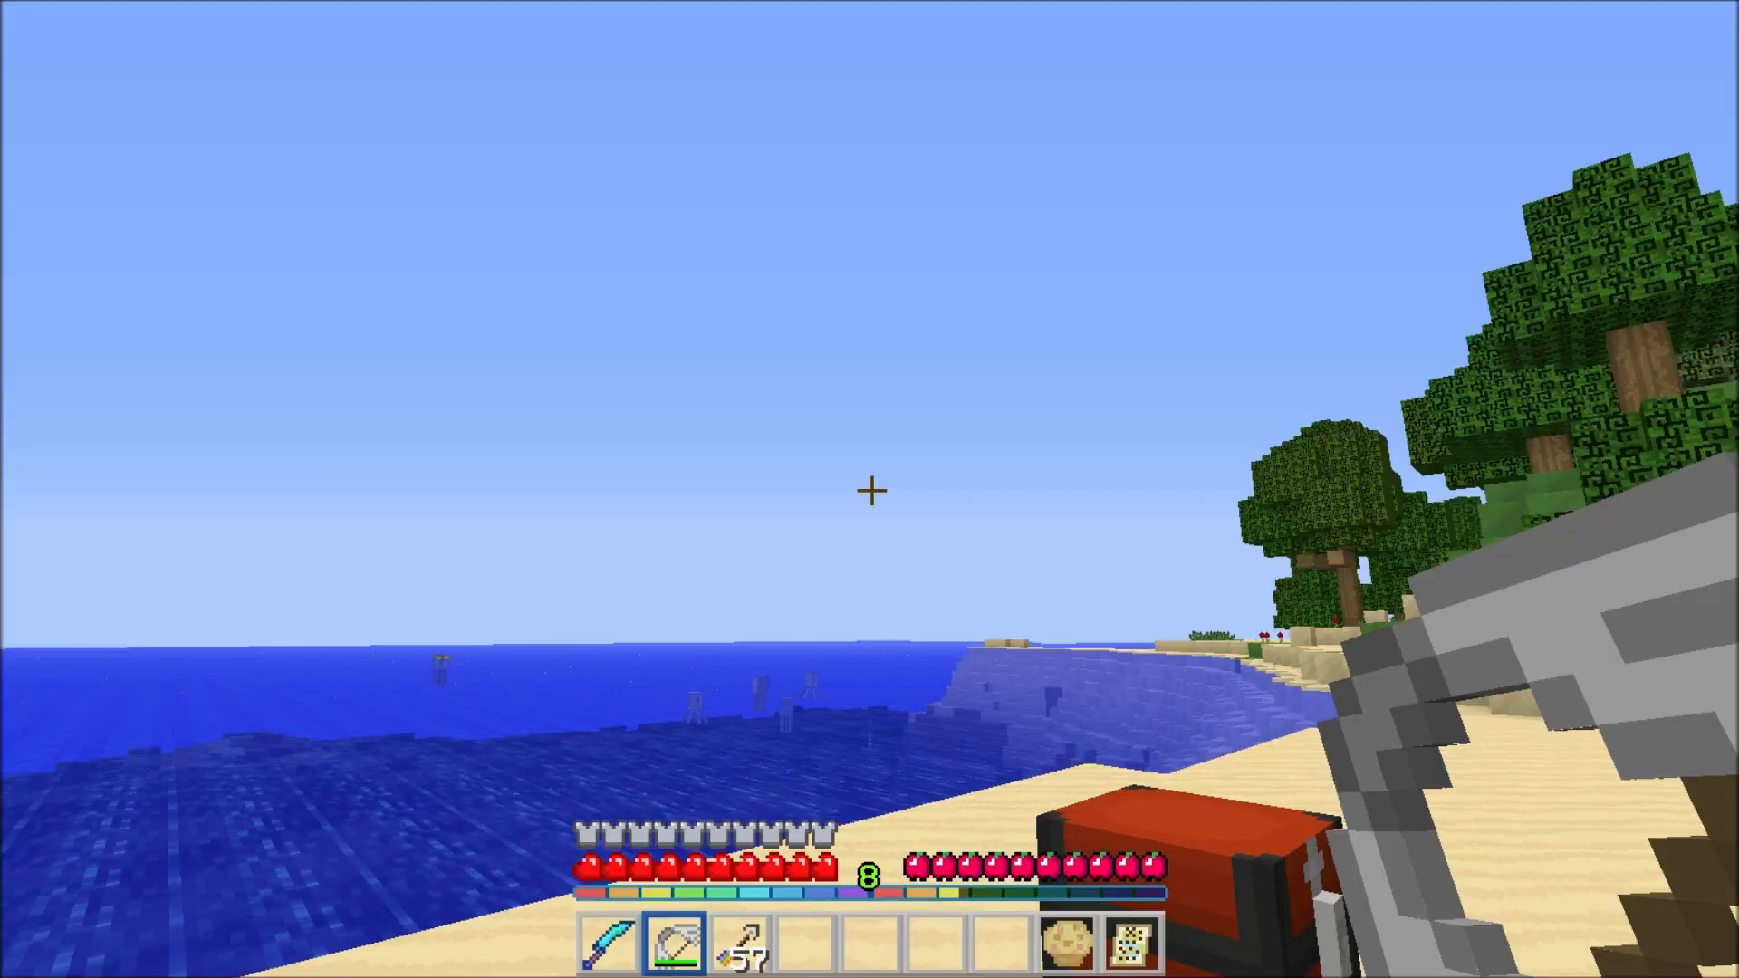
Put the bow away by selecting an empty hotbar slot and walk to the wooden house and back toward the shore.
{"action": "key", "text": "4"}
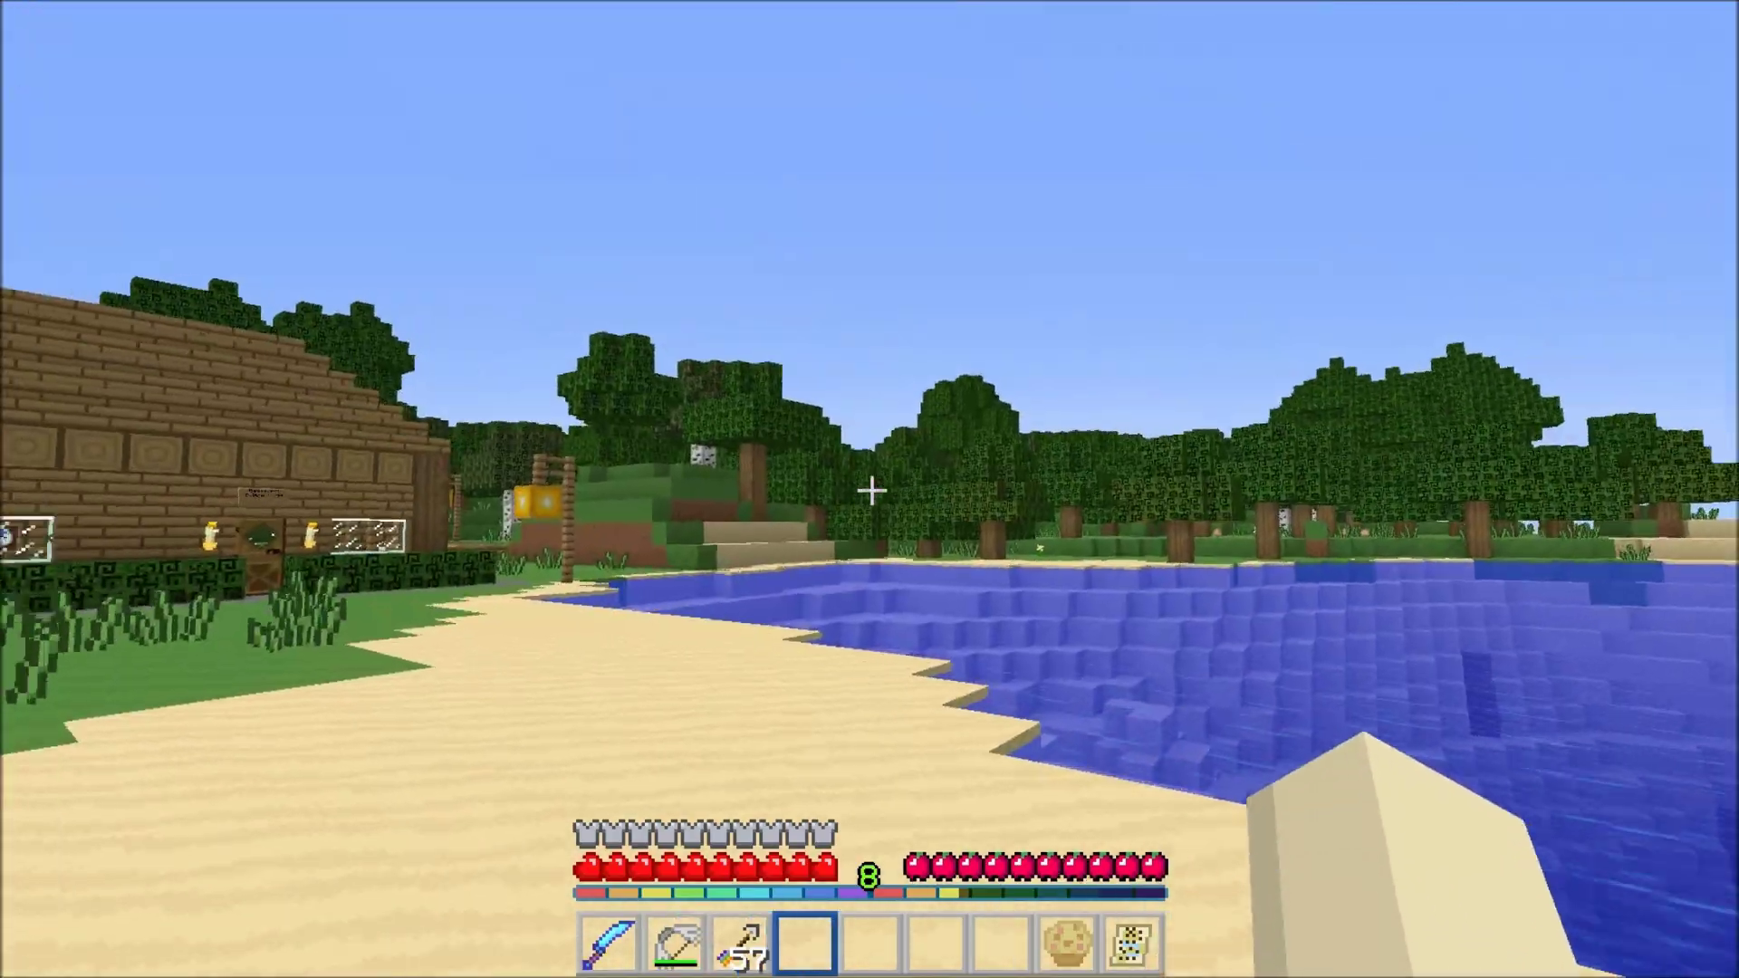
{"action": "key", "text": "w"}
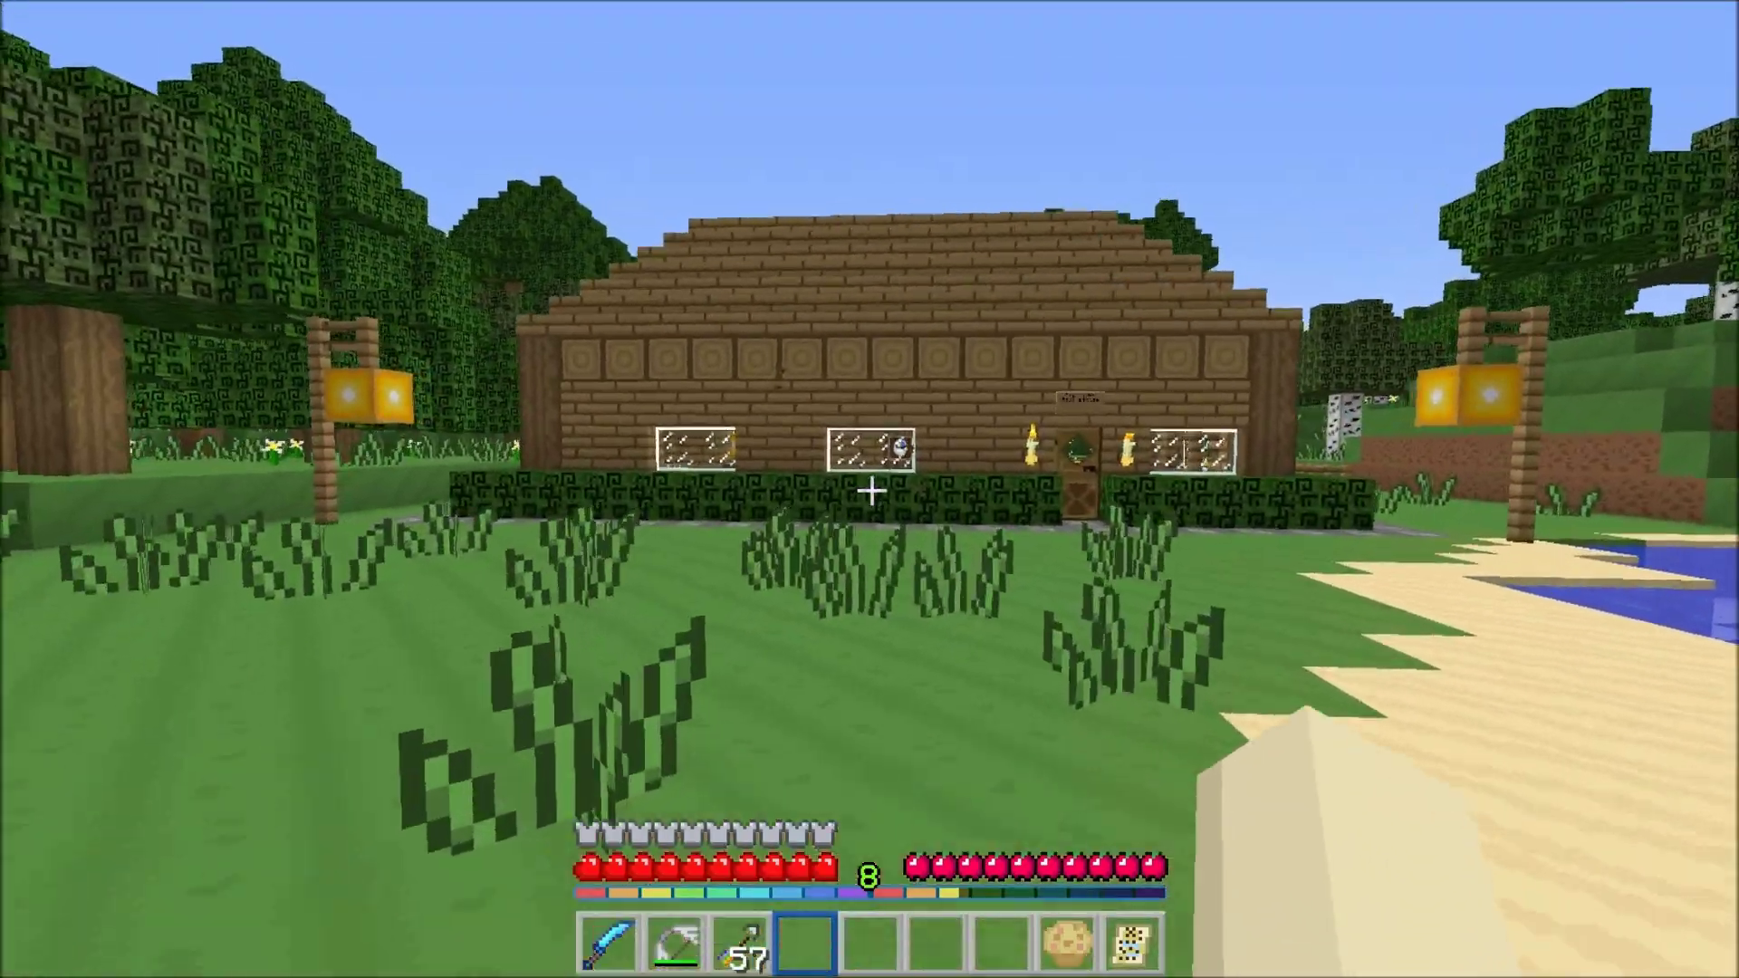
{"action": "key", "text": "w"}
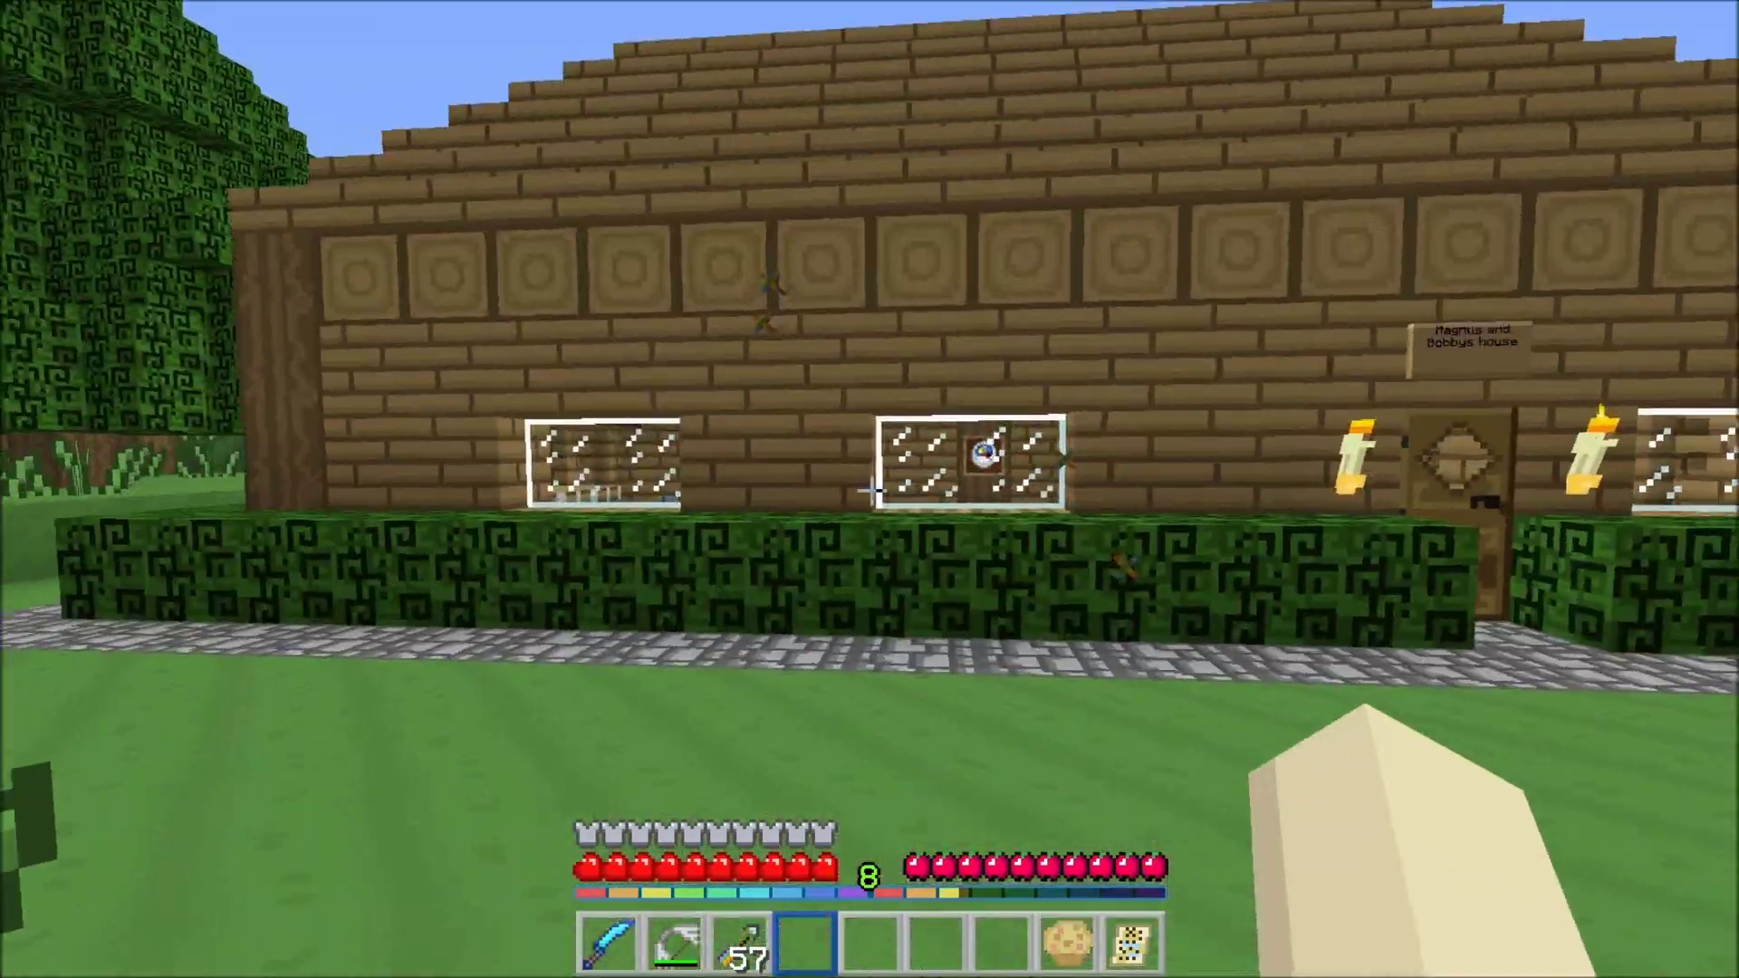
{"action": "key", "text": "w"}
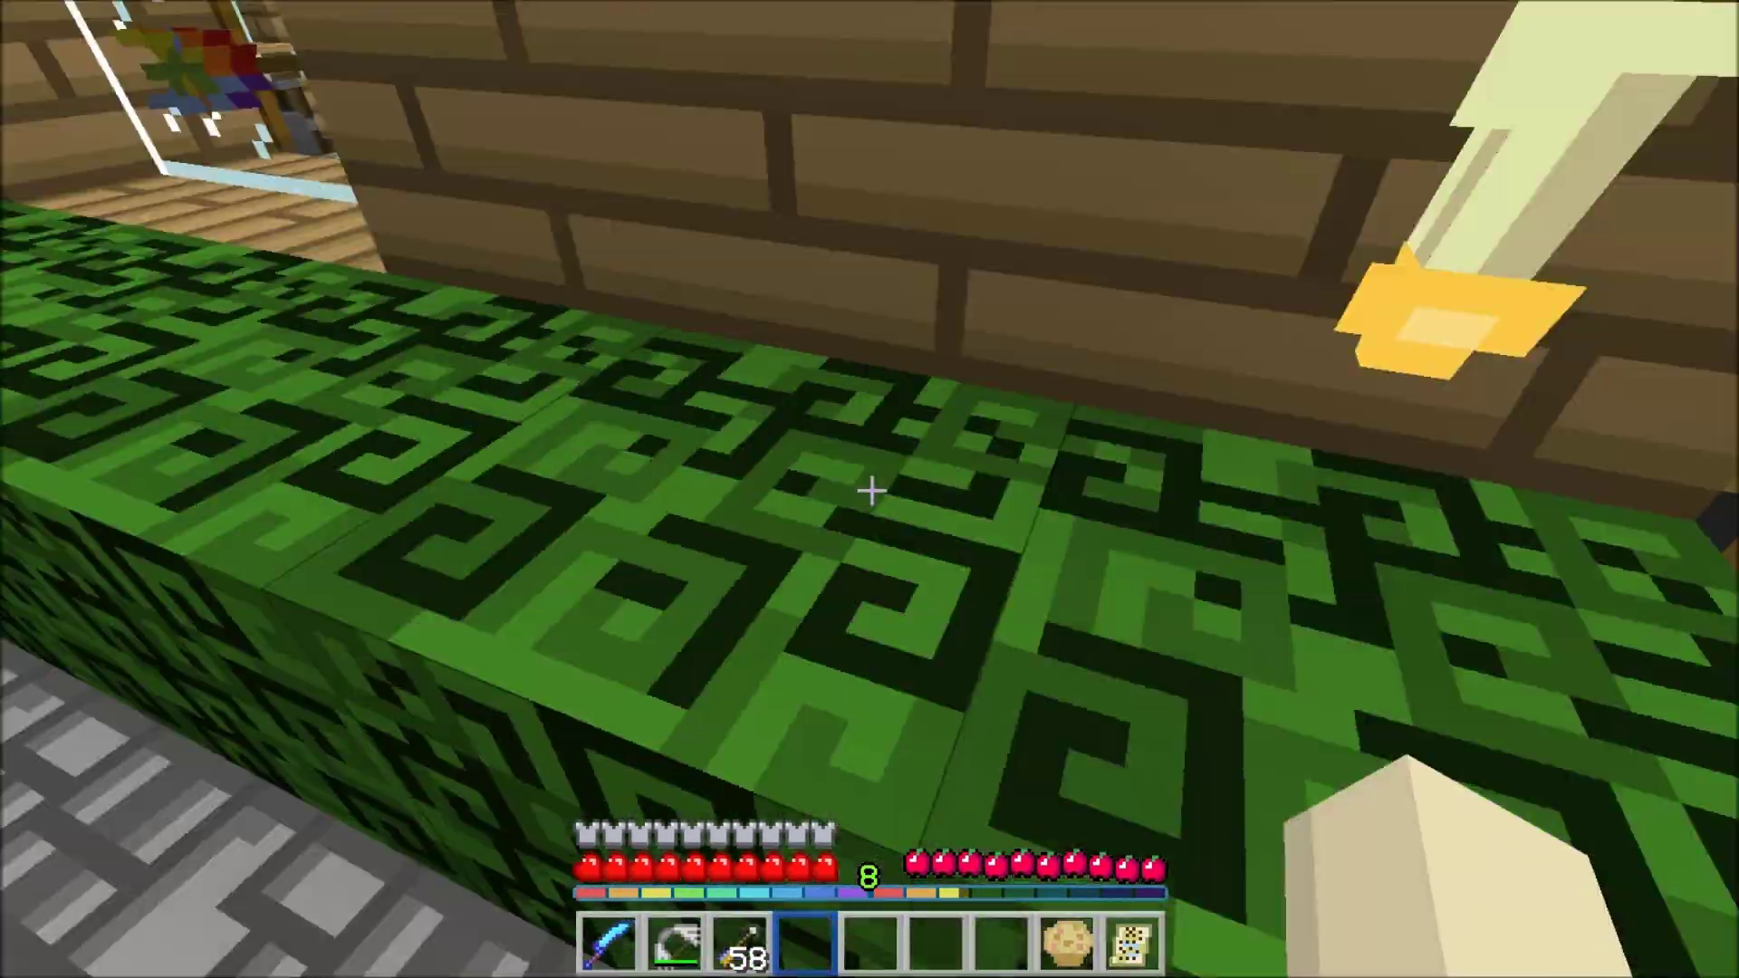
{"action": "key", "text": "w"}
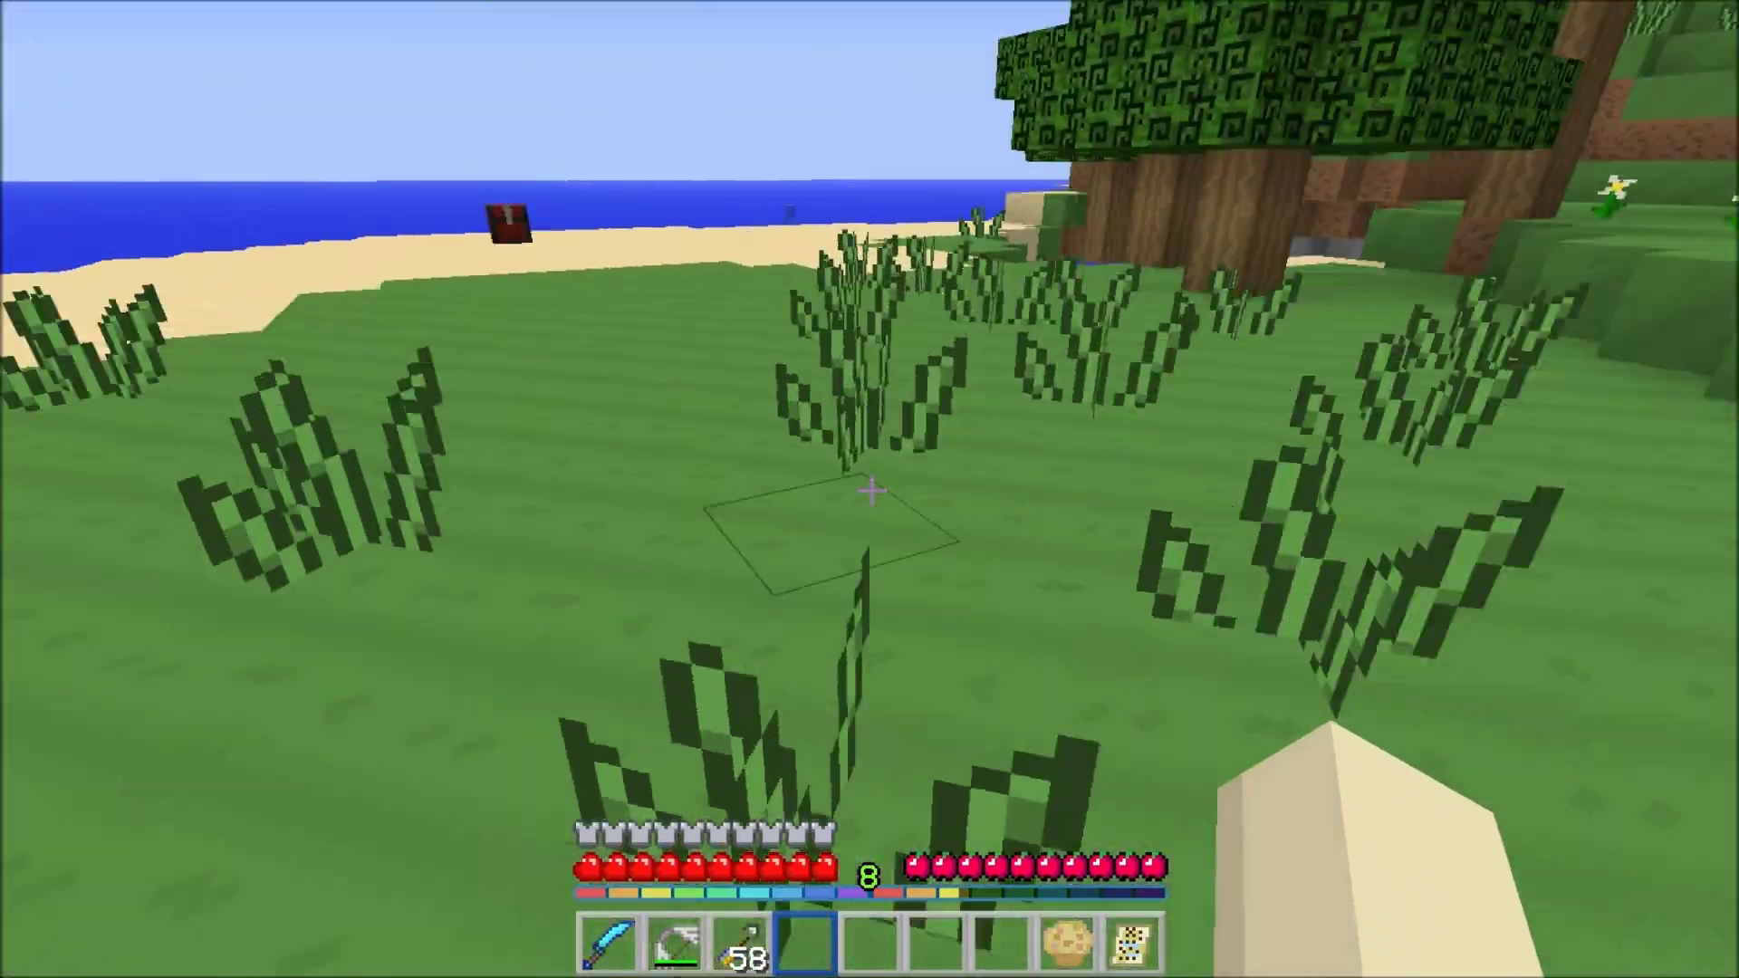
{"action": "key", "text": "w"}
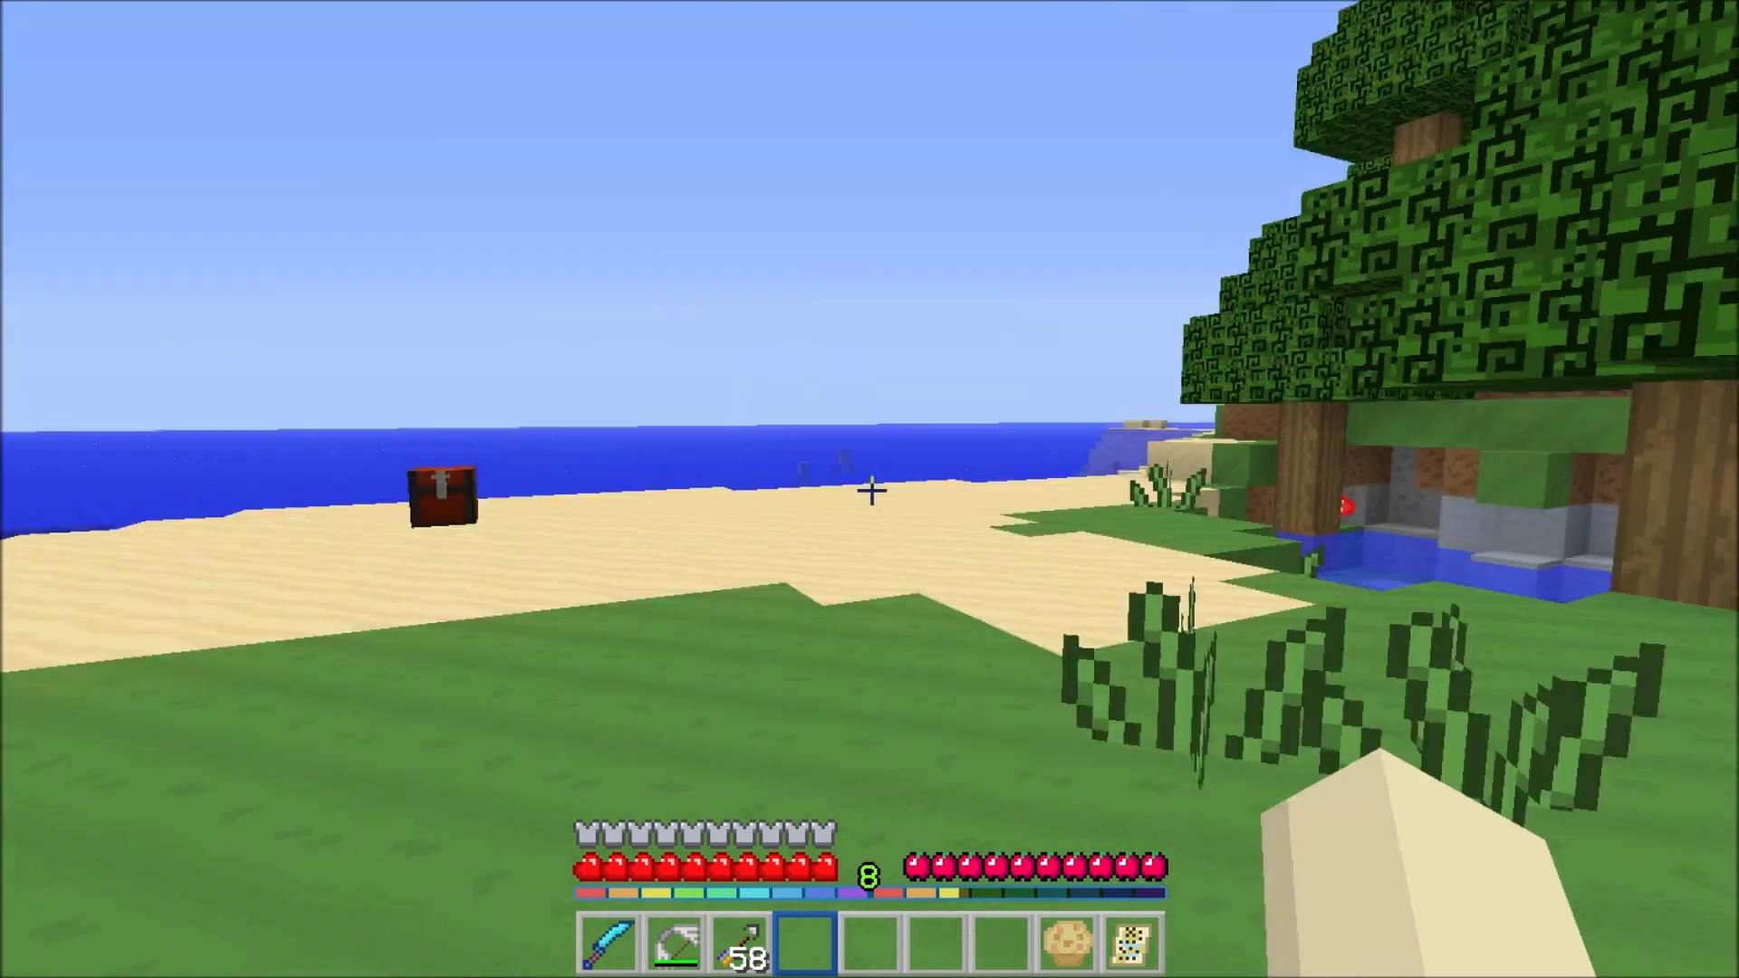
{"action": "key", "text": "w"}
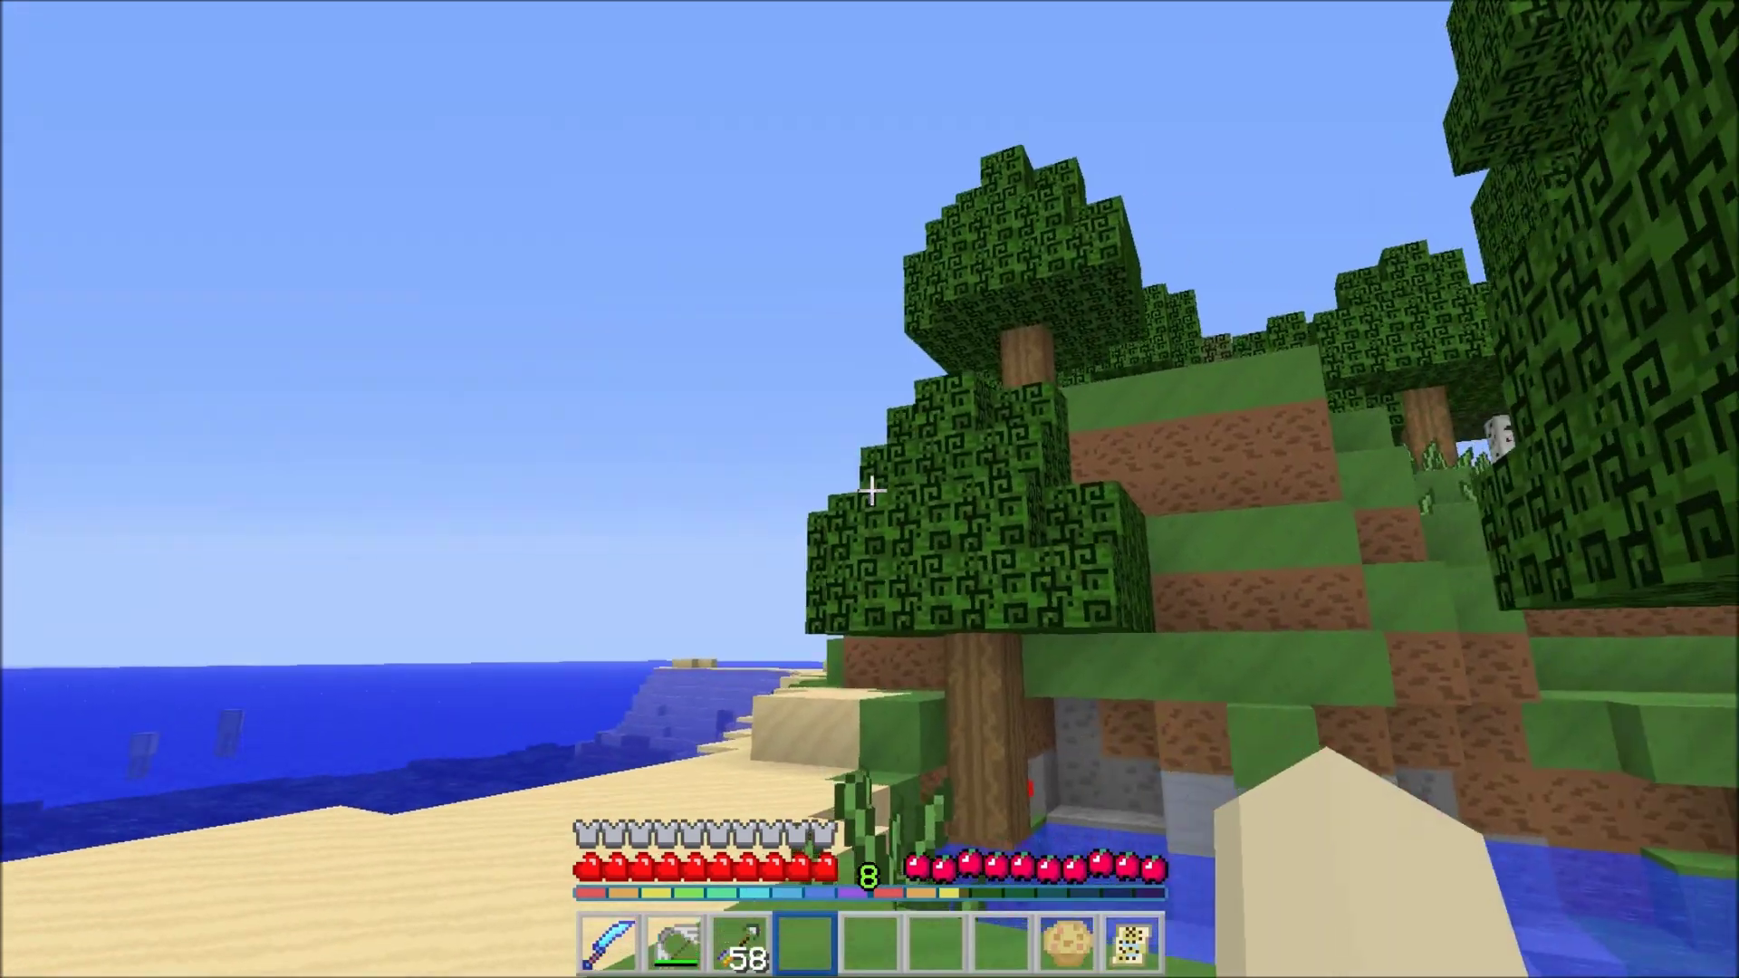
{"action": "key", "text": "w"}
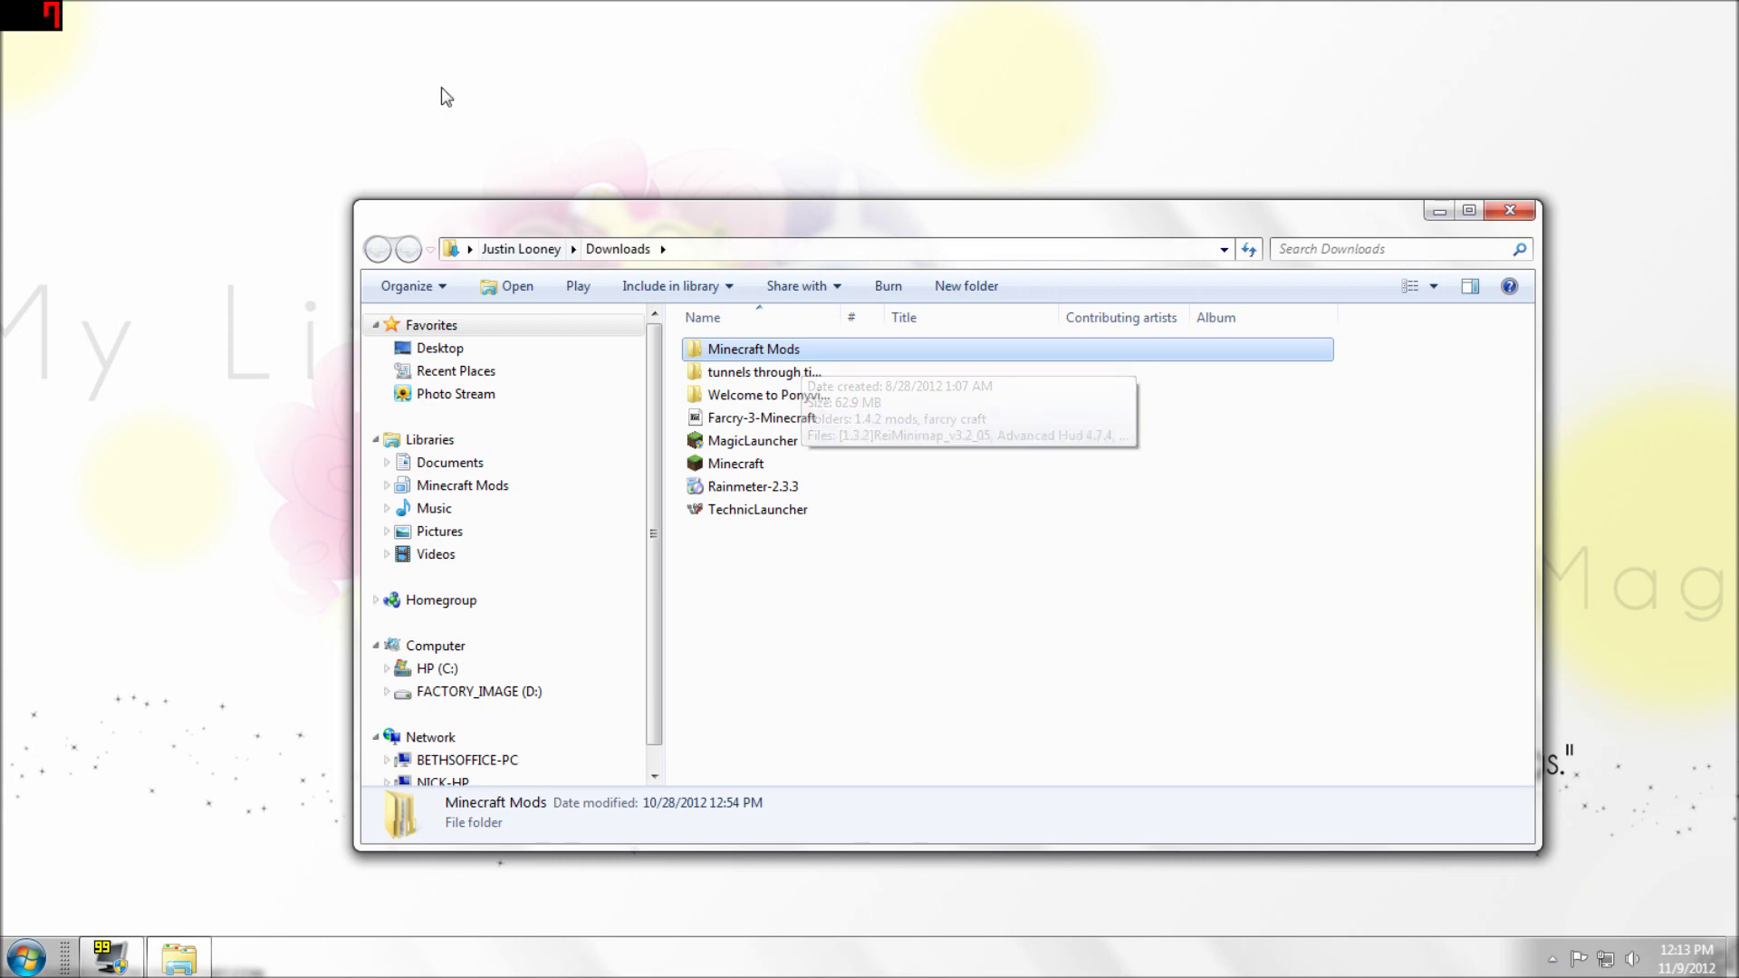
Open the 1.4.2 mods folder inside Minecraft Mods and start MagicLauncher.
{"action": "double_click", "coordinate": [766, 353]}
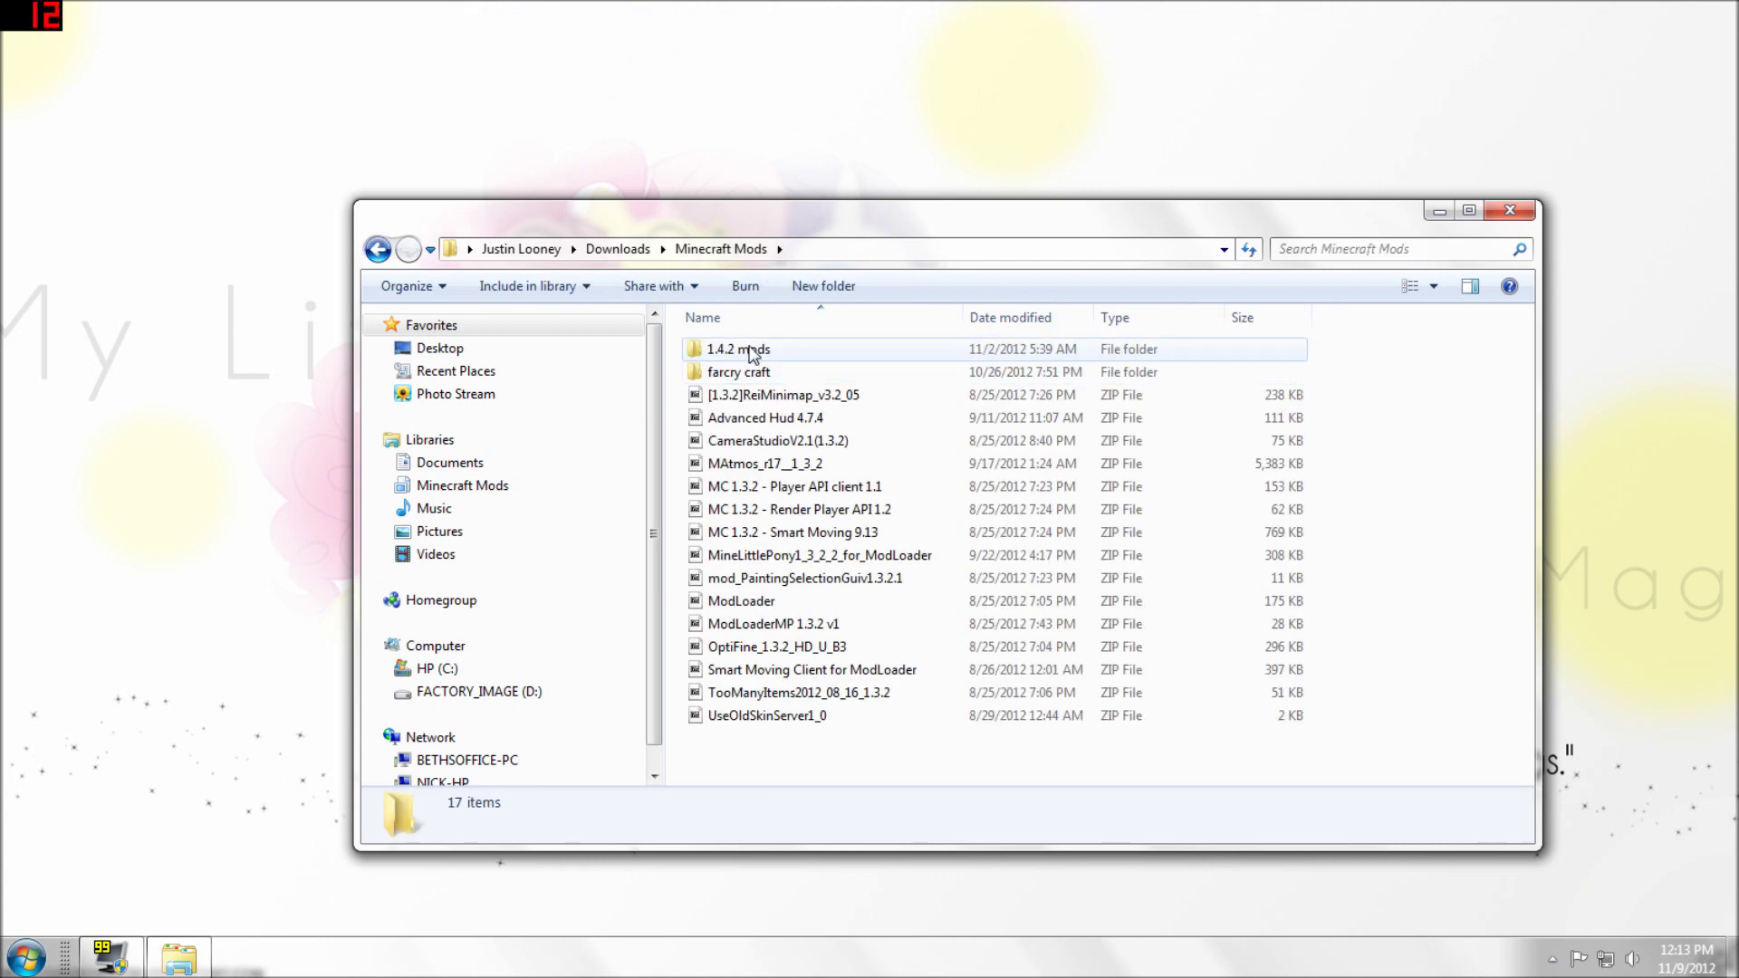
{"action": "double_click", "coordinate": [766, 353]}
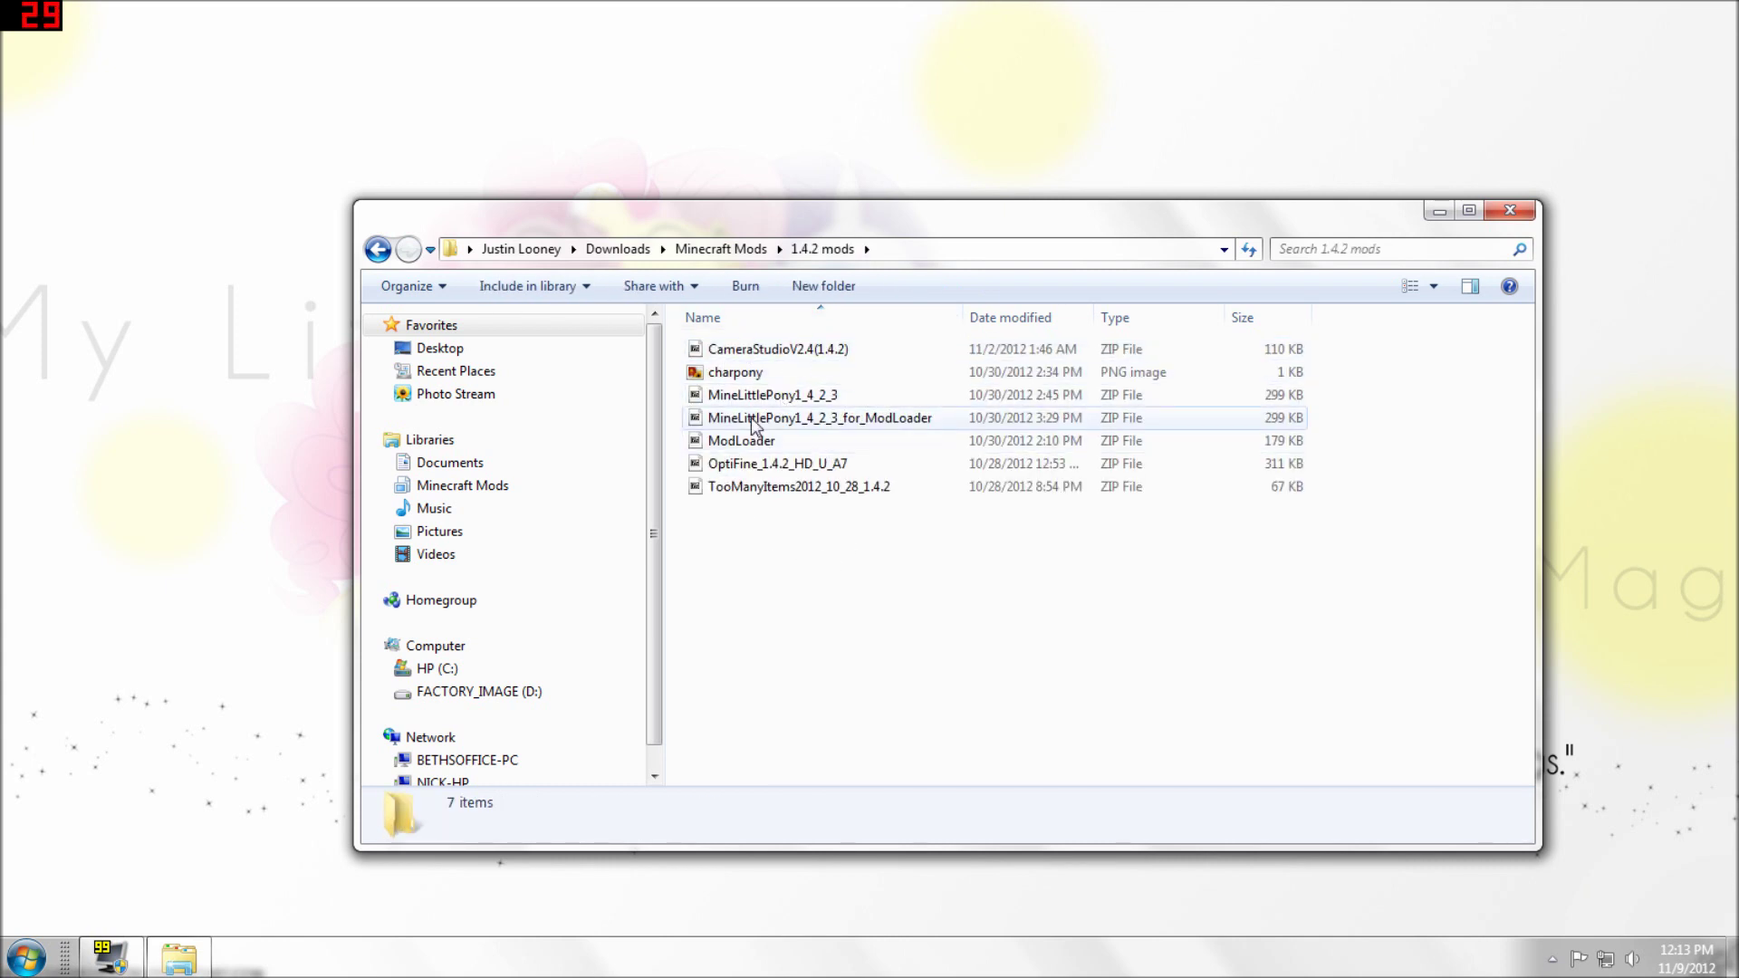
{"action": "mouse_move", "coordinate": [725, 5]}
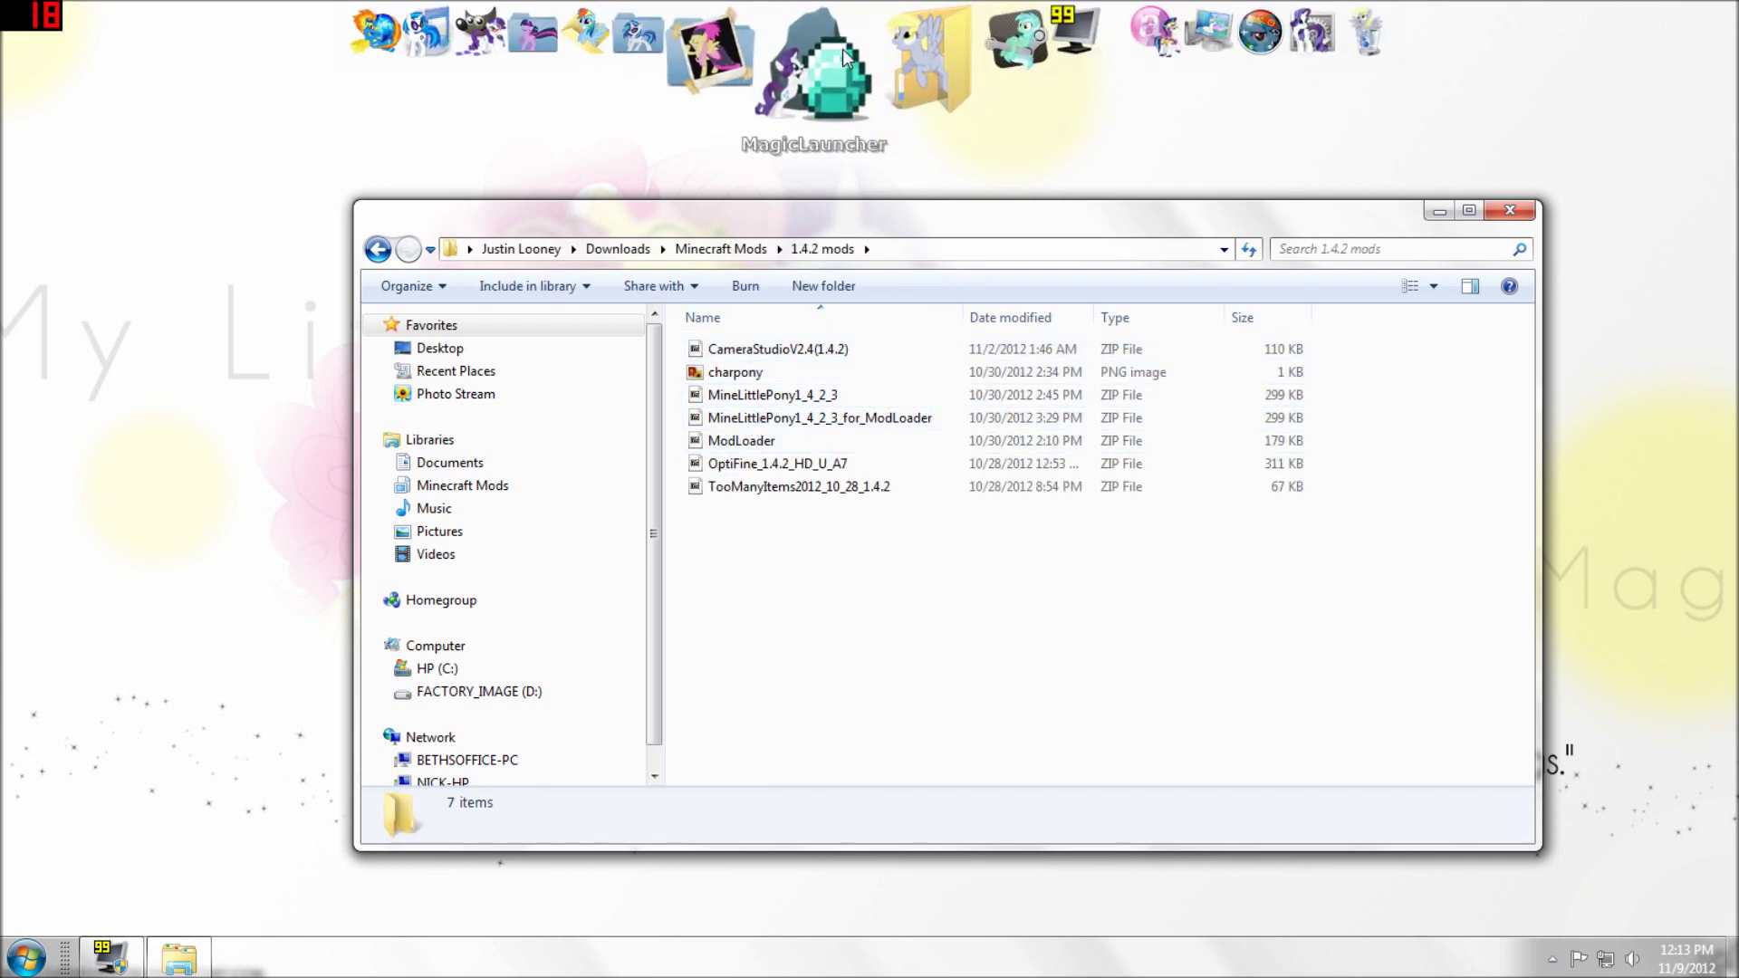
{"action": "left_click", "coordinate": [840, 60]}
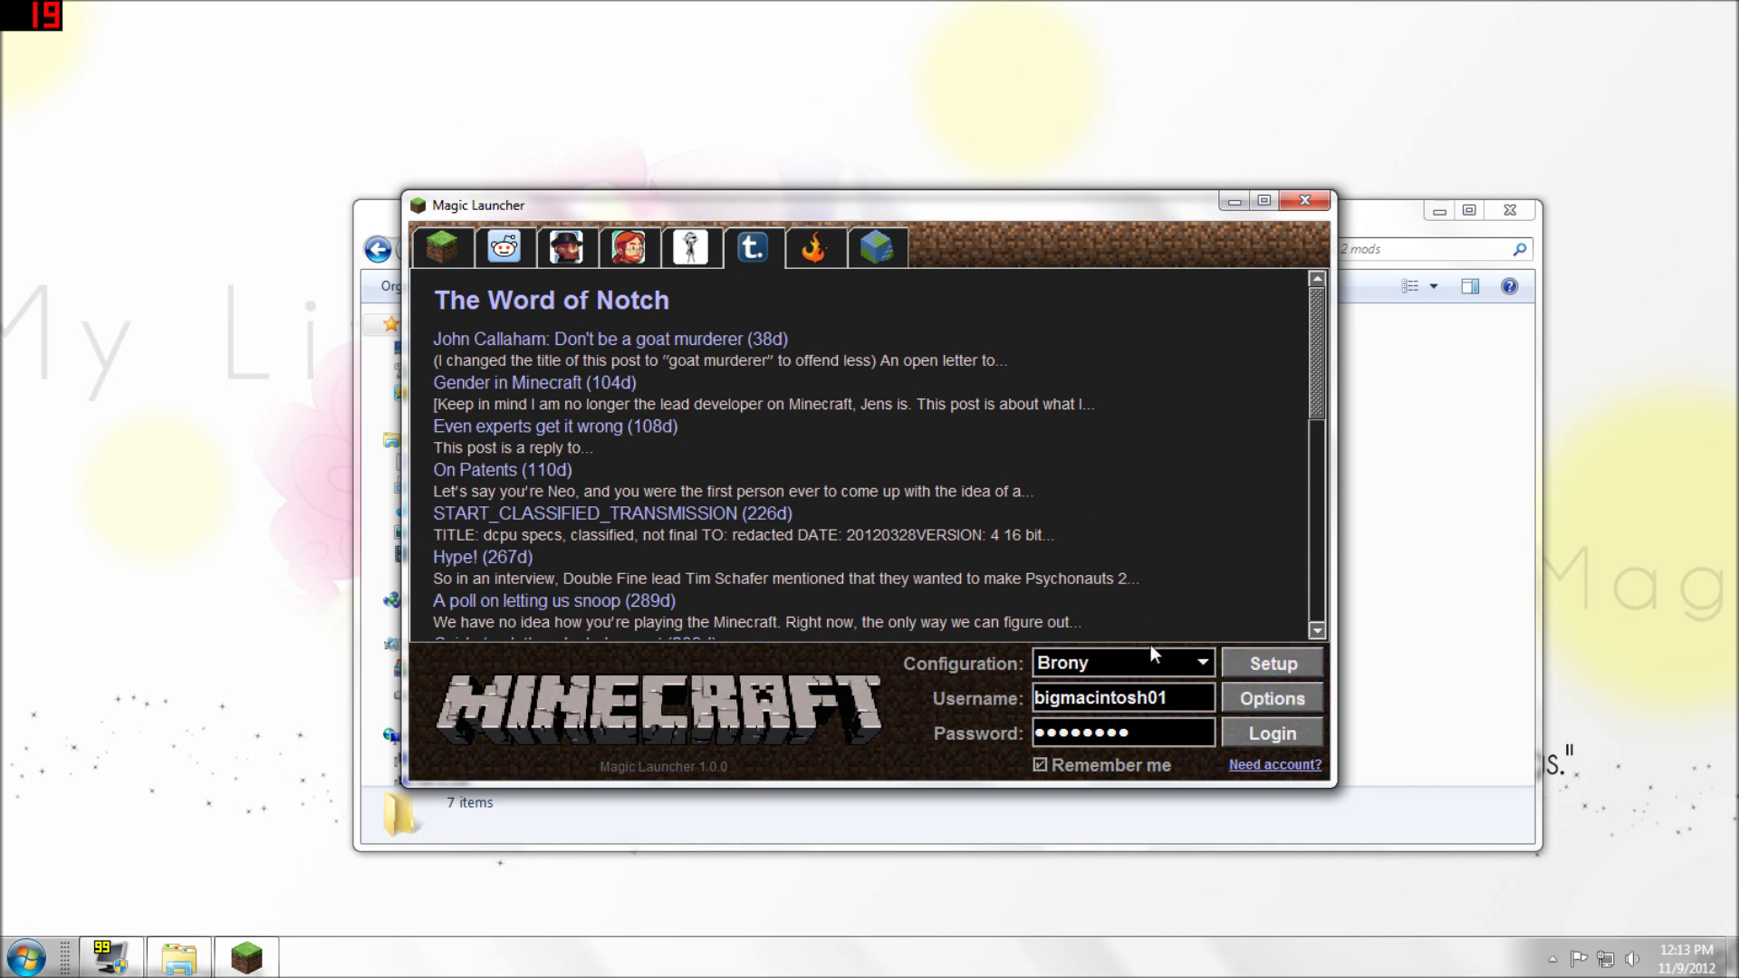
View the launcher's options, and remove MineLittlePony1_4_2_3_for_ModLoader.zip from the Brony configuration's mod list.
{"action": "left_click", "coordinate": [1285, 694]}
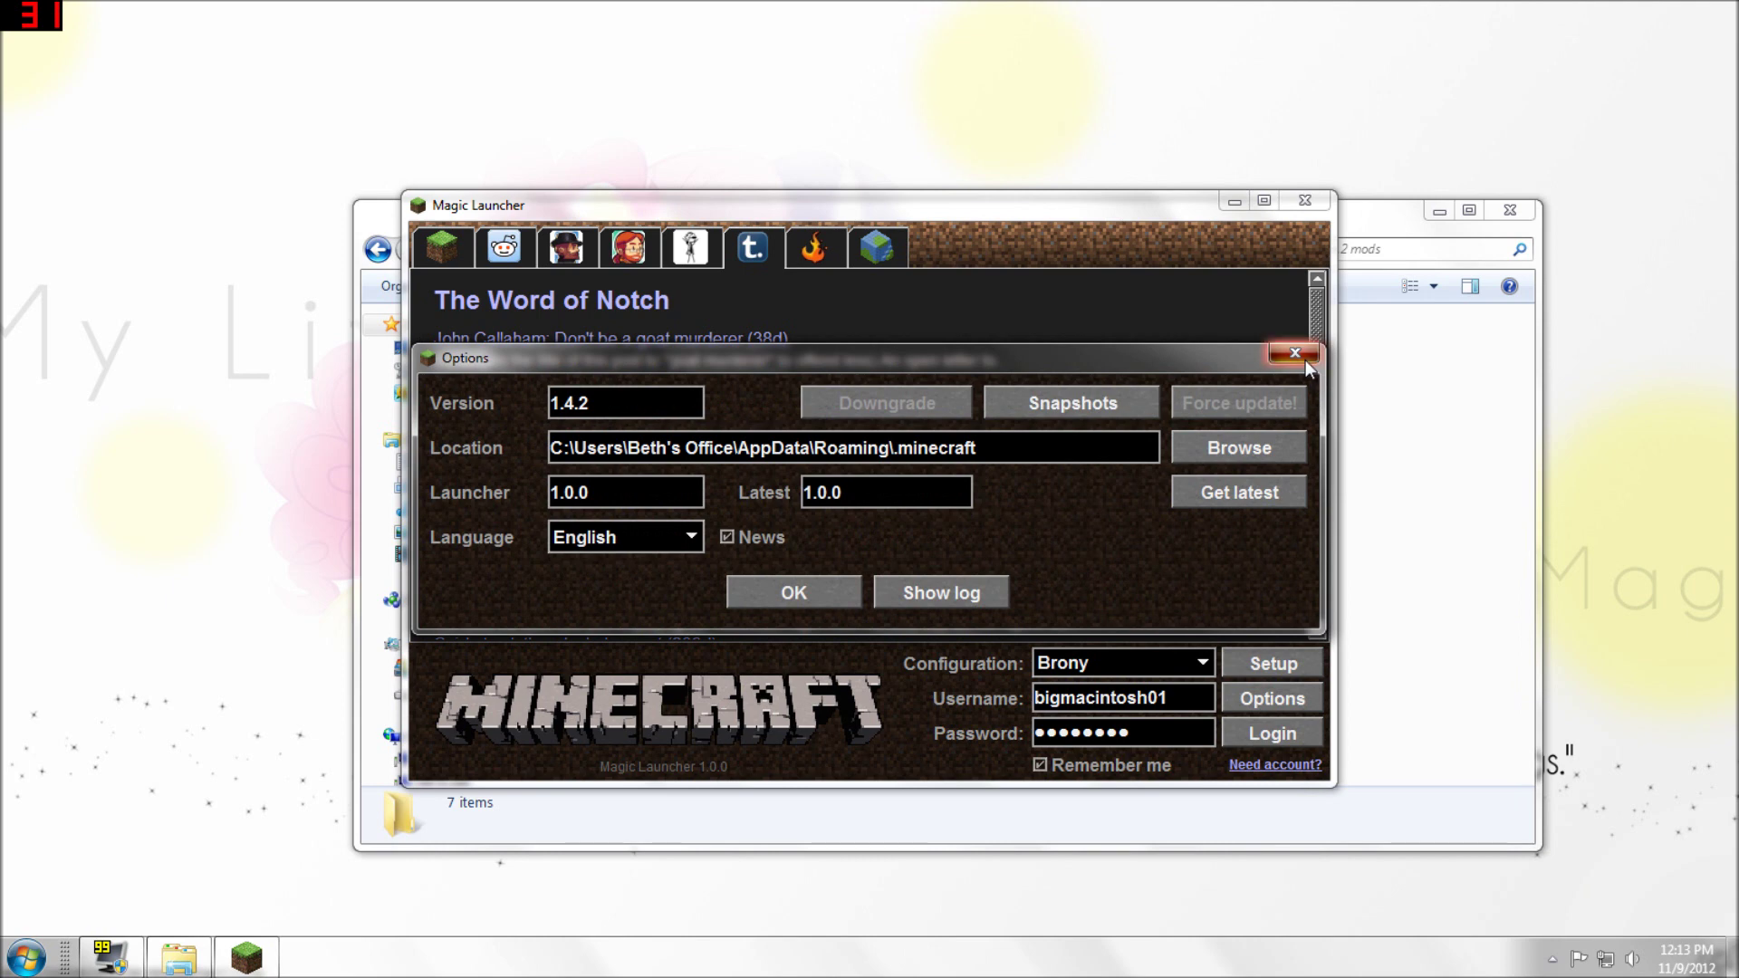
{"action": "left_click", "coordinate": [1295, 353]}
{"action": "left_click", "coordinate": [1293, 652]}
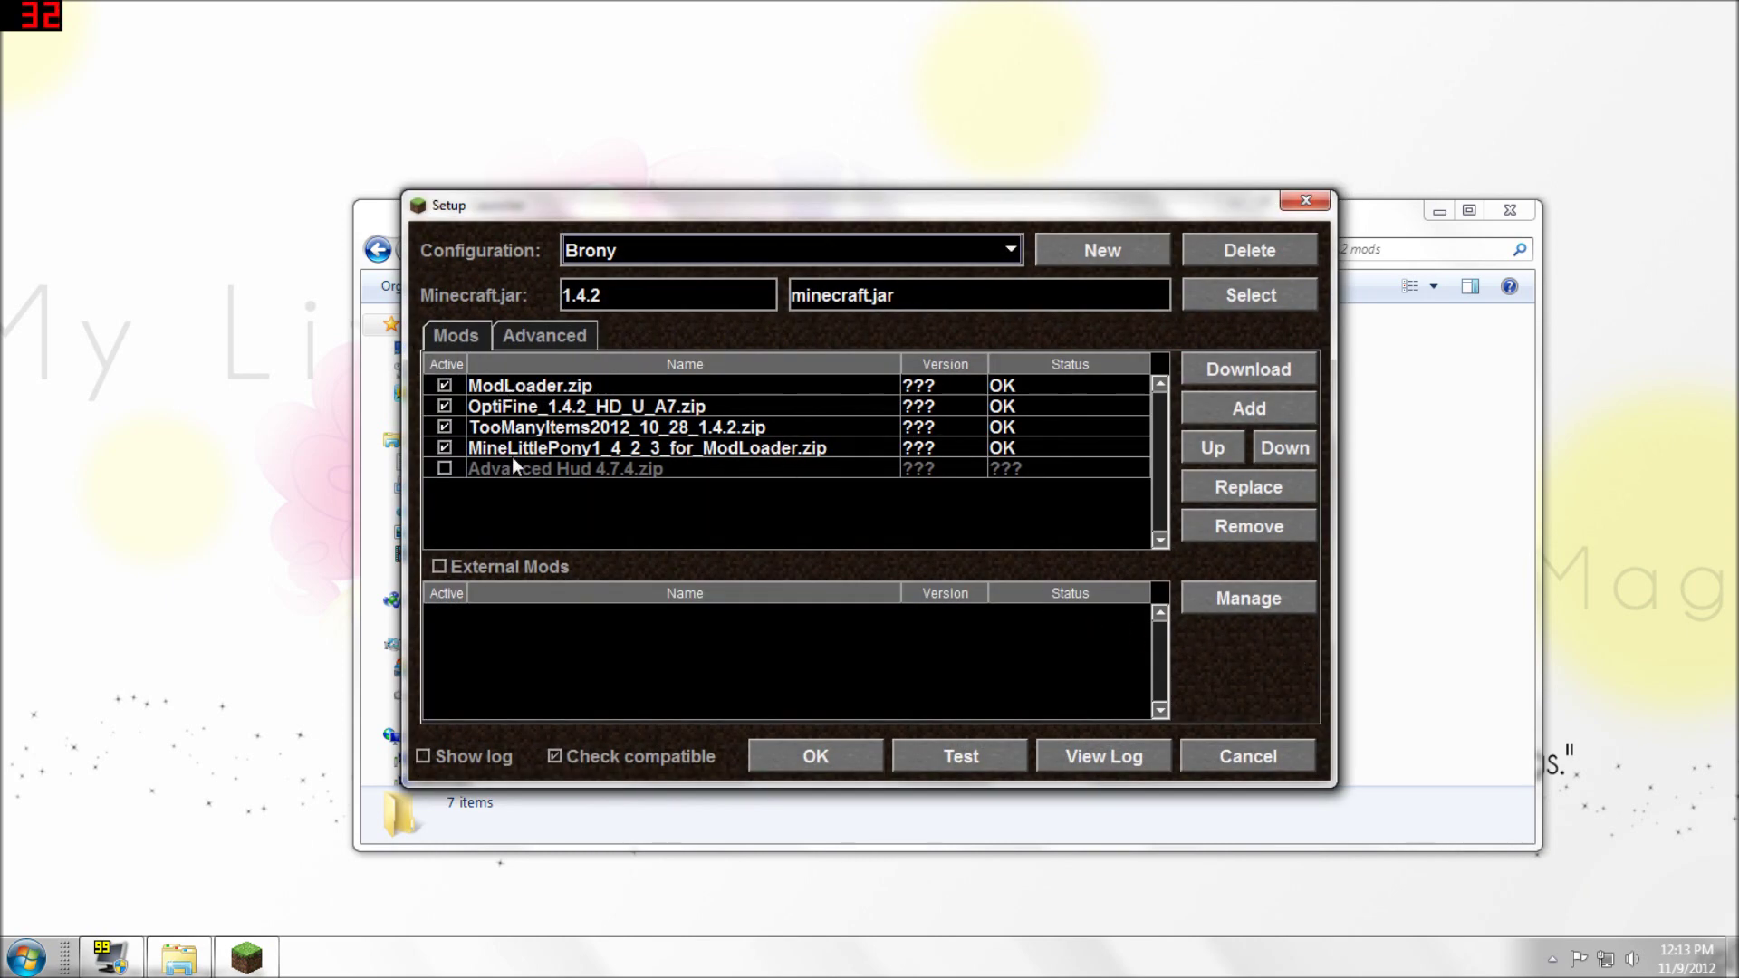
{"action": "left_click", "coordinate": [521, 453]}
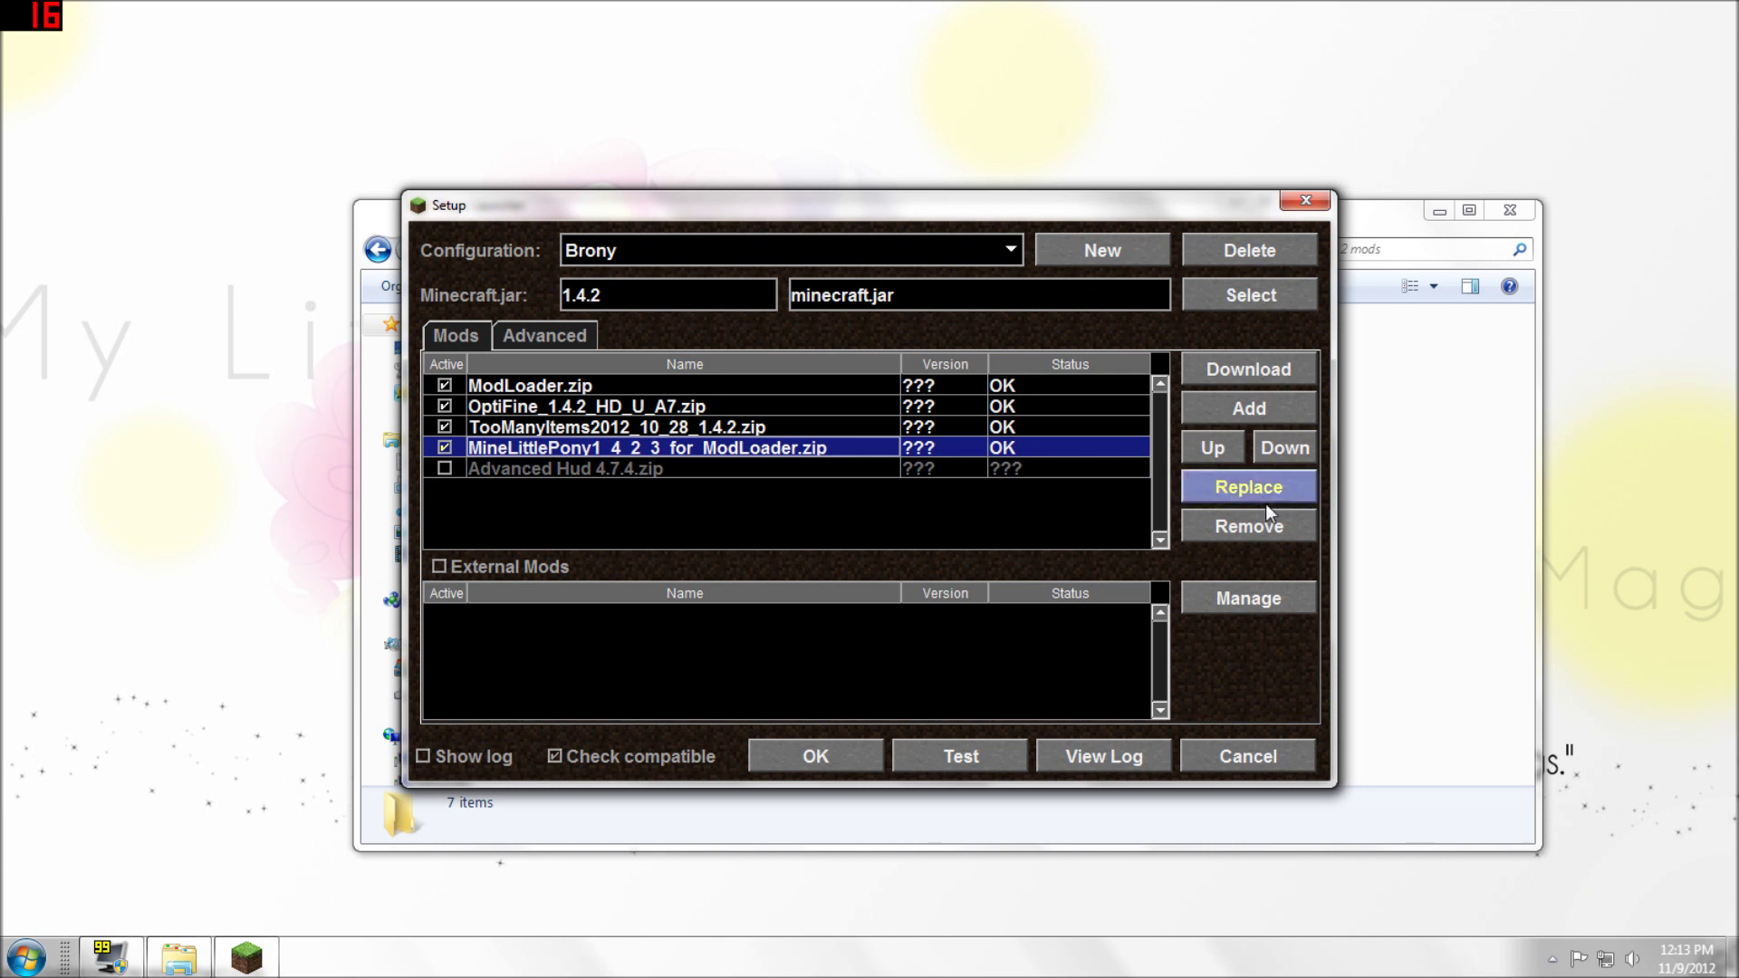
{"action": "left_click", "coordinate": [1284, 526]}
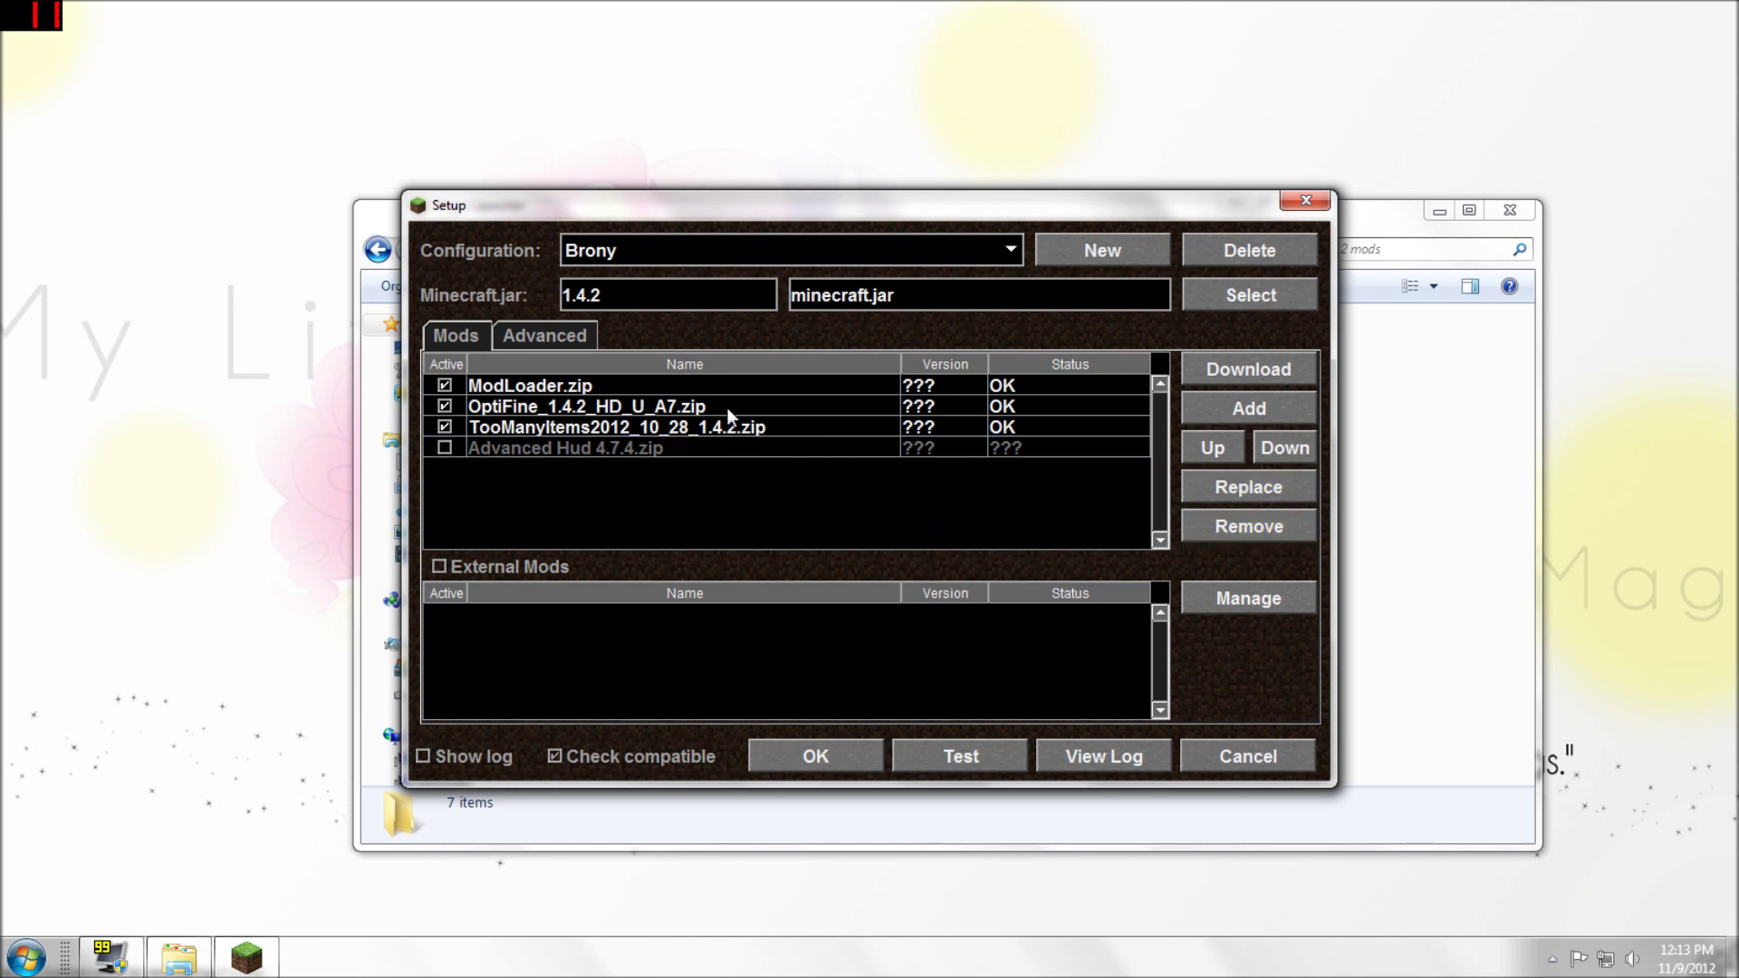
Add MineLittlePony1_4_2_3.zip from the 1.4.2 mods folder directly below ModLoader.zip and test the configuration.
{"action": "left_click", "coordinate": [665, 384]}
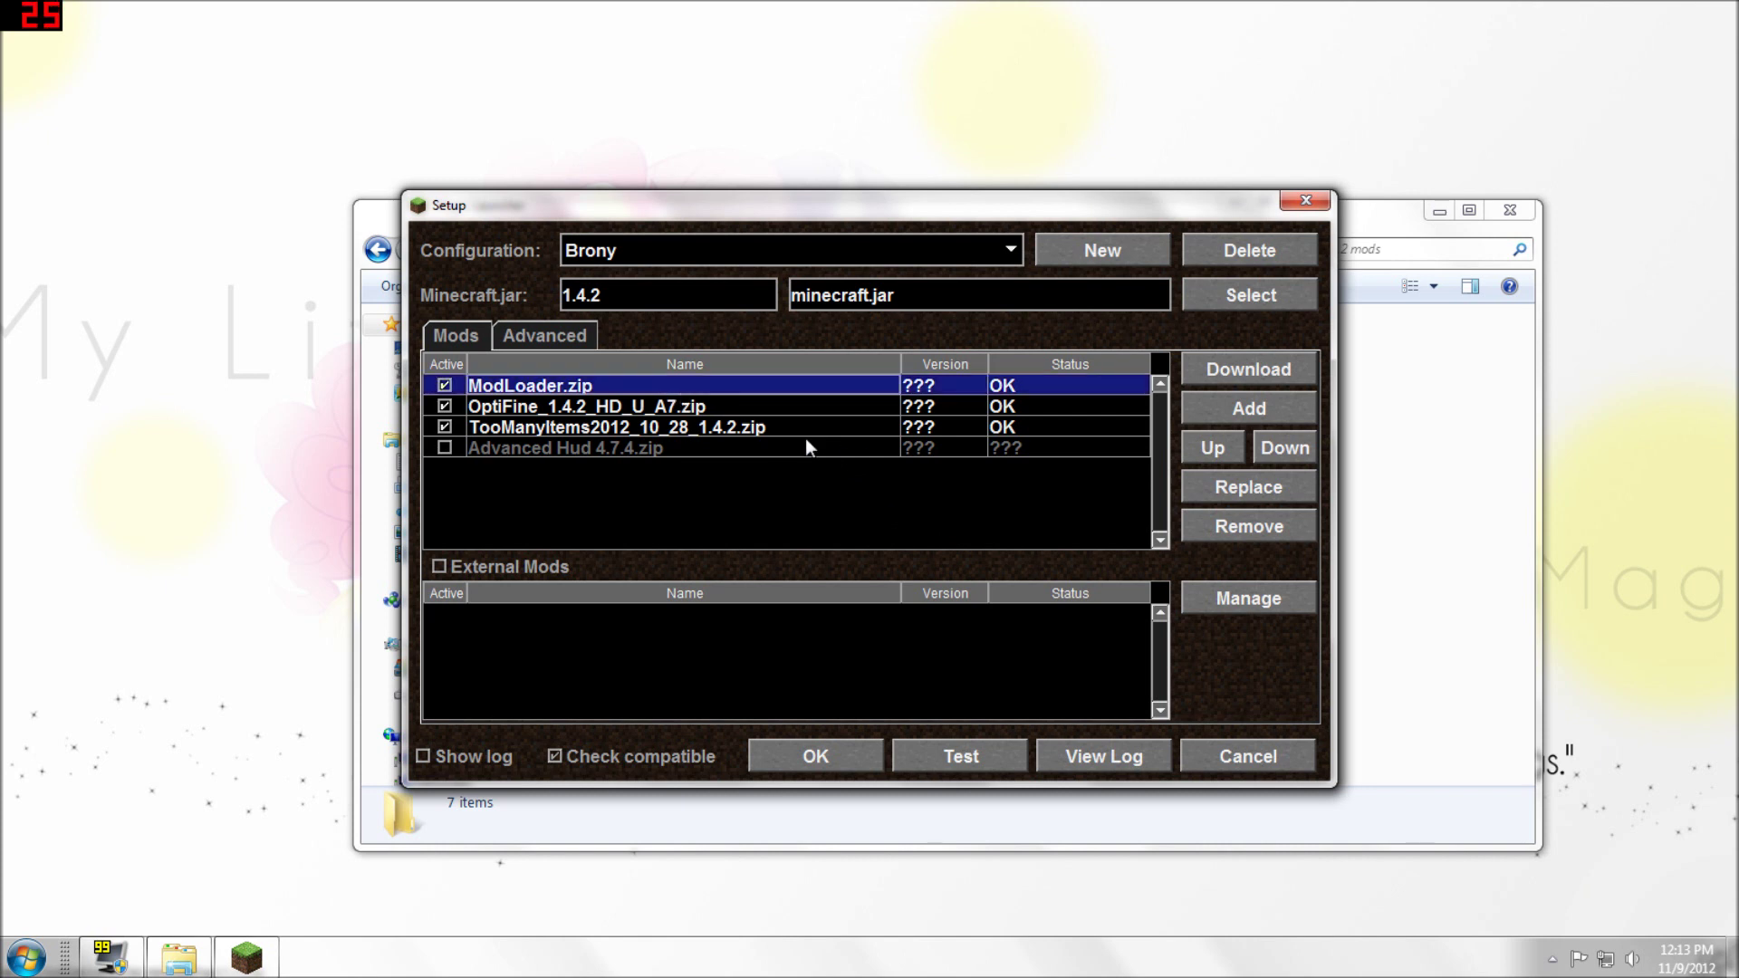
{"action": "left_click", "coordinate": [1270, 412]}
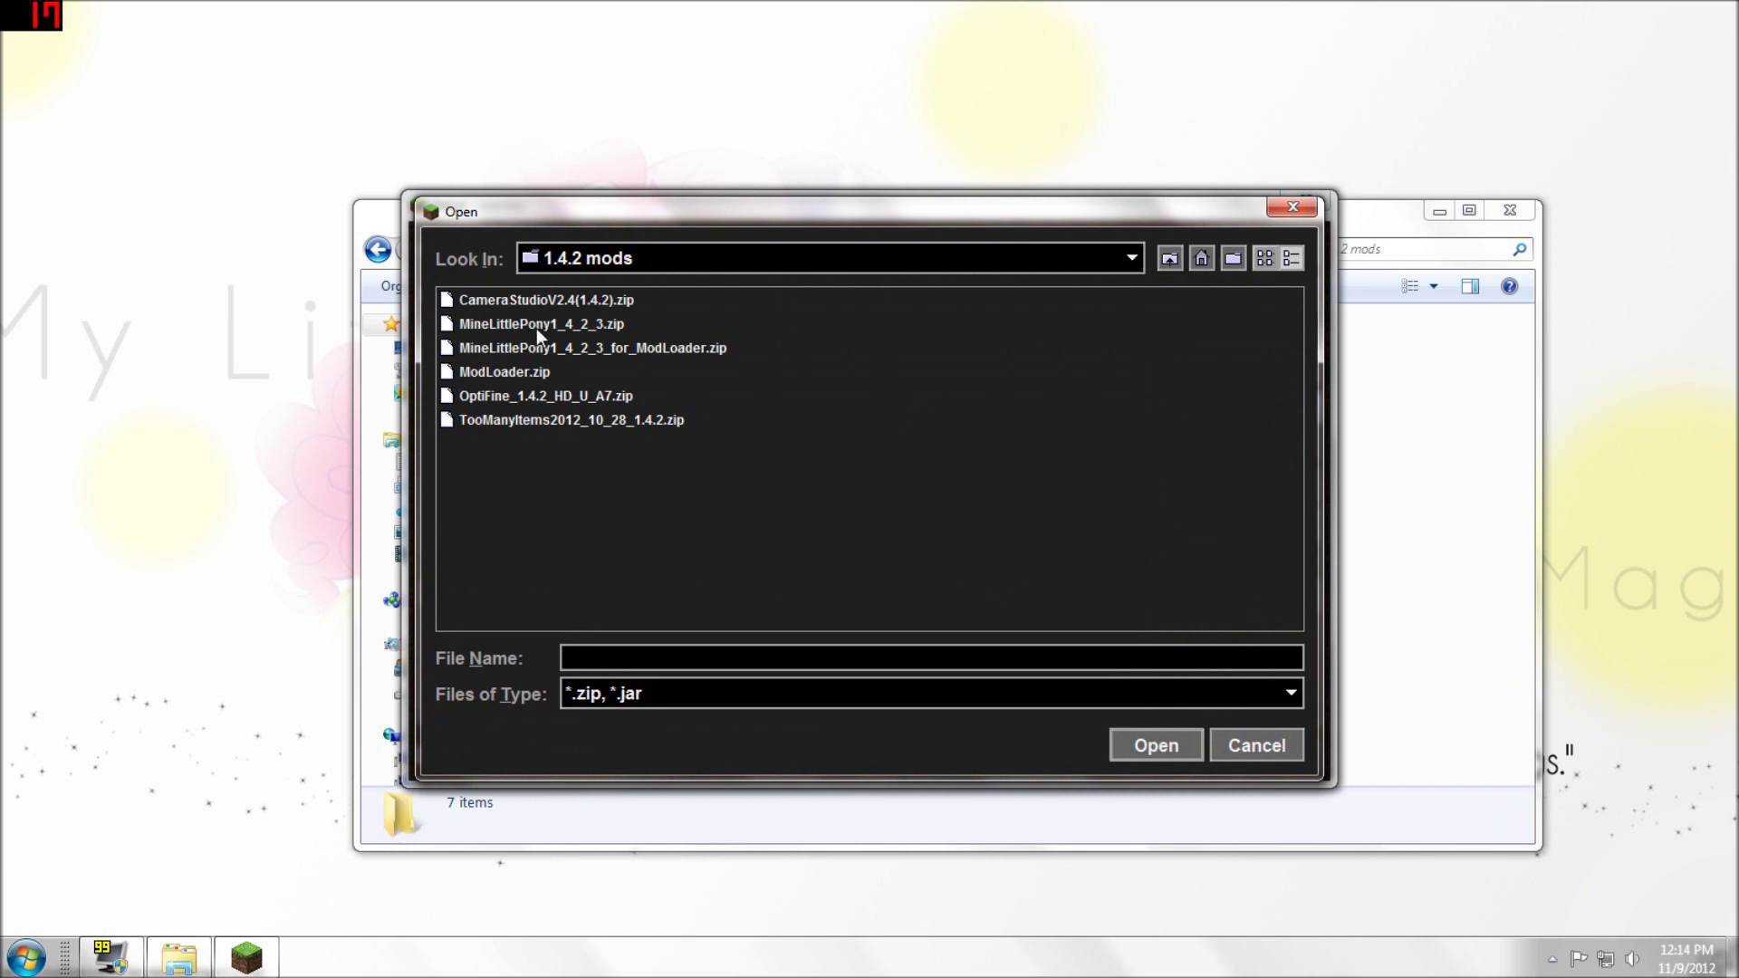
{"action": "left_click", "coordinate": [557, 344]}
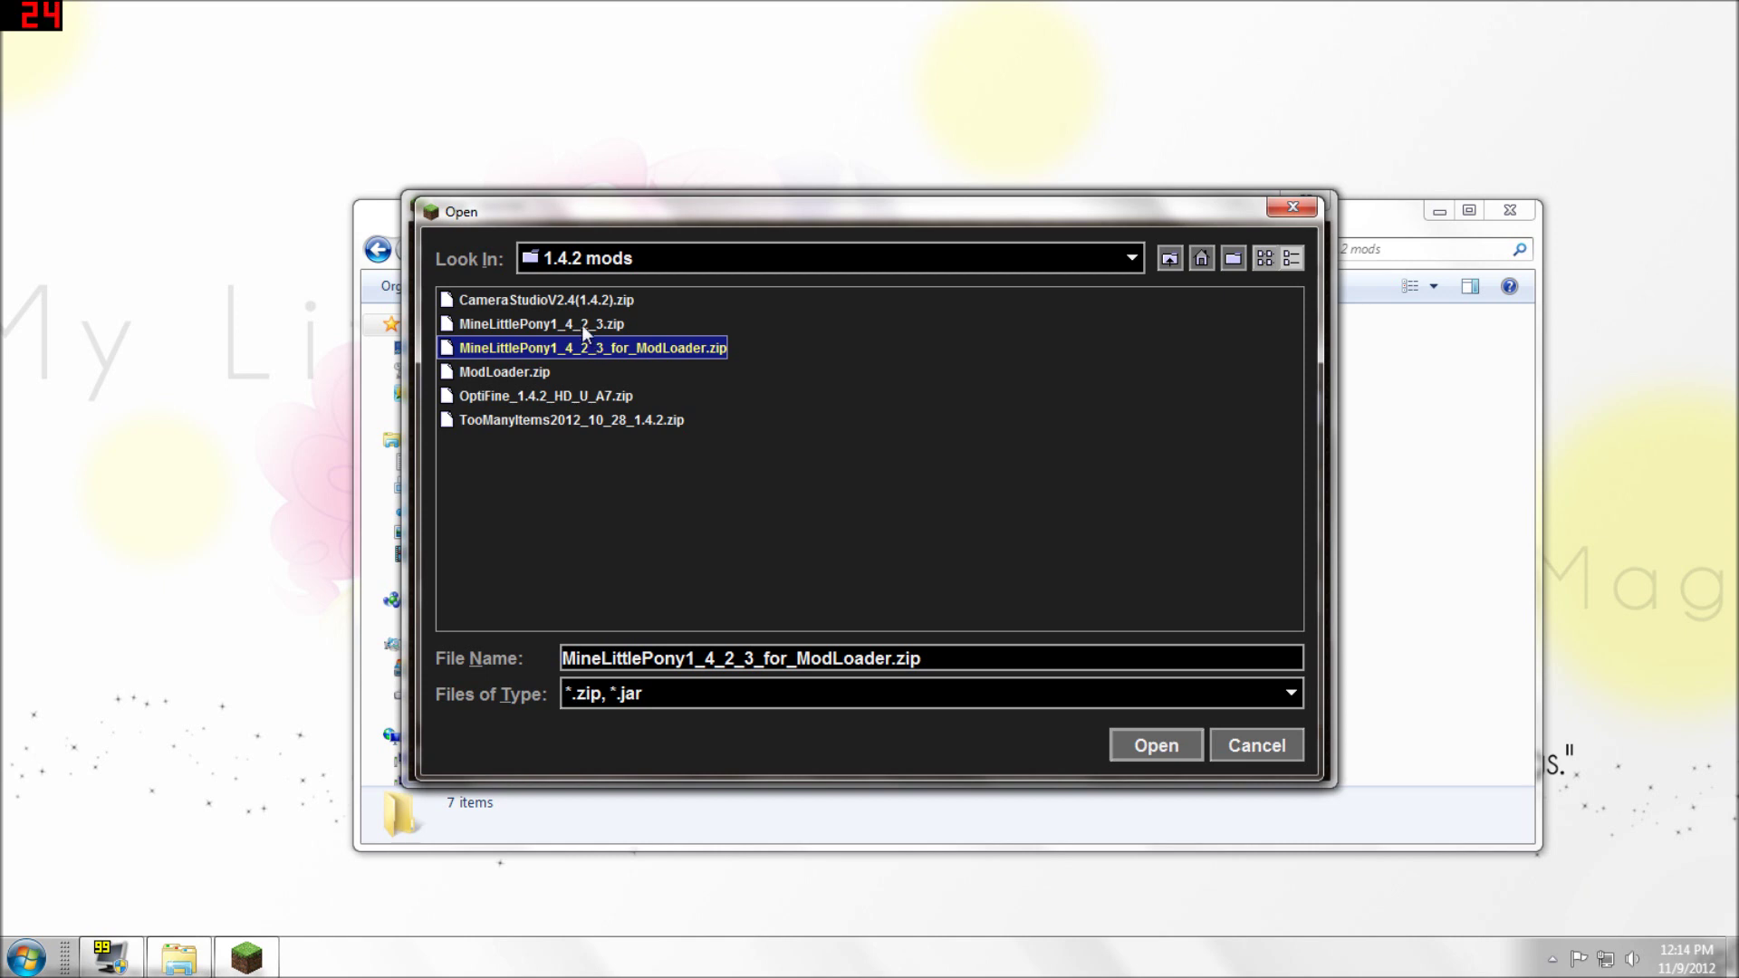
{"action": "left_click", "coordinate": [580, 327]}
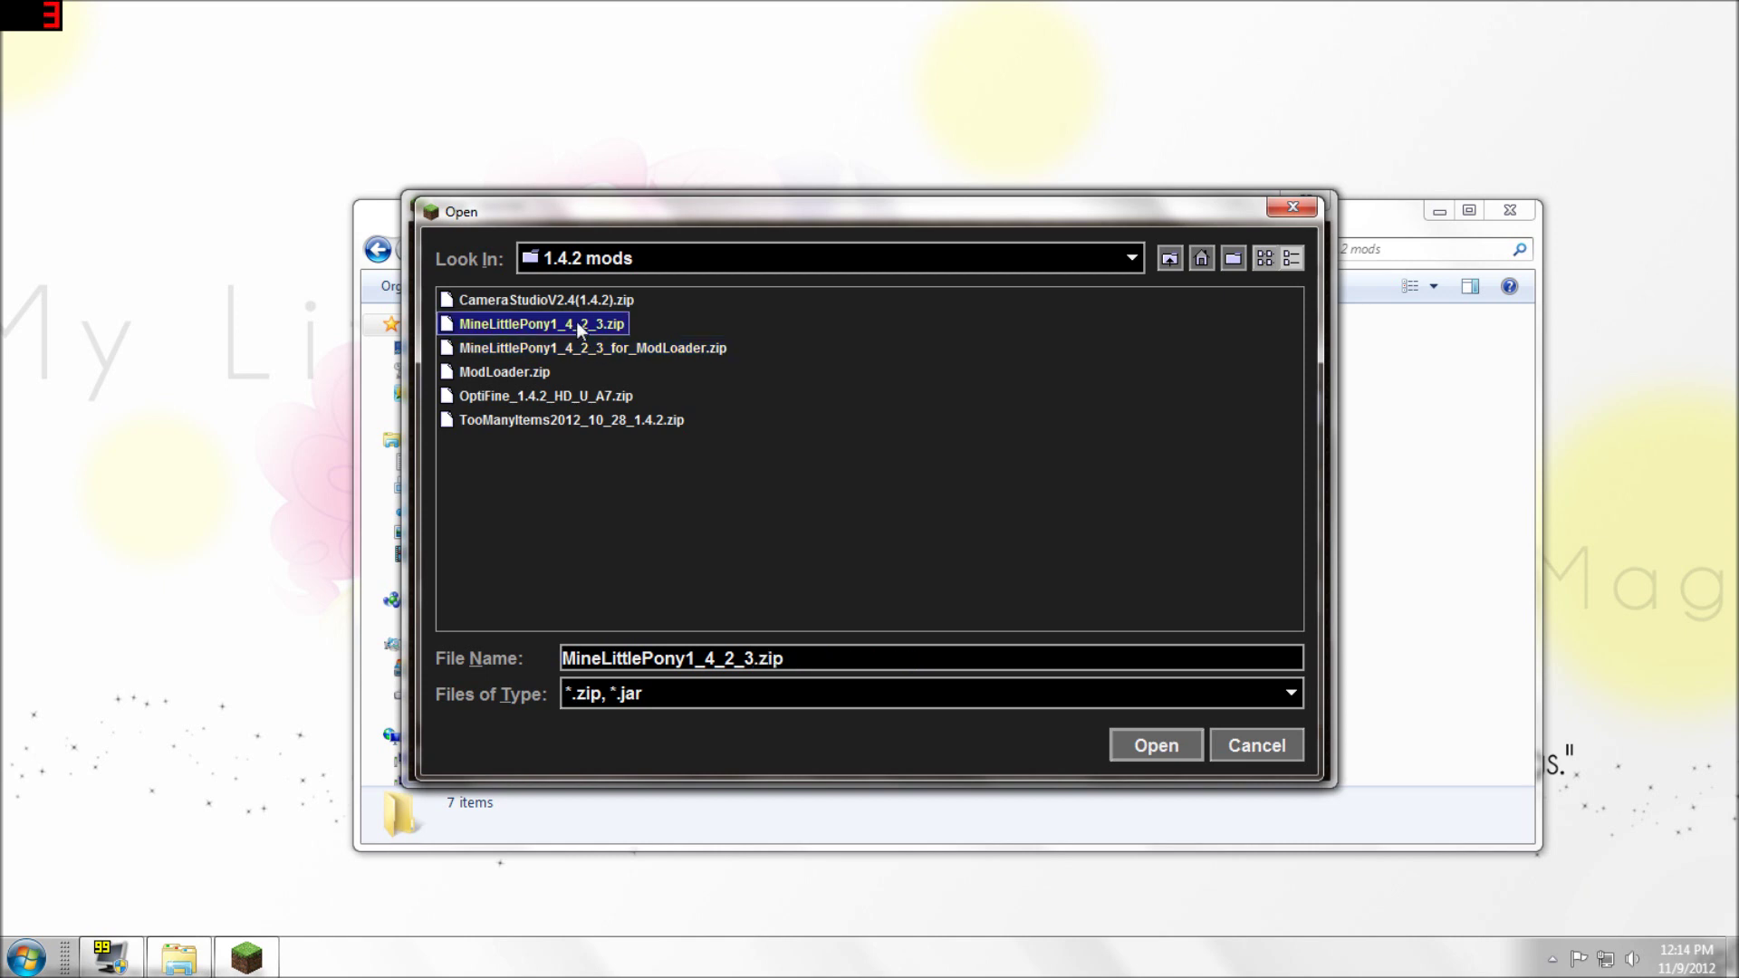
{"action": "left_click", "coordinate": [1172, 736]}
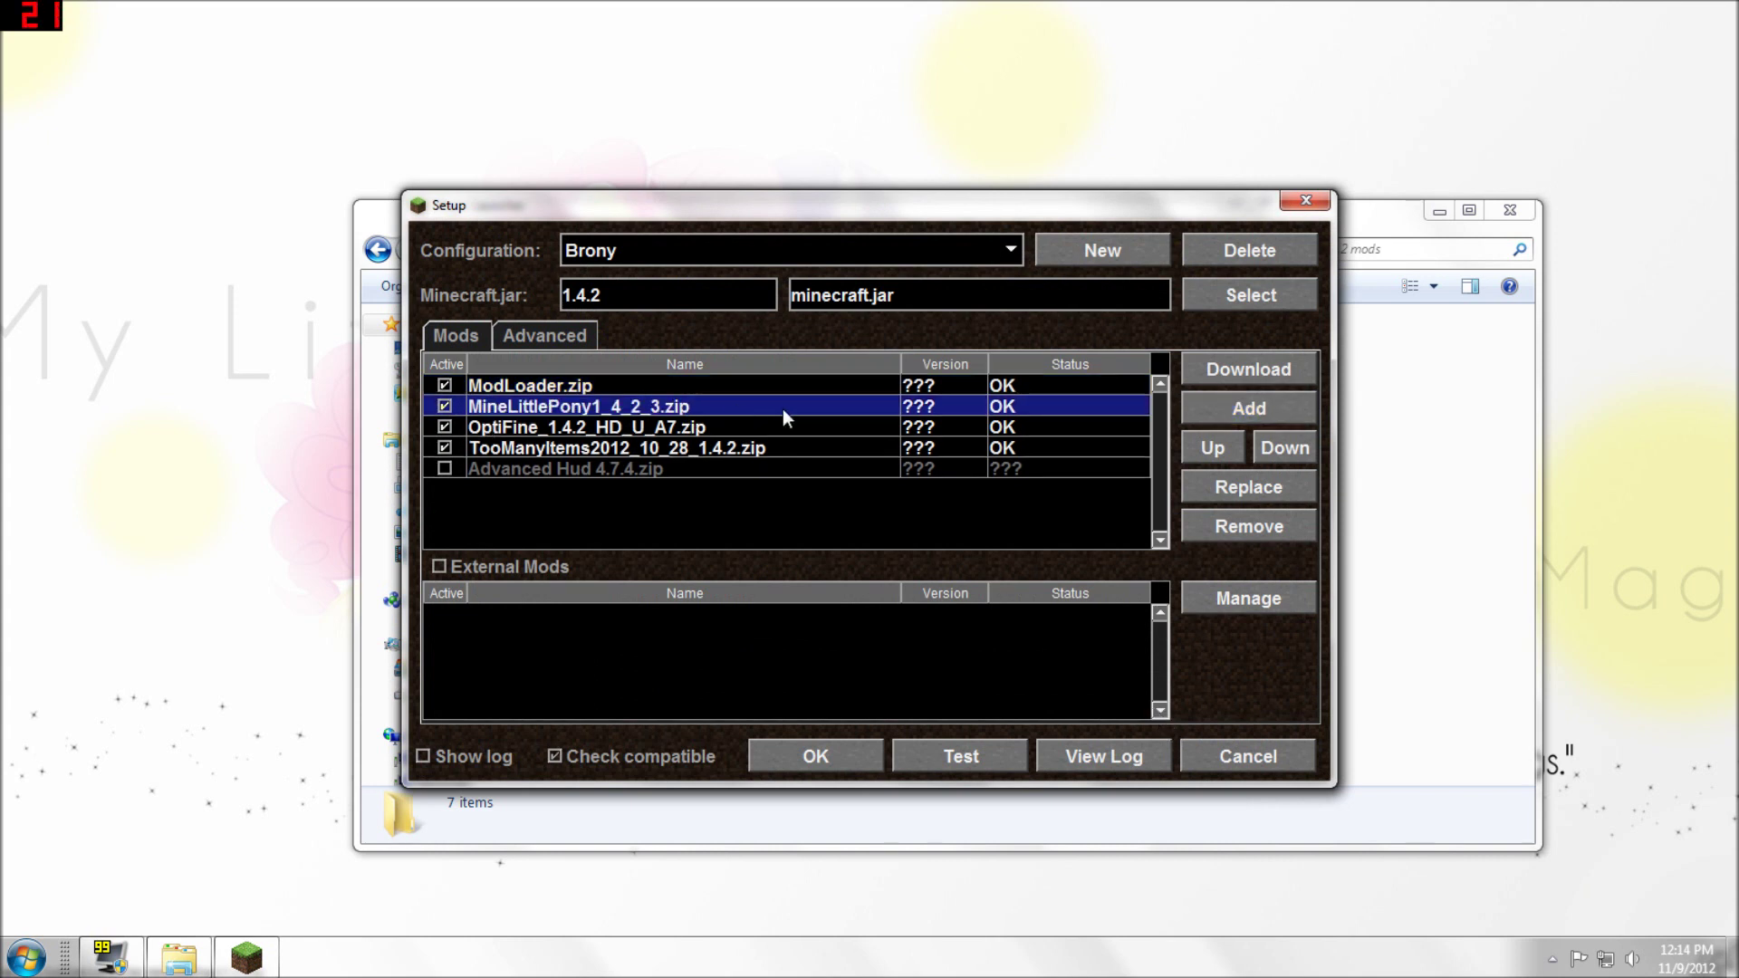
{"action": "left_click", "coordinate": [986, 764]}
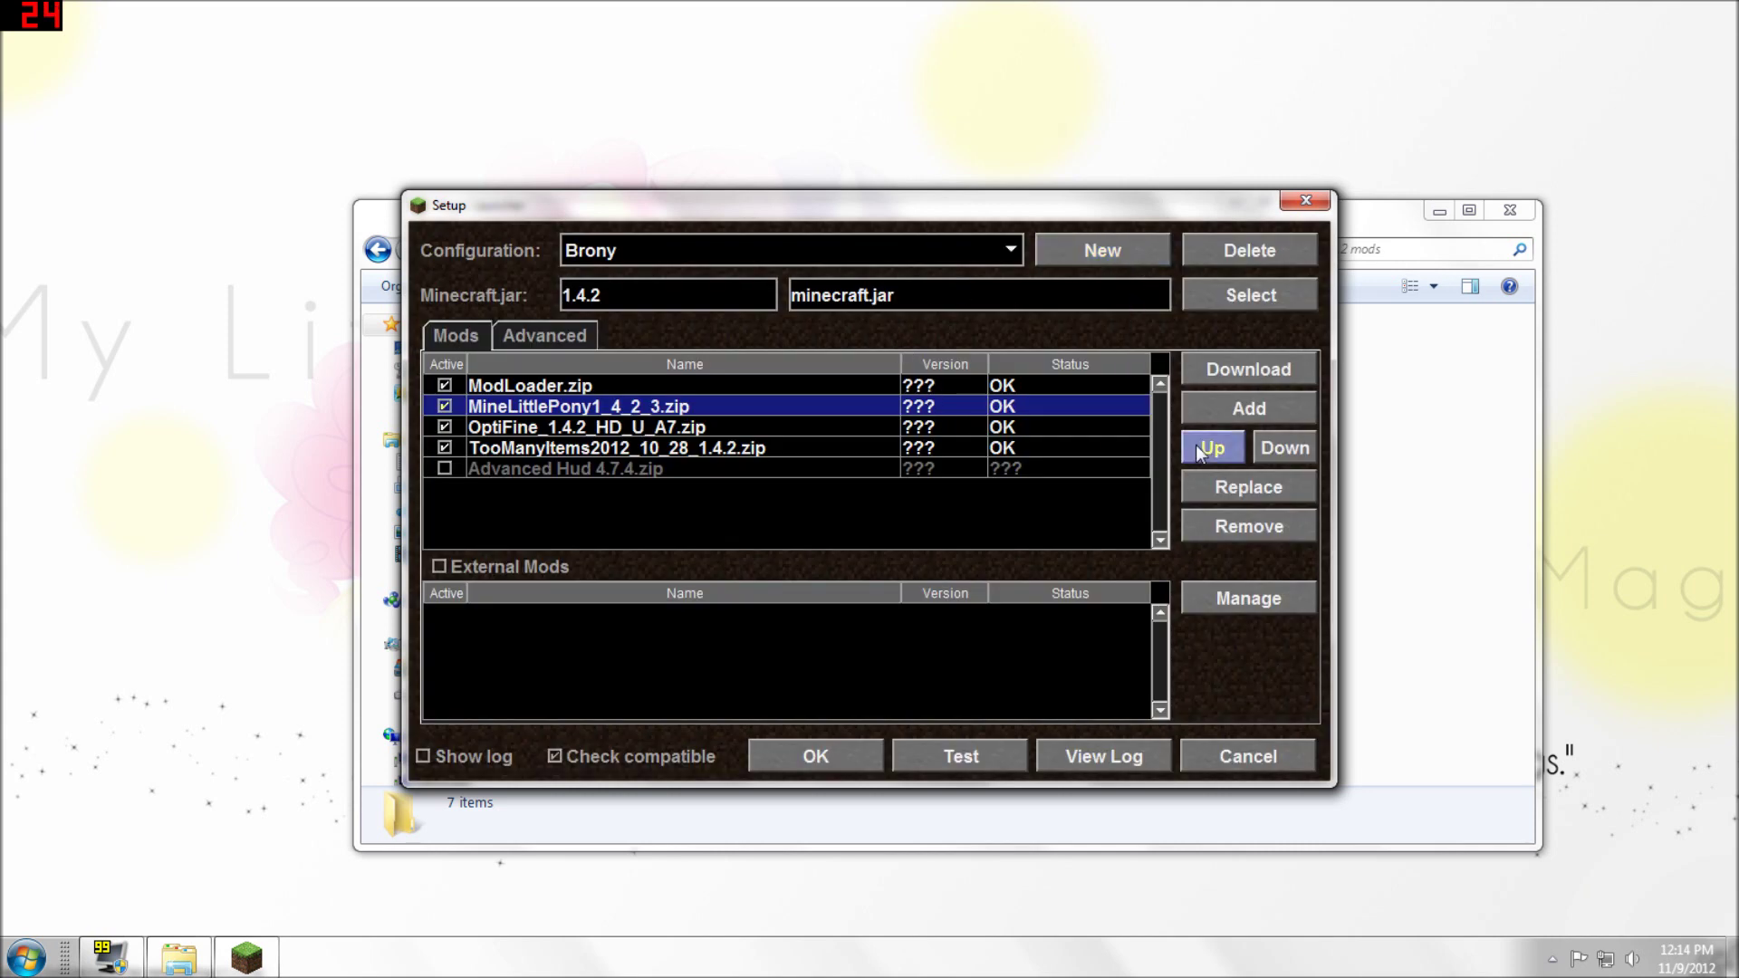
Replace MineLittlePony1_4_2_3.zip with MineLittlePony1_4_2_3_for_ModLoader.zip, save the setup and close the launcher.
{"action": "left_click", "coordinate": [1287, 487]}
{"action": "left_click", "coordinate": [579, 349]}
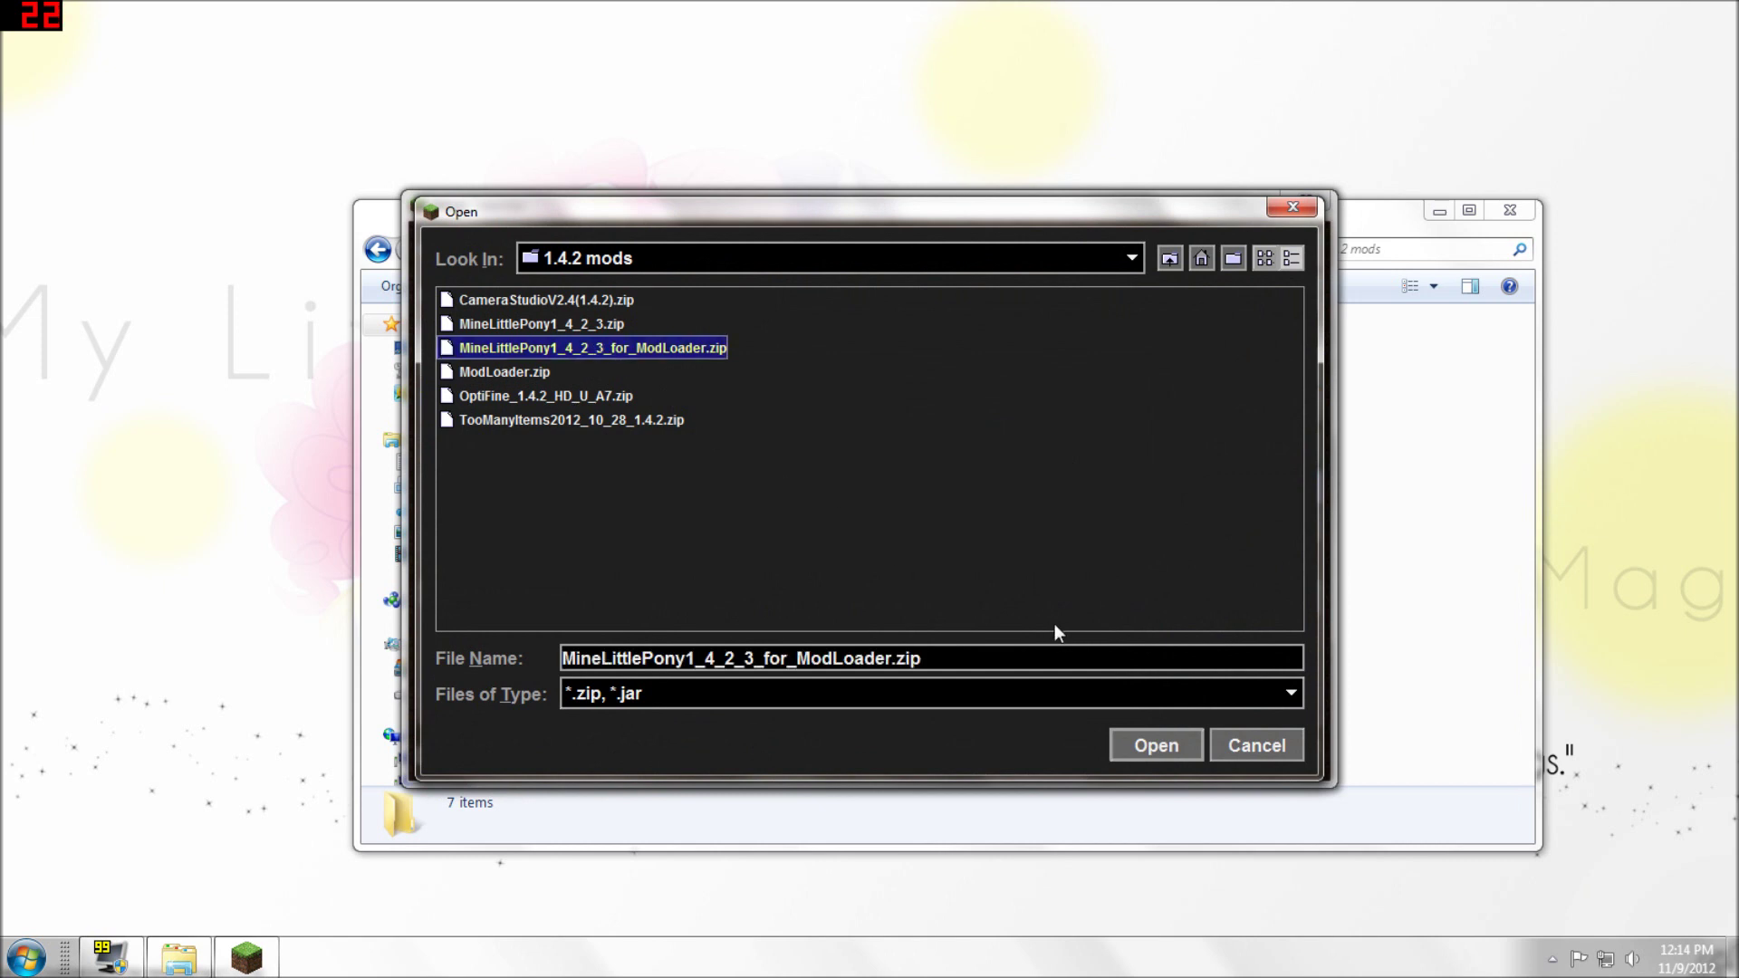
{"action": "left_click", "coordinate": [1171, 759]}
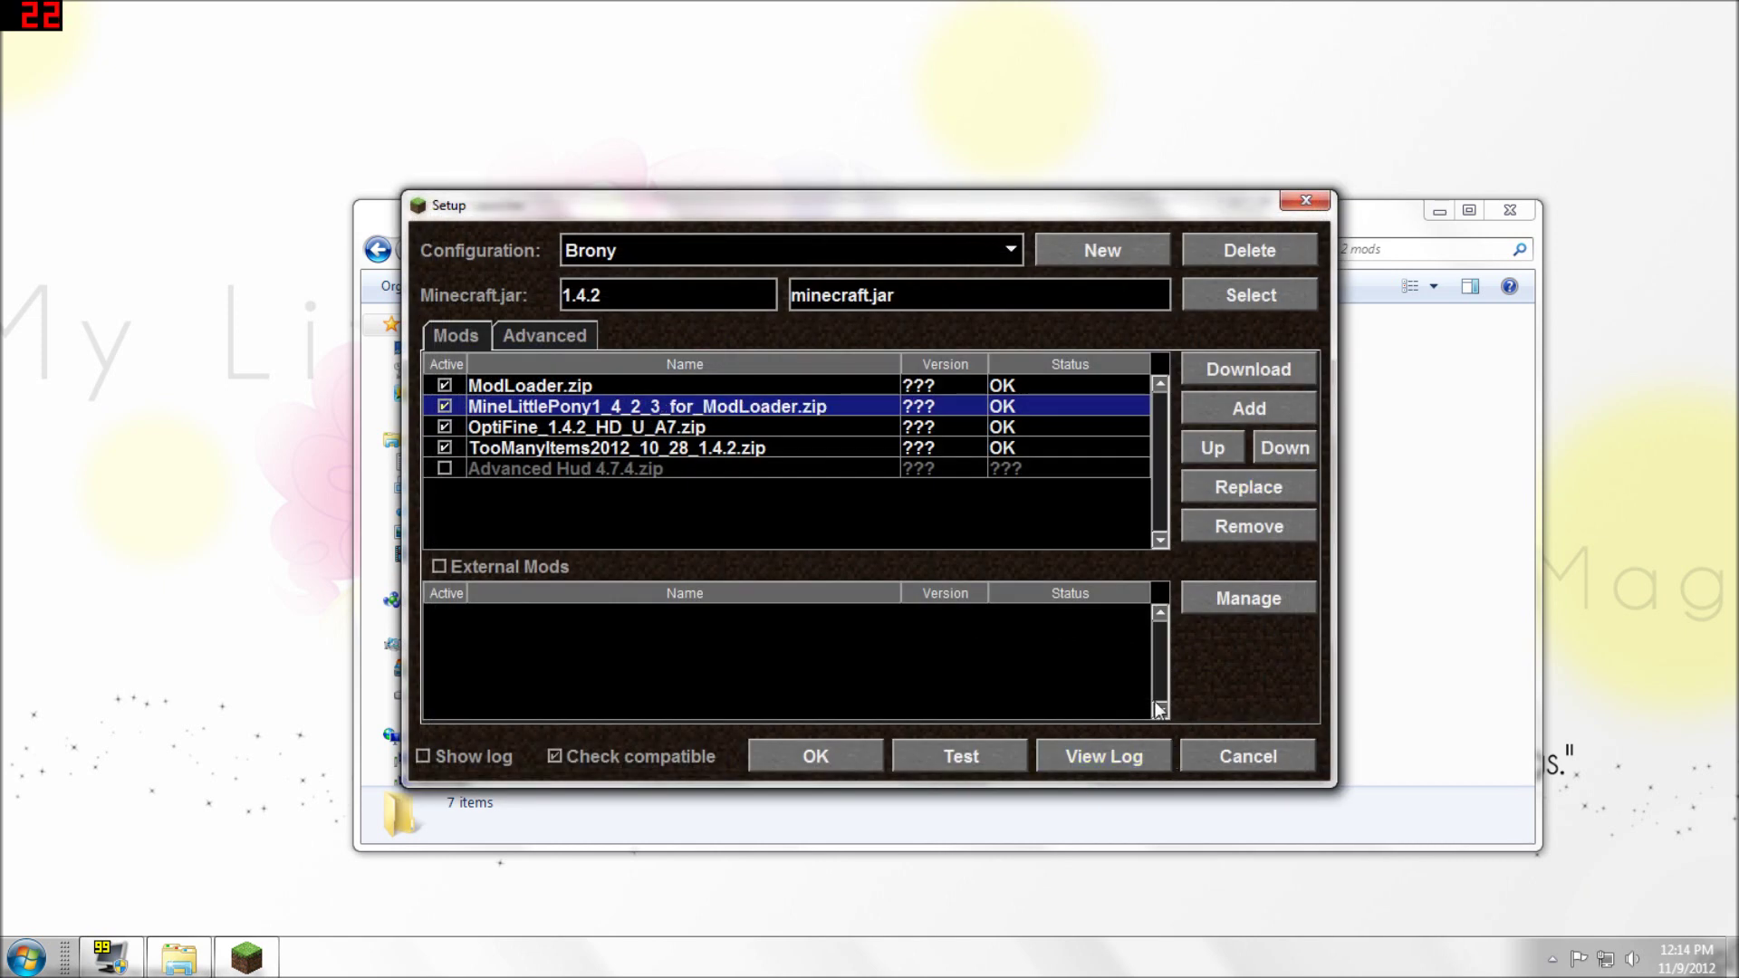
{"action": "left_click", "coordinate": [858, 751]}
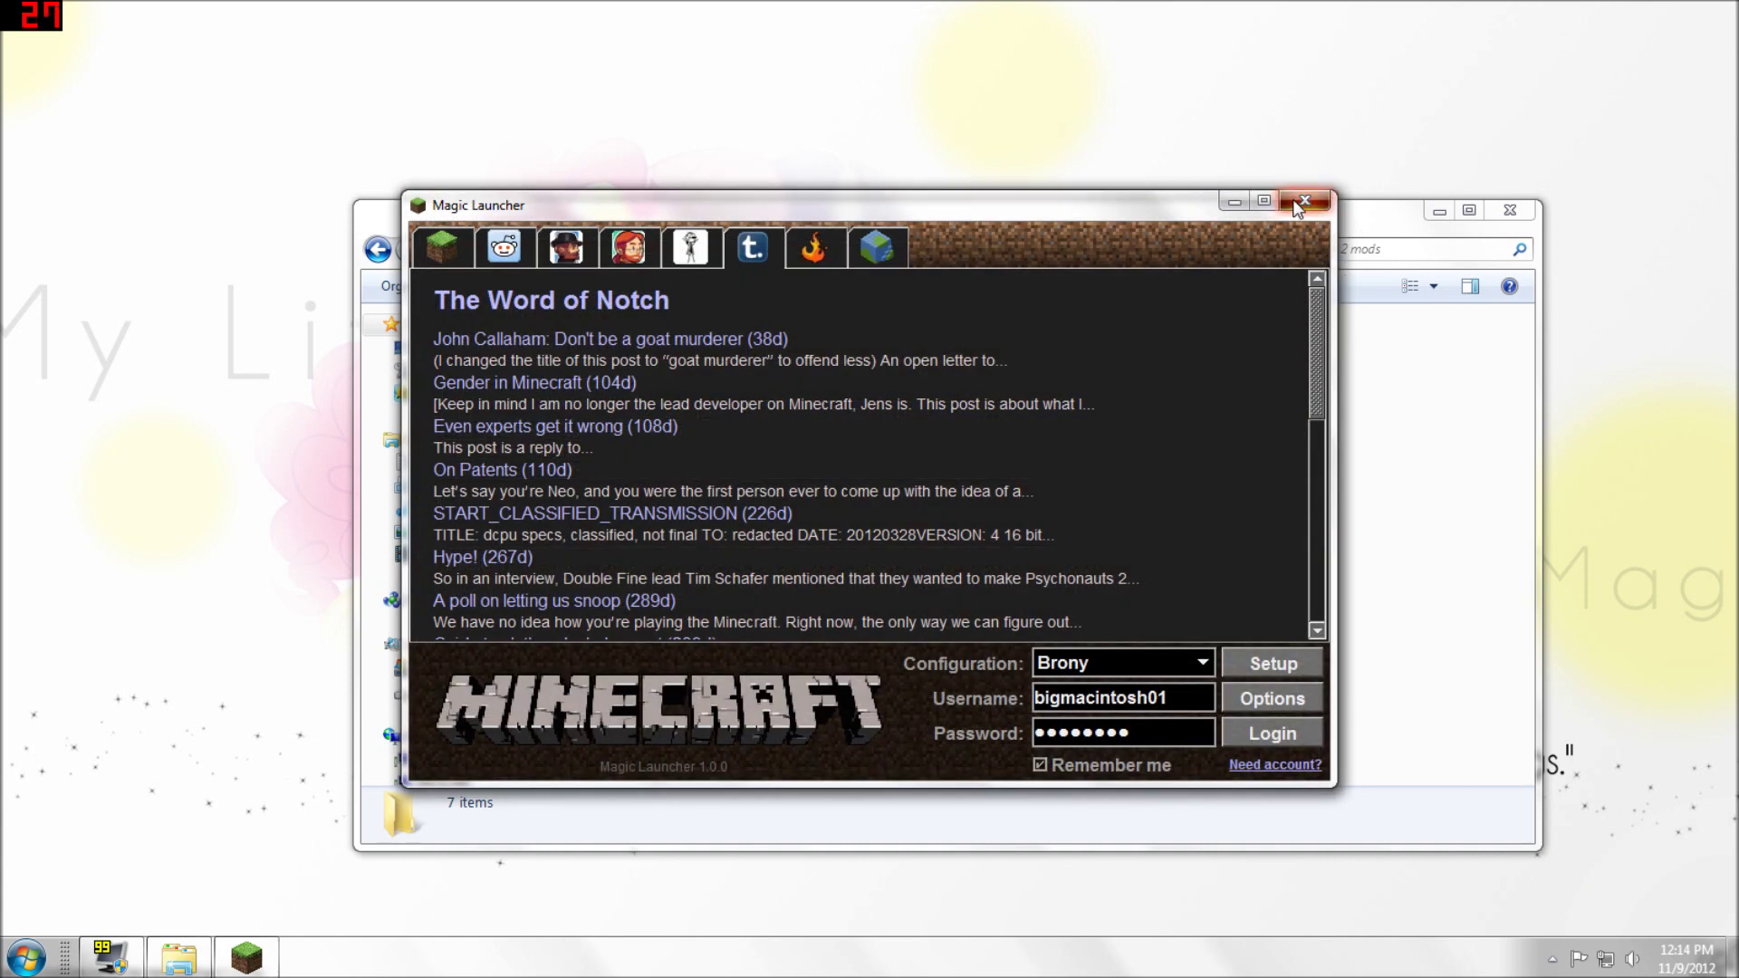
{"action": "left_click", "coordinate": [1304, 202]}
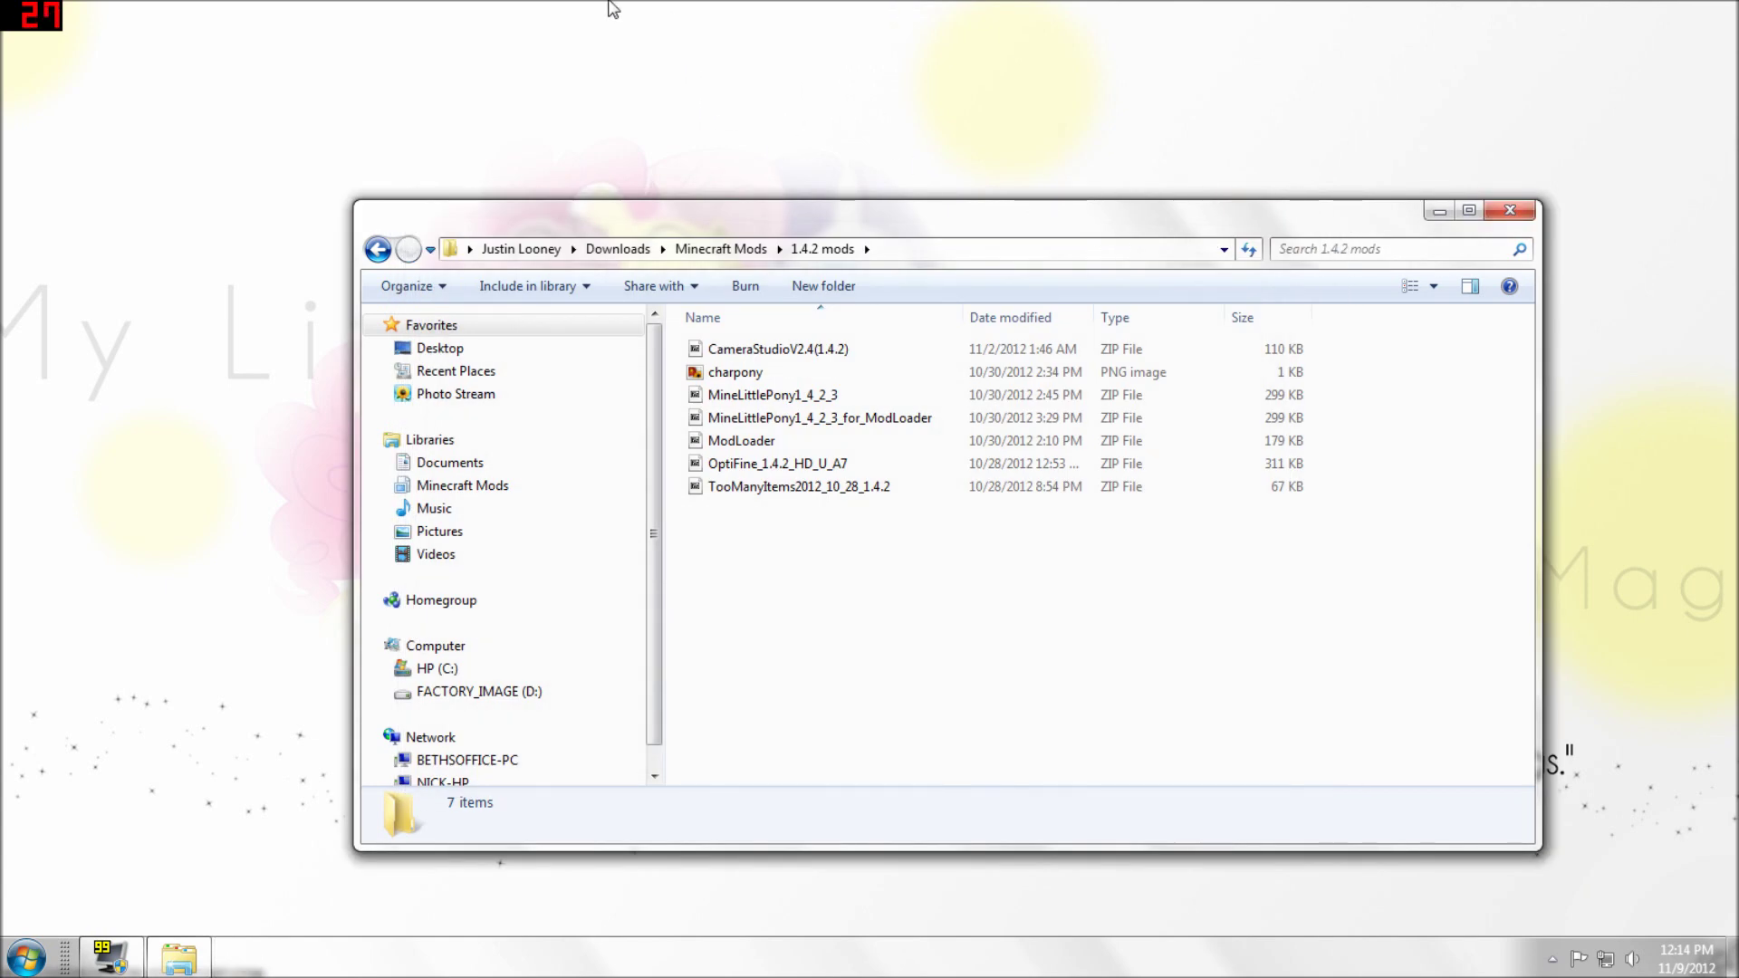
Find the Roaming folder with %appdata%, view the .minecraft folder inside it and close the window.
{"action": "mouse_move", "coordinate": [609, 10]}
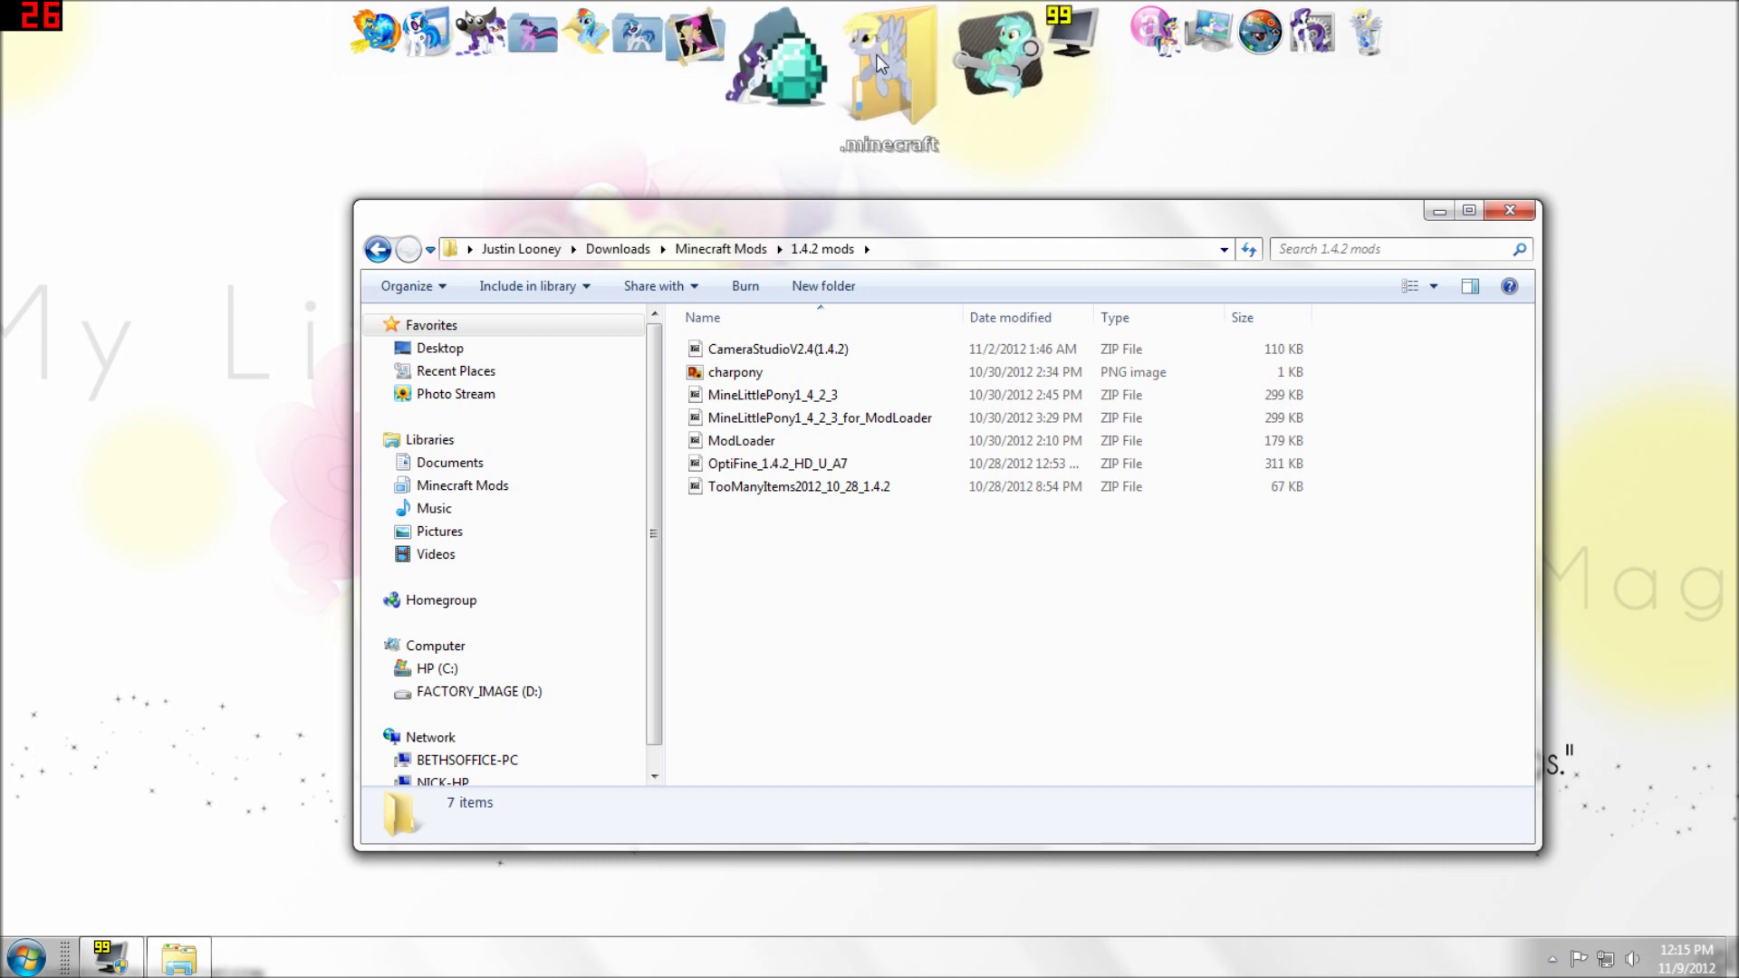
{"action": "left_click", "coordinate": [26, 957]}
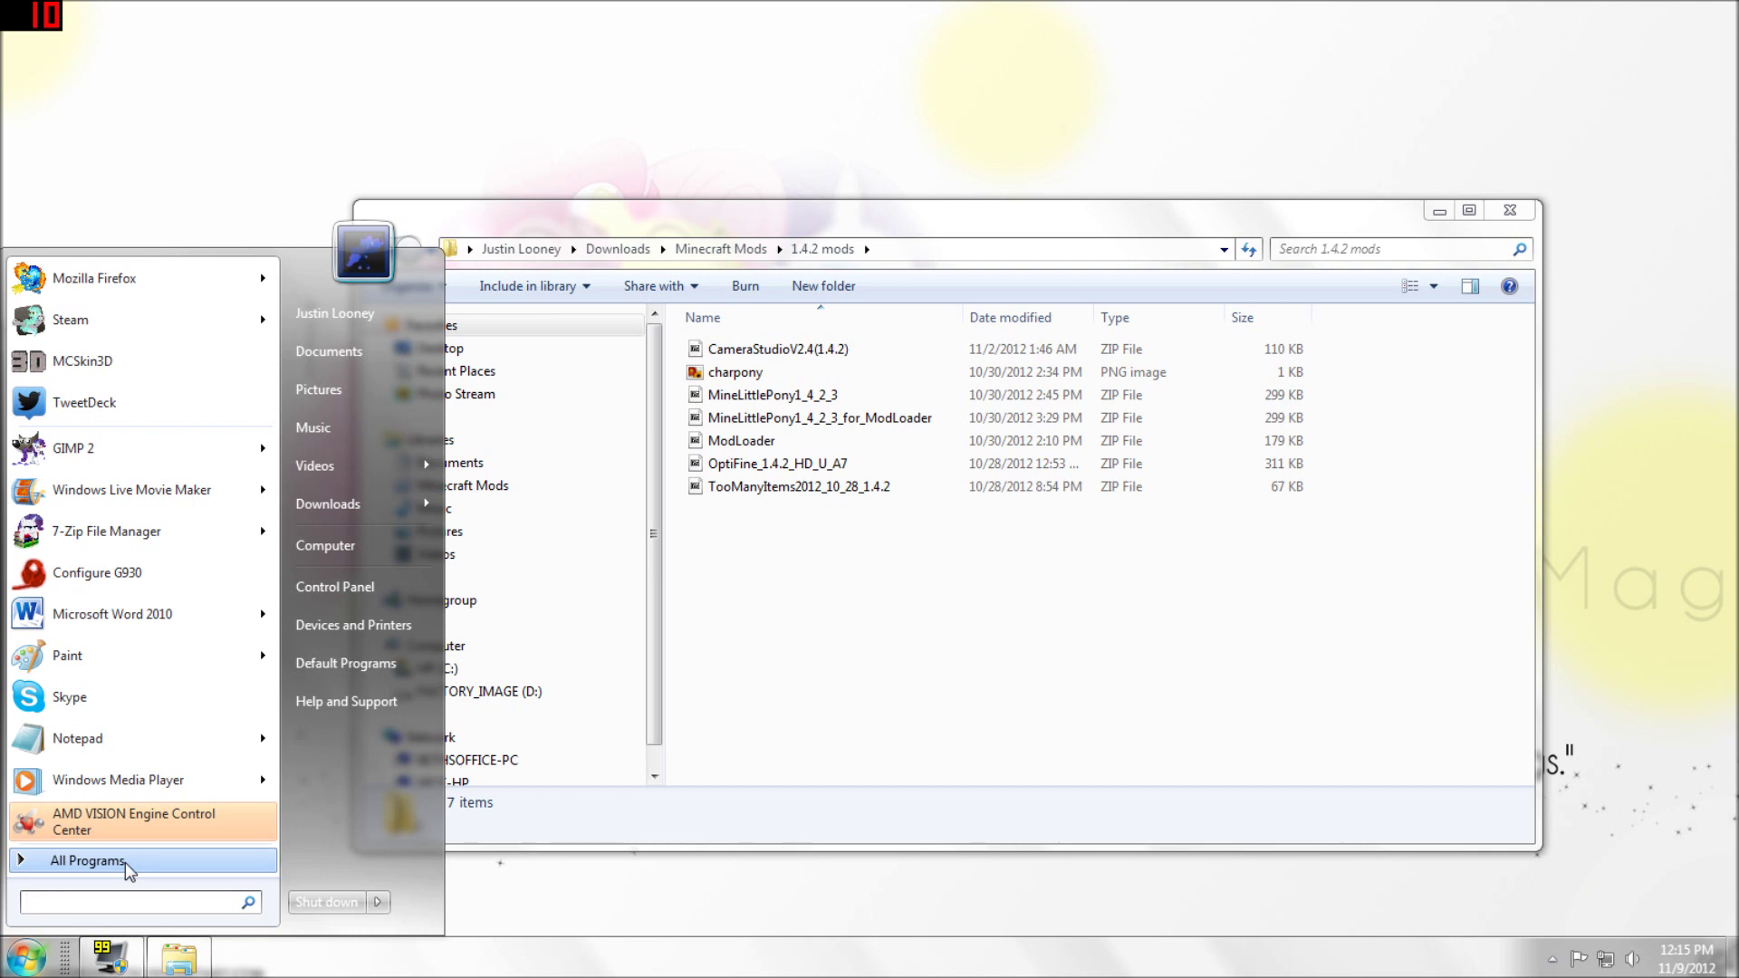
{"action": "left_click", "coordinate": [128, 865]}
{"action": "left_click", "coordinate": [152, 870]}
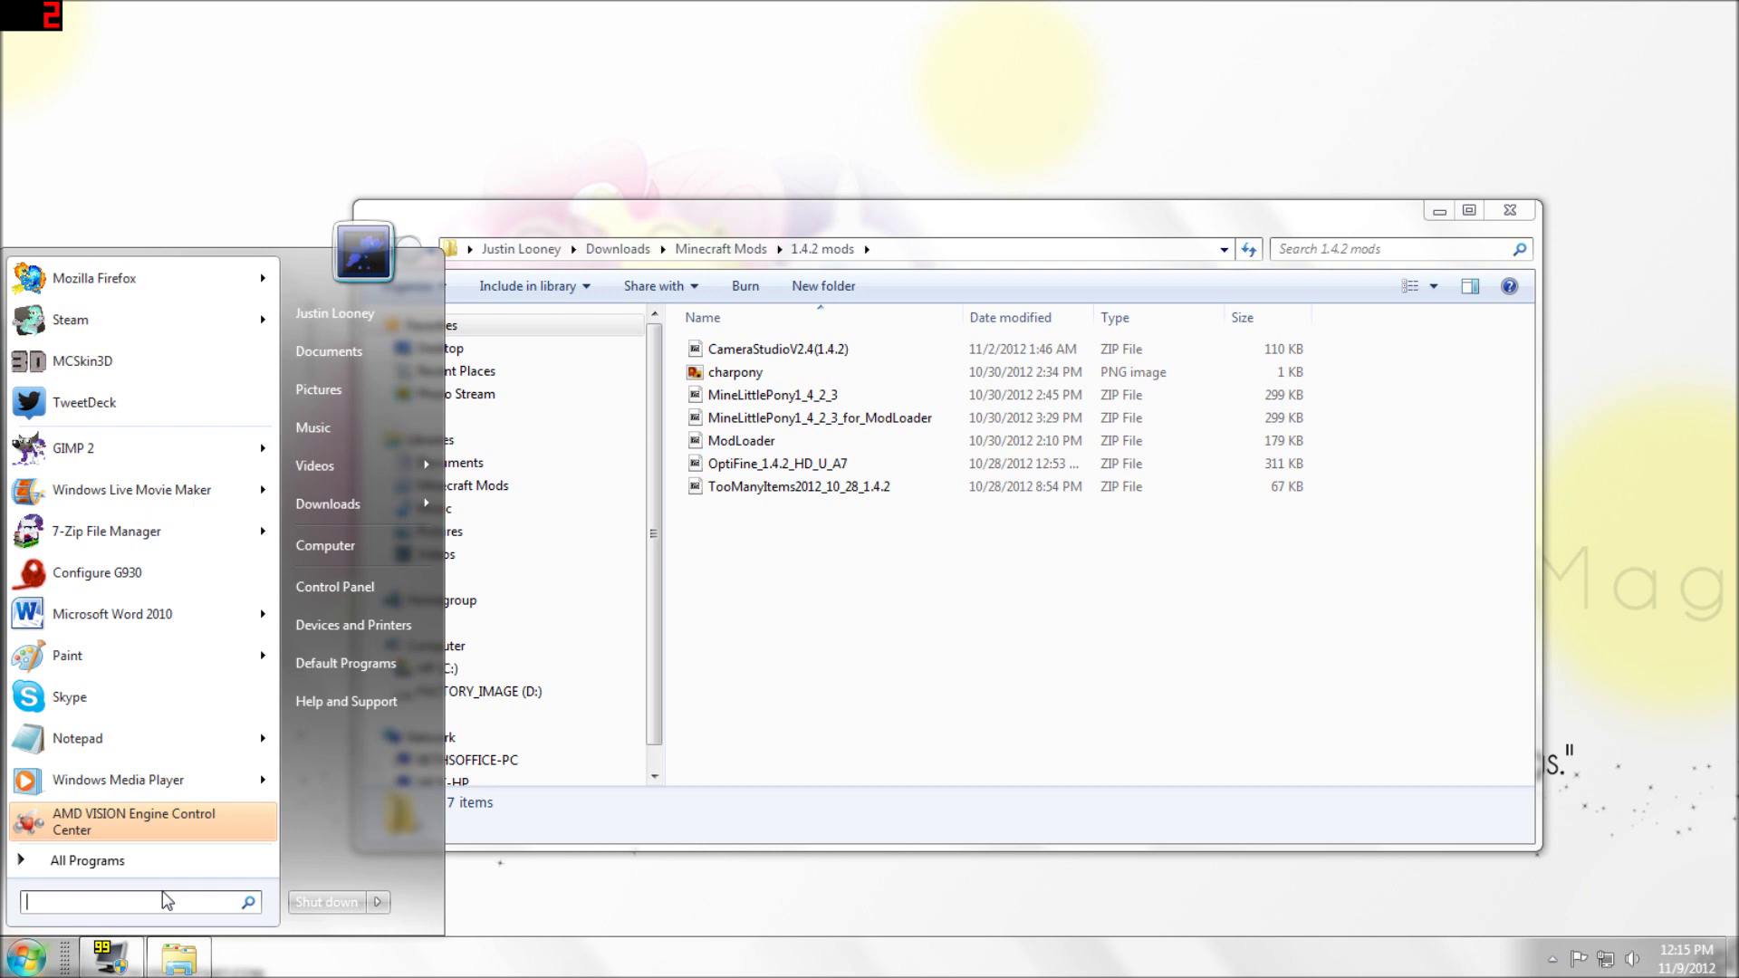
{"action": "type", "text": "%app"}
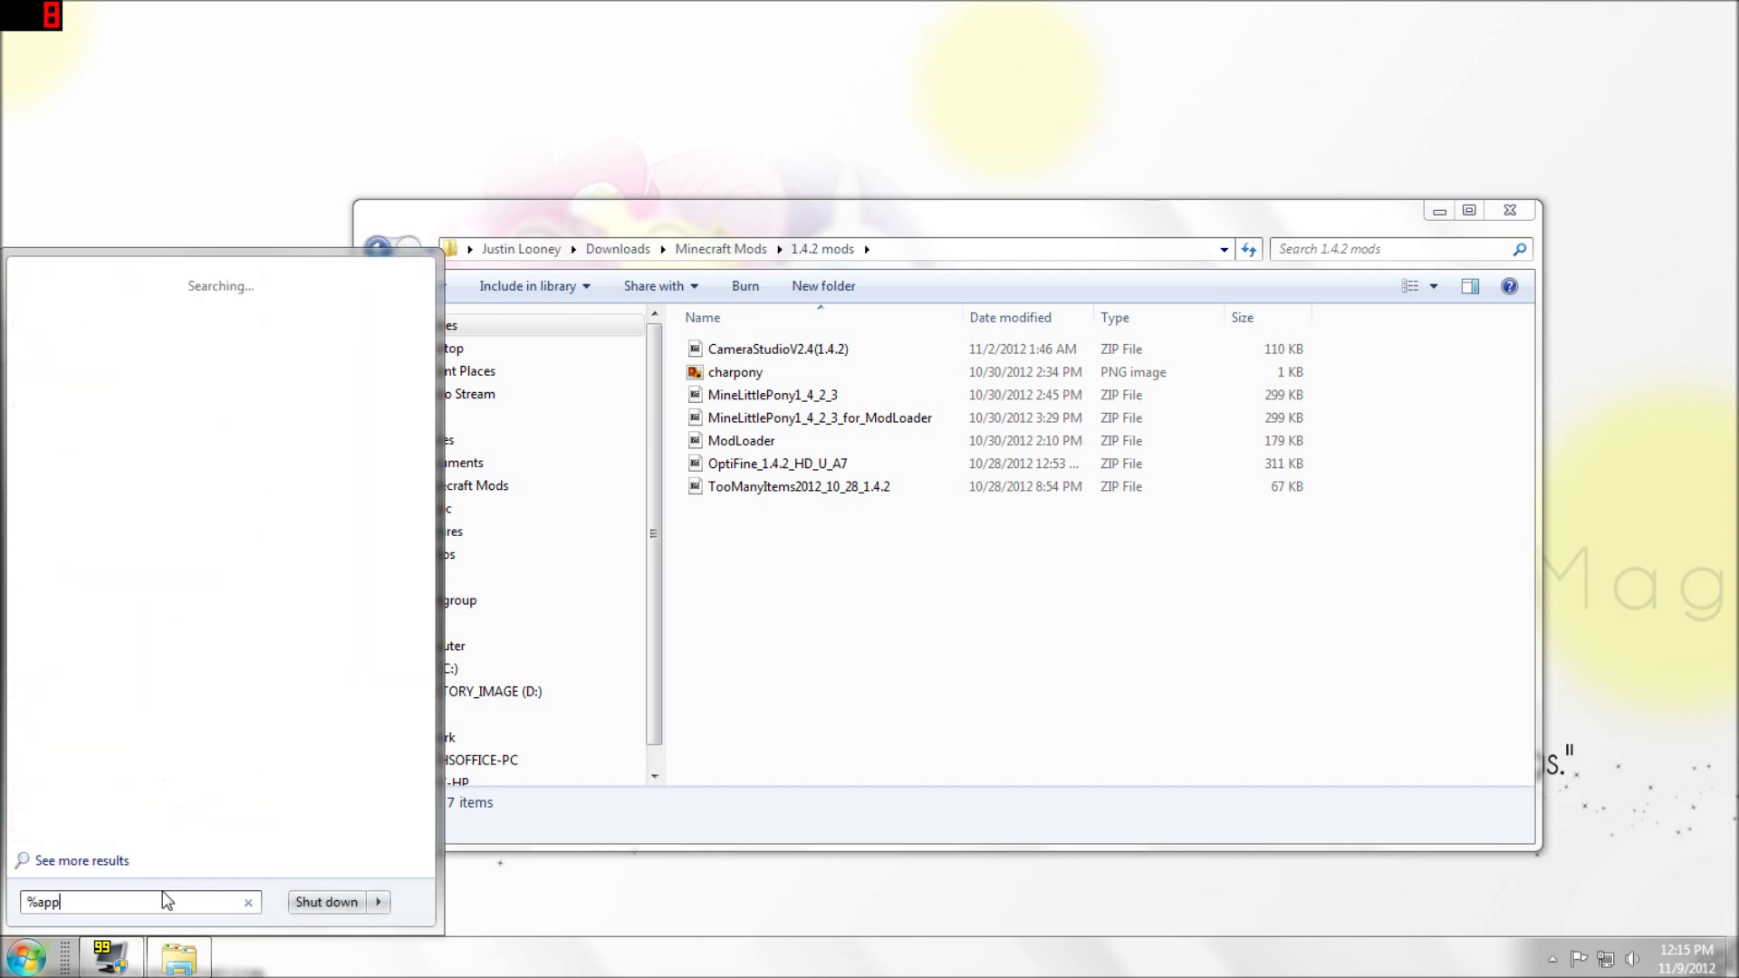
{"action": "type", "text": "data%"}
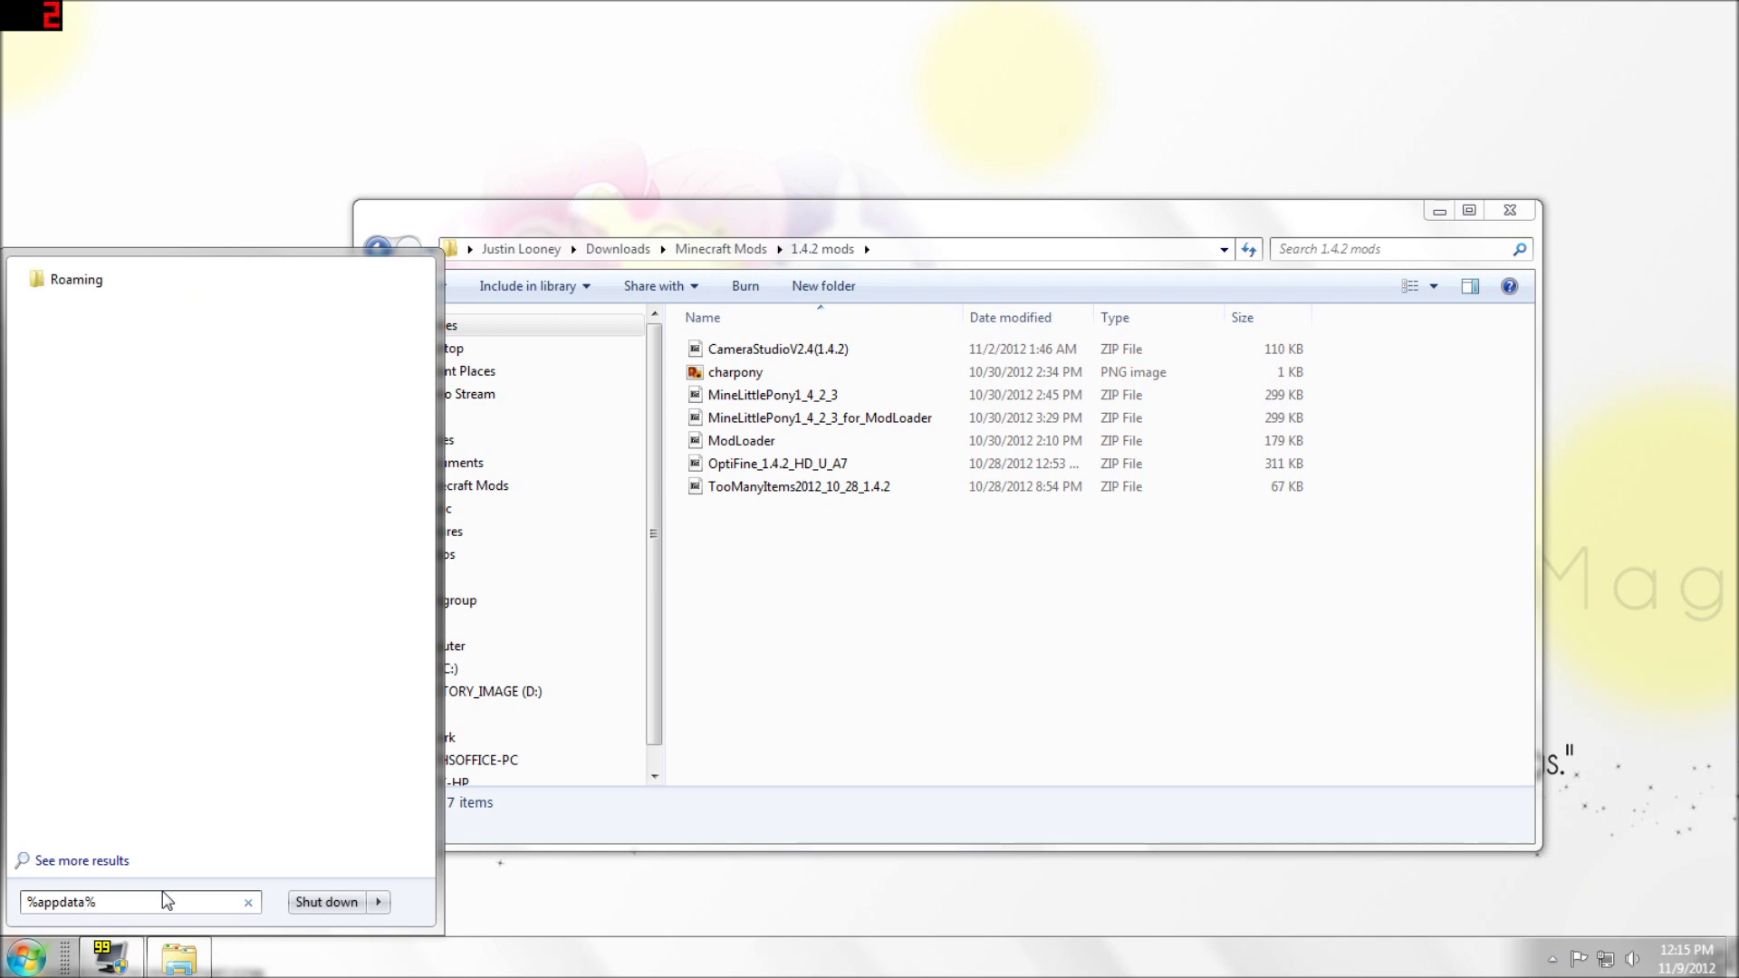
{"action": "key", "text": "Return"}
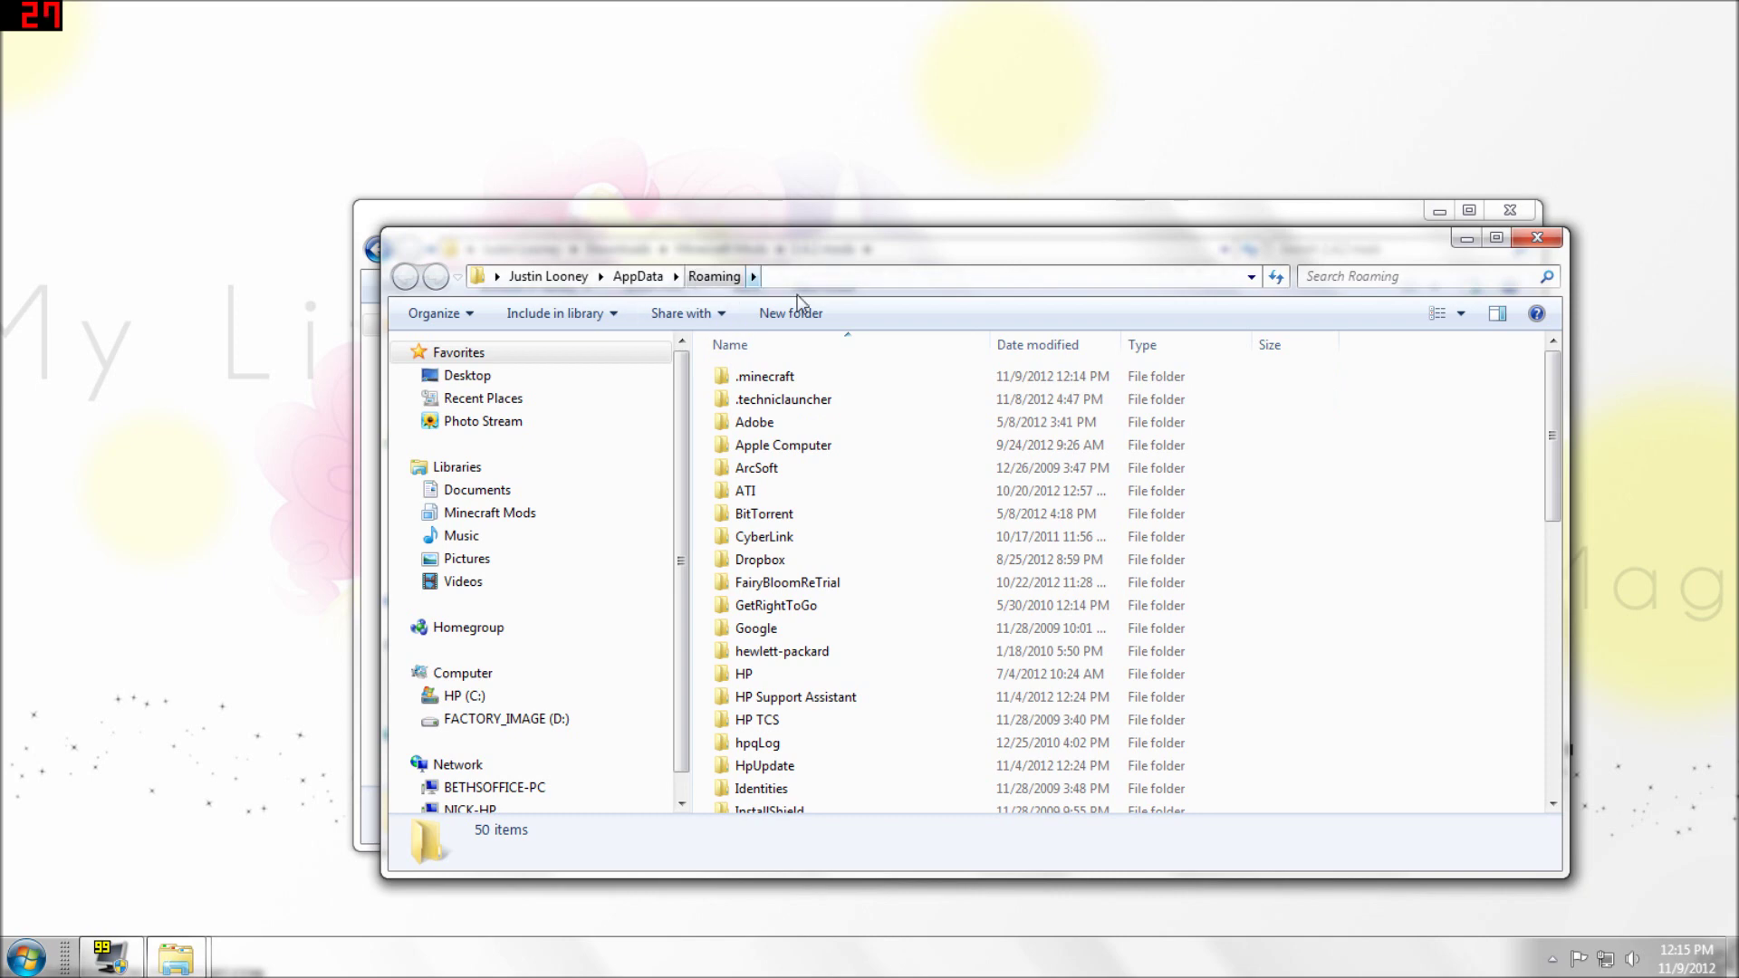
{"action": "double_click", "coordinate": [780, 379]}
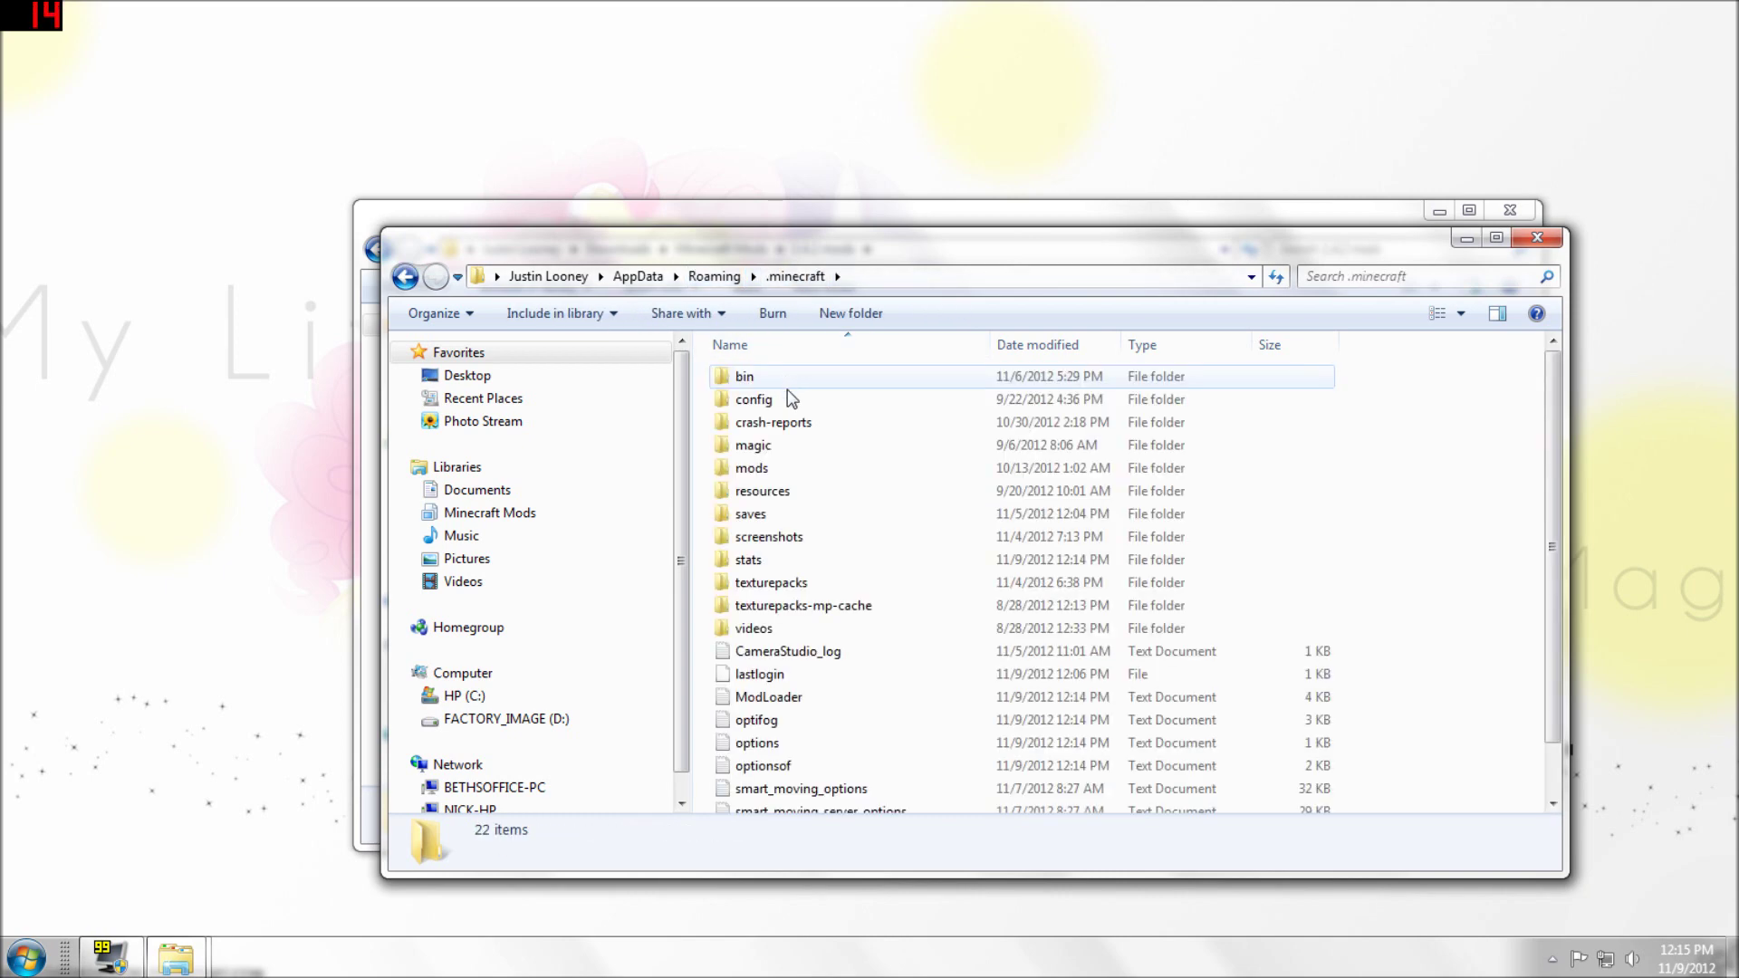
{"action": "left_click", "coordinate": [1537, 238]}
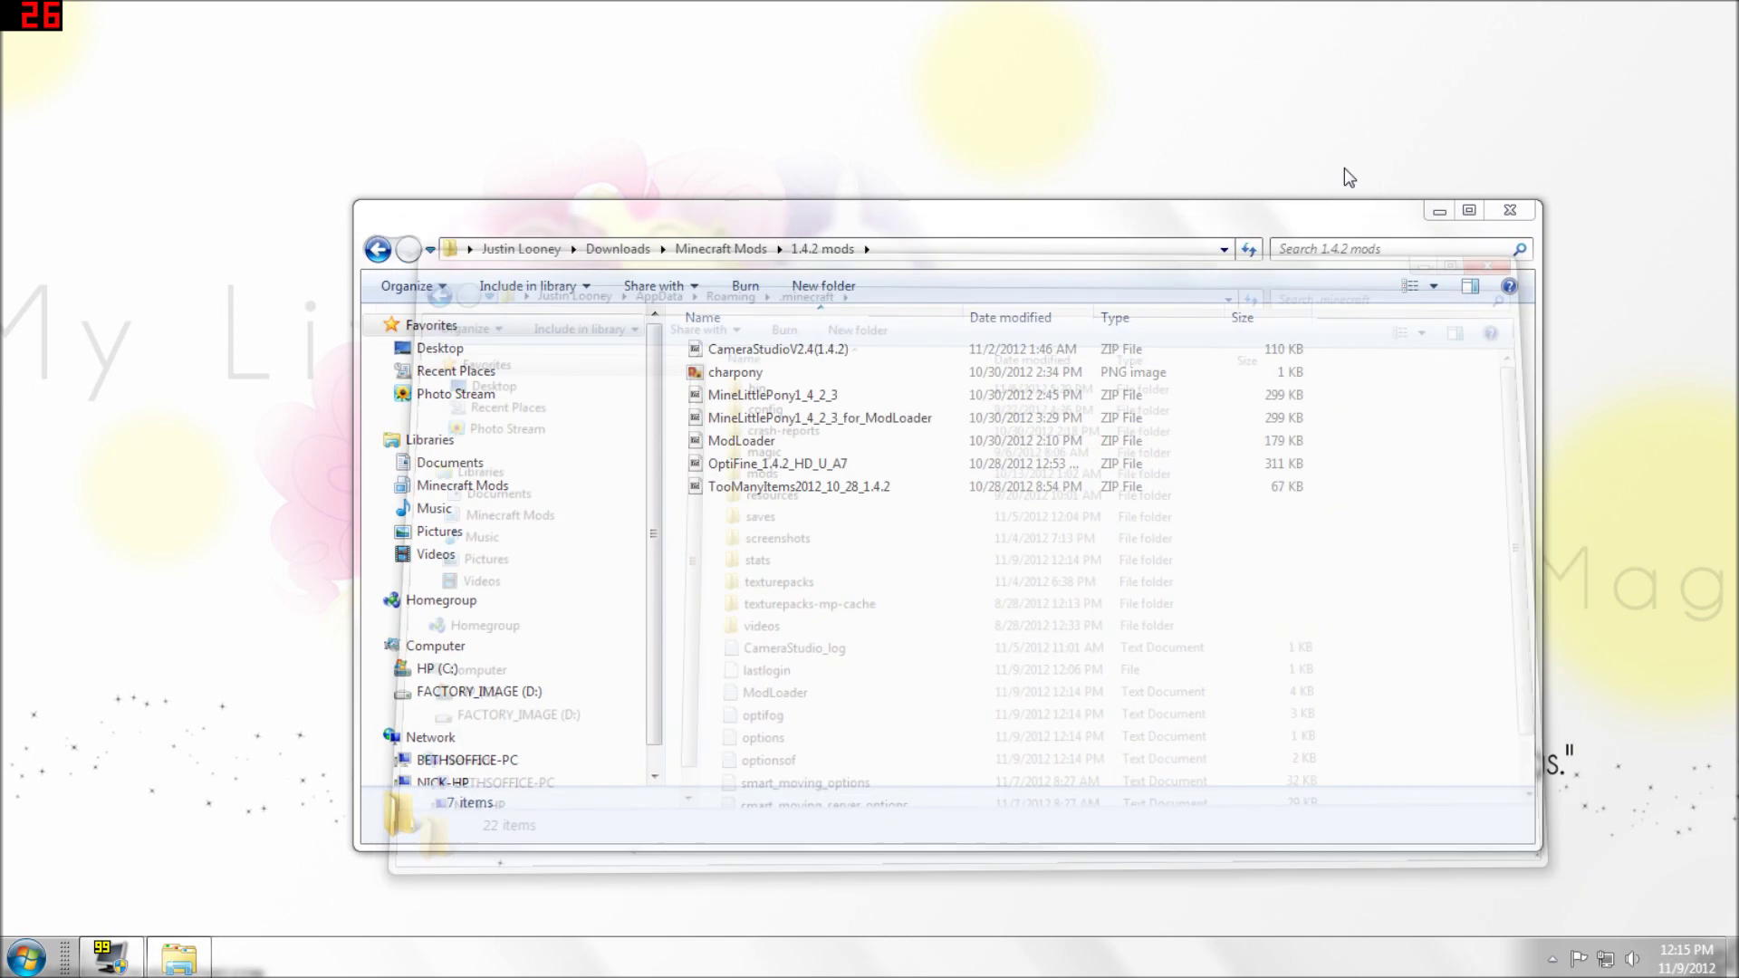
Open the bin folder inside .minecraft and open the minecraft jar file with 7-Zip File Manager.
{"action": "mouse_move", "coordinate": [1013, 26]}
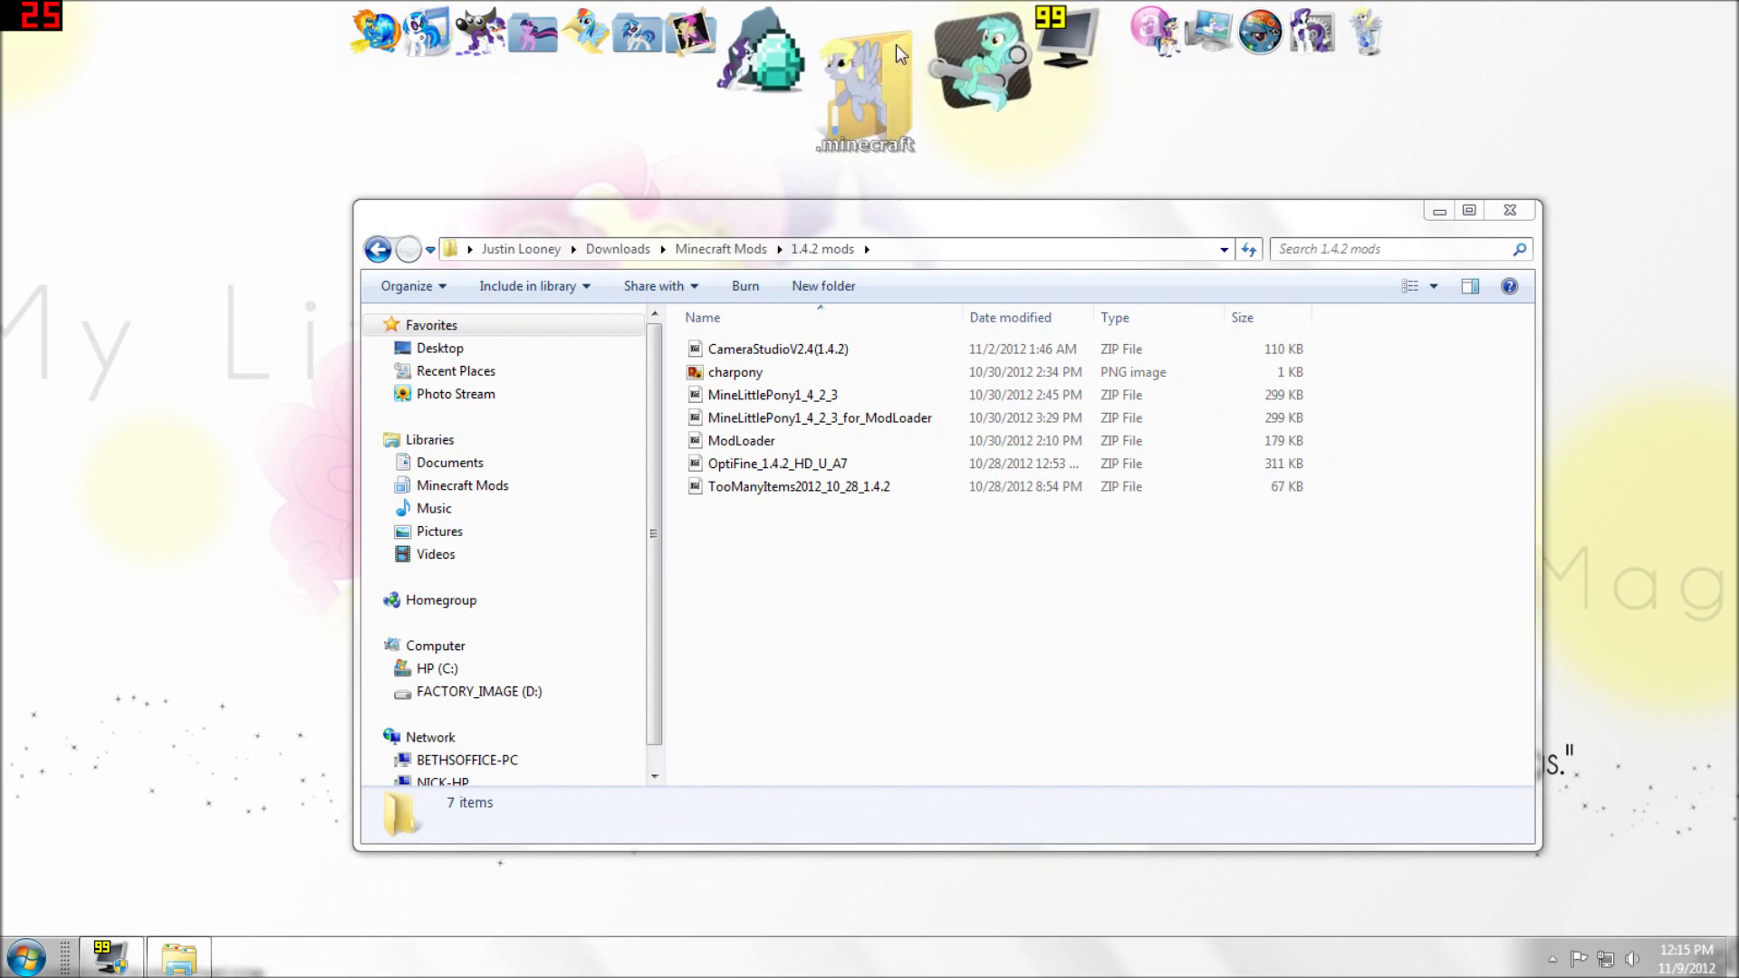
{"action": "left_click", "coordinate": [895, 46]}
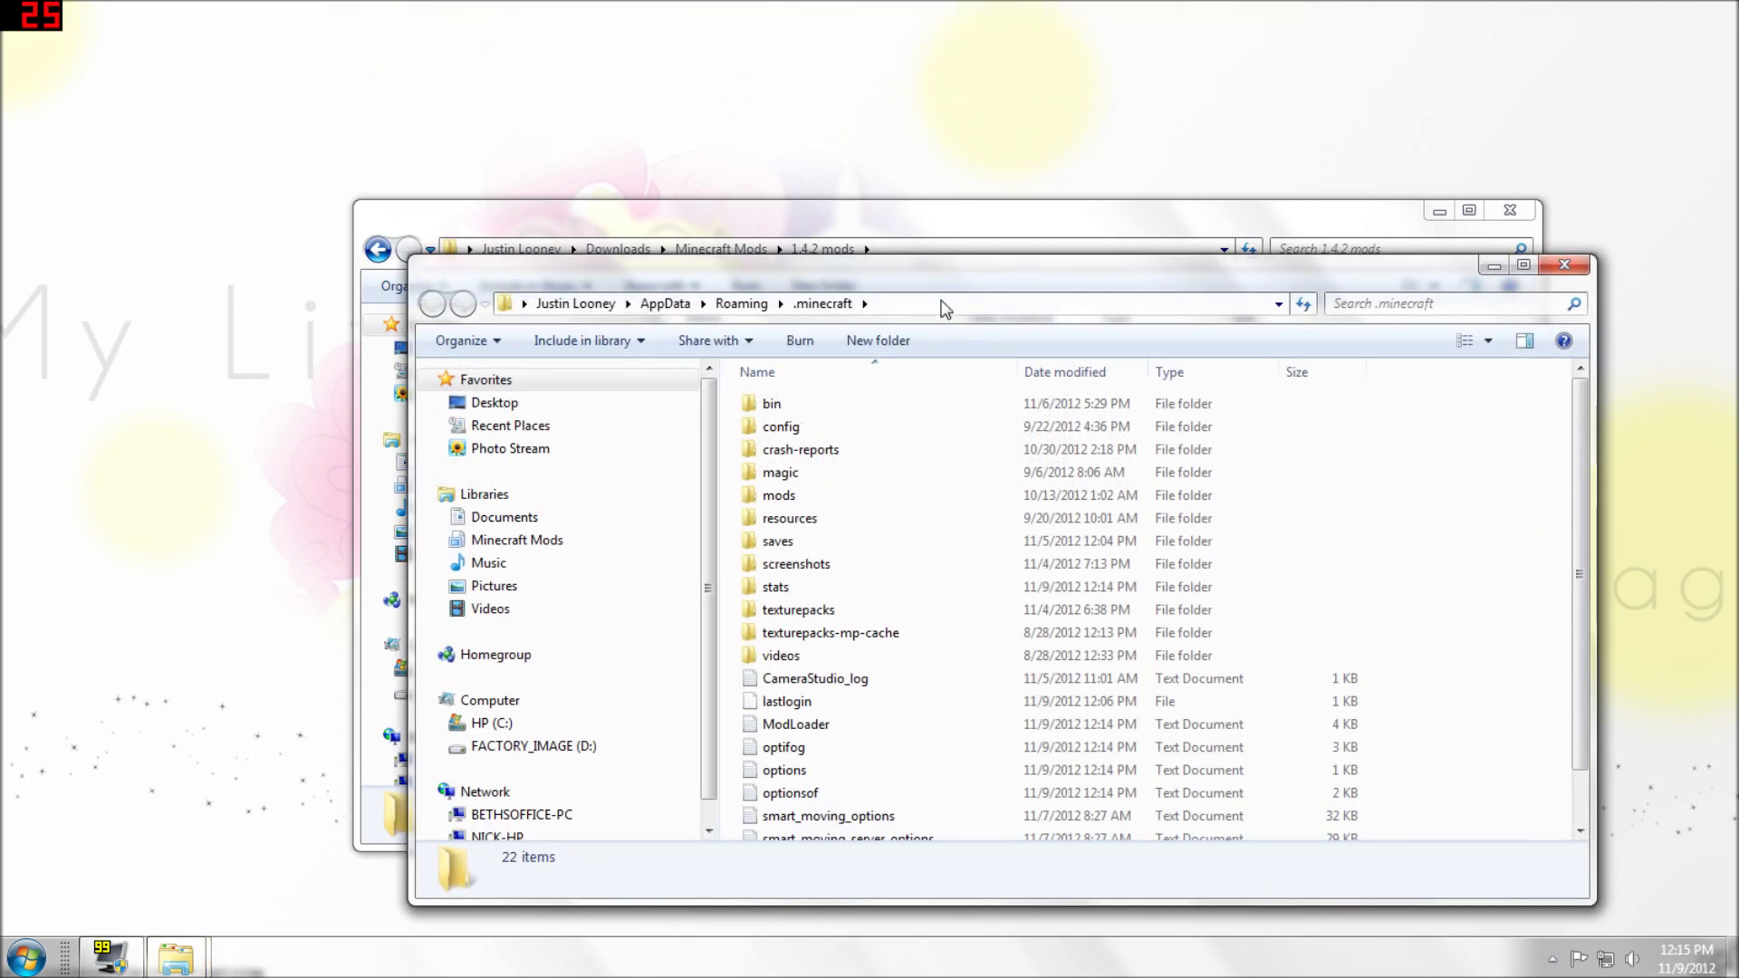
{"action": "double_click", "coordinate": [873, 404]}
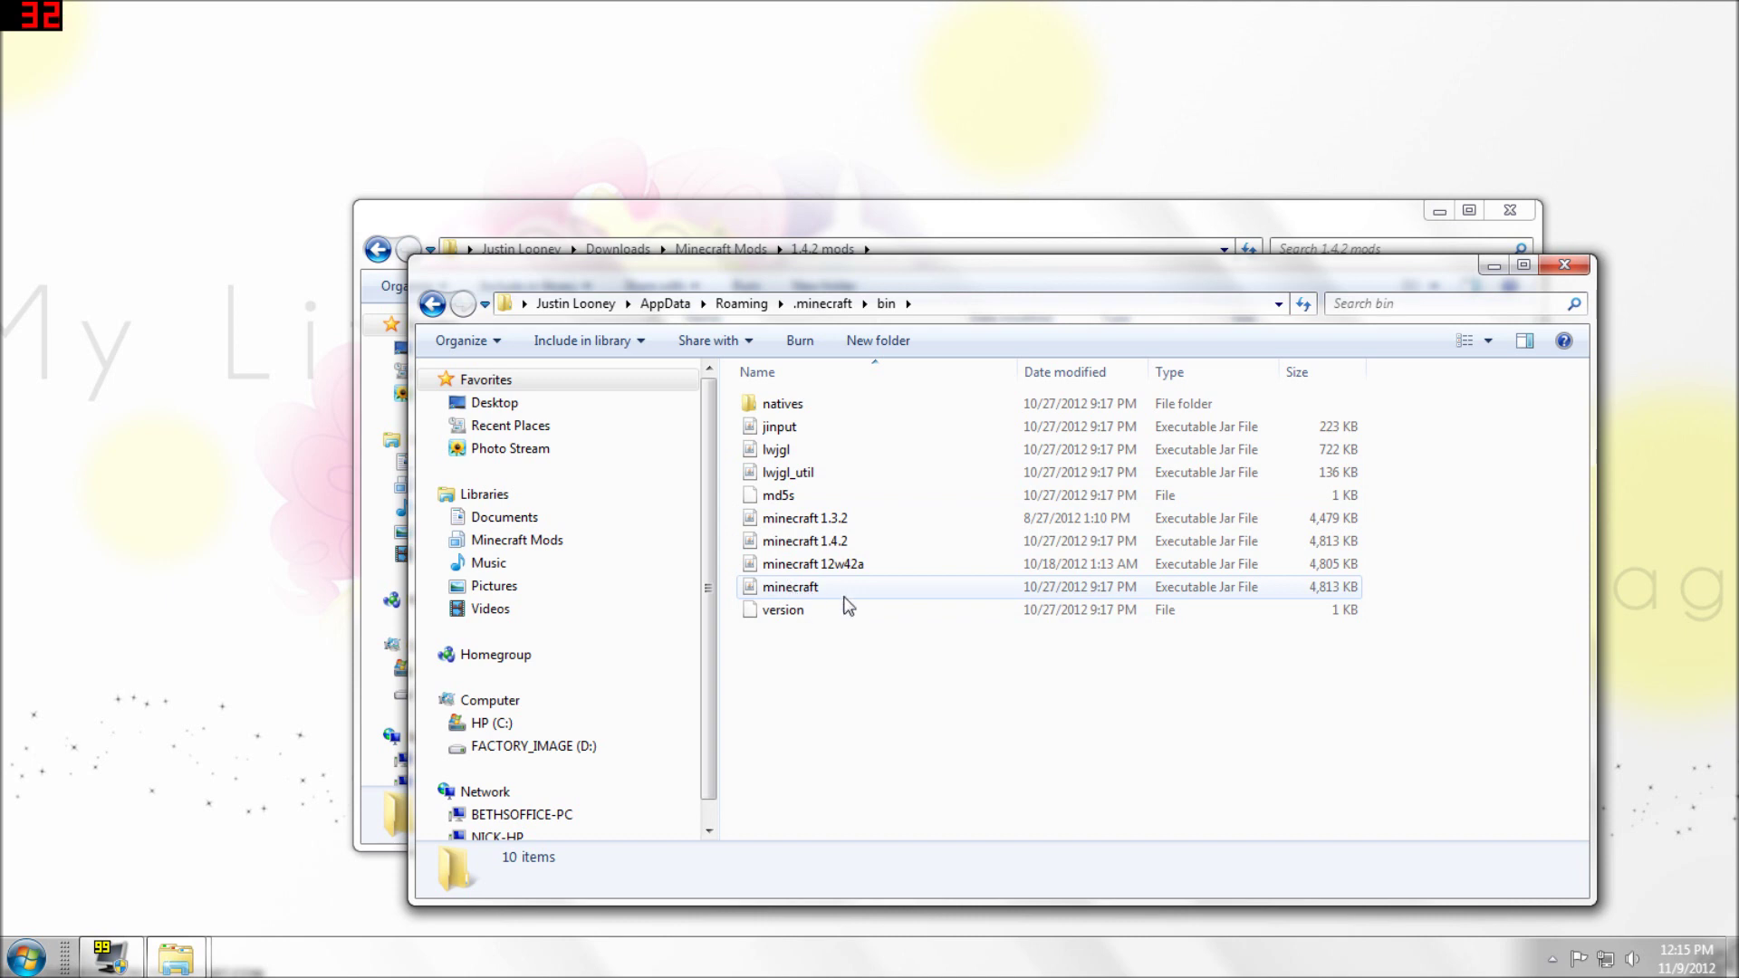
{"action": "left_click", "coordinate": [812, 591]}
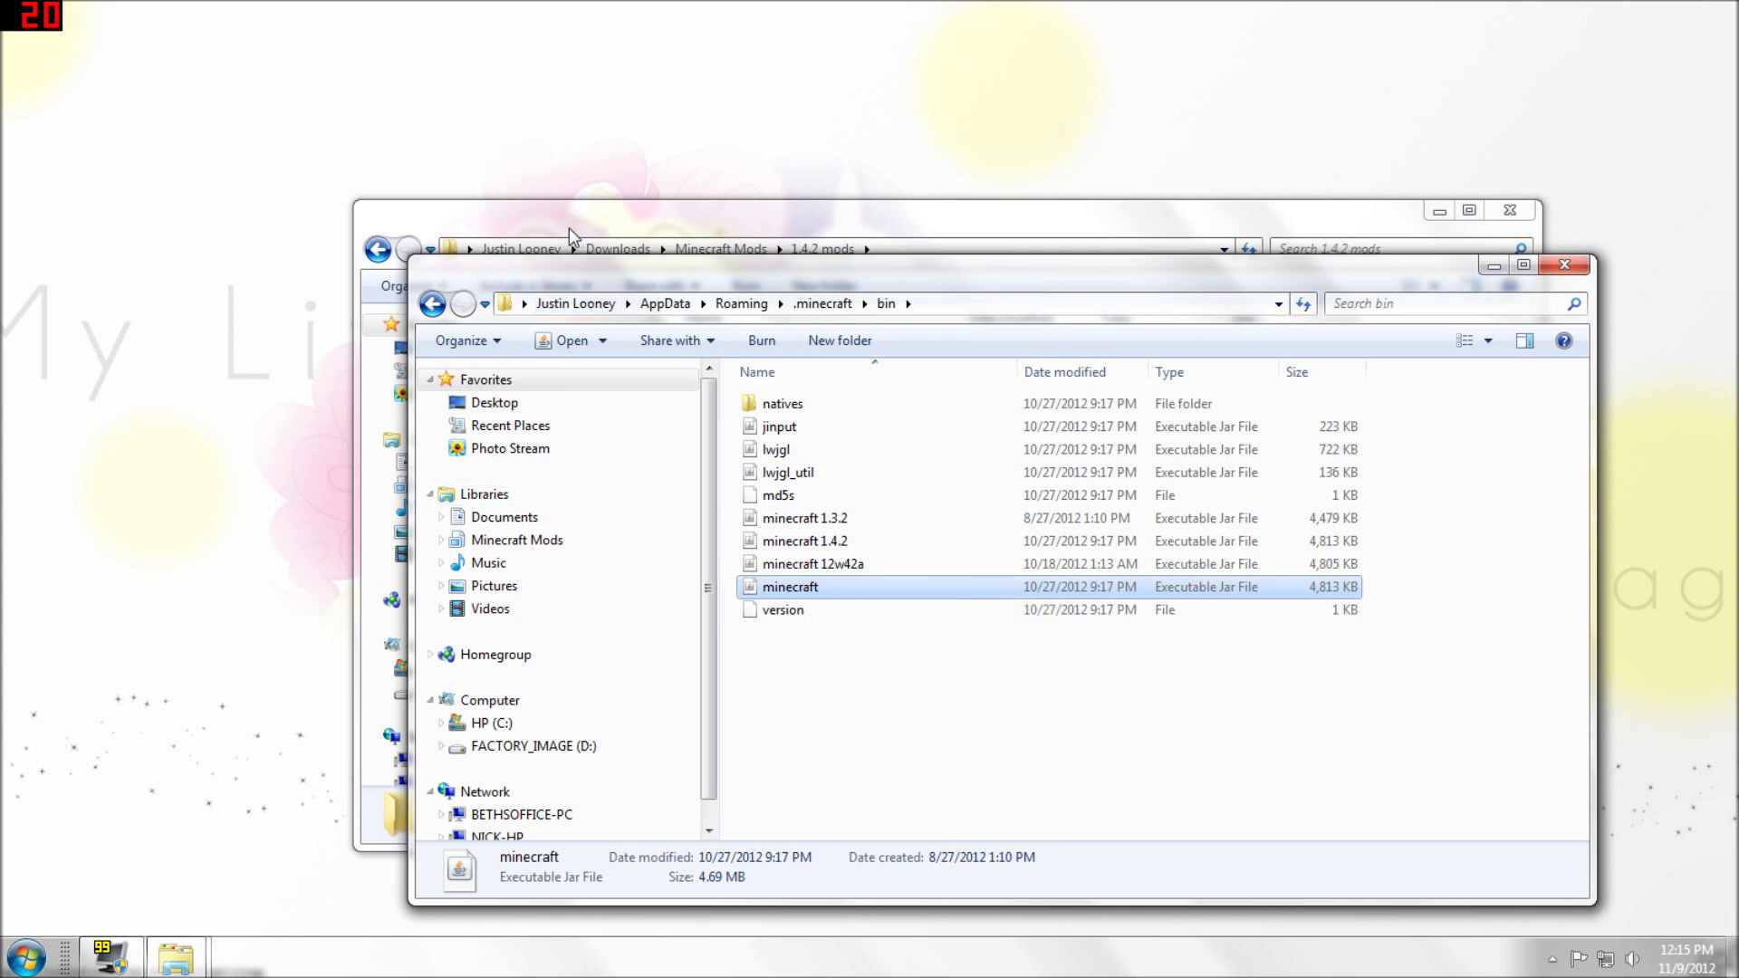
{"action": "right_click", "coordinate": [824, 591]}
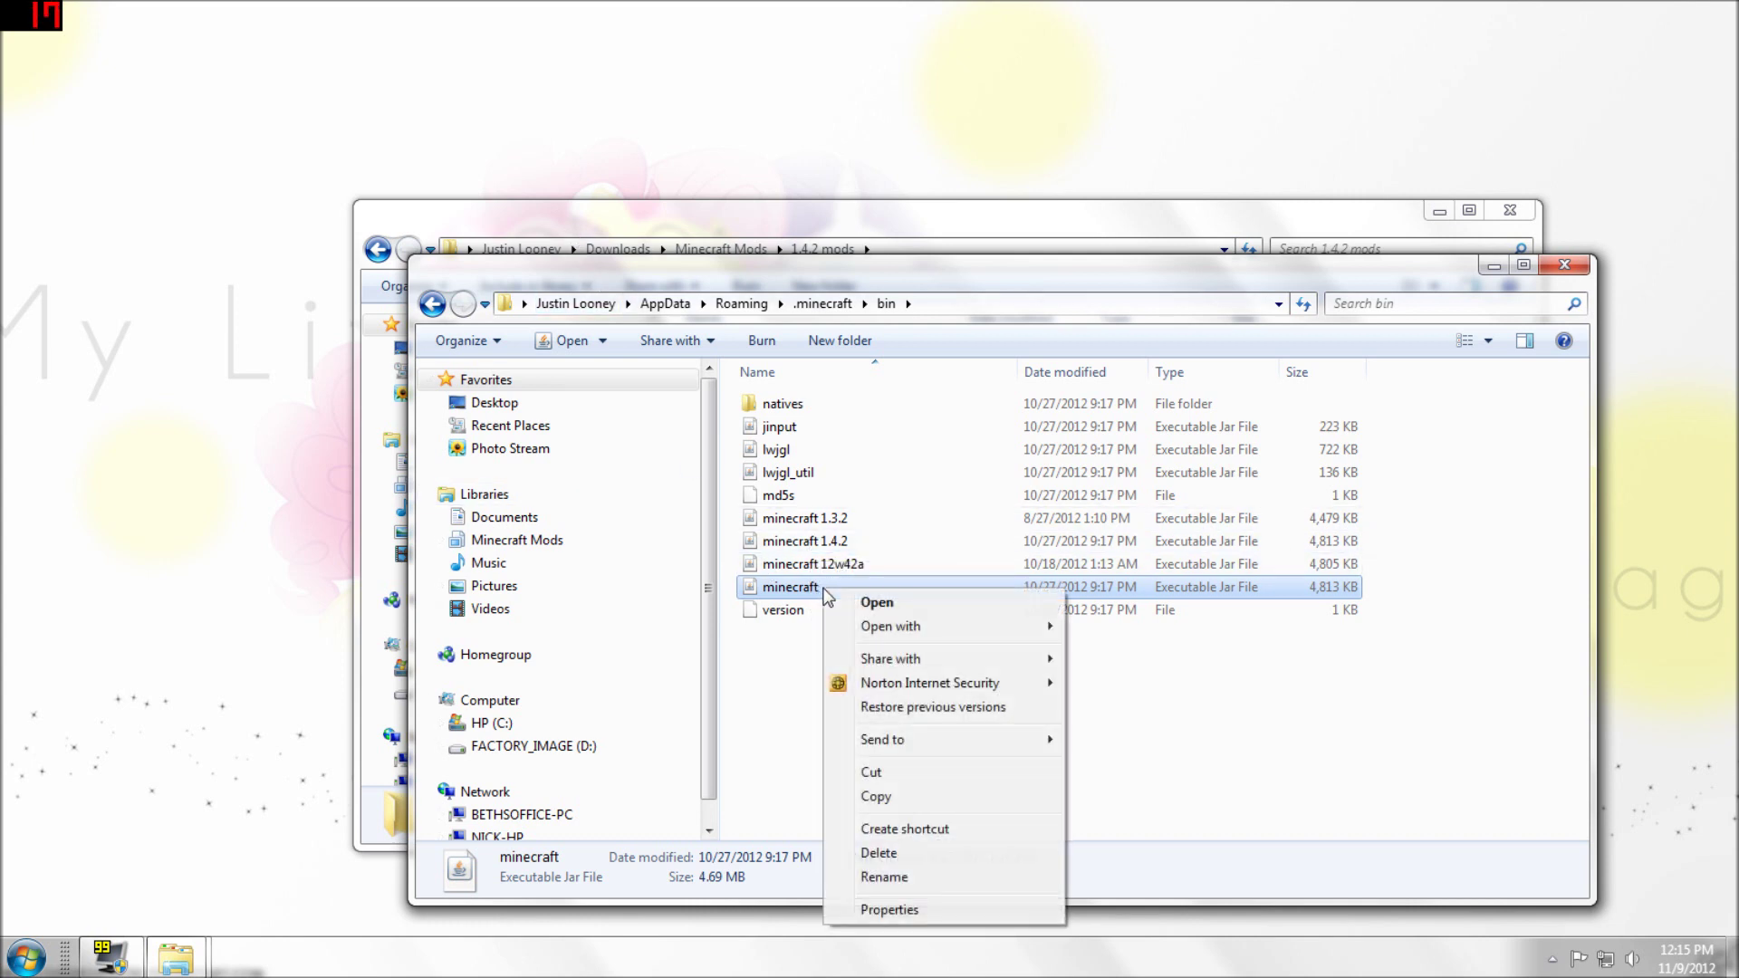
{"action": "mouse_move", "coordinate": [900, 627]}
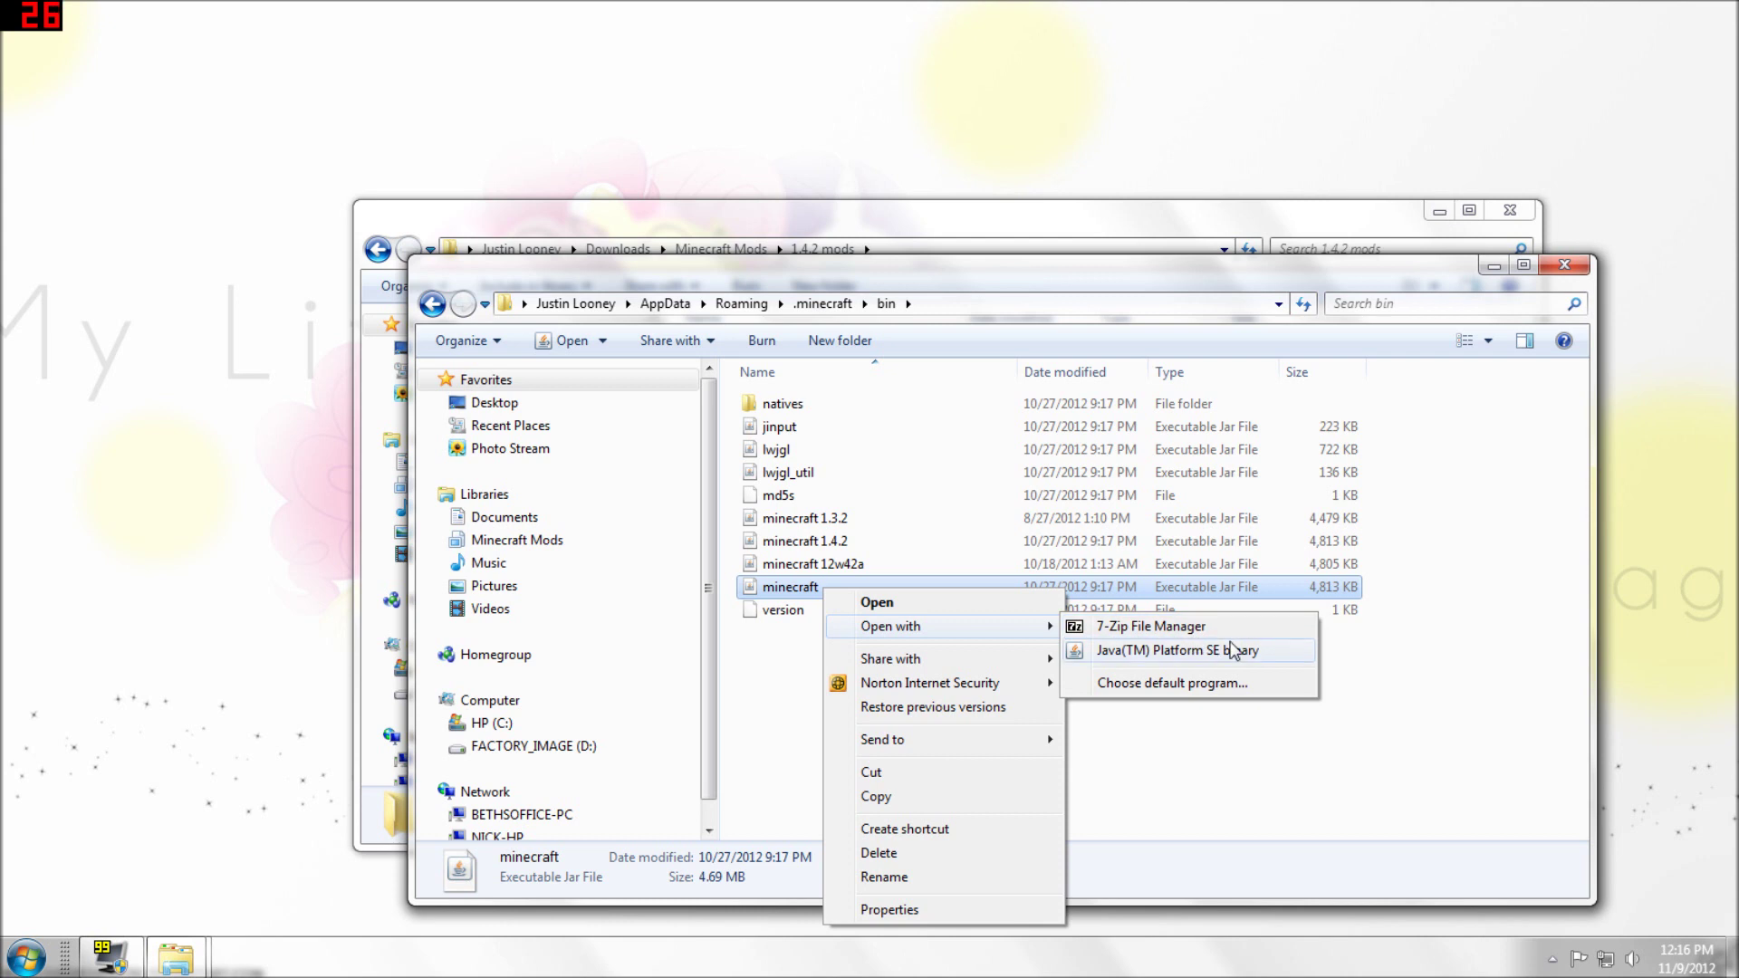
{"action": "left_click", "coordinate": [1160, 631]}
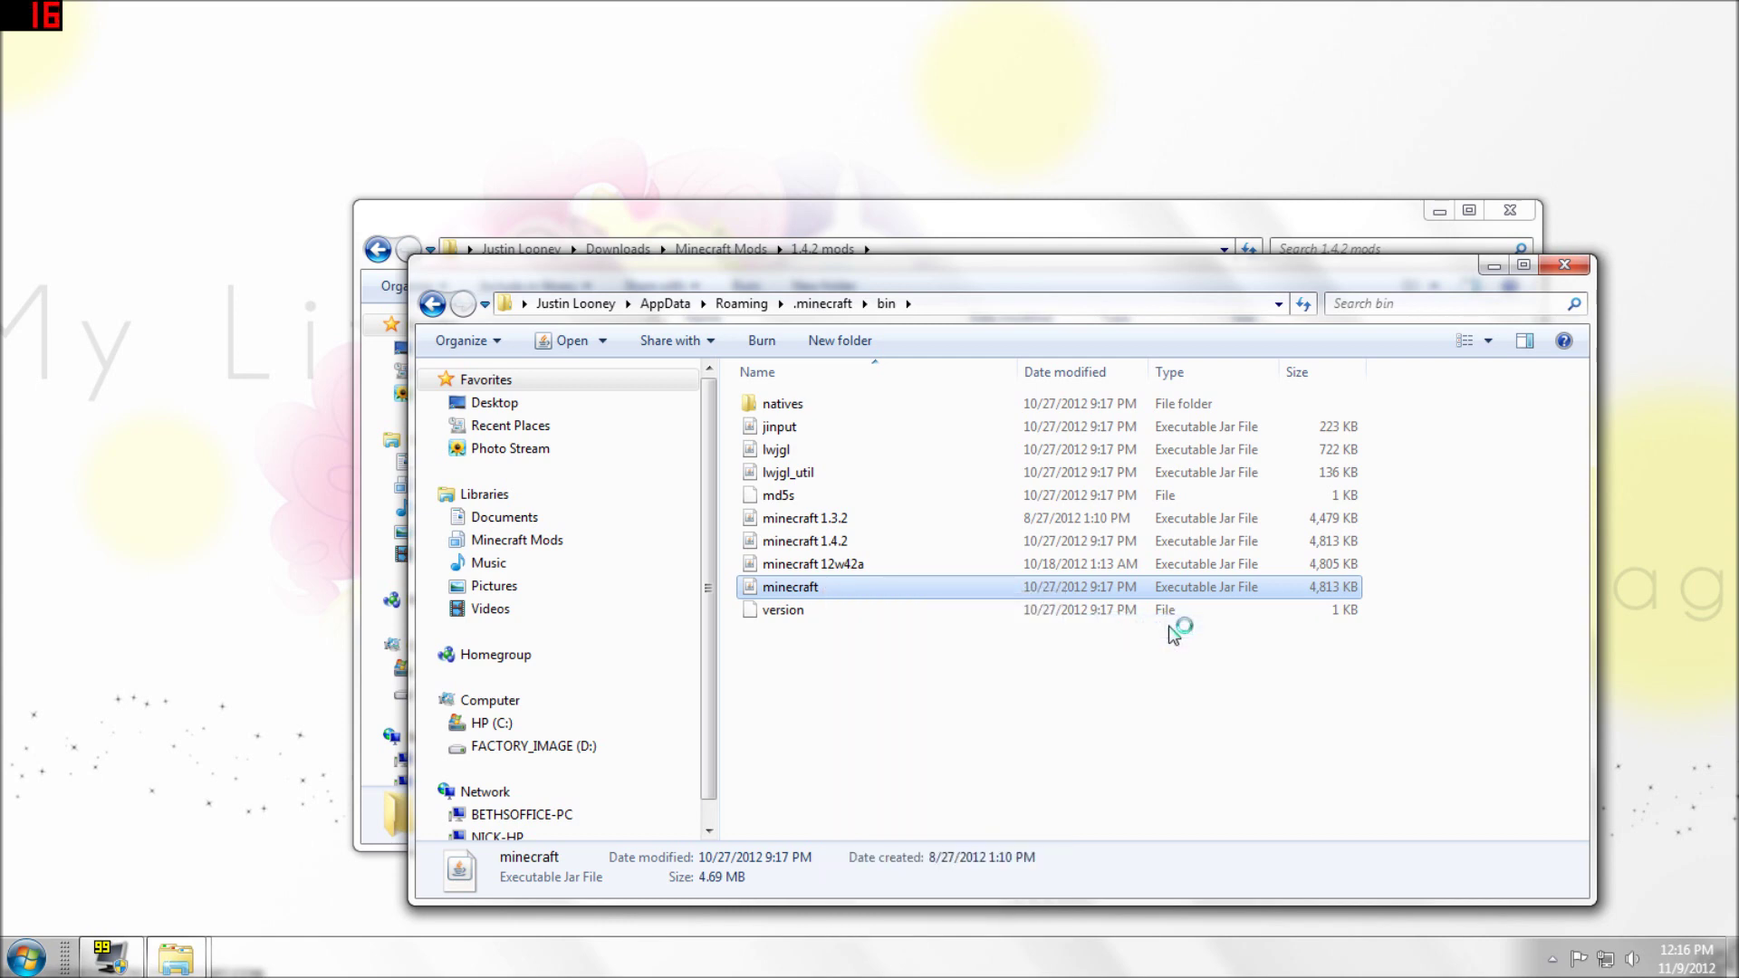
Open MineLittlePony1_4_2_3.zip from the 1.4.2 mods folder and arrange it side by side with the minecraft.jar archive.
{"action": "left_click", "coordinate": [1493, 265]}
{"action": "left_click", "coordinate": [1341, 238]}
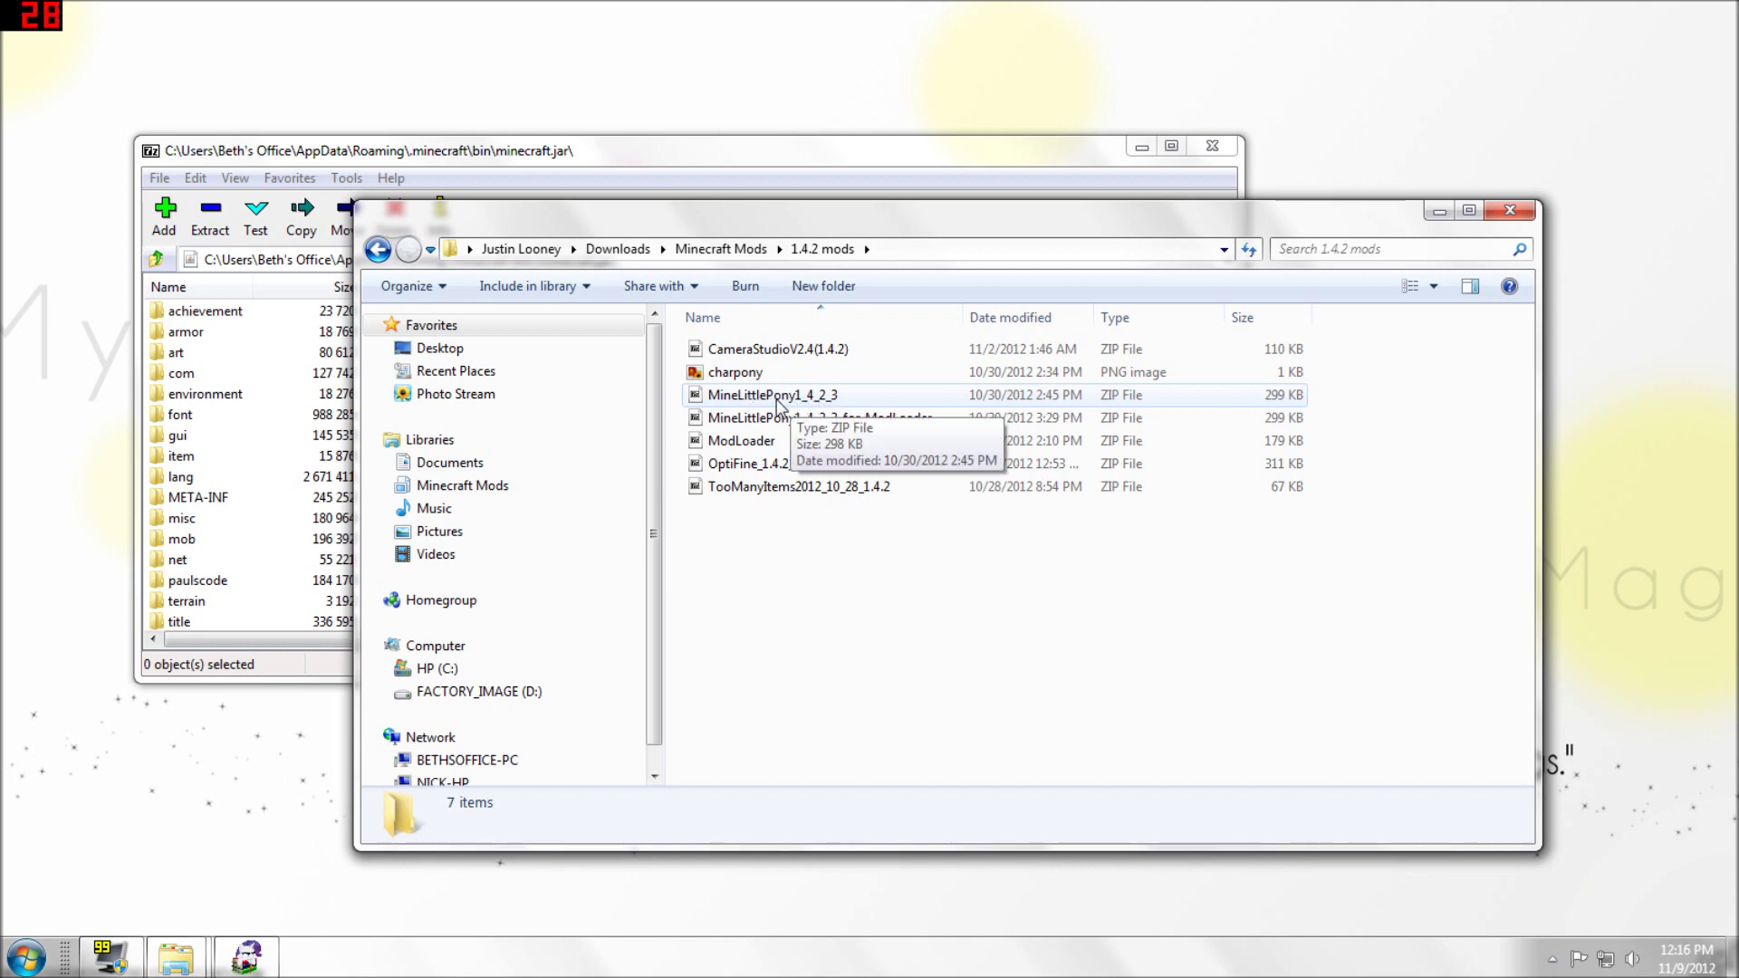
{"action": "double_click", "coordinate": [770, 399]}
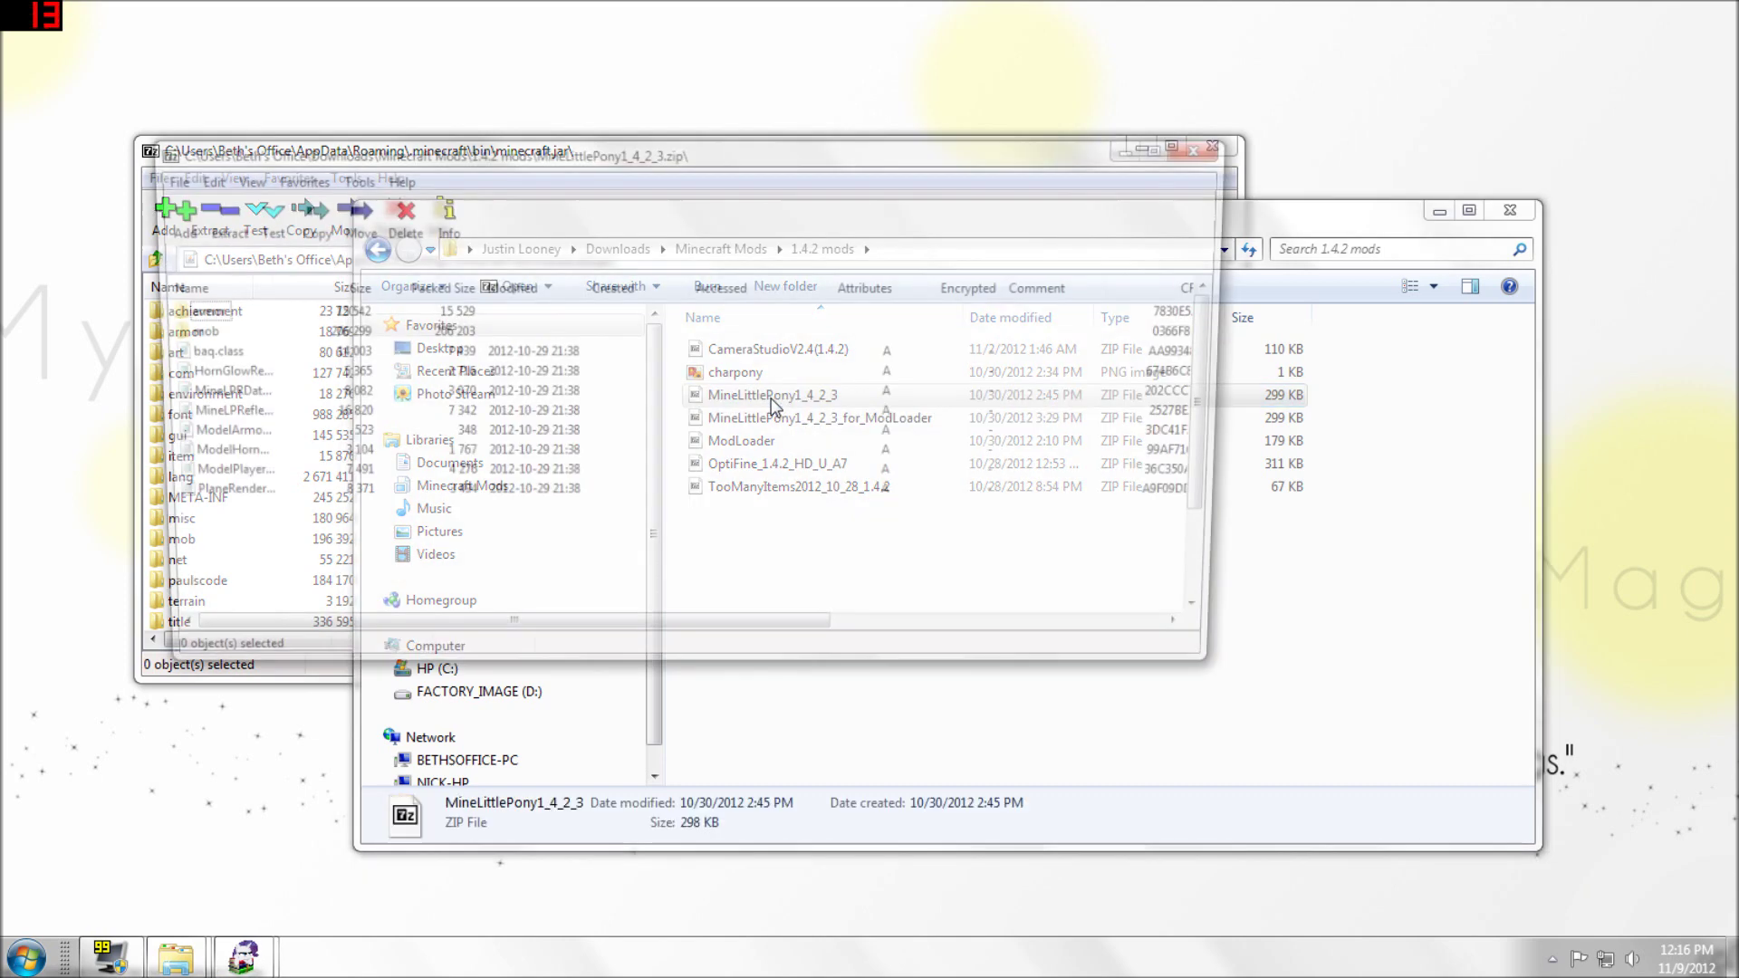
{"action": "left_click", "coordinate": [1452, 210]}
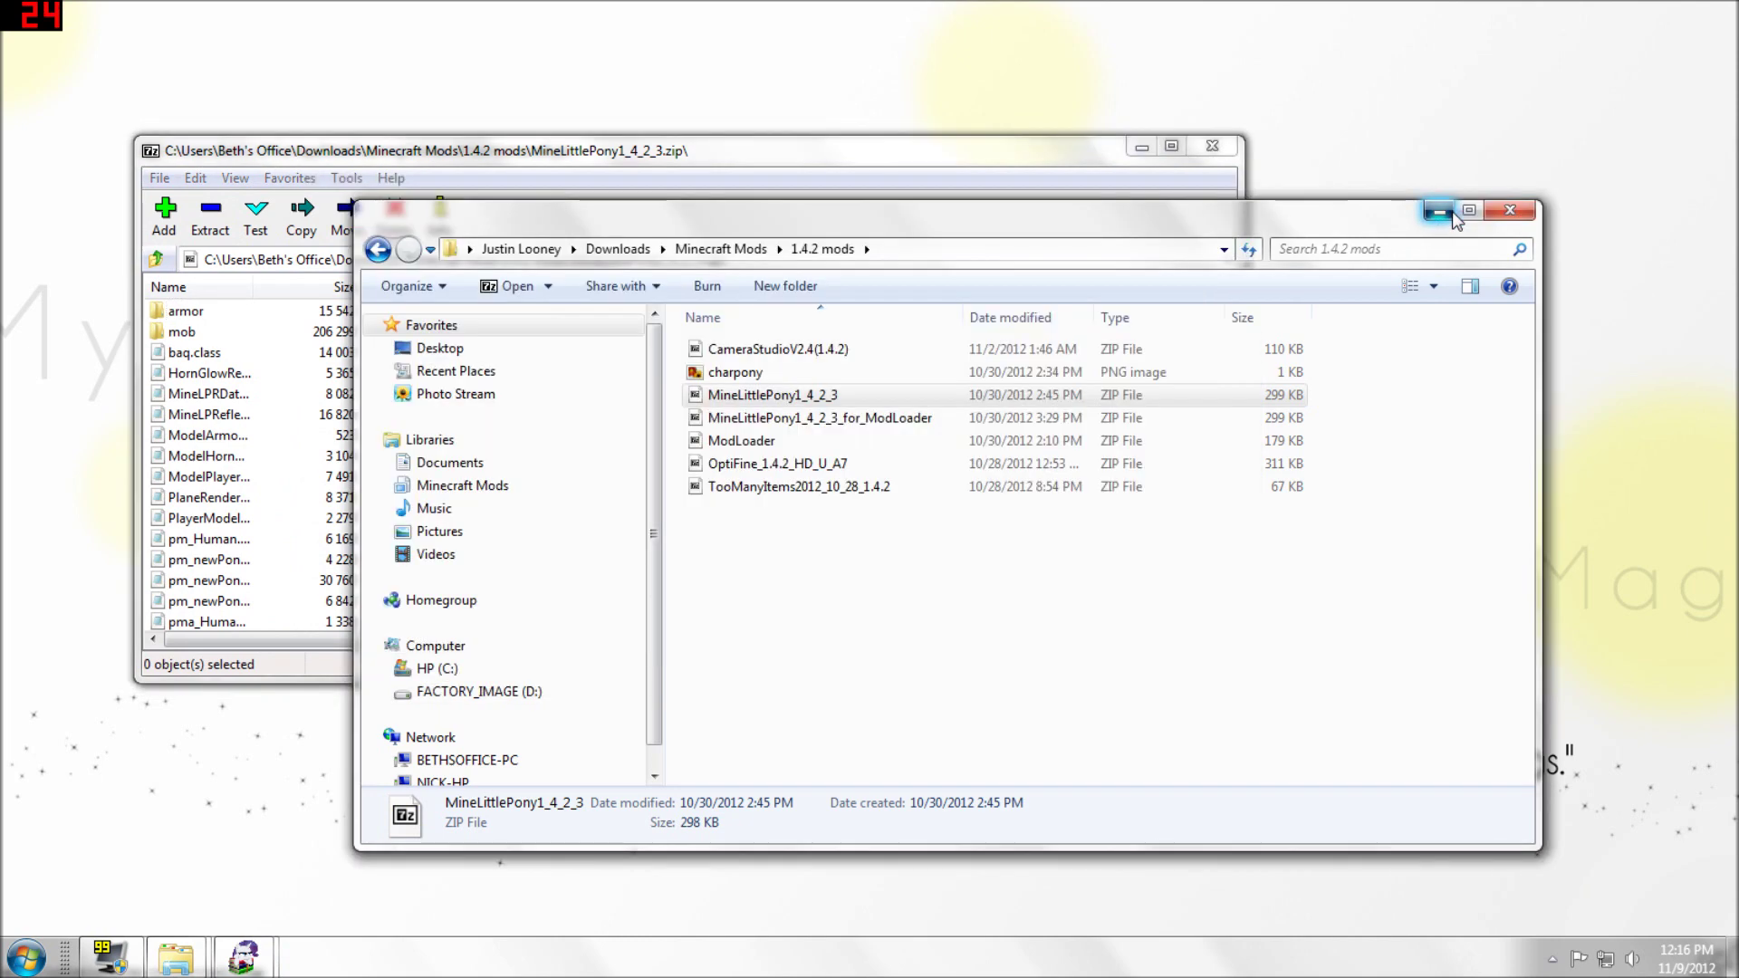
{"action": "left_click_drag", "start_coordinate": [1016, 169], "coordinate": [1545, 174]}
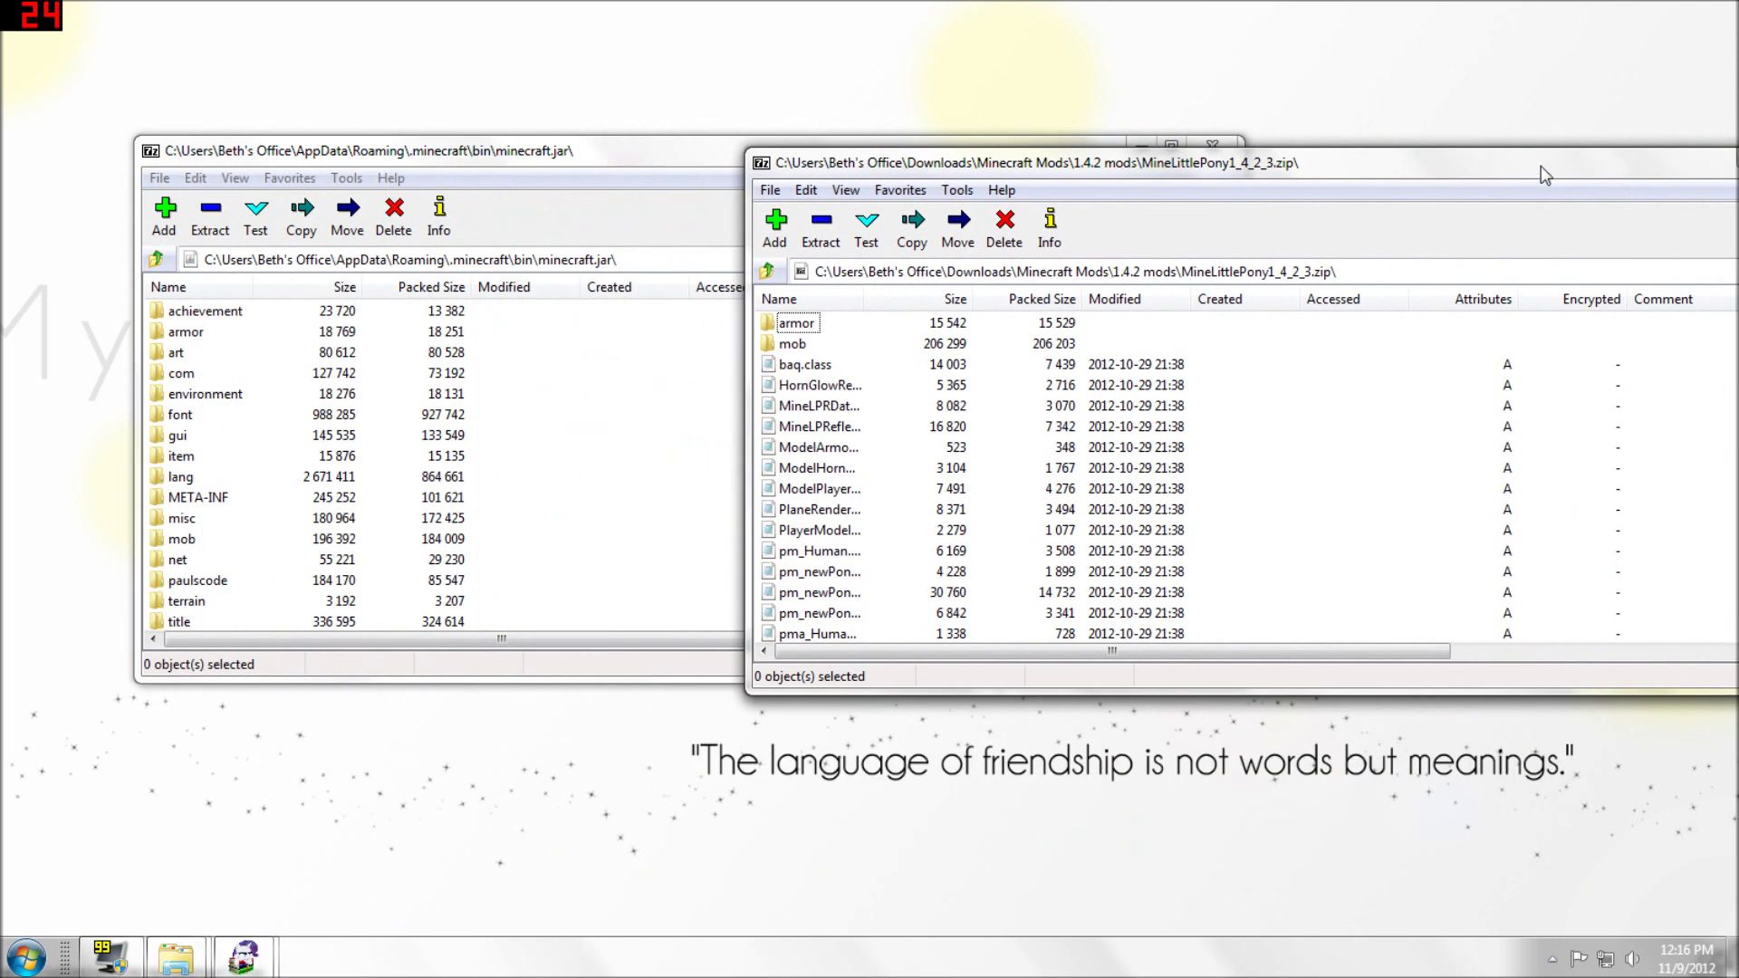
{"action": "left_click_drag", "start_coordinate": [568, 169], "coordinate": [1, 159]}
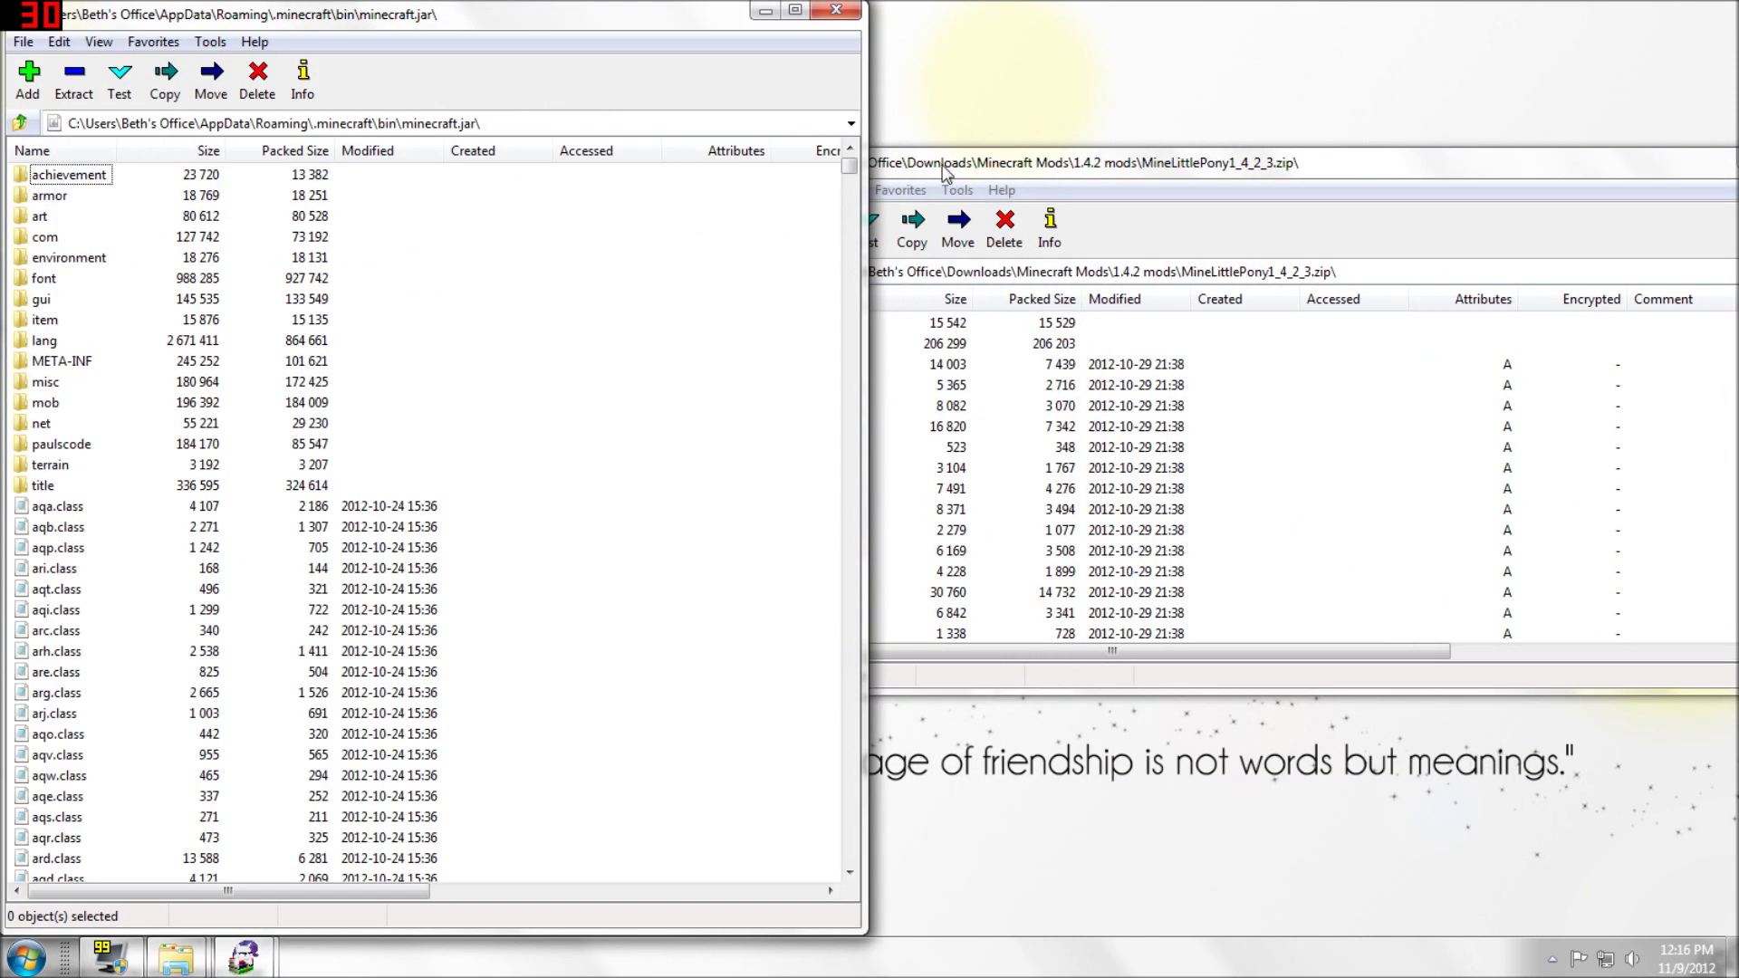
{"action": "left_click_drag", "start_coordinate": [945, 172], "coordinate": [1735, 170]}
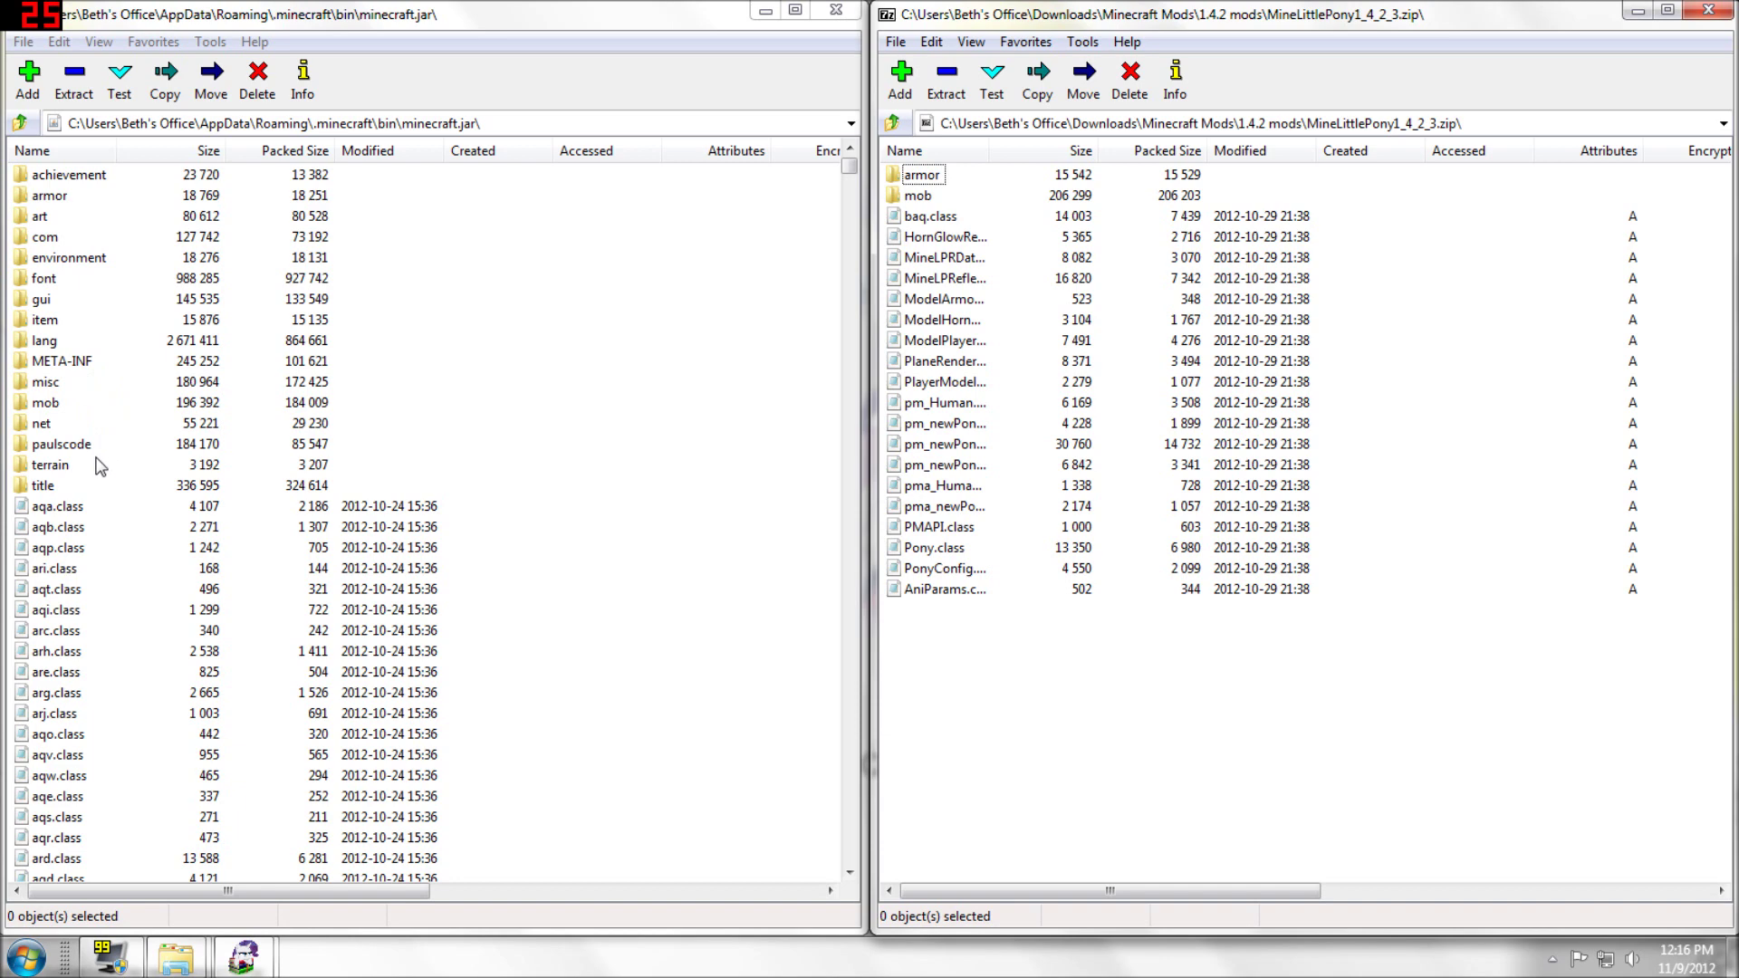
Copy all files from the armor folder of MineLittlePony1_4_2_3.zip into the armor folder of minecraft.jar.
{"action": "double_click", "coordinate": [47, 197]}
{"action": "double_click", "coordinate": [921, 175]}
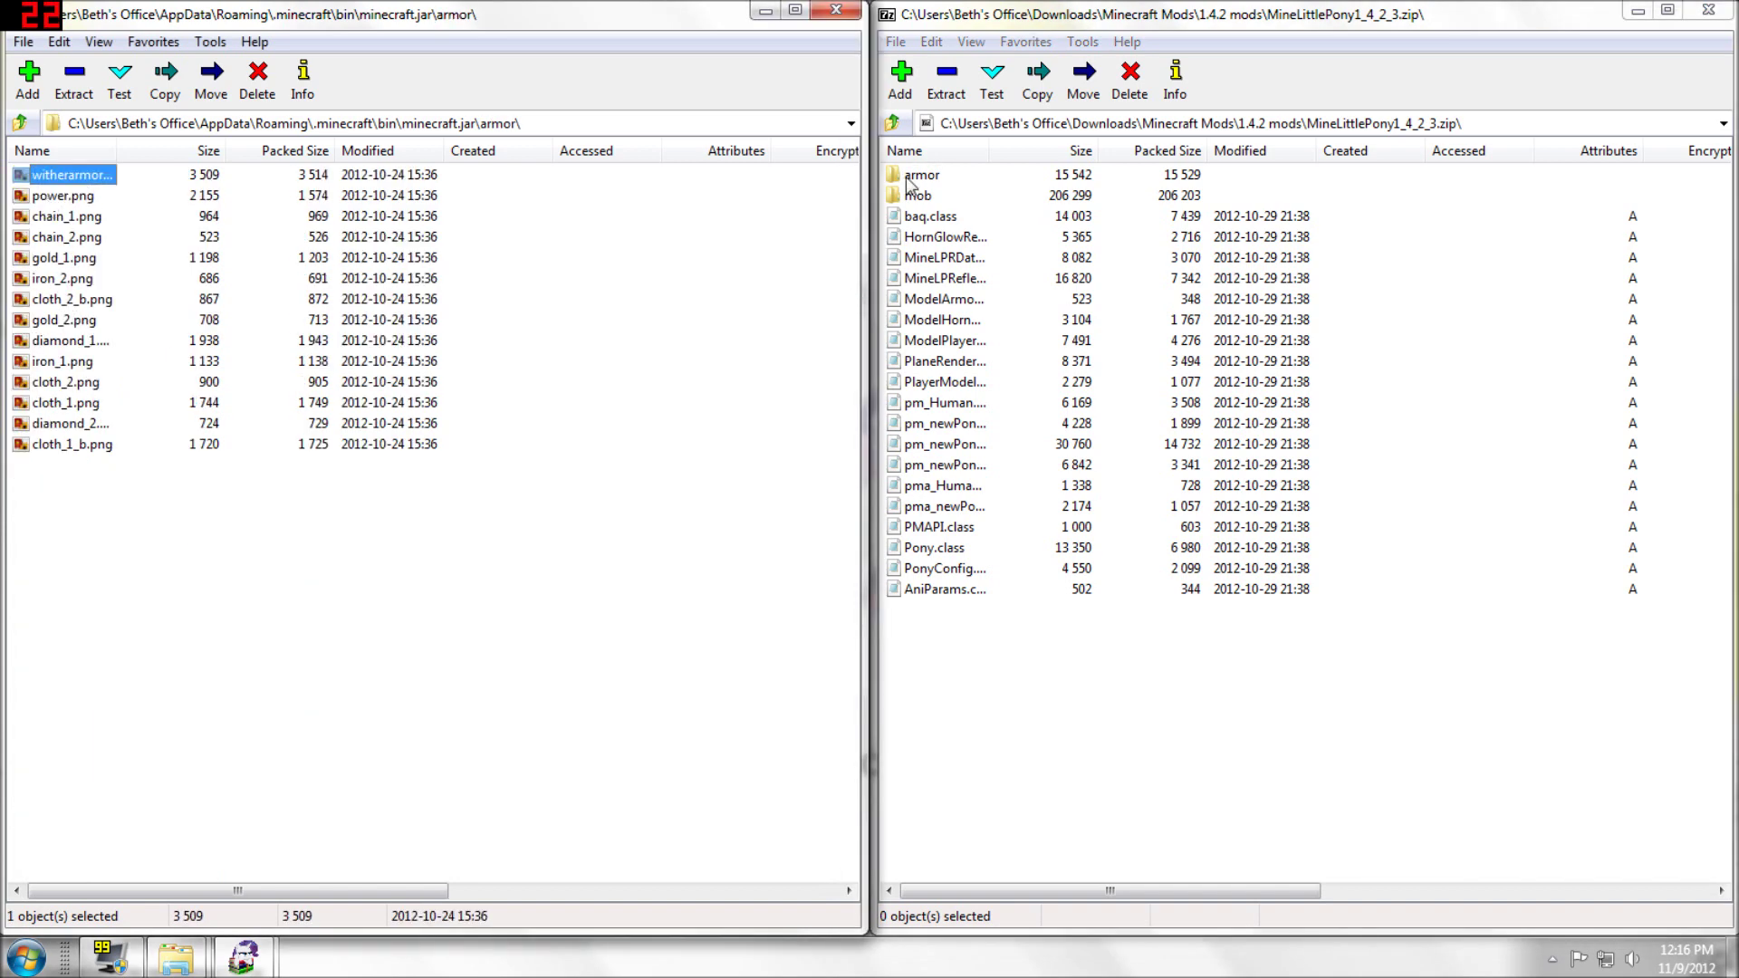
{"action": "left_click_drag", "start_coordinate": [1140, 574], "coordinate": [883, 165]}
{"action": "left_click_drag", "start_coordinate": [965, 279], "coordinate": [573, 545]}
{"action": "left_click", "coordinate": [847, 560]}
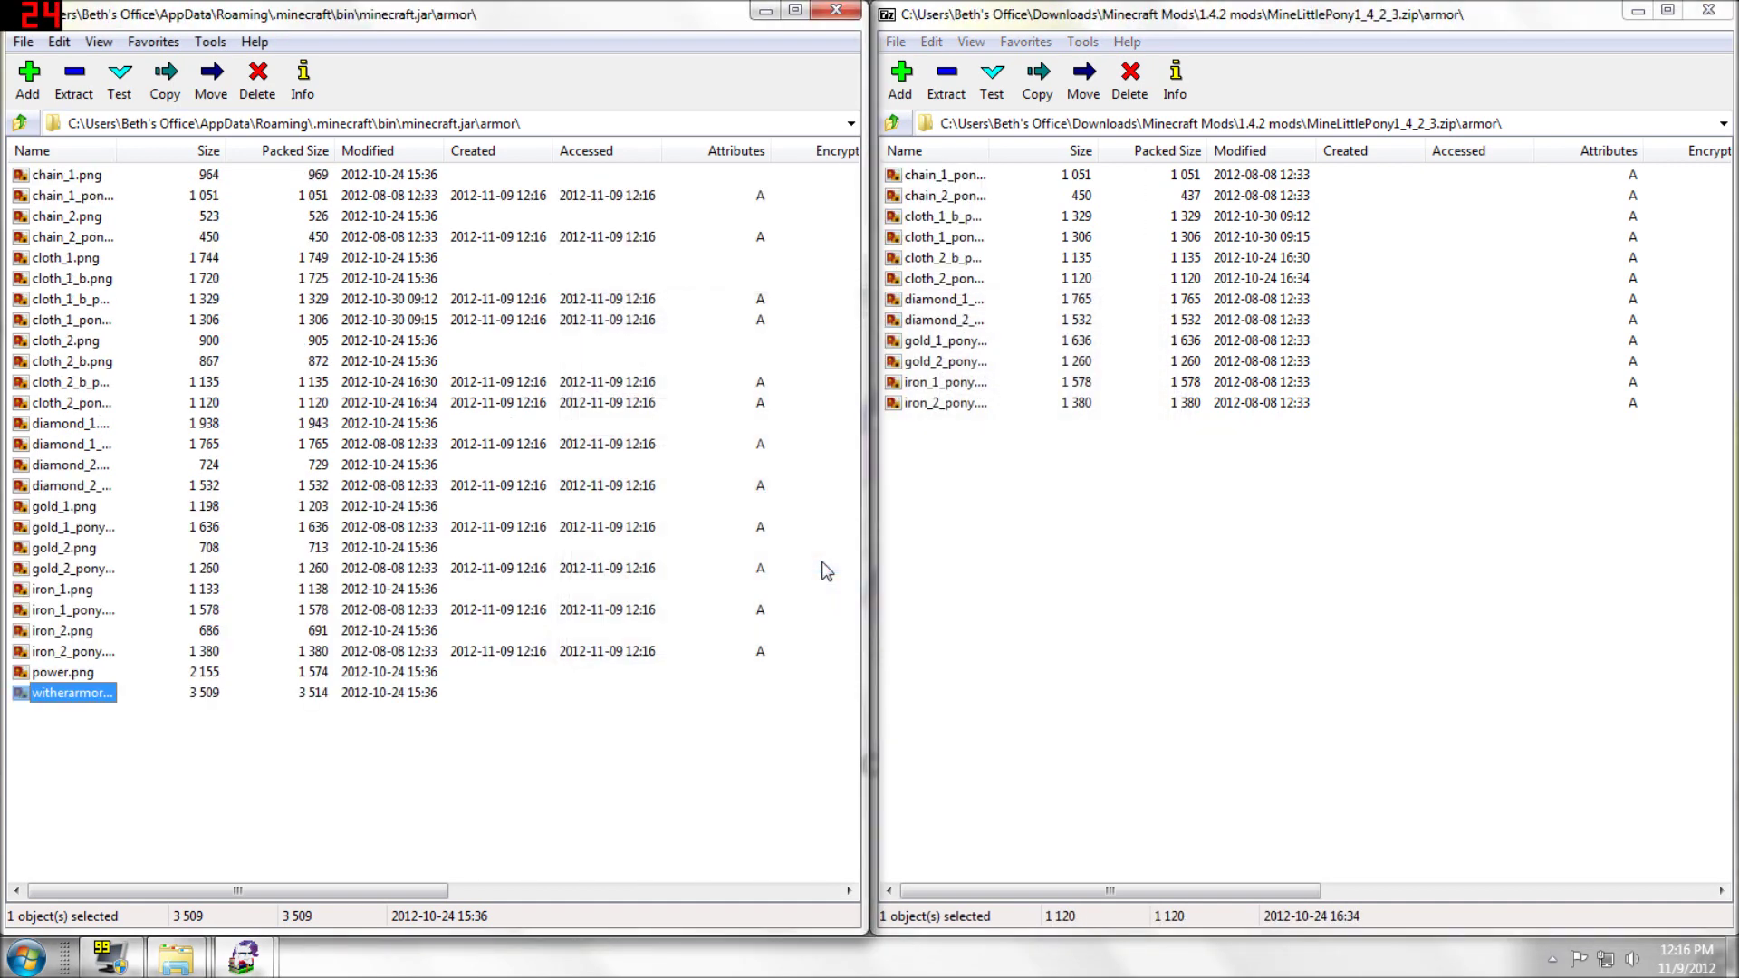
Copy all files from the mob folder of MineLittlePony1_4_2_3.zip into the mob folder of minecraft.jar.
{"action": "left_click", "coordinate": [892, 122]}
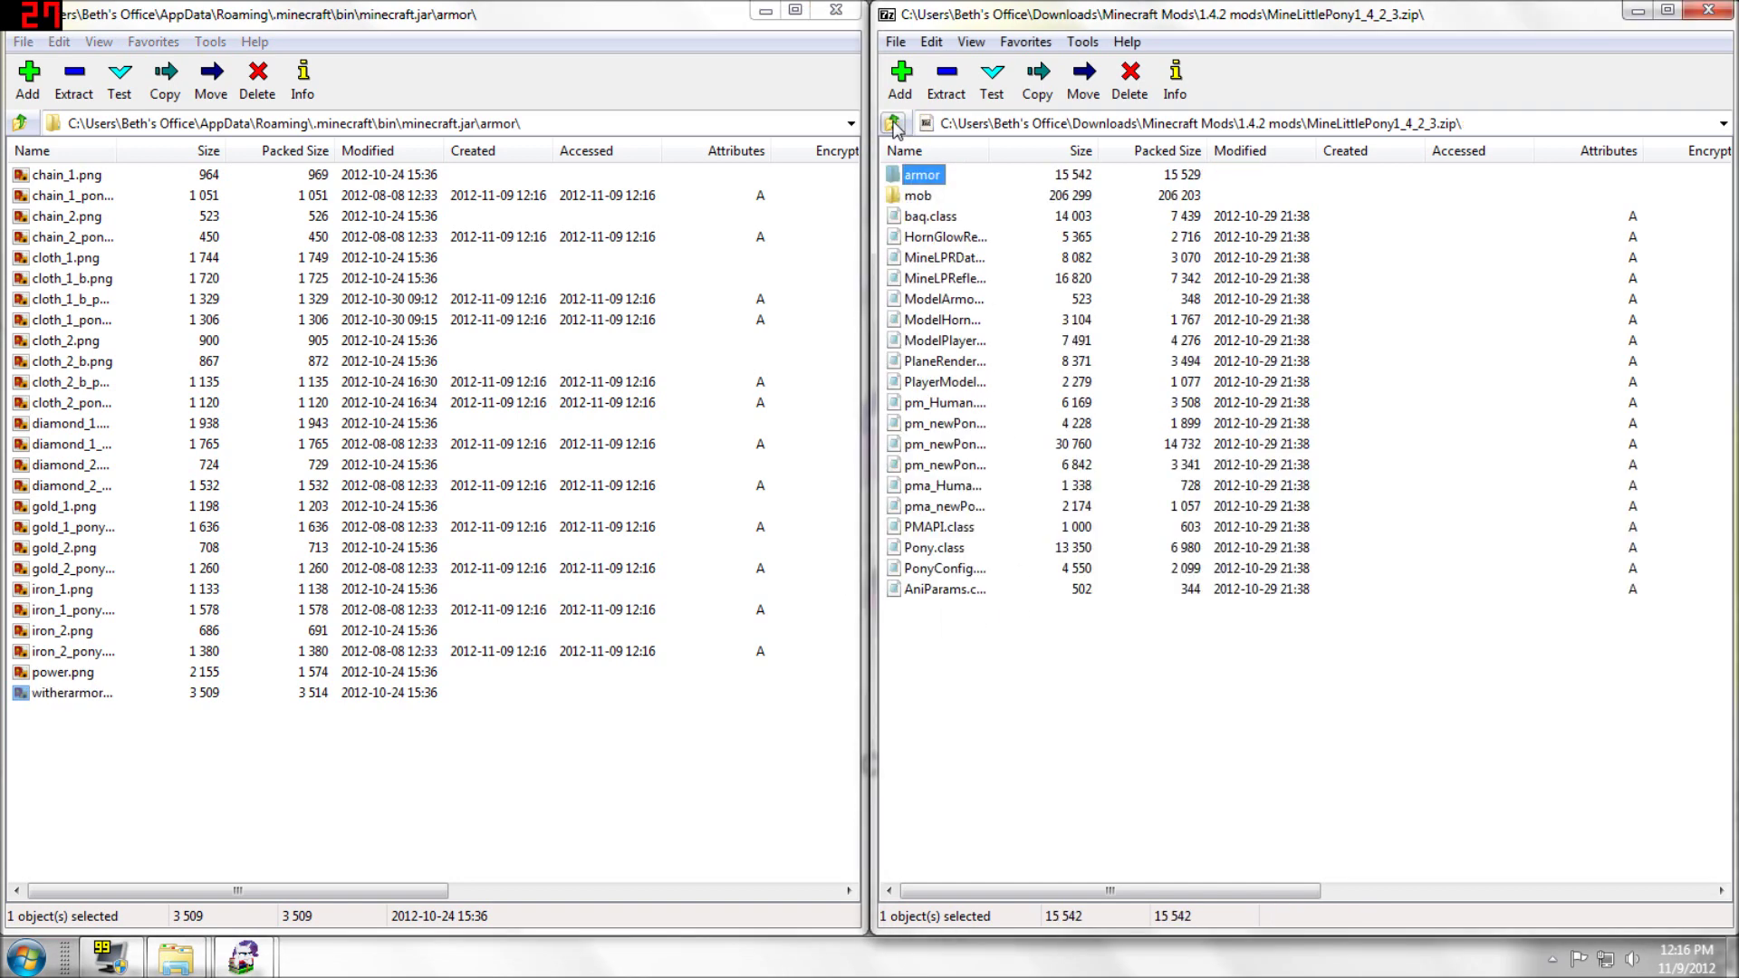
{"action": "double_click", "coordinate": [924, 199]}
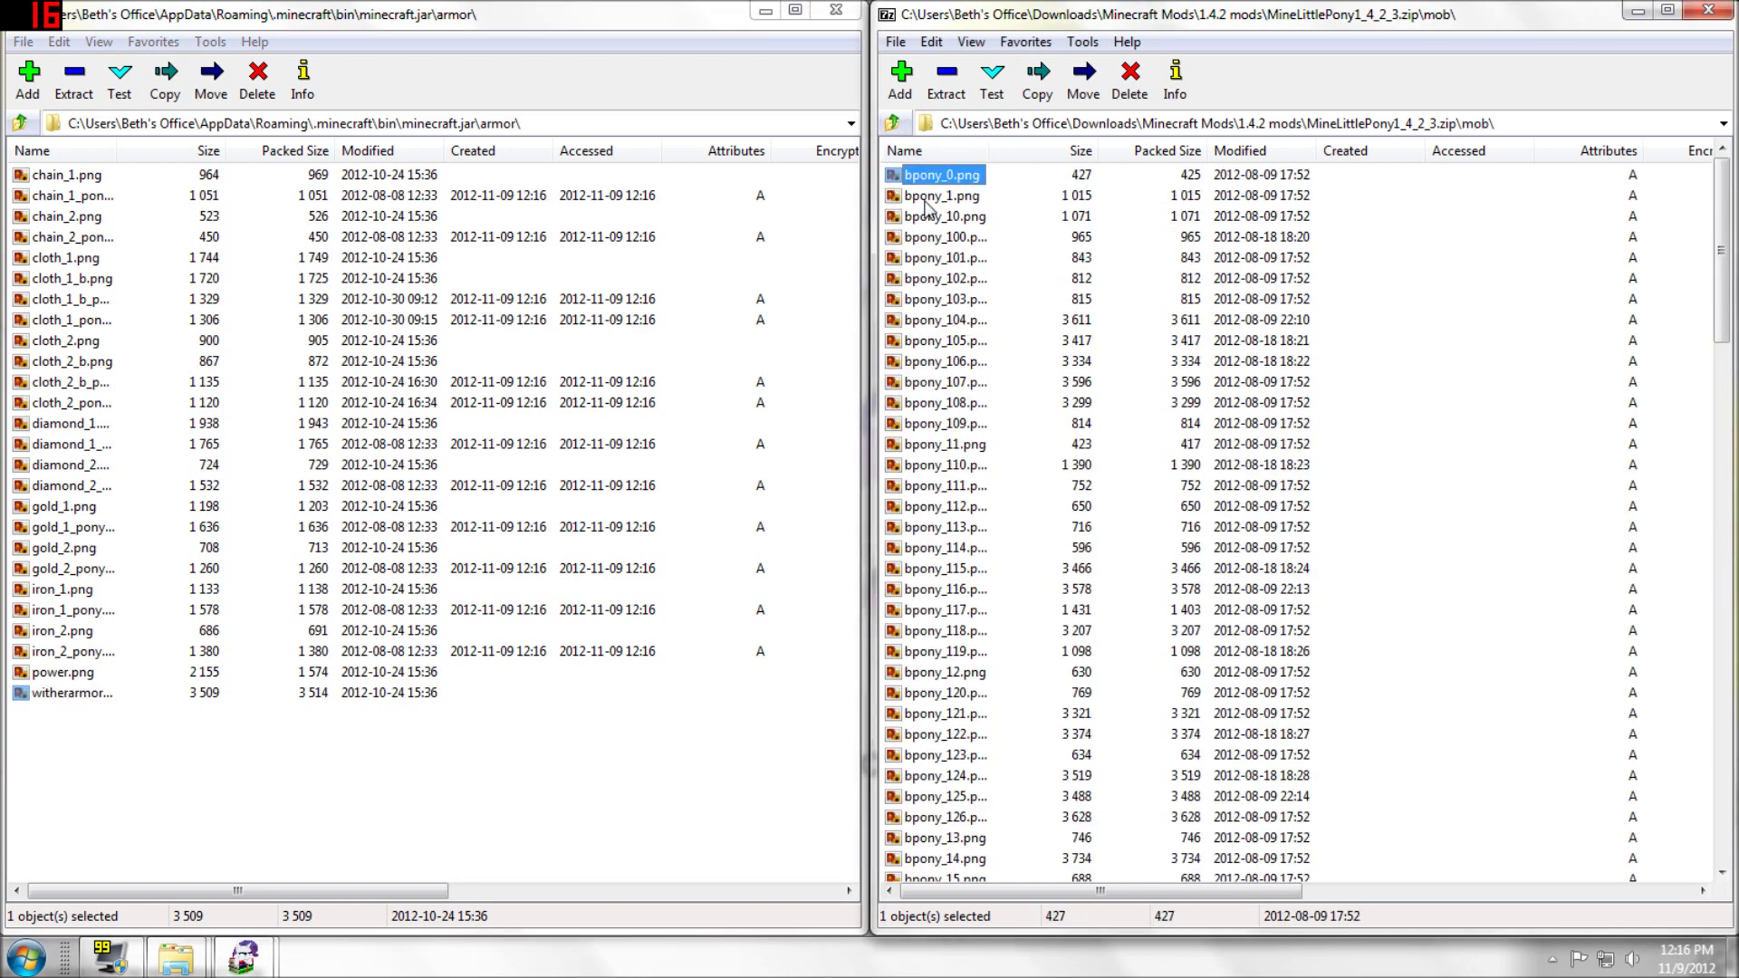
{"action": "left_click", "coordinate": [20, 123]}
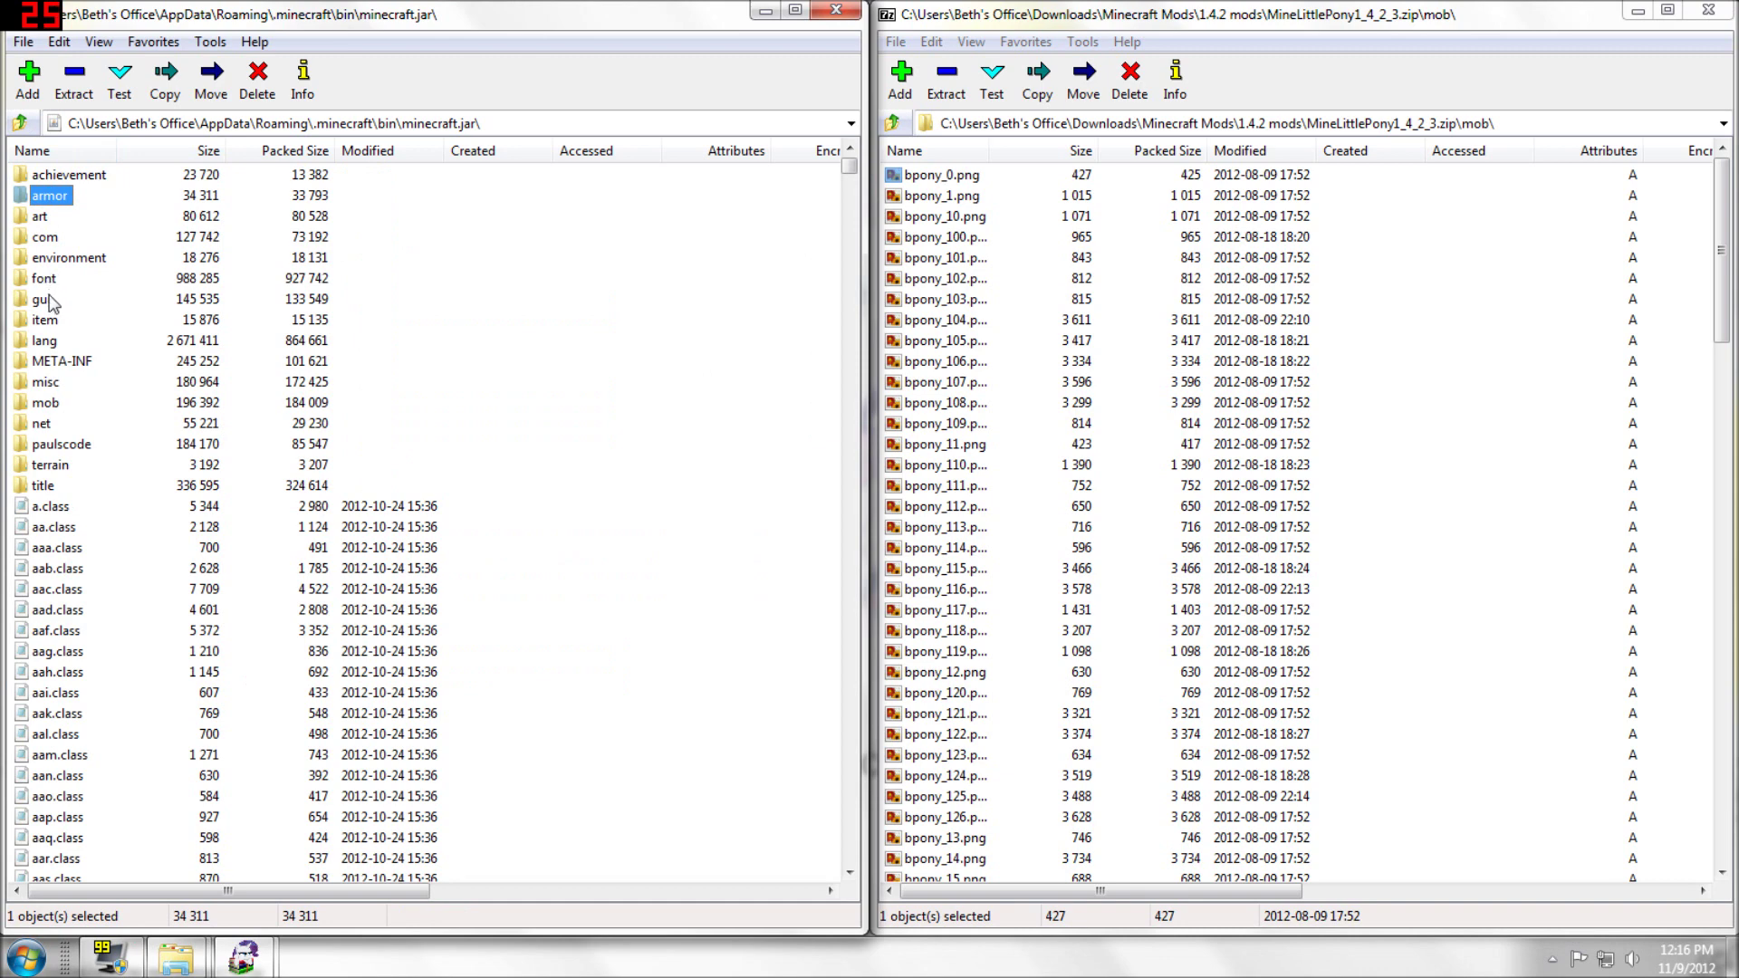
{"action": "double_click", "coordinate": [45, 402]}
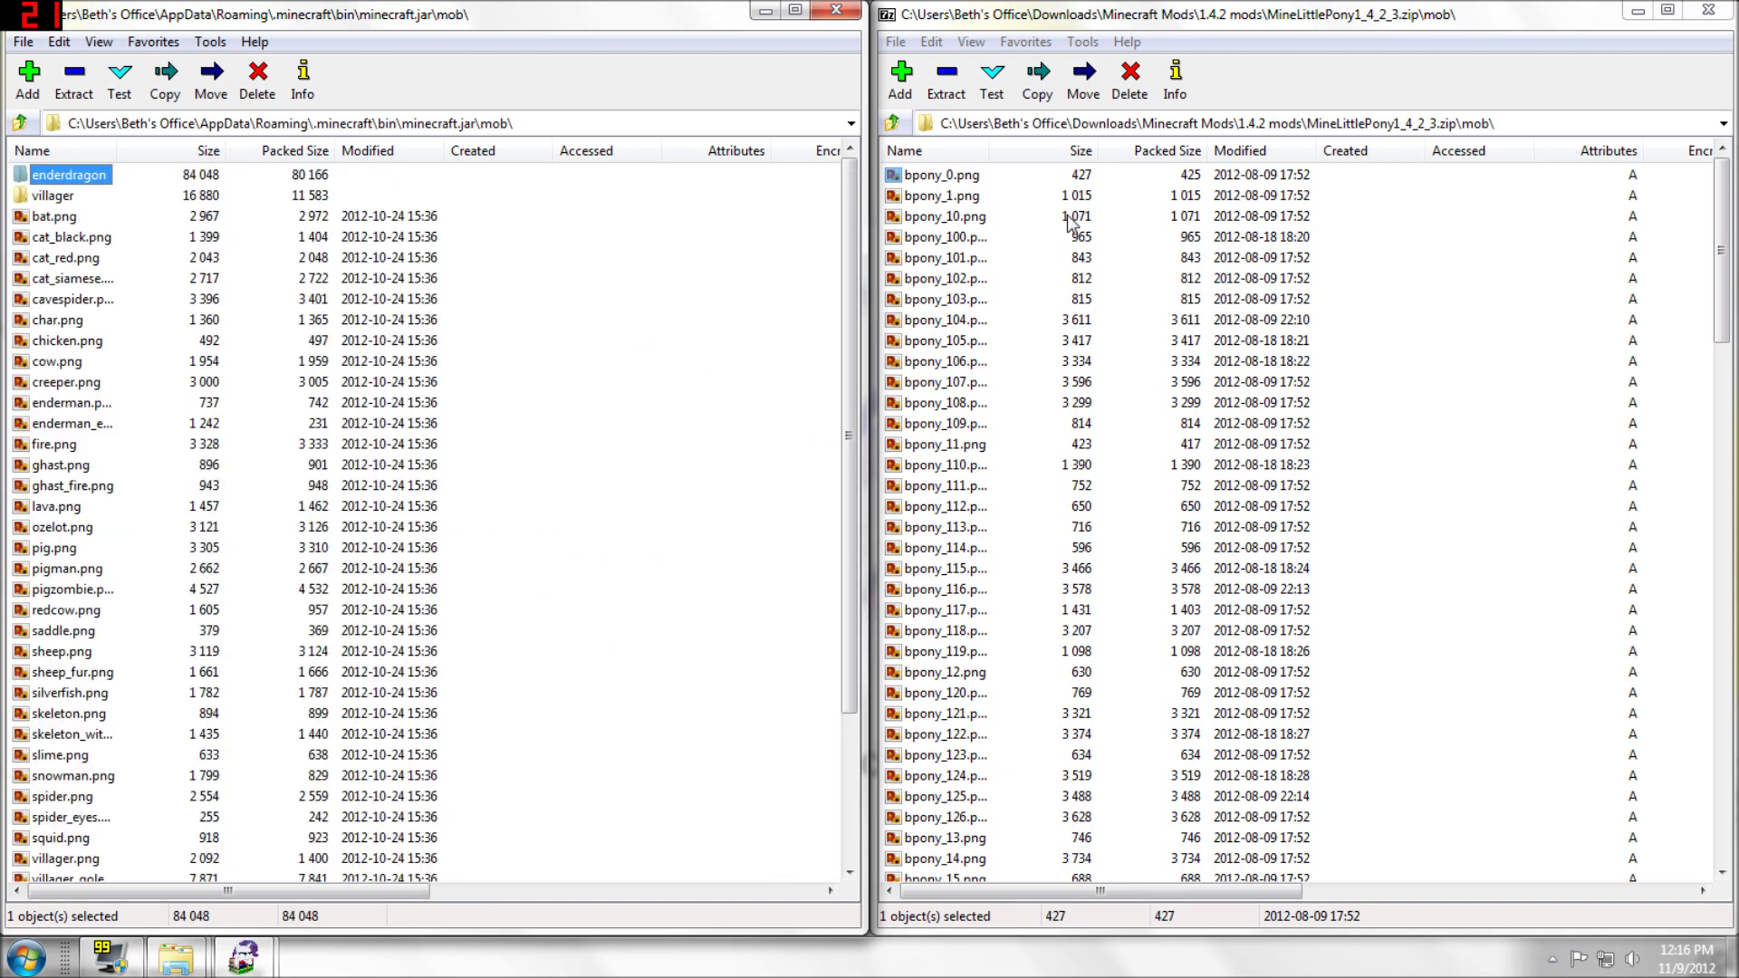
{"action": "left_click", "coordinate": [926, 44]}
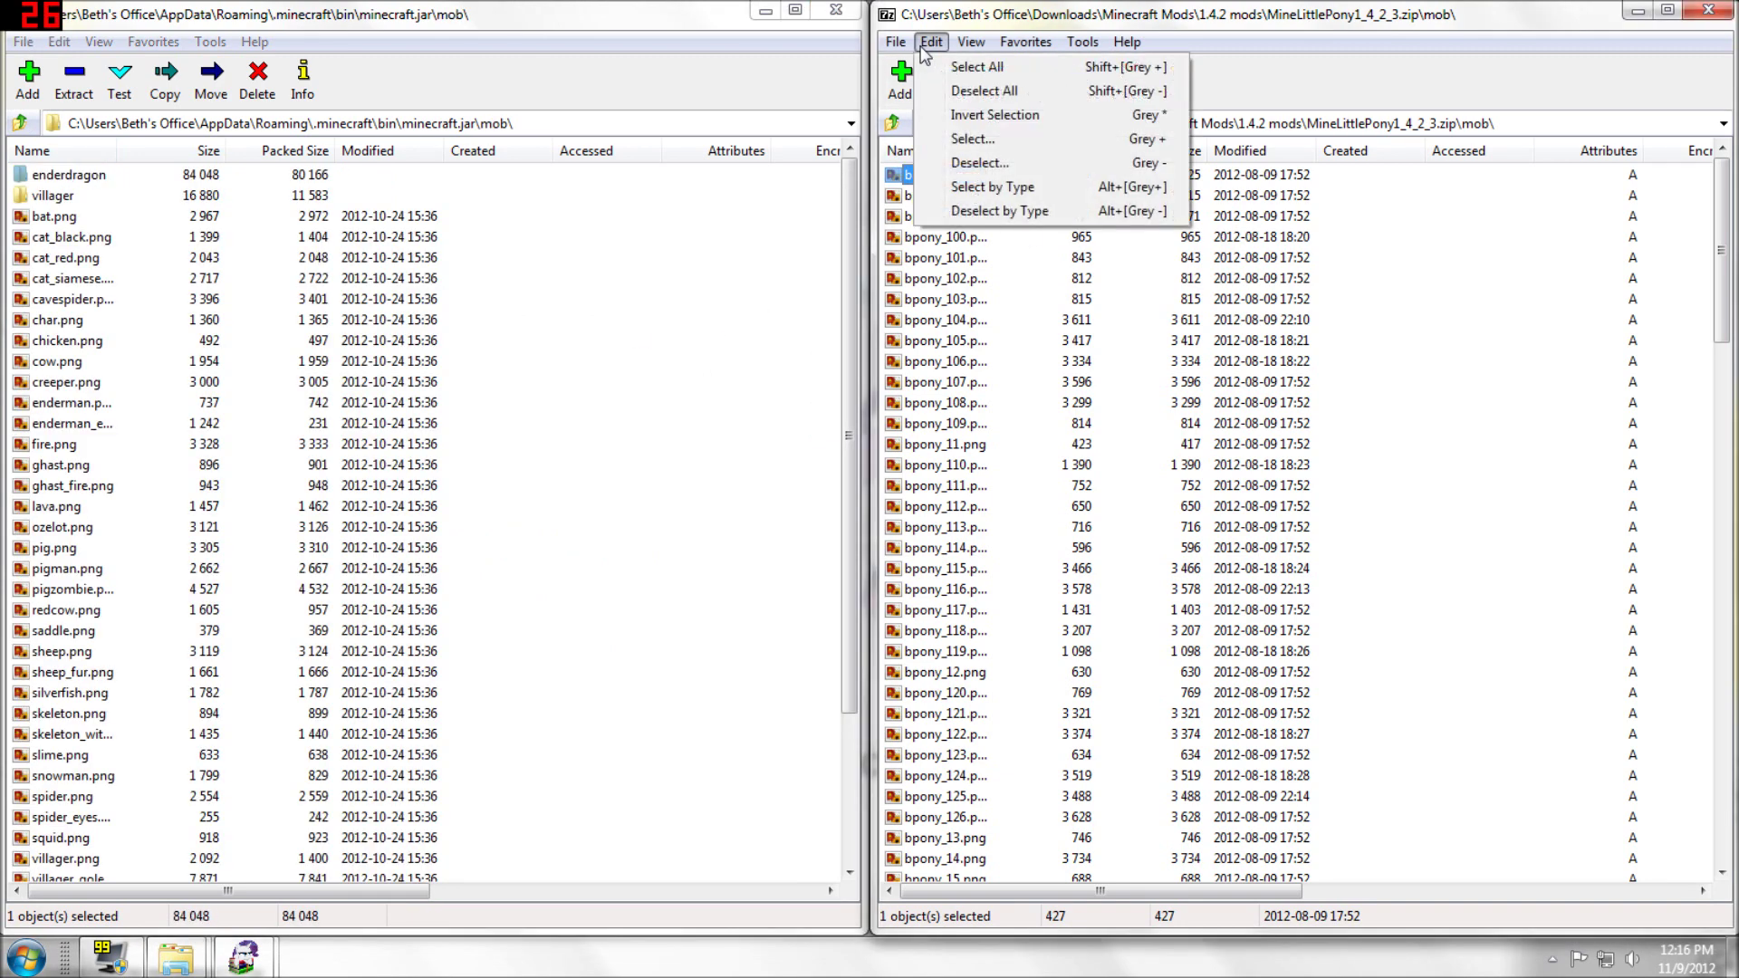
{"action": "left_click", "coordinate": [976, 67]}
{"action": "left_click_drag", "start_coordinate": [698, 487], "coordinate": [698, 487]}
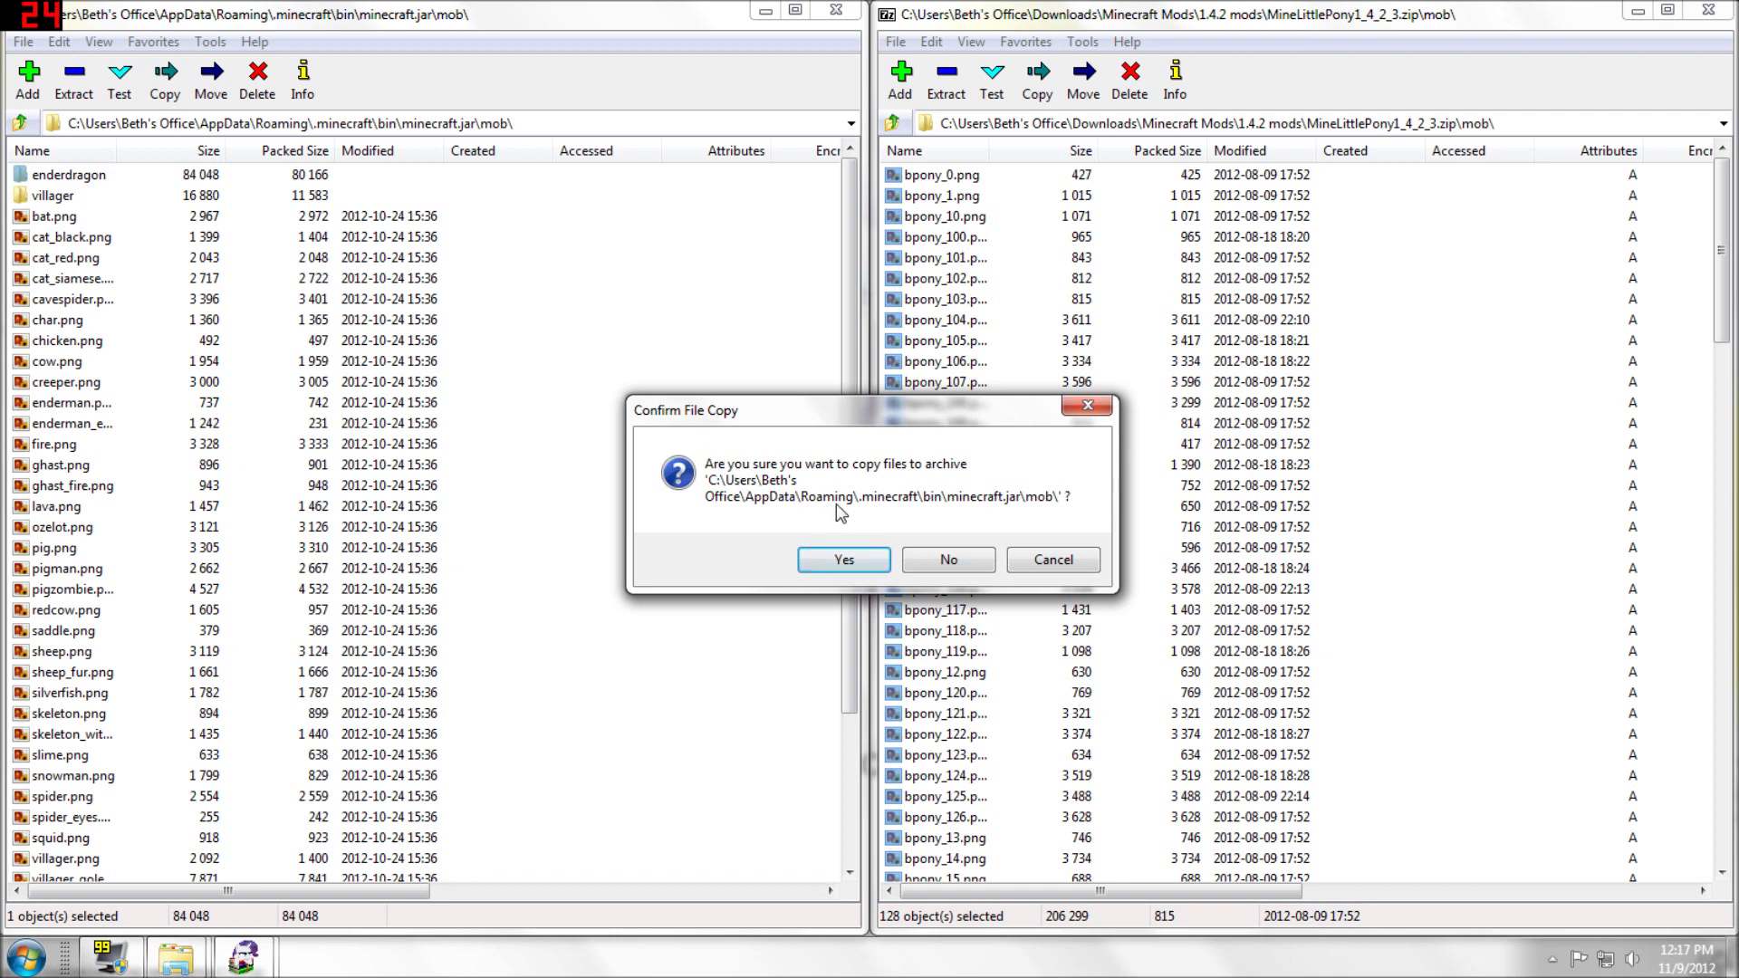
{"action": "left_click", "coordinate": [843, 555]}
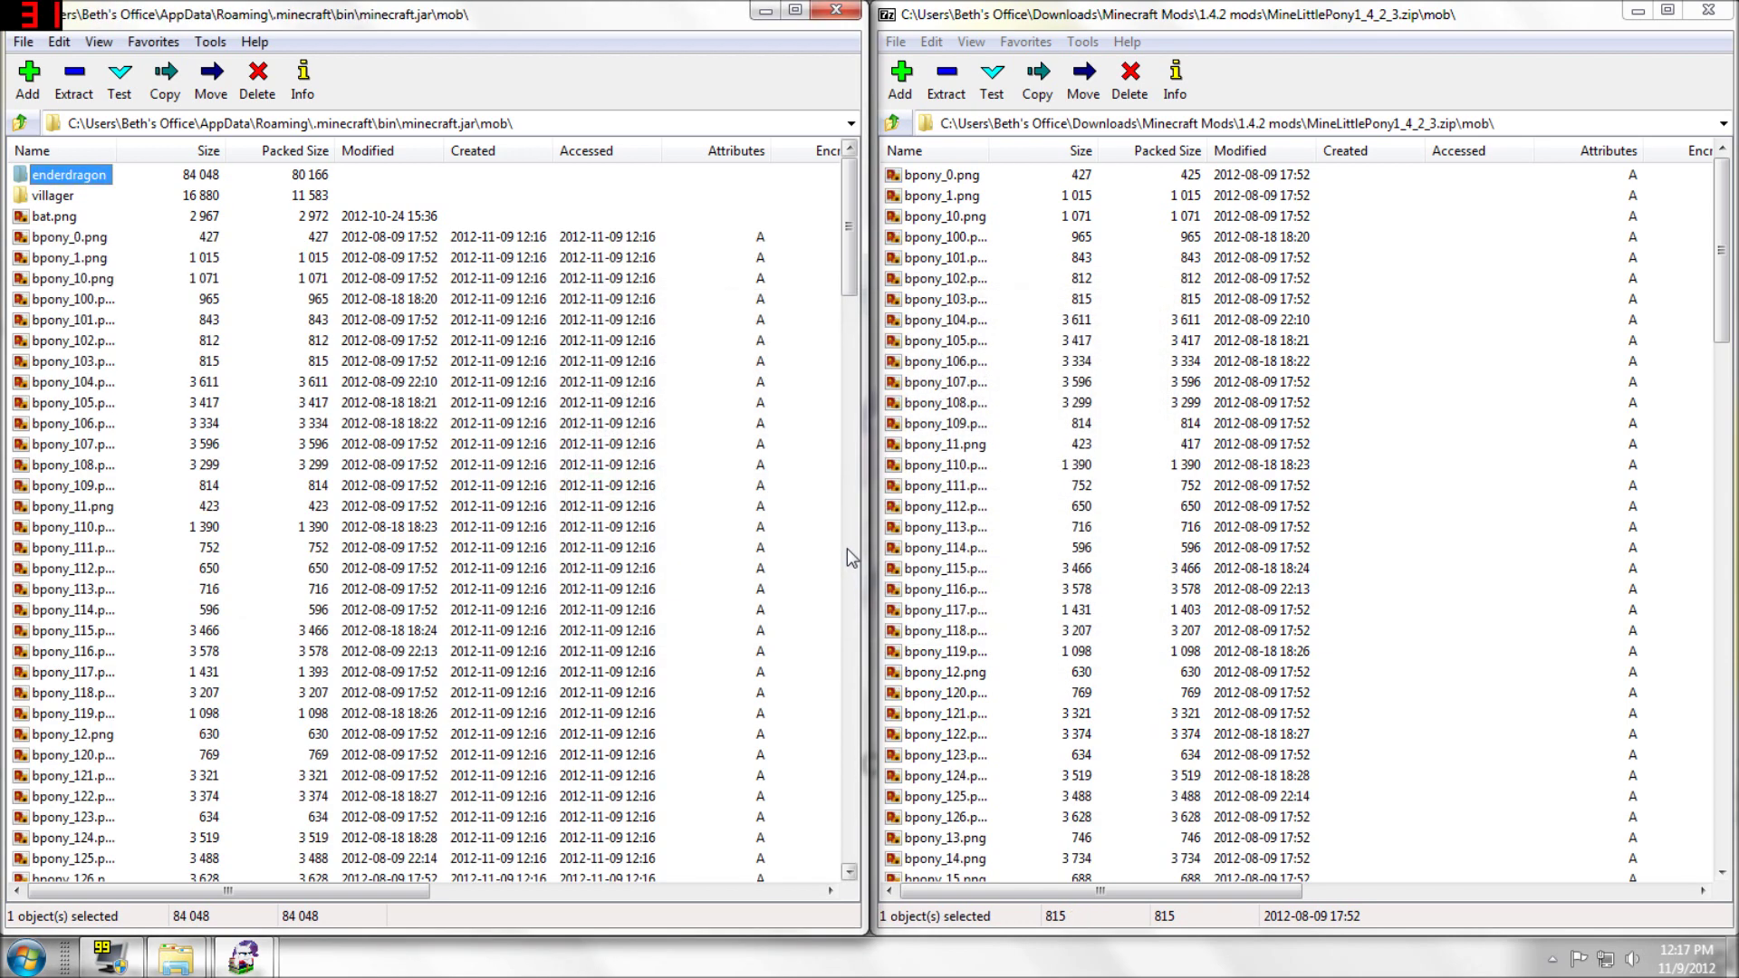
Copy all loose class files from the root of MineLittlePony1_4_2_3.zip into the root of minecraft.jar and close both archives.
{"action": "left_click", "coordinate": [893, 123]}
{"action": "left_click", "coordinate": [20, 123]}
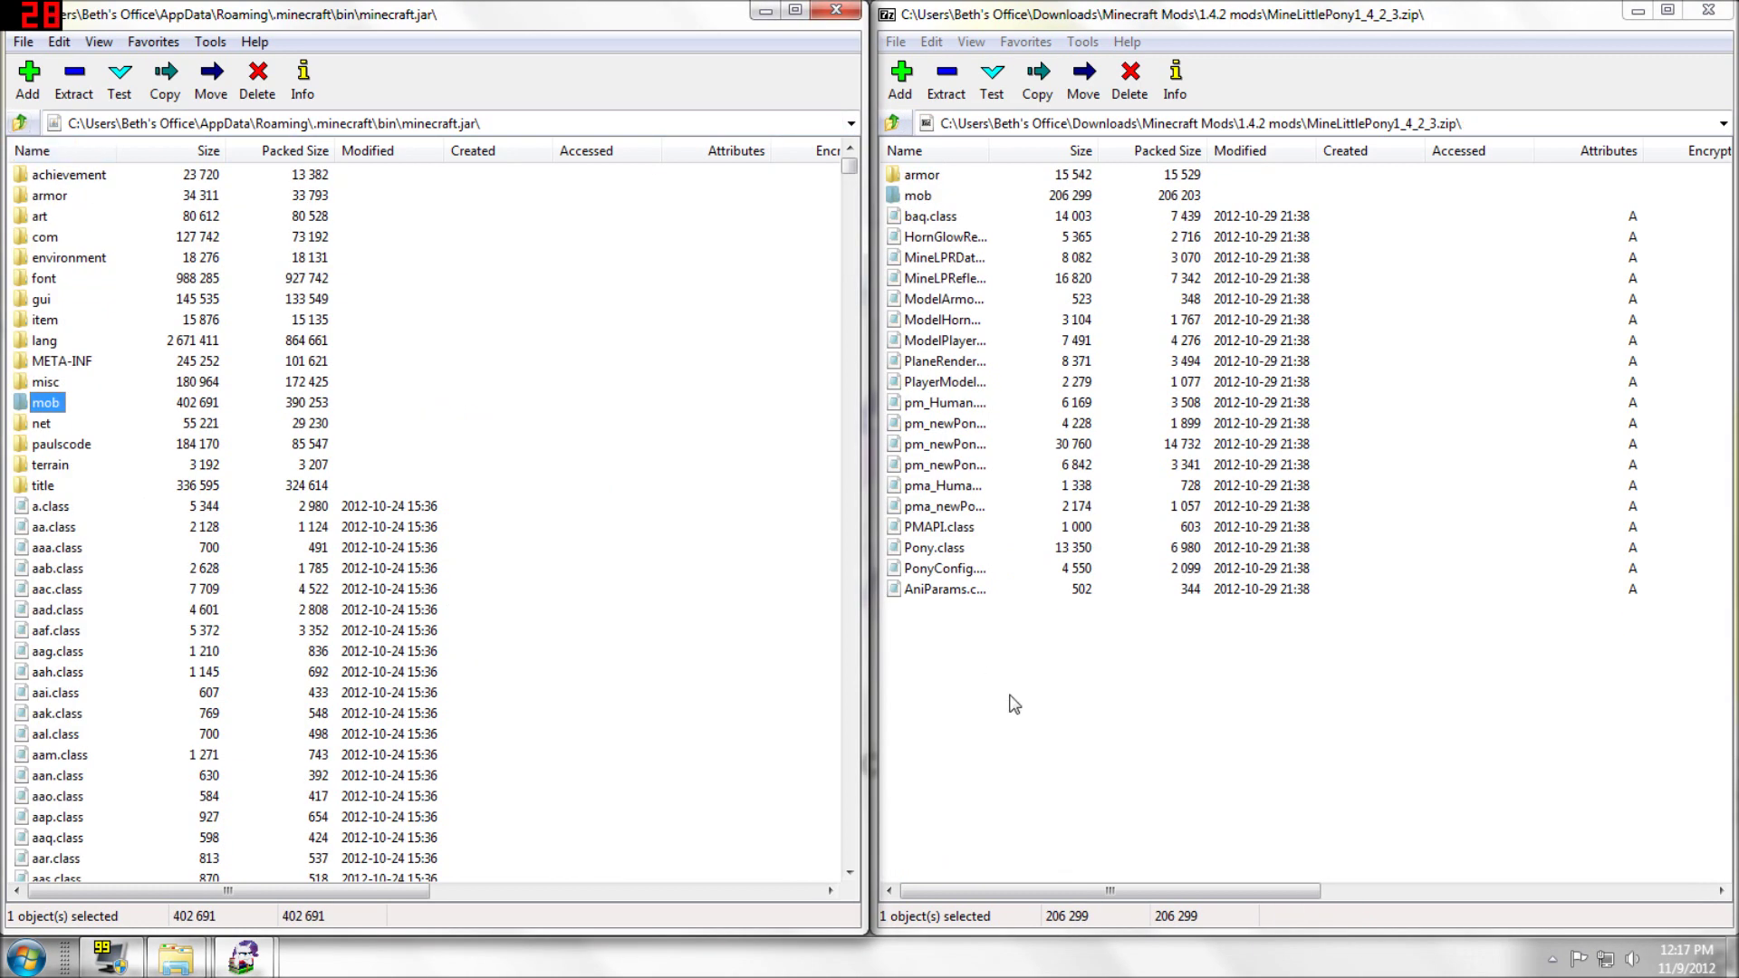
{"action": "left_click", "coordinate": [1046, 721]}
{"action": "left_click_drag", "start_coordinate": [1062, 707], "coordinate": [887, 214]}
{"action": "left_click_drag", "start_coordinate": [655, 557], "coordinate": [538, 658]}
{"action": "left_click", "coordinate": [815, 554]}
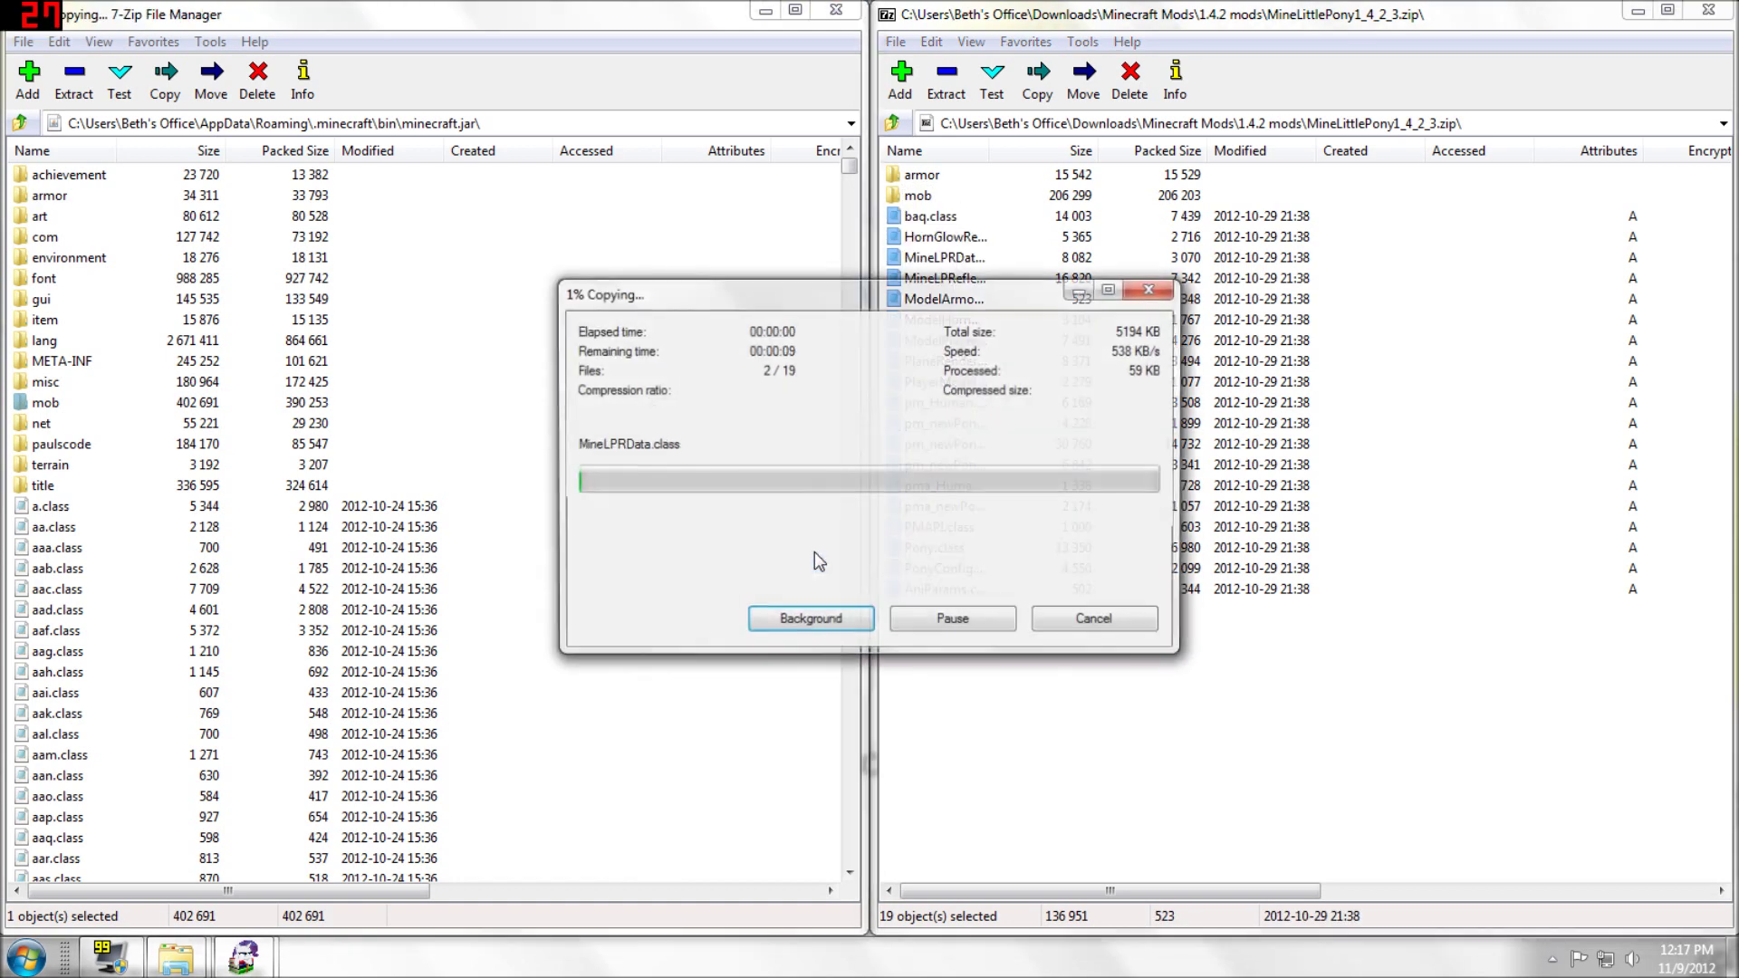
{"action": "left_click", "coordinate": [1707, 9]}
{"action": "left_click", "coordinate": [837, 11]}
Start Minecraft from the Downloads folder, log in with the saved account to test the manual install, and close the game.
{"action": "mouse_move", "coordinate": [778, 9]}
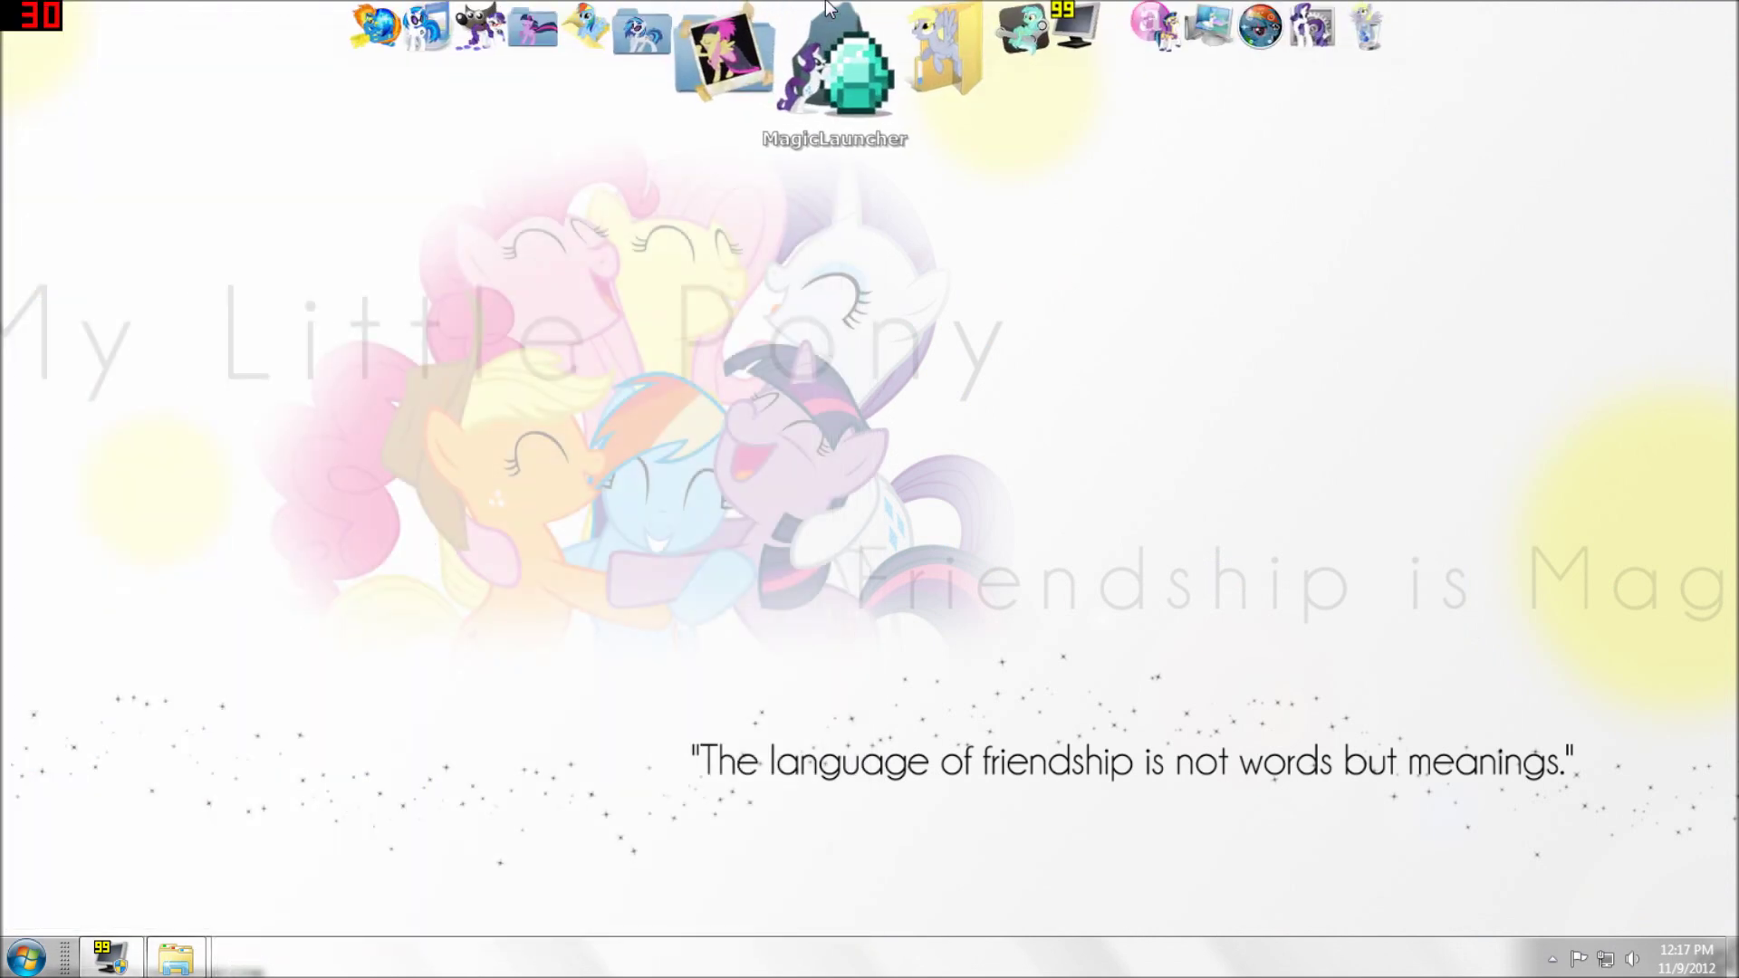
{"action": "left_click", "coordinate": [670, 21]}
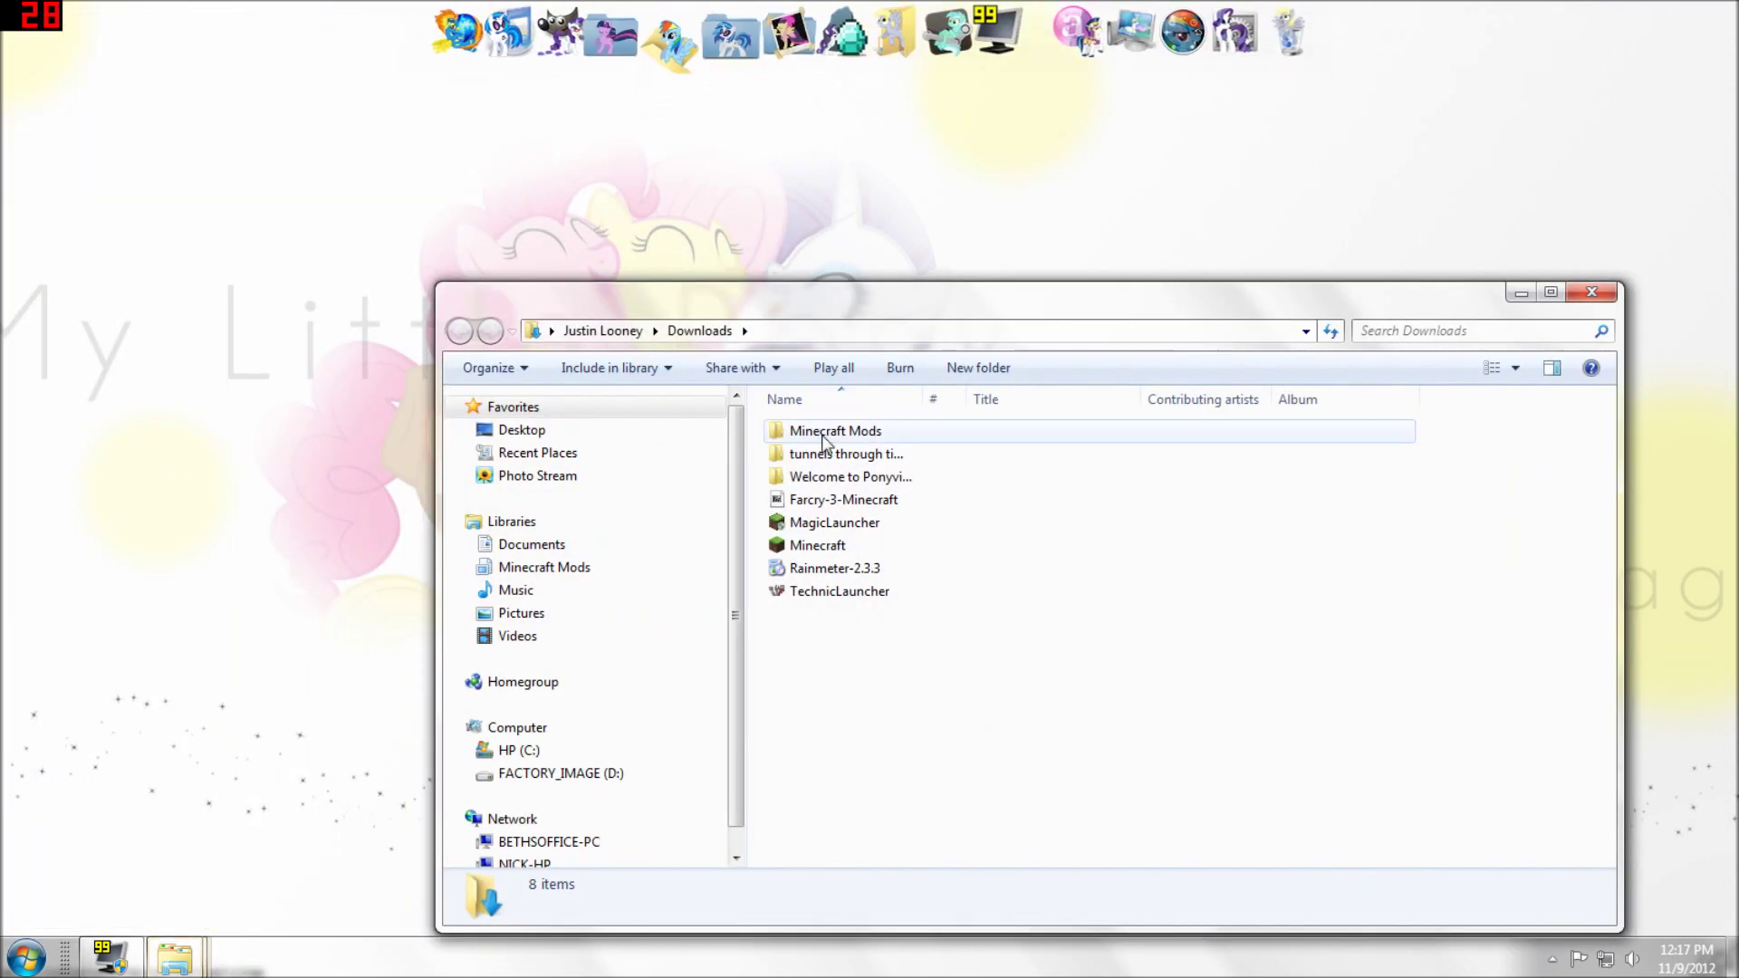
{"action": "left_click", "coordinate": [878, 545]}
{"action": "double_click", "coordinate": [878, 546]}
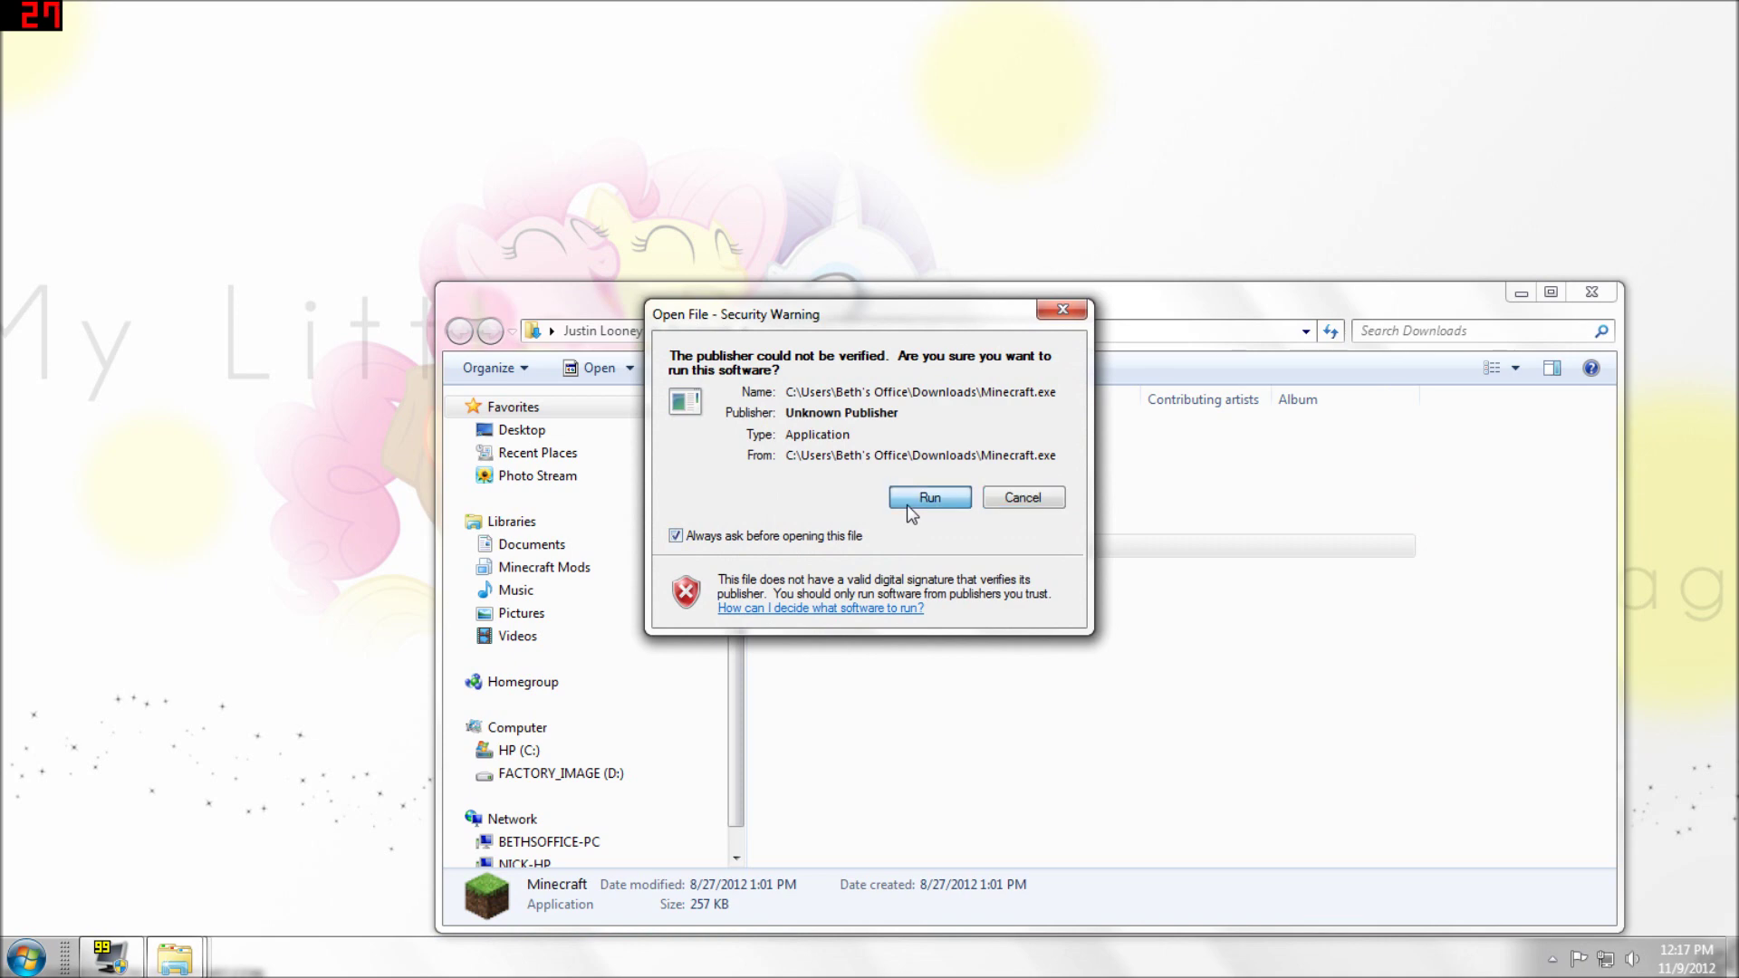
{"action": "left_click", "coordinate": [906, 504]}
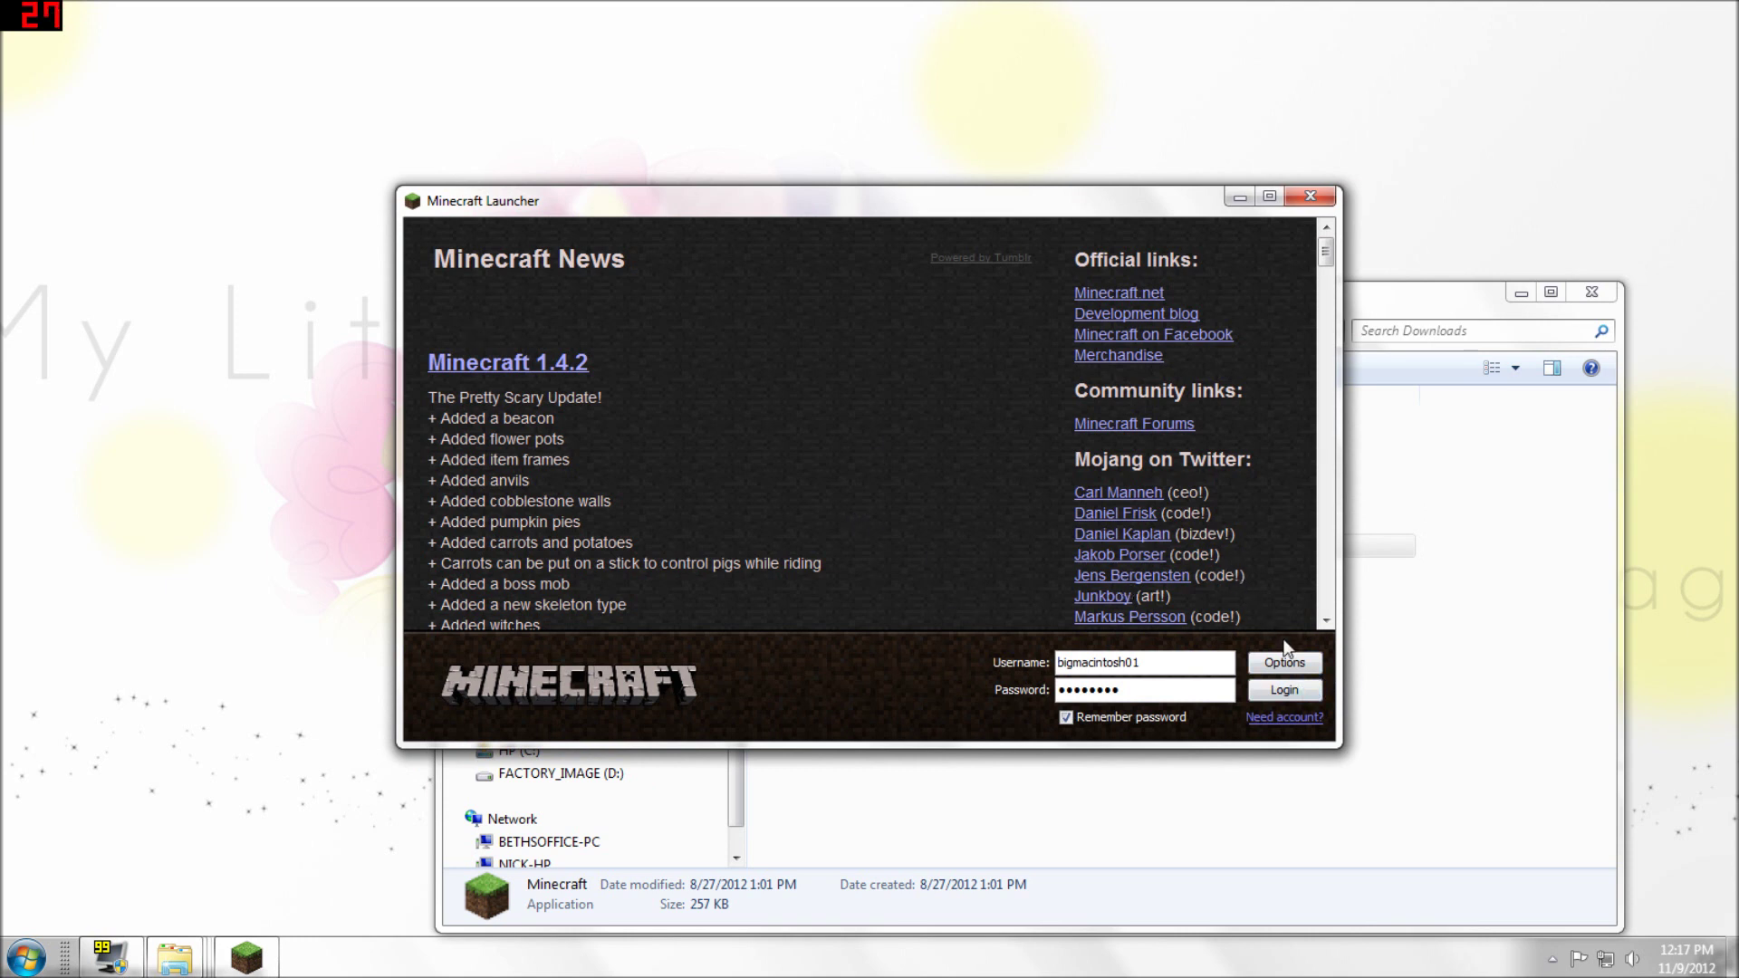
{"action": "left_click", "coordinate": [1284, 690]}
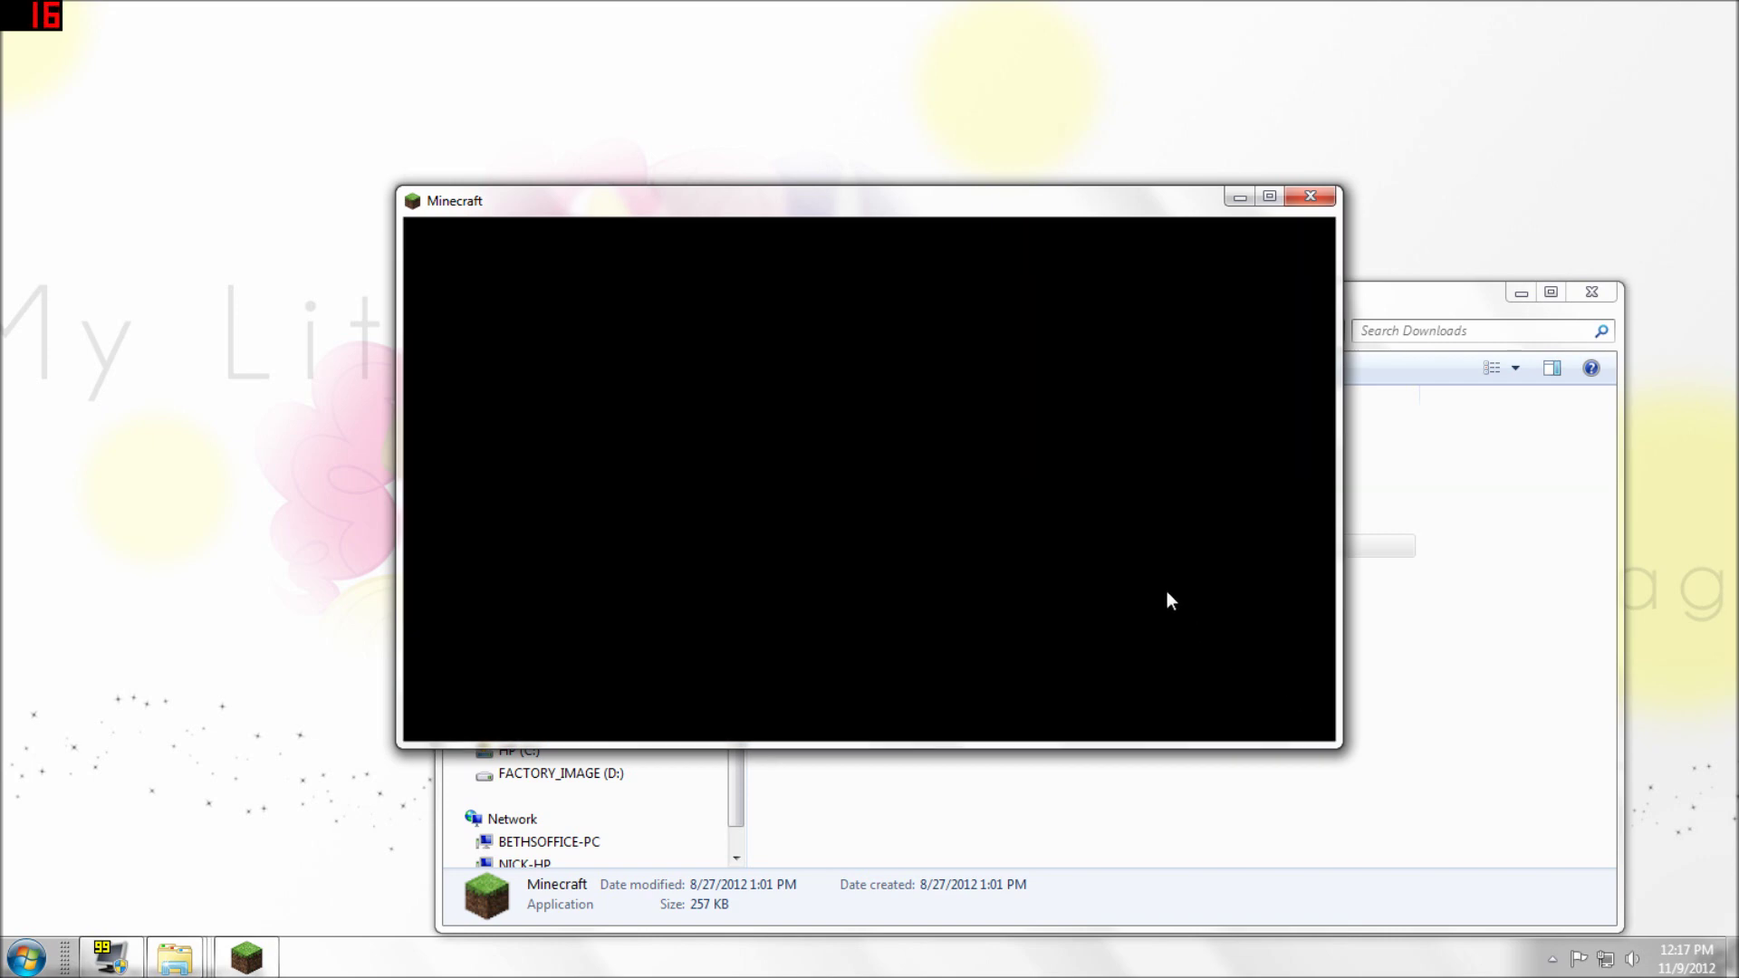
{"action": "left_click", "coordinate": [1268, 197]}
{"action": "left_click", "coordinate": [1671, 9]}
{"action": "left_click", "coordinate": [1307, 194]}
Run Minecraft again, force a game update in the launcher options, and log in with the saved account.
{"action": "double_click", "coordinate": [897, 545]}
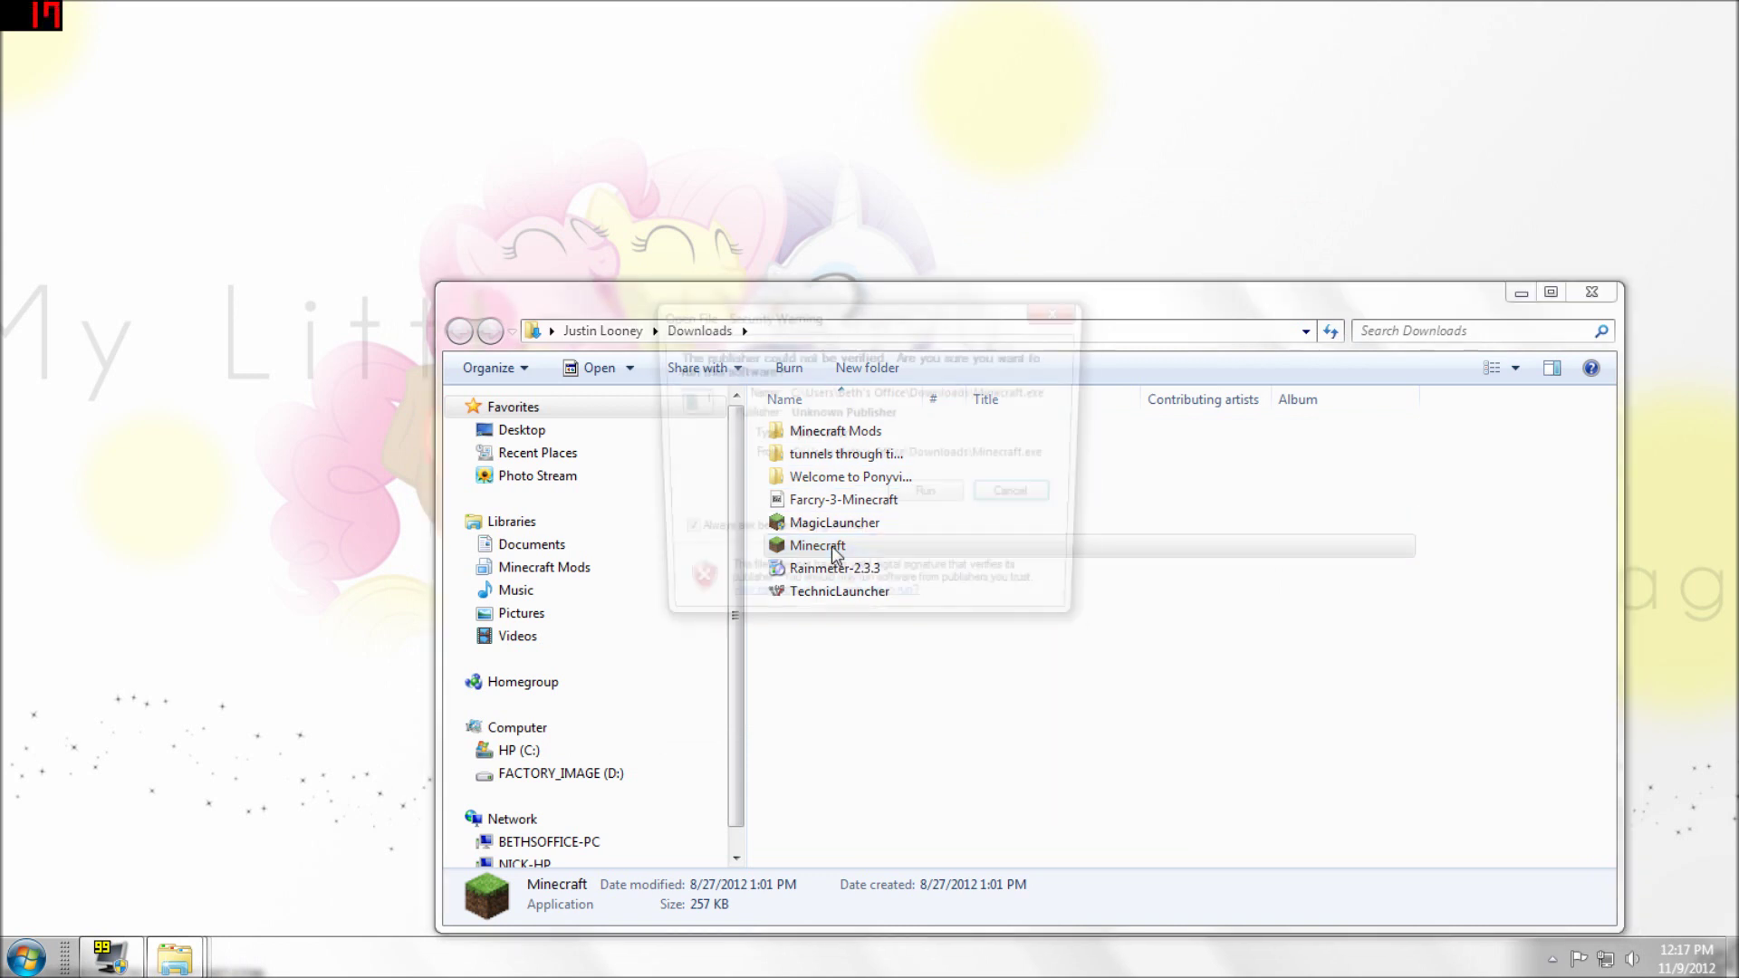
{"action": "left_click", "coordinate": [947, 500]}
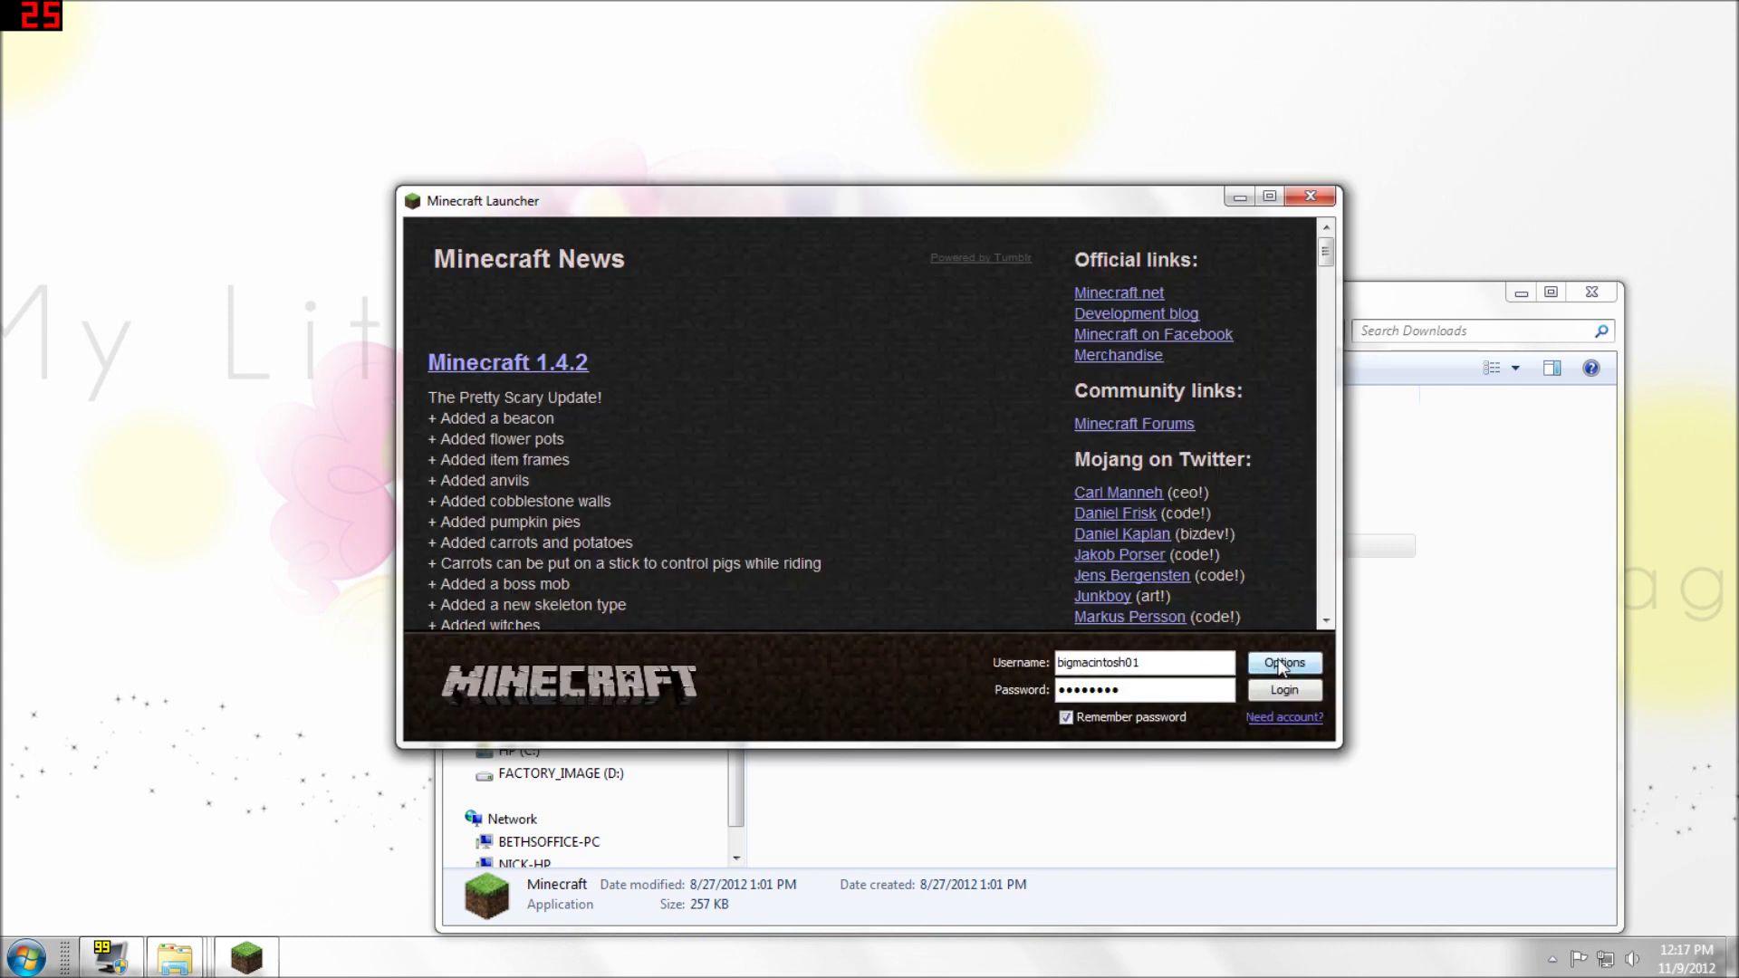
{"action": "left_click", "coordinate": [1278, 664]}
{"action": "left_click", "coordinate": [988, 464]}
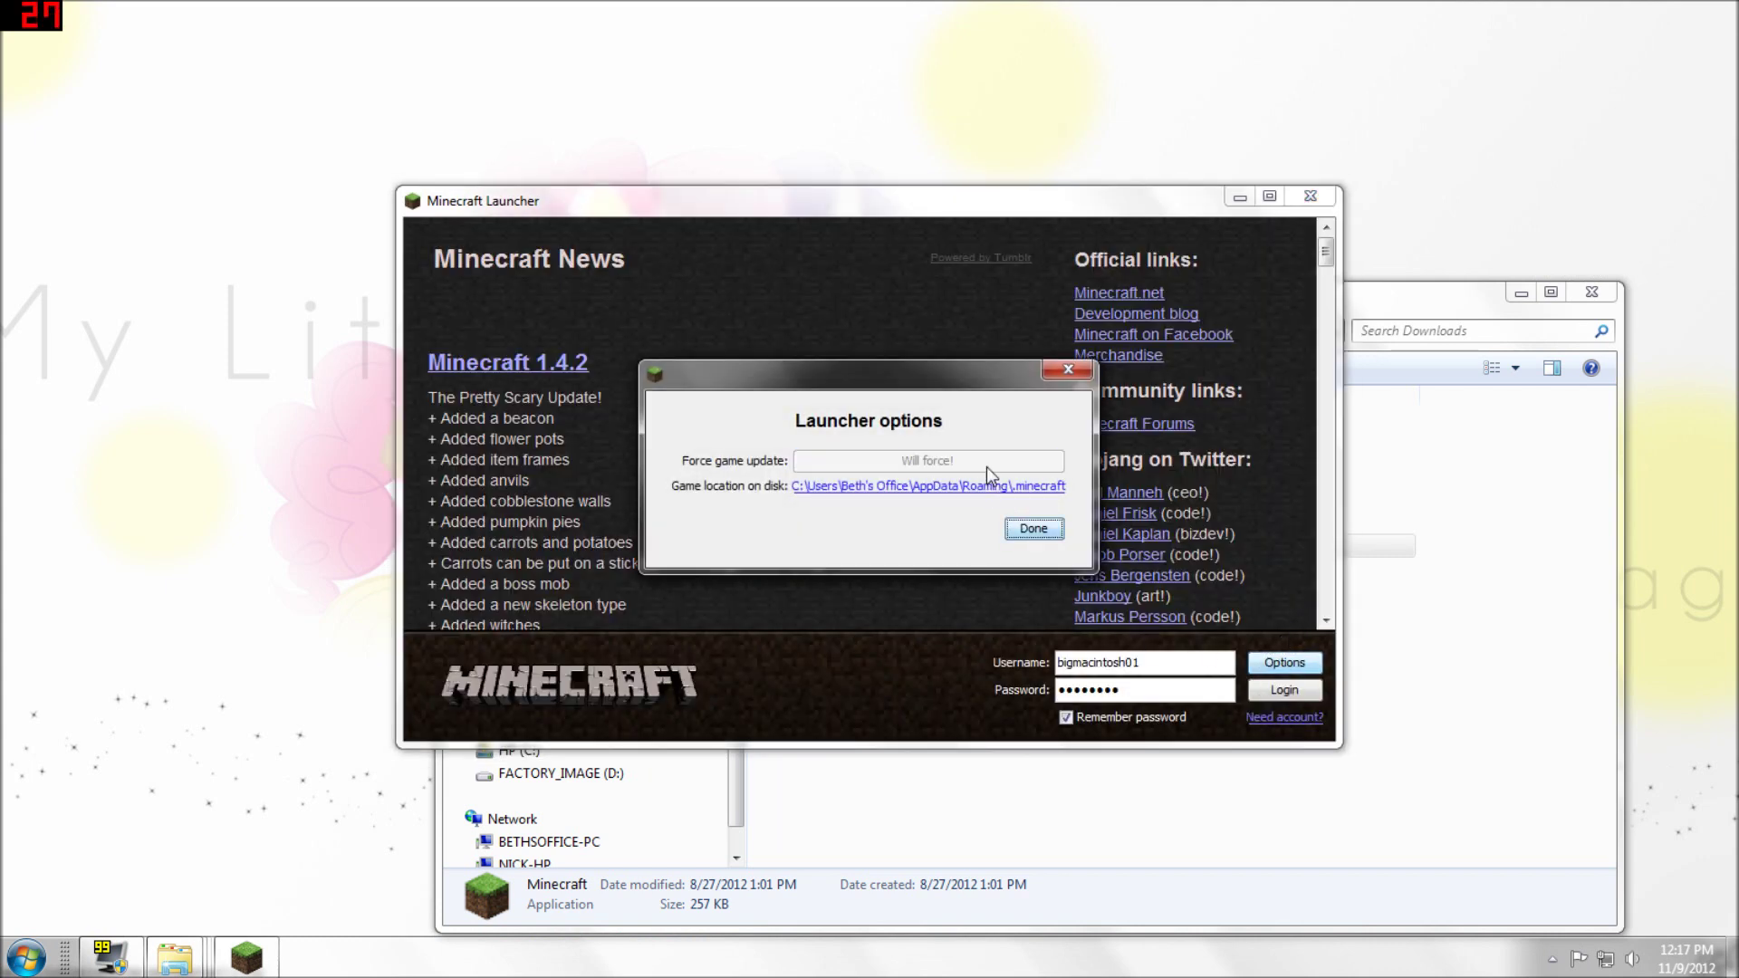
{"action": "left_click", "coordinate": [1033, 529]}
{"action": "left_click", "coordinate": [1285, 689]}
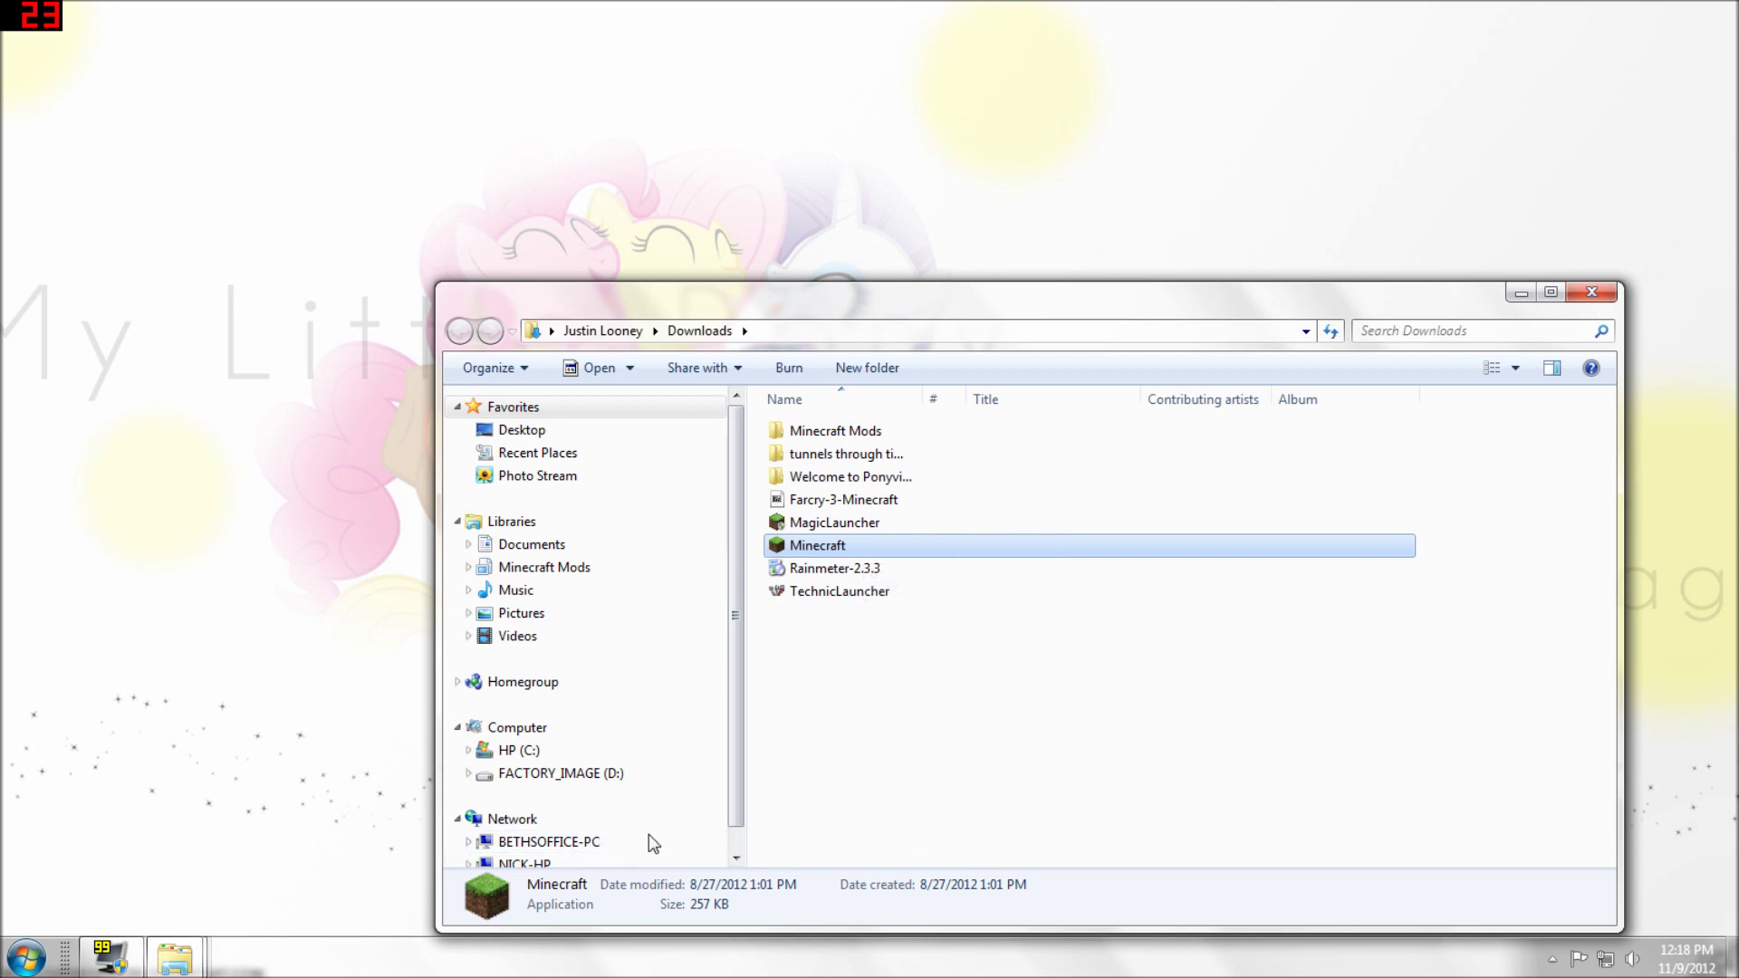
{"action": "mouse_move", "coordinate": [824, 18]}
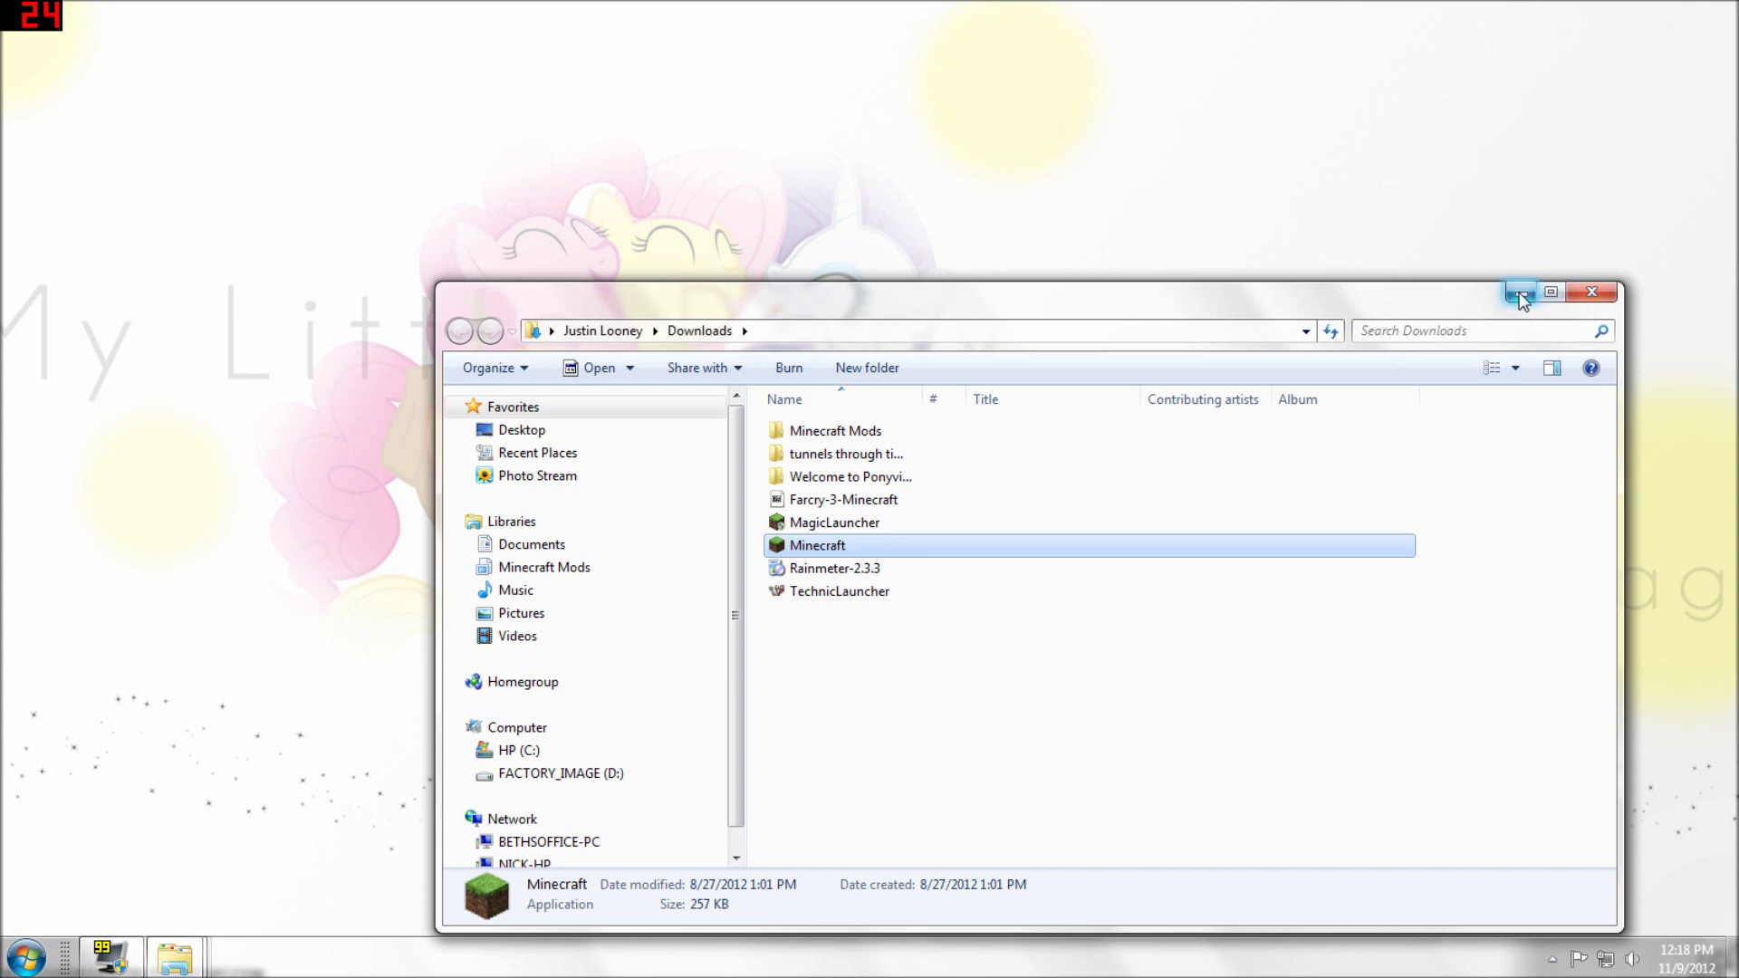
{"action": "left_click_drag", "start_coordinate": [1320, 302], "coordinate": [1116, 189]}
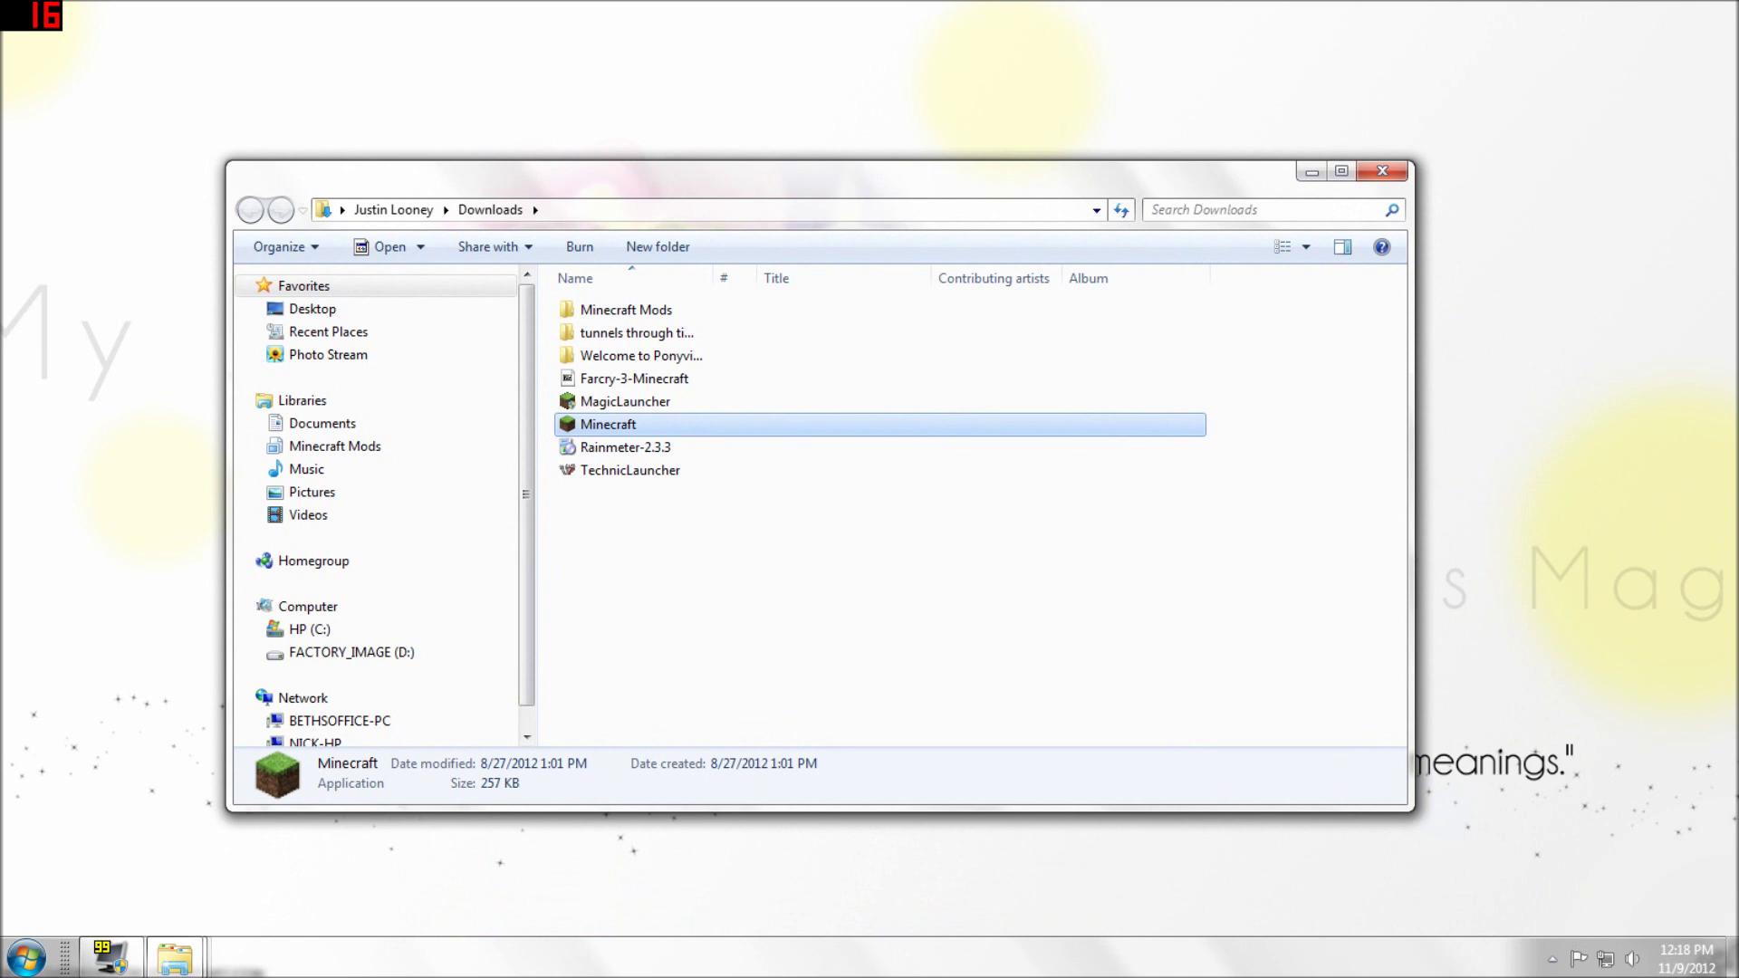
{"action": "left_click", "coordinate": [1123, 315]}
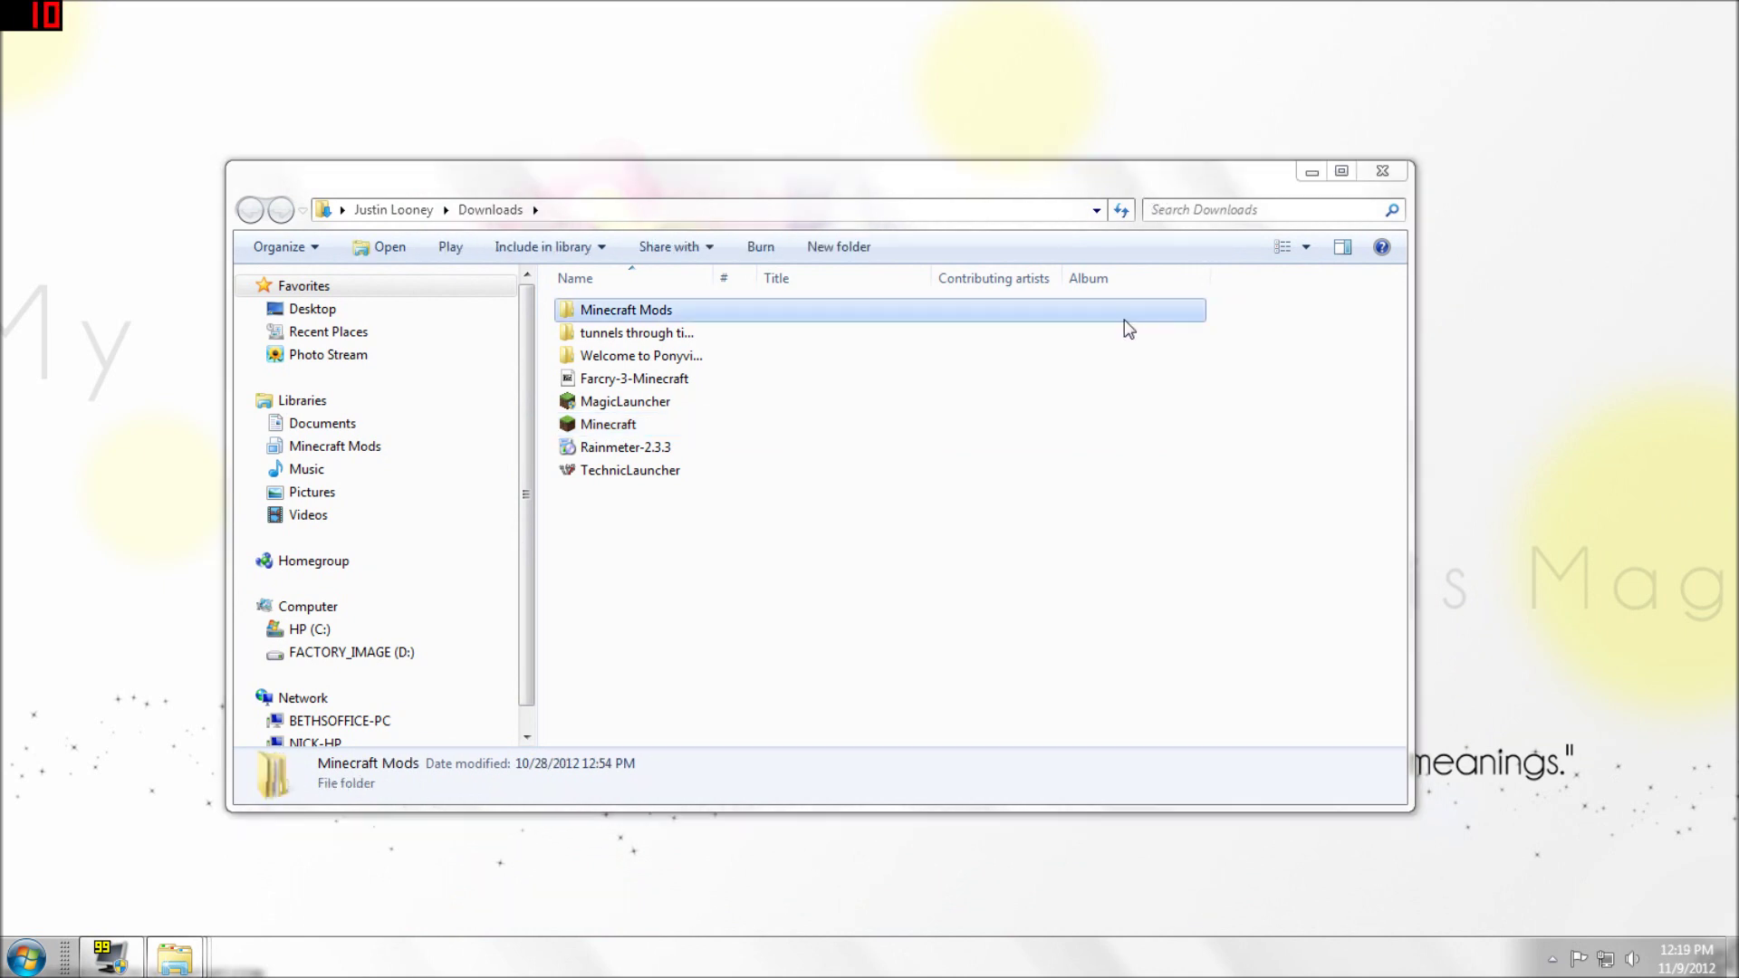
{"action": "left_click", "coordinate": [769, 136]}
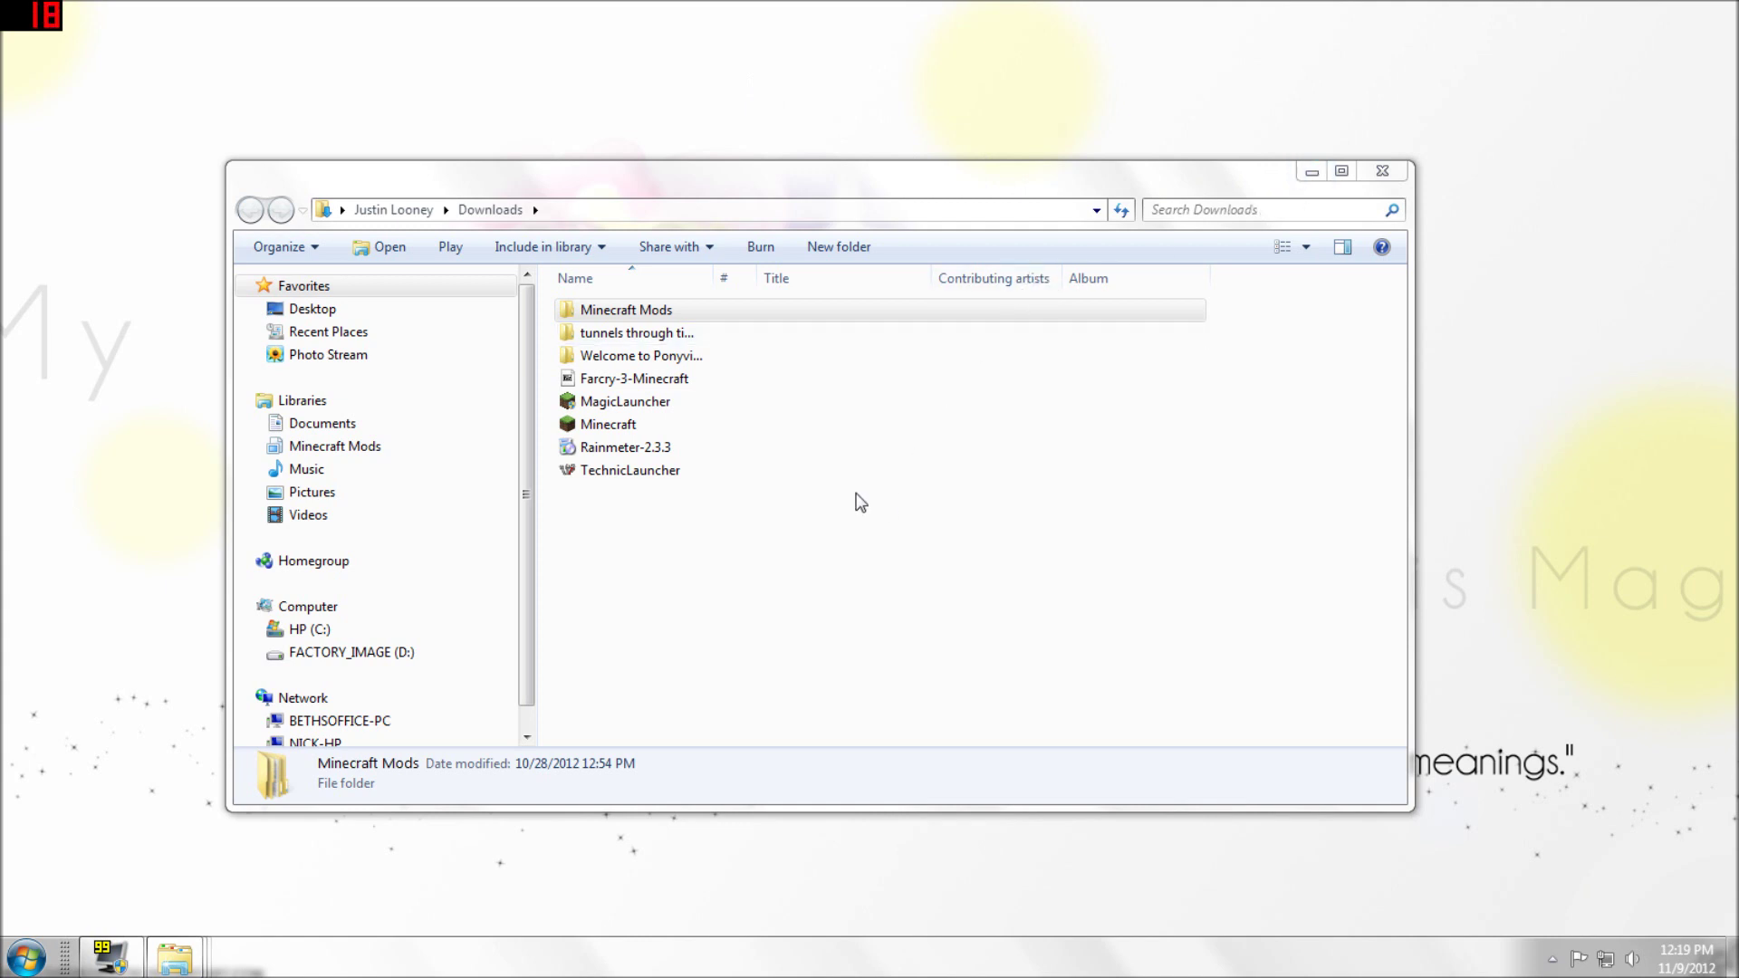
Bring the .minecraft bin folder window to the front.
{"action": "mouse_move", "coordinate": [177, 957]}
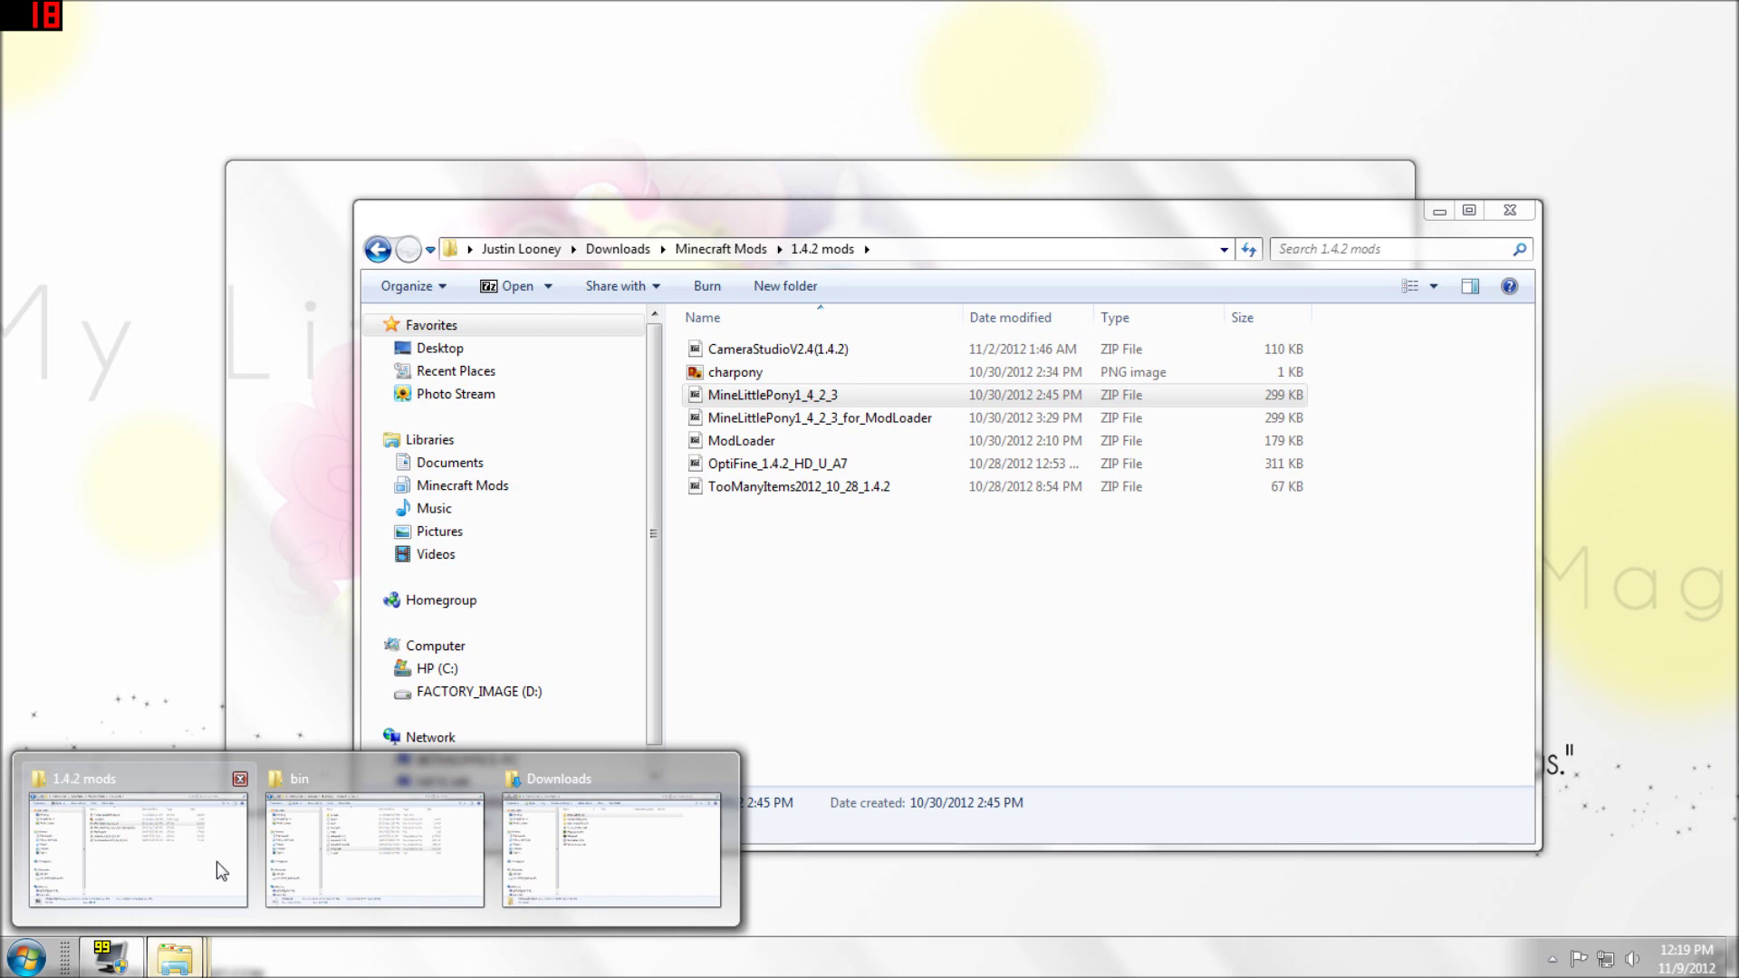
{"action": "left_click", "coordinate": [394, 852]}
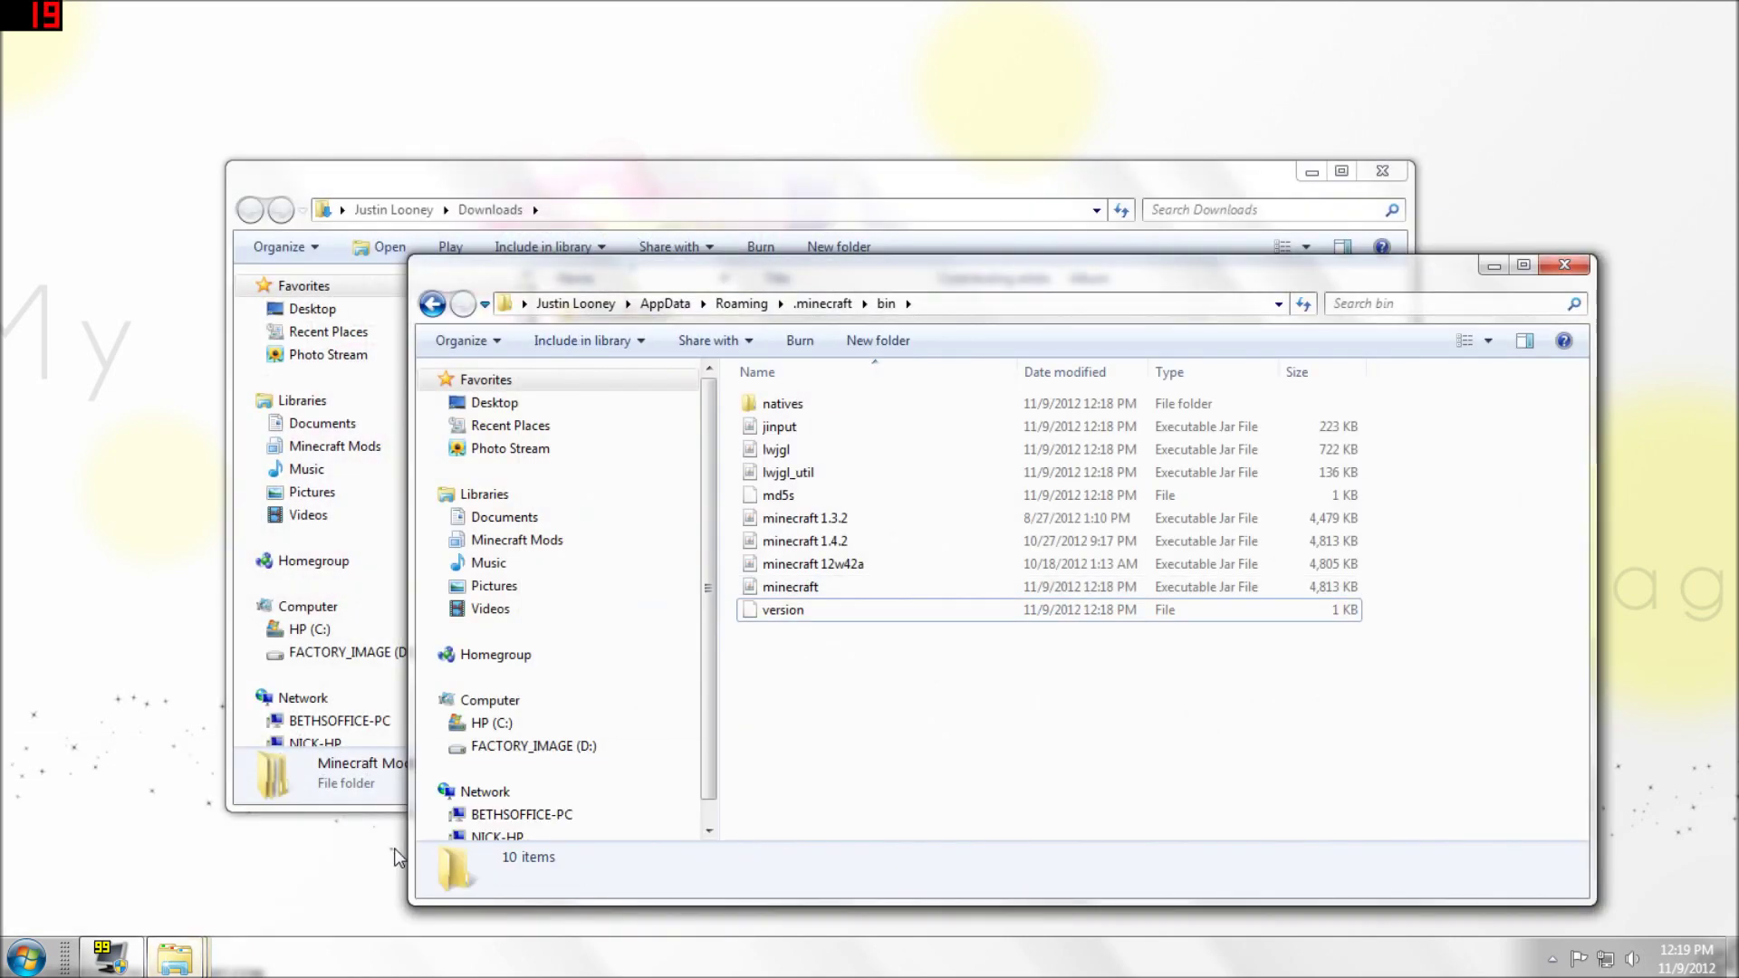
{"action": "double_click", "coordinate": [813, 588]}
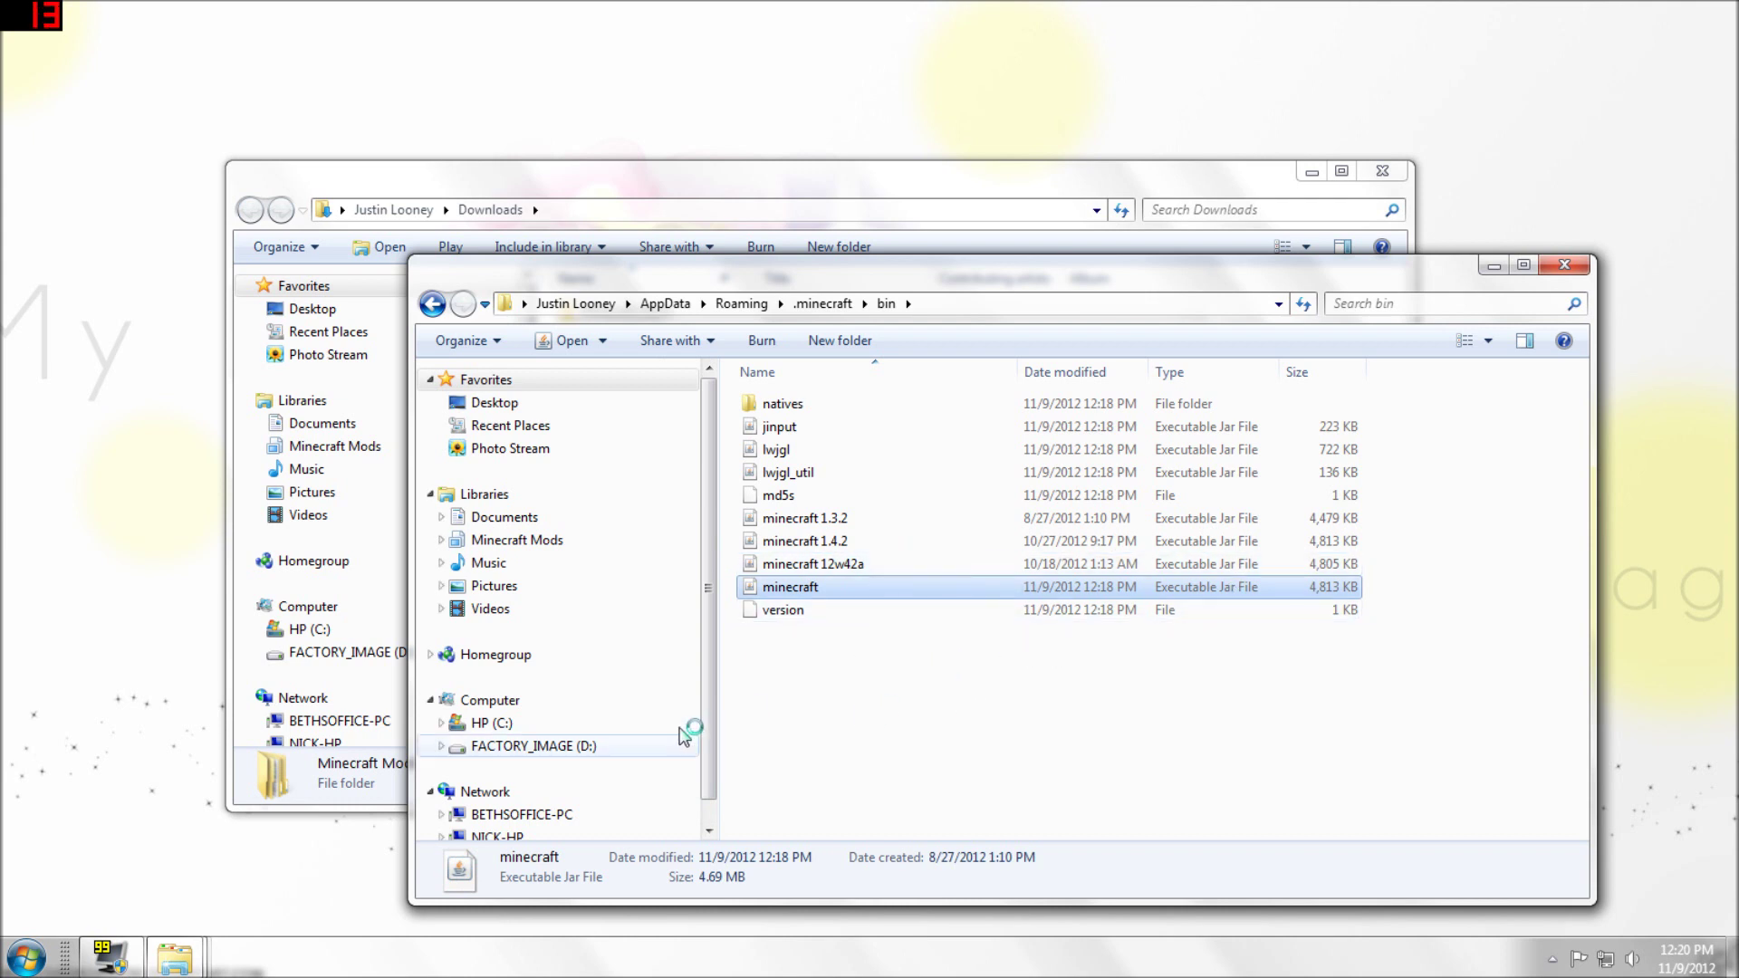
{"action": "right_click", "coordinate": [807, 587]}
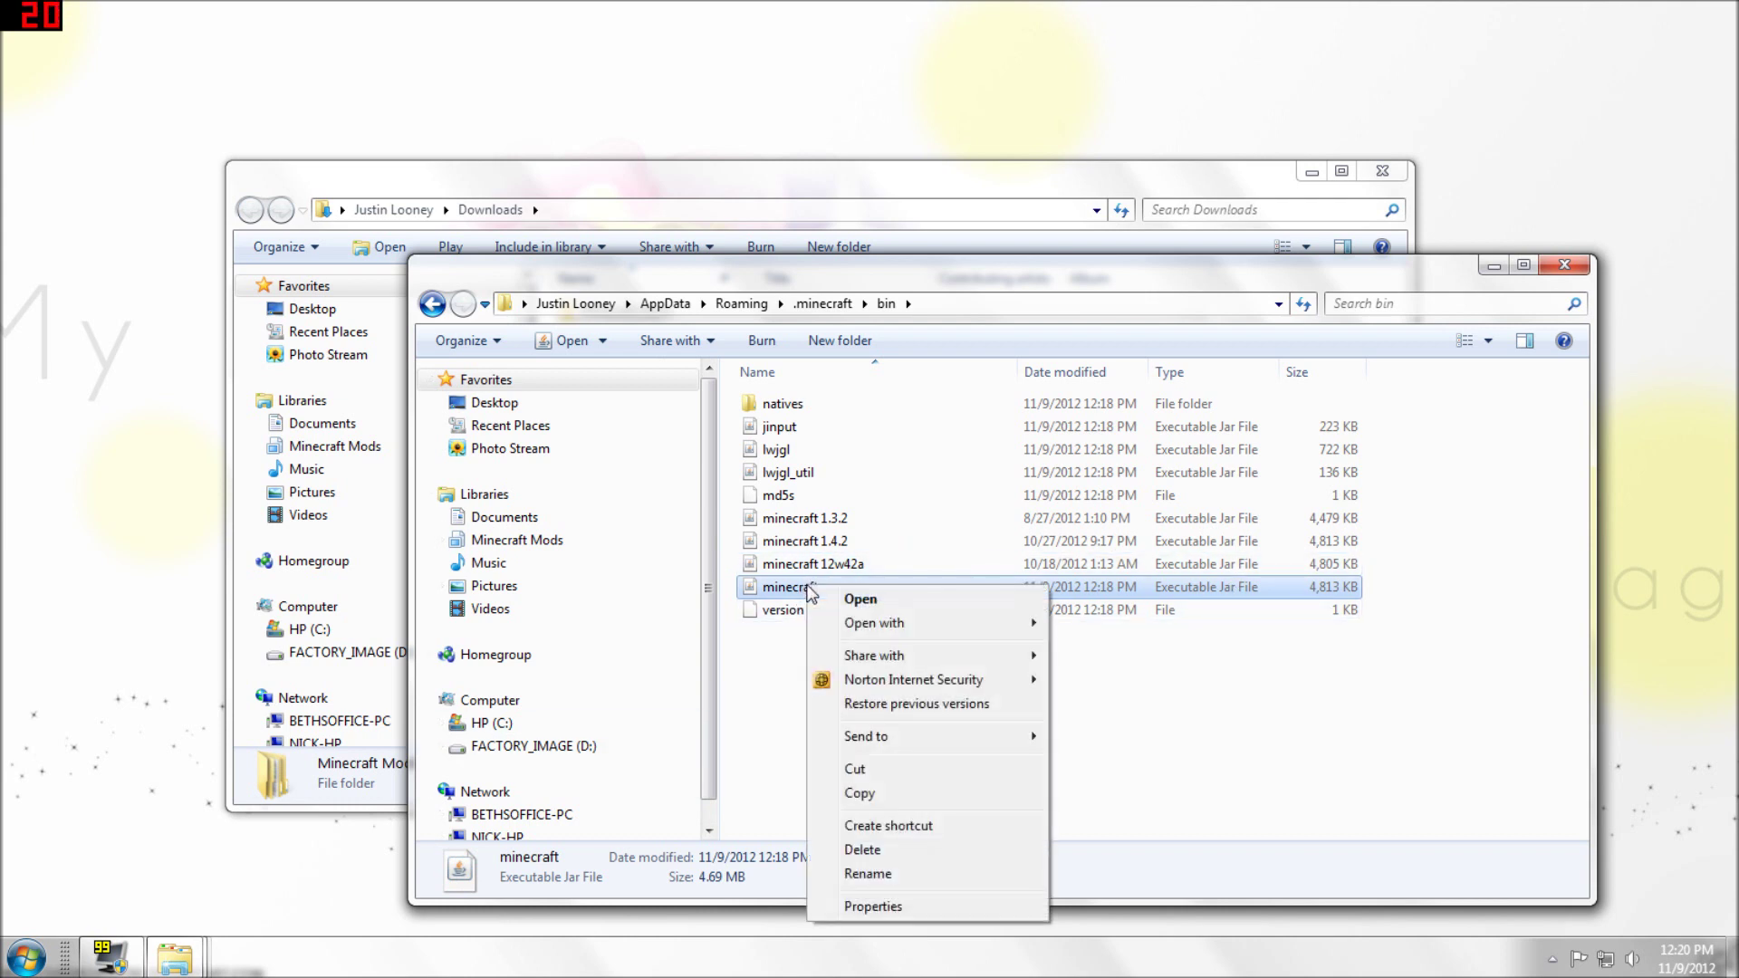
{"action": "left_click", "coordinate": [724, 706]}
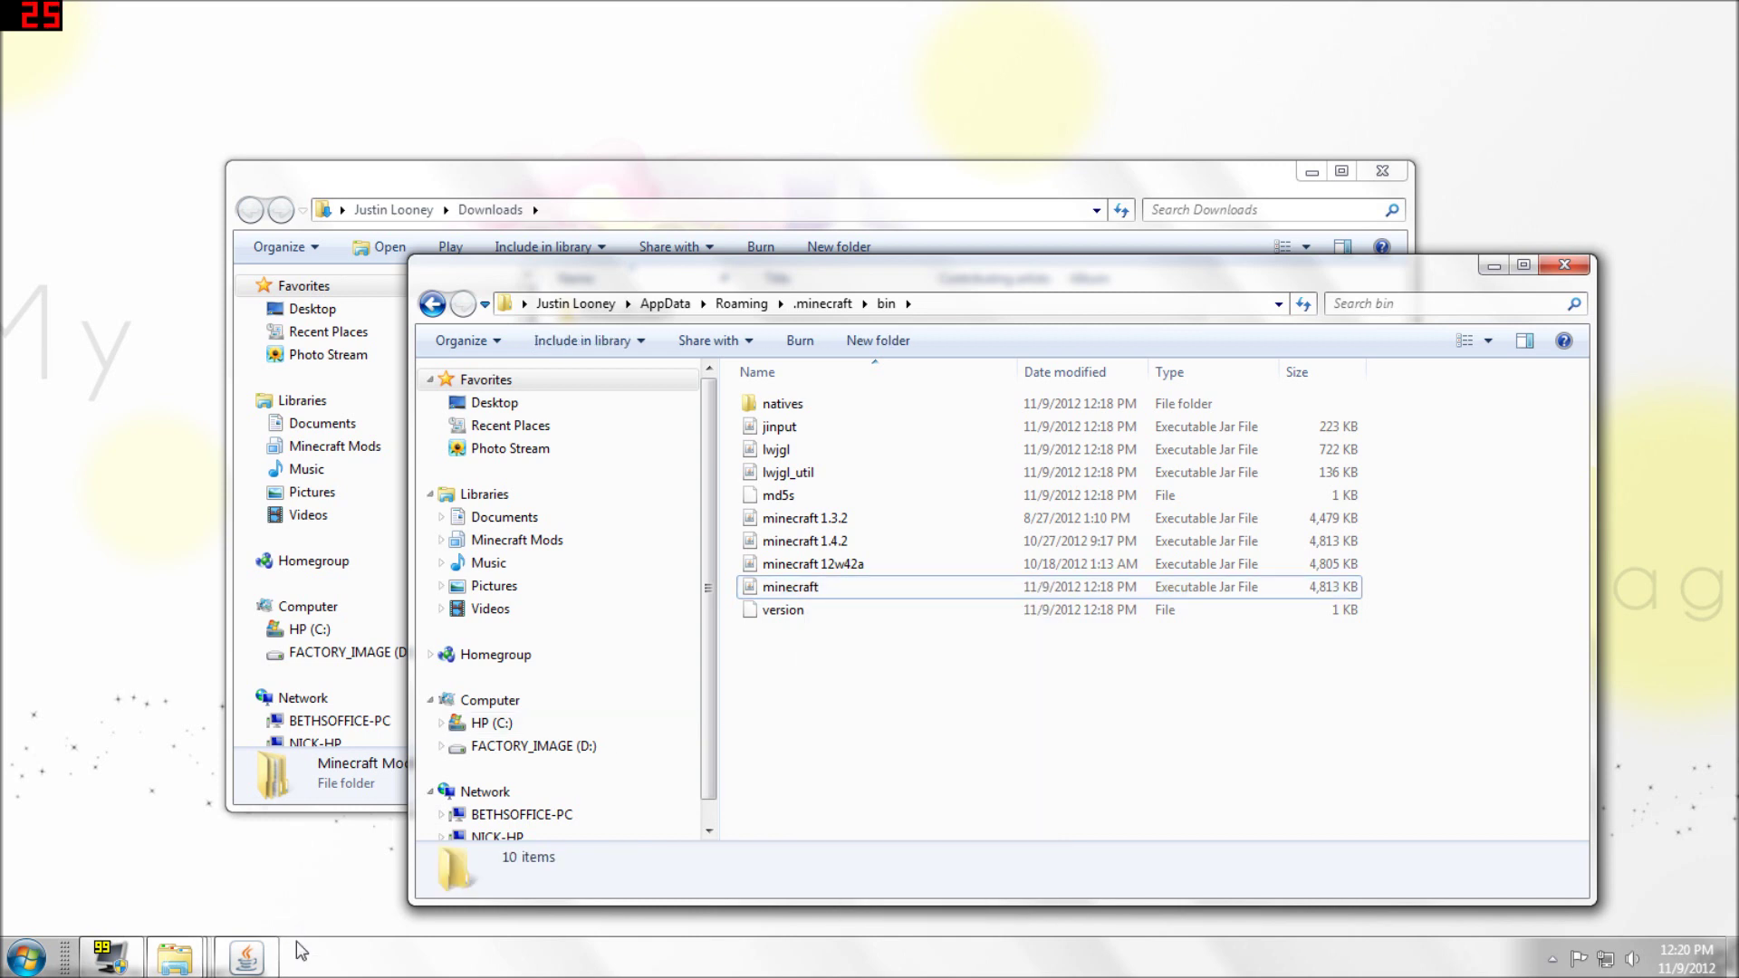
{"action": "left_click", "coordinate": [1002, 414]}
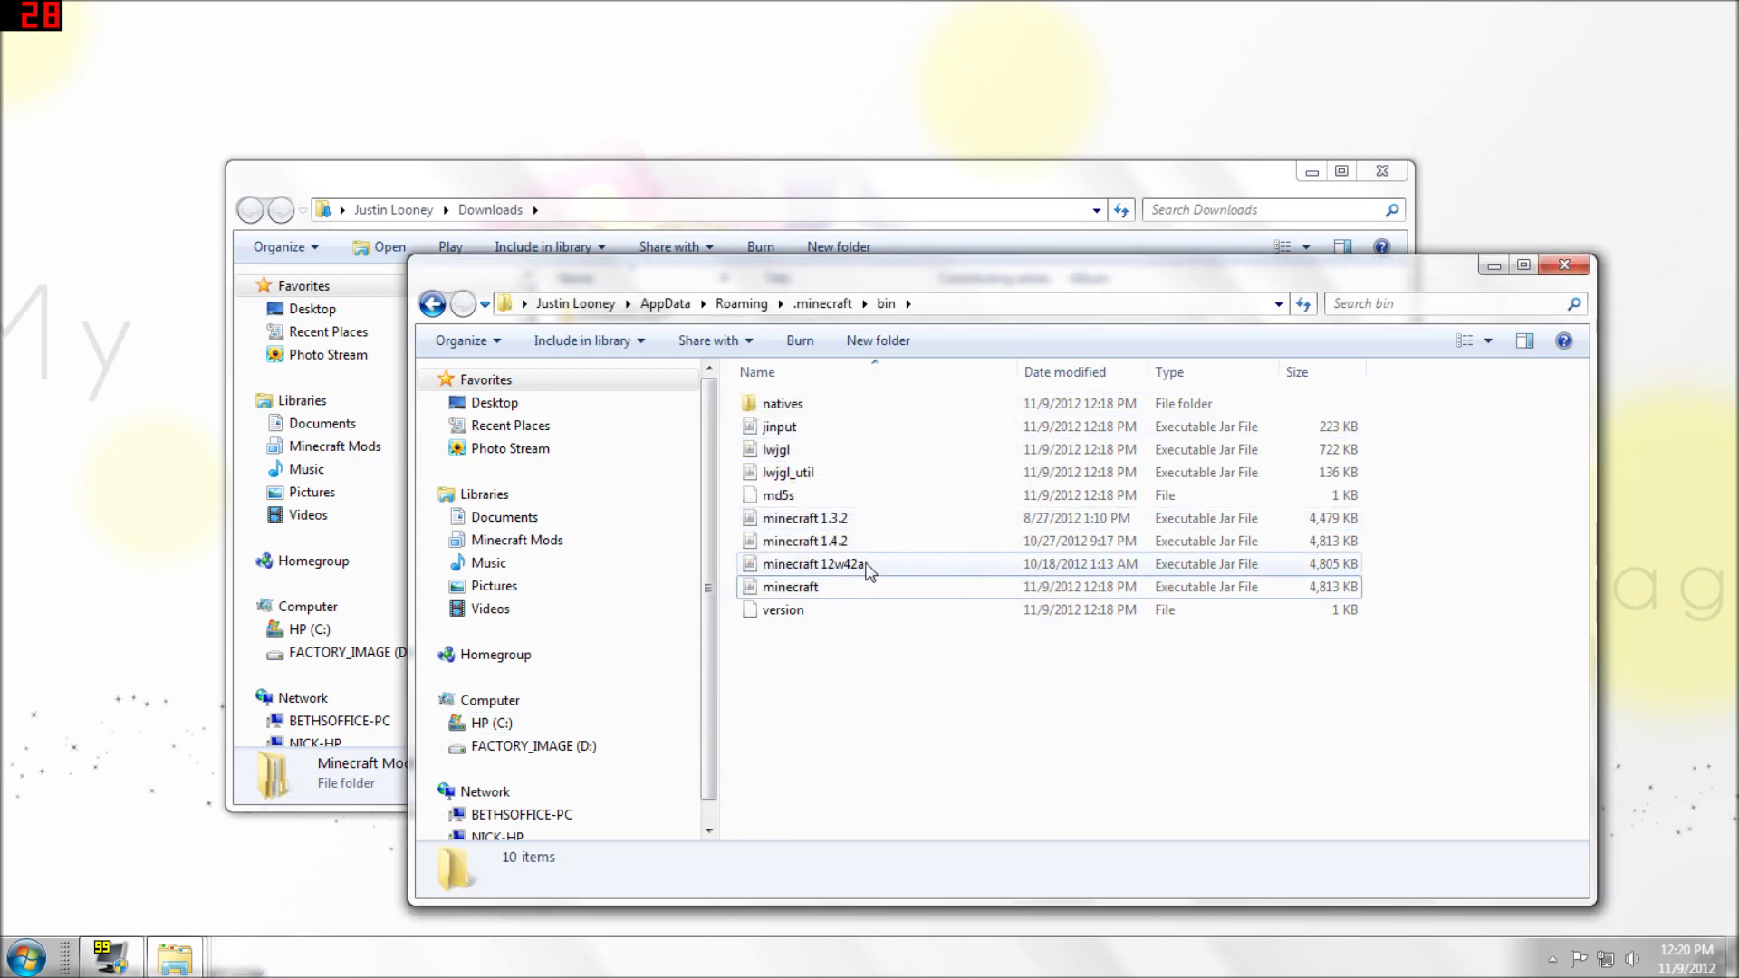
Open the minecraft jar file in the bin folder with 7-Zip File Manager.
{"action": "right_click", "coordinate": [861, 590]}
{"action": "left_click", "coordinate": [833, 600]}
{"action": "right_click", "coordinate": [832, 595]}
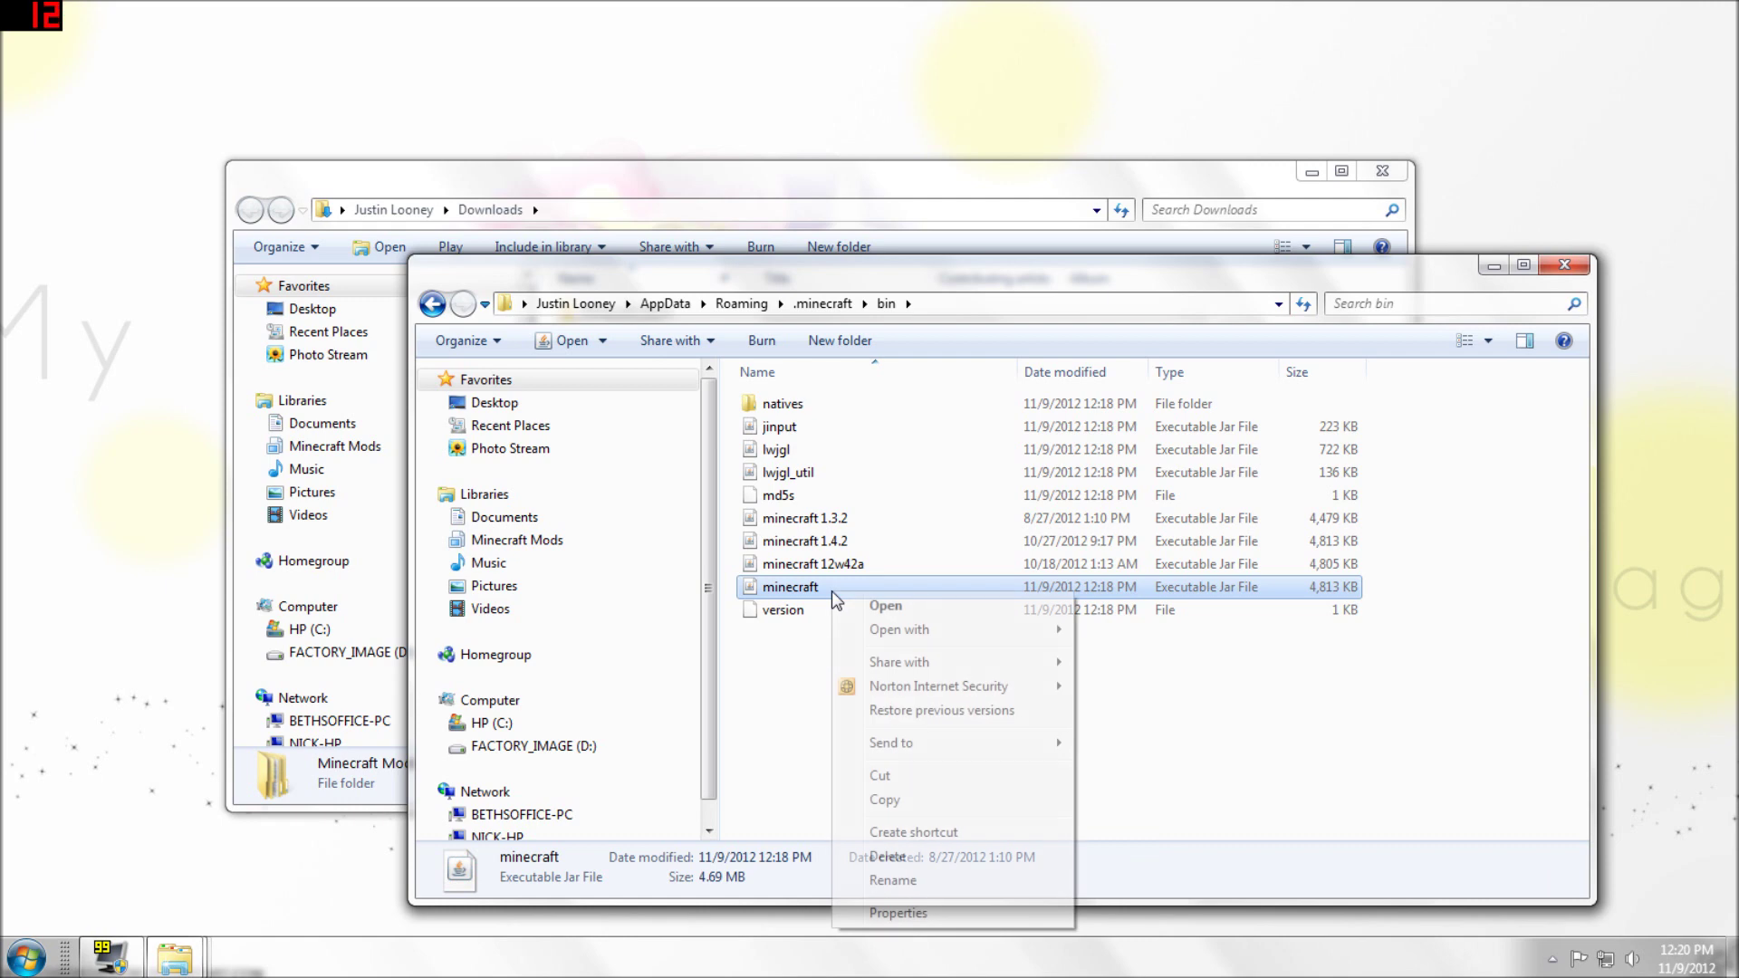
{"action": "mouse_move", "coordinate": [974, 639]}
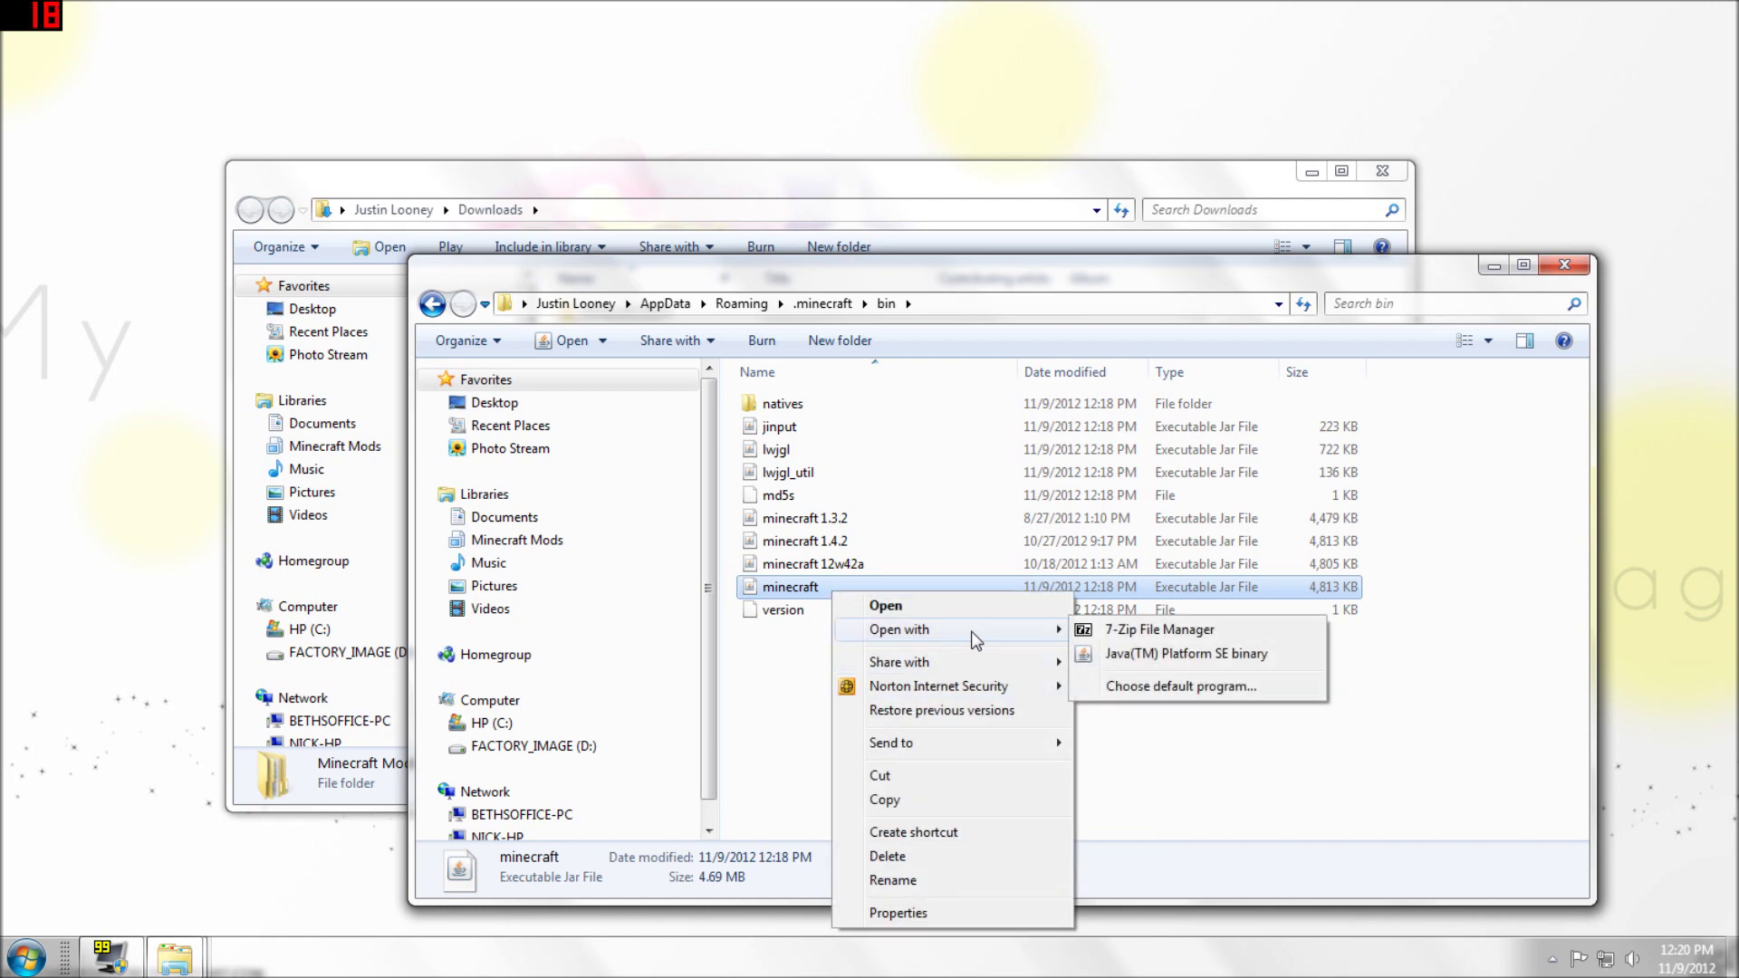
{"action": "left_click", "coordinate": [1119, 631]}
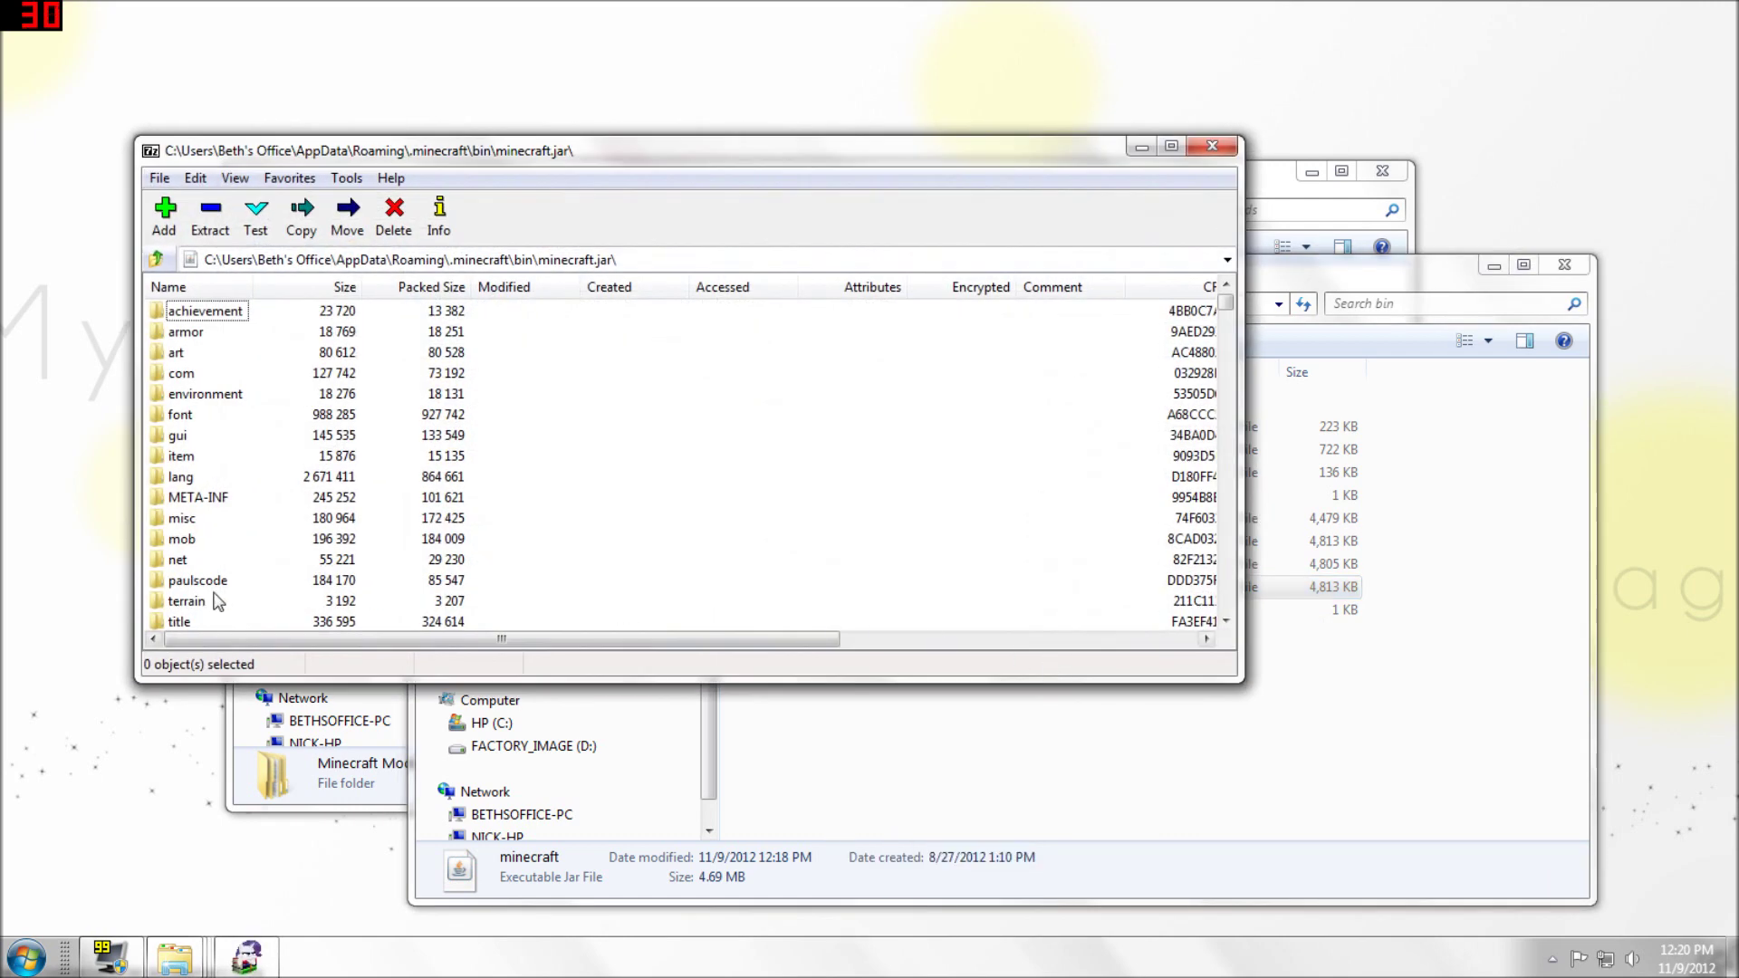
Delete the META-INF folder from minecraft.jar and confirm the deletion.
{"action": "left_click", "coordinate": [181, 501]}
{"action": "key", "text": "Delete"}
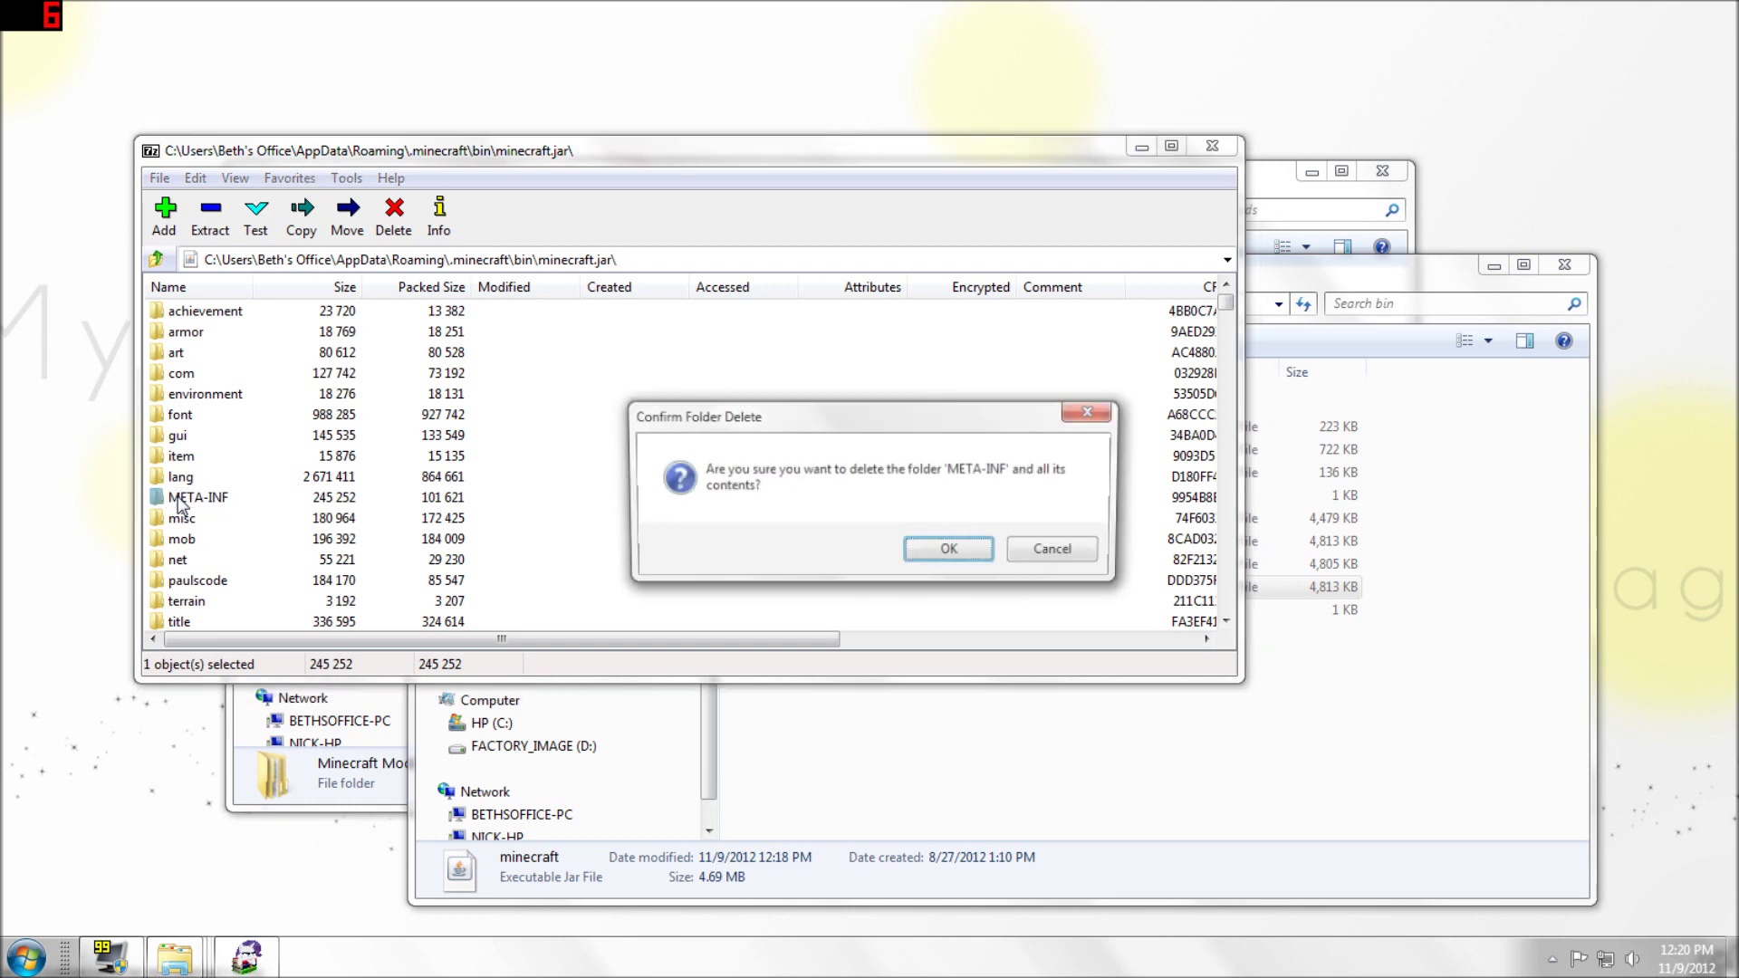
{"action": "left_click", "coordinate": [942, 563]}
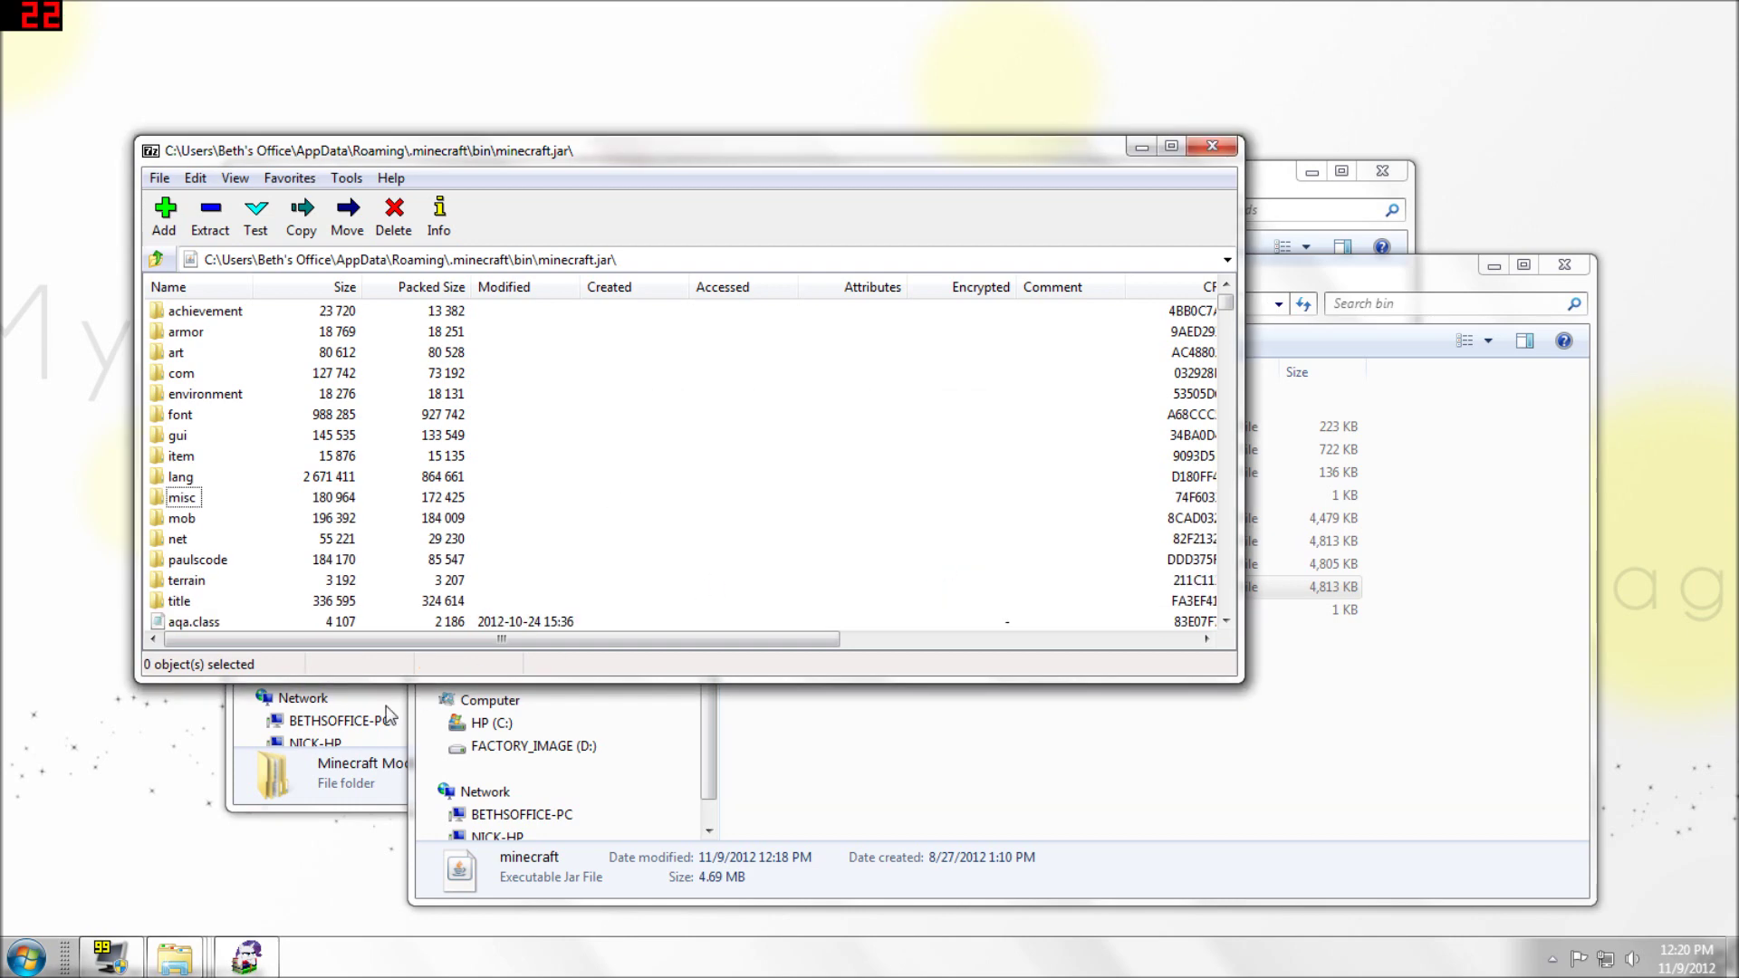
Open MineLittlePony1_4_2_3.zip from the 1.4.2 mods folder in 7-Zip.
{"action": "left_click", "coordinate": [175, 957]}
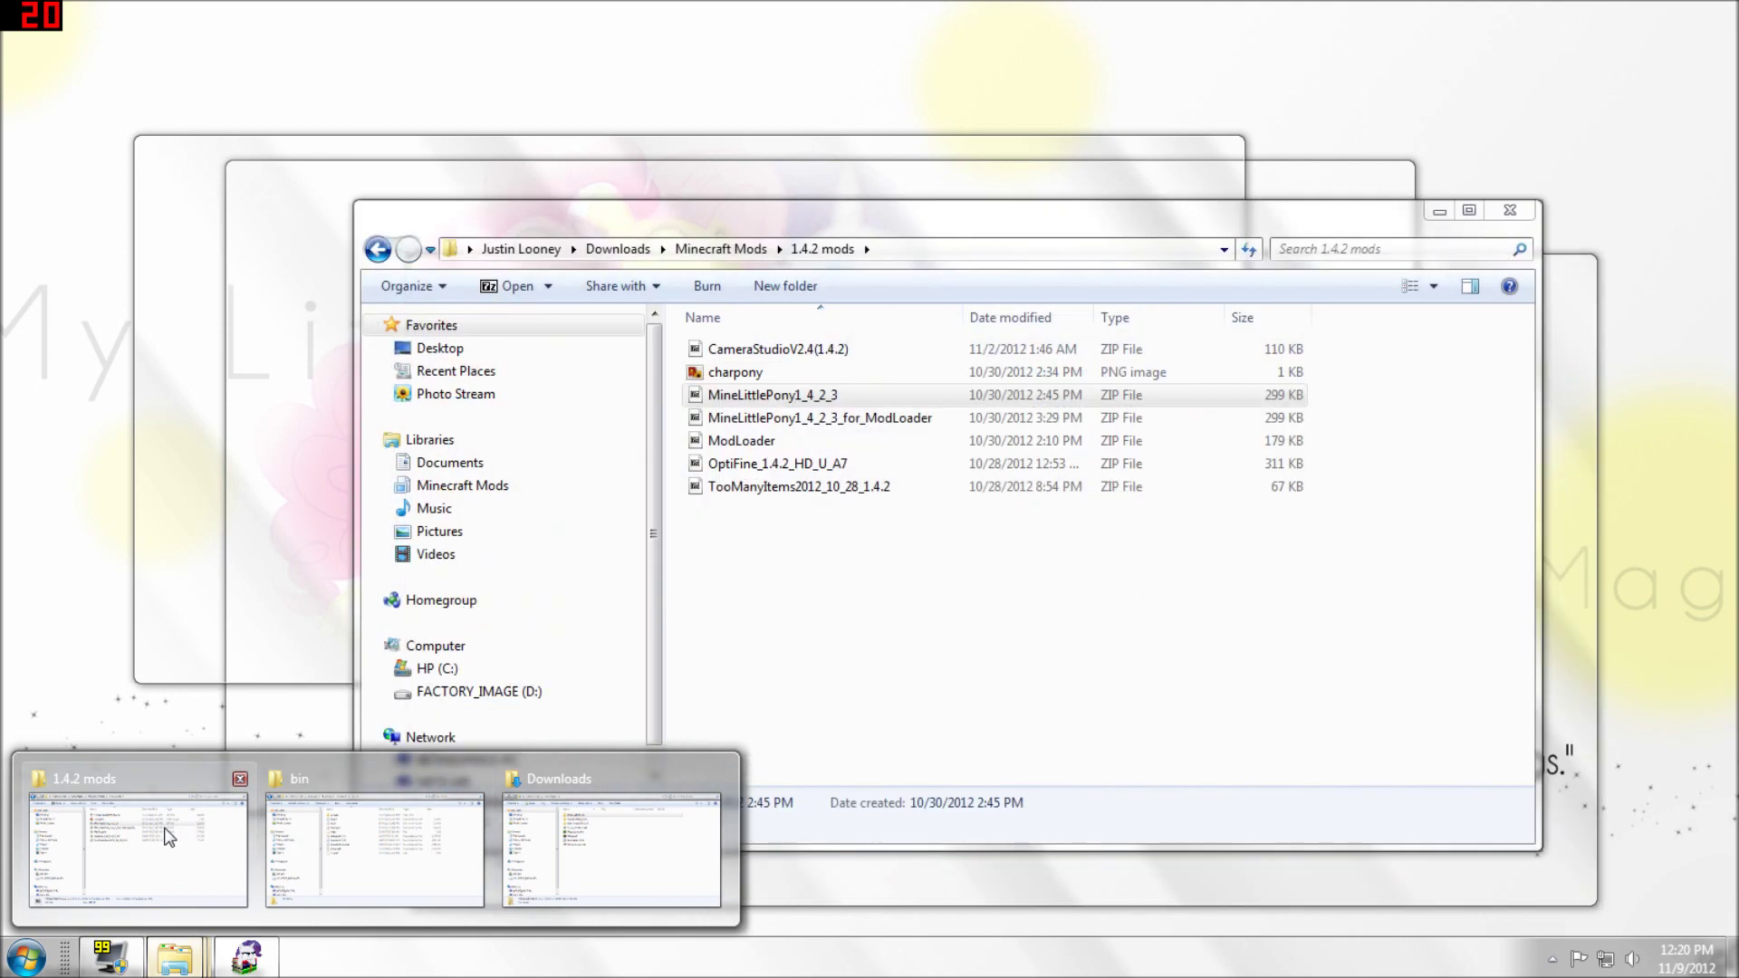
{"action": "left_click", "coordinate": [137, 846]}
{"action": "left_click", "coordinate": [247, 957]}
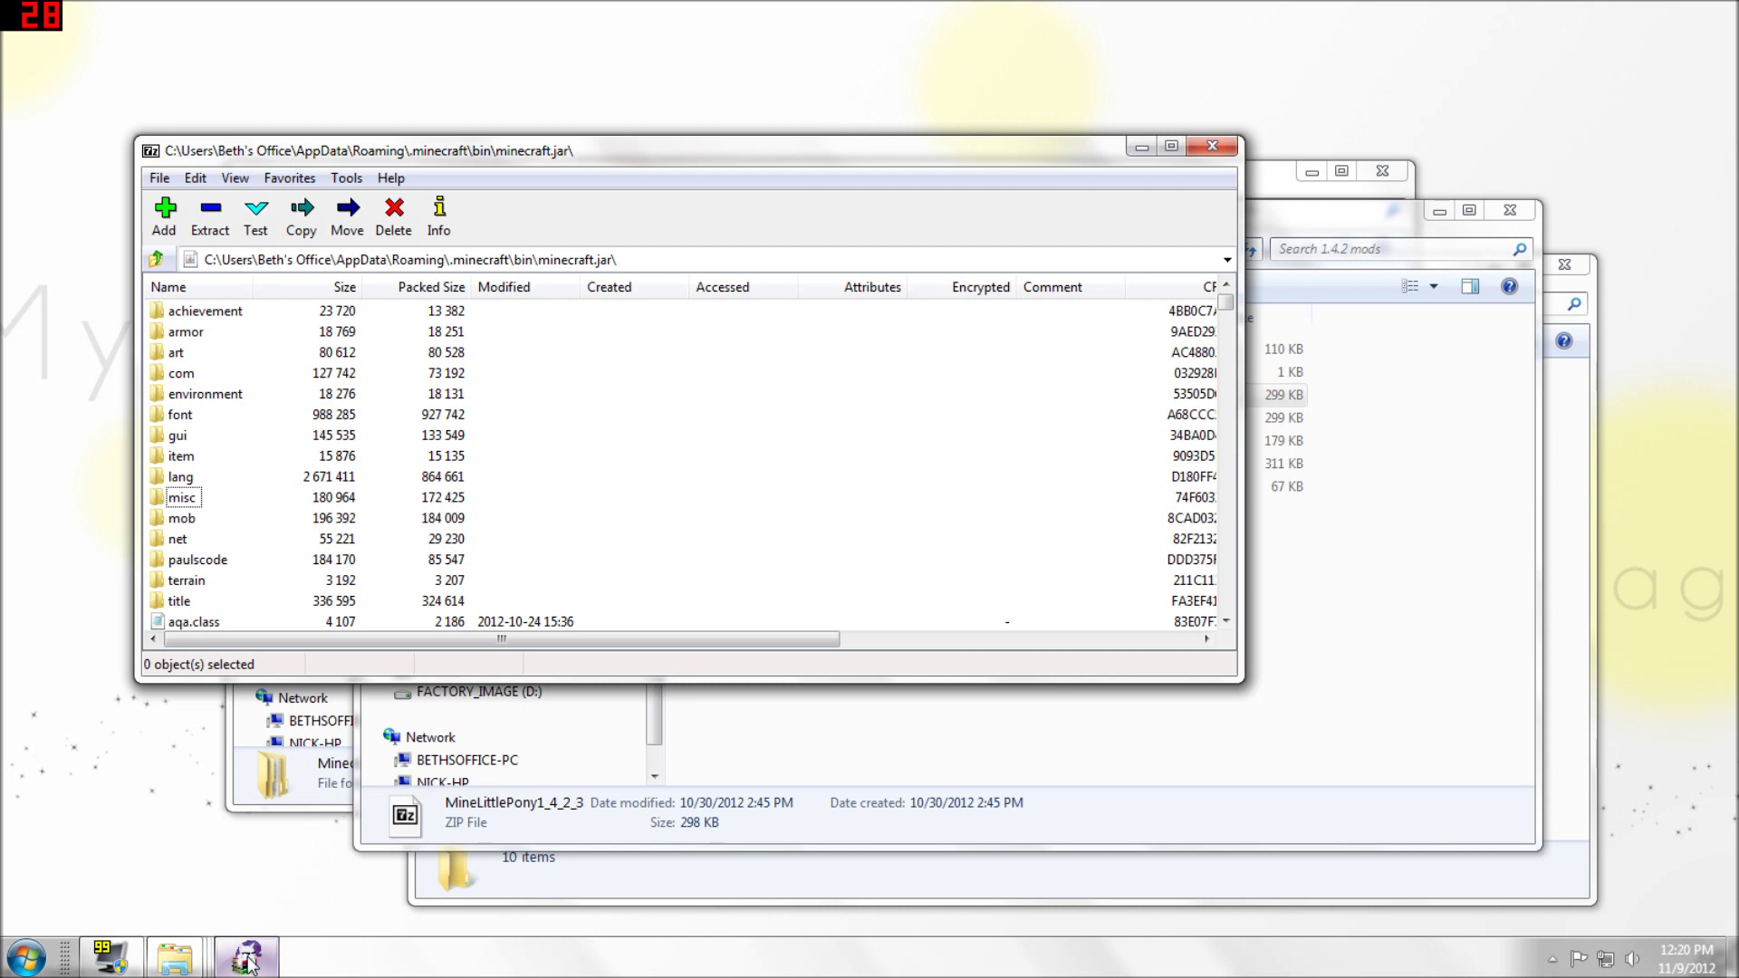
{"action": "left_click", "coordinate": [175, 957]}
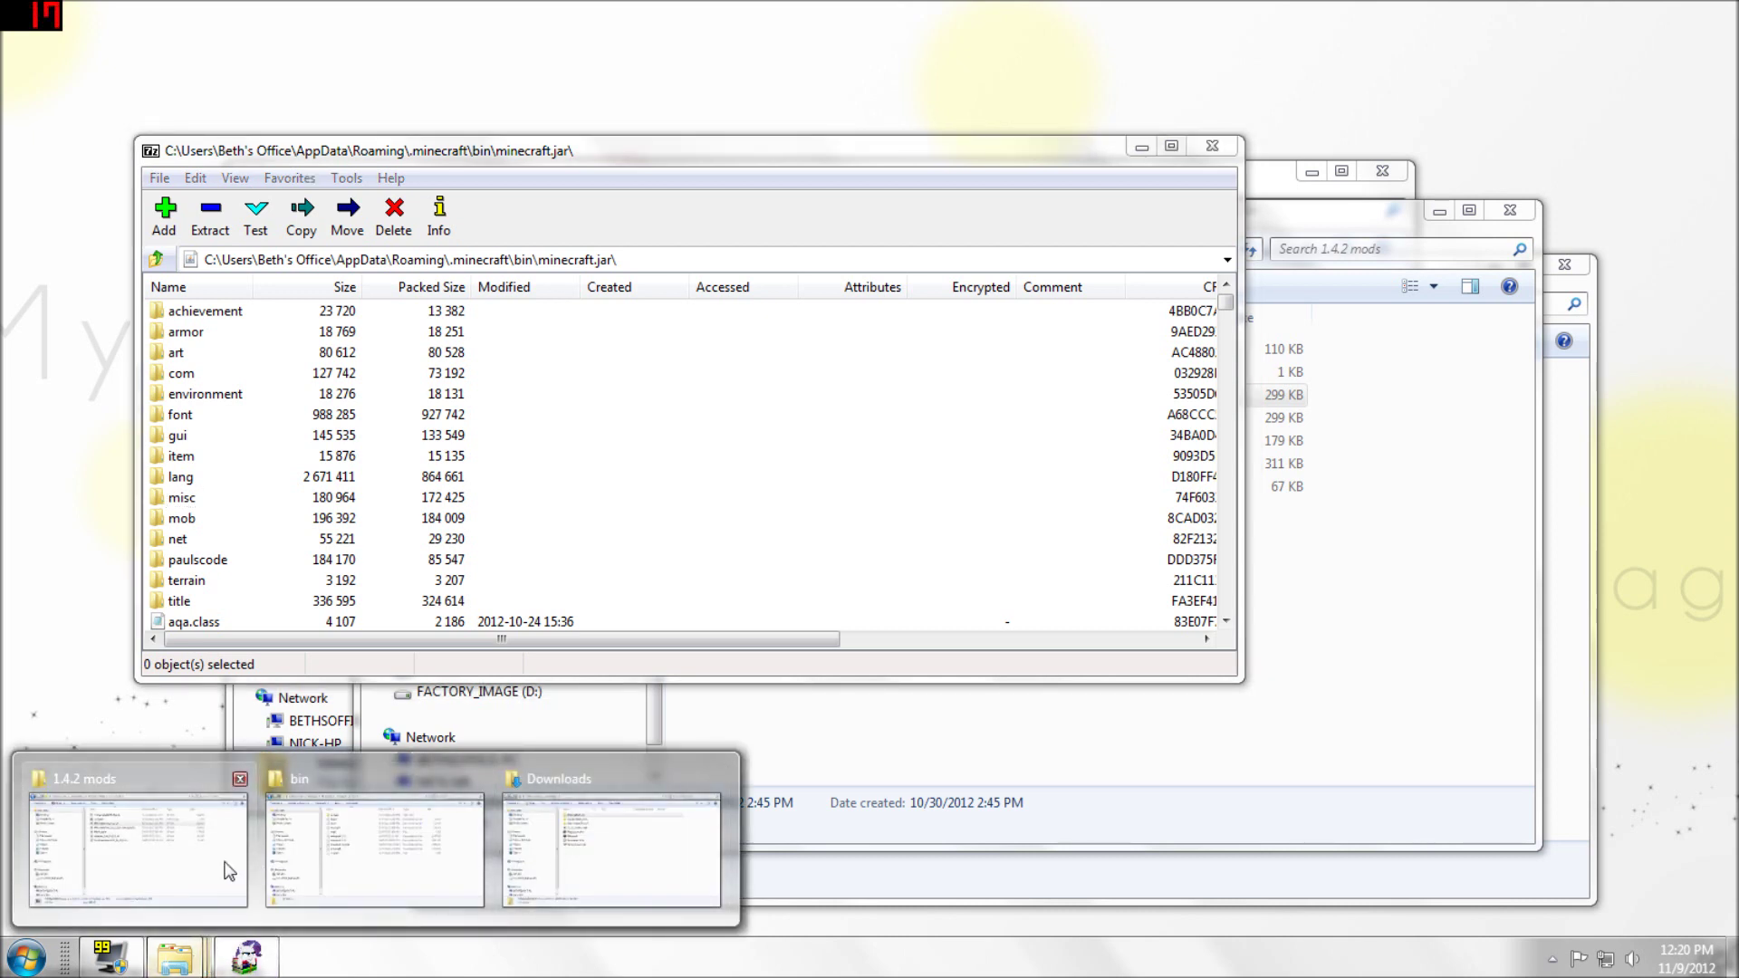
{"action": "left_click", "coordinate": [136, 851]}
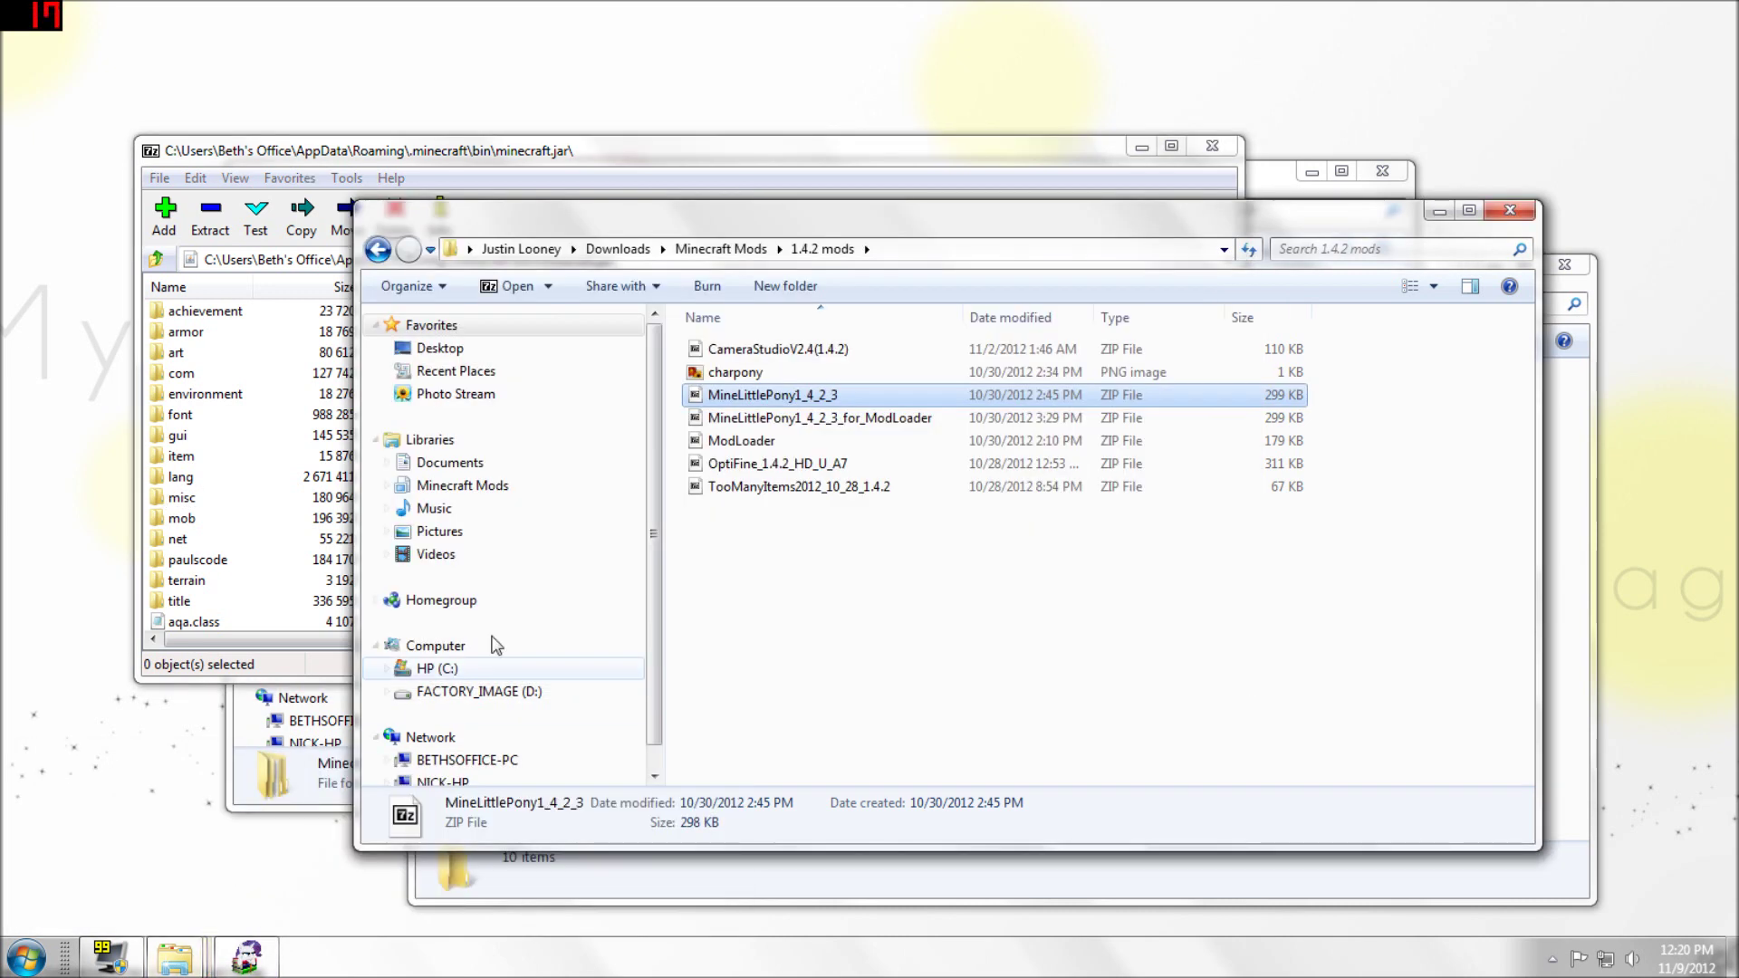
{"action": "double_click", "coordinate": [754, 396]}
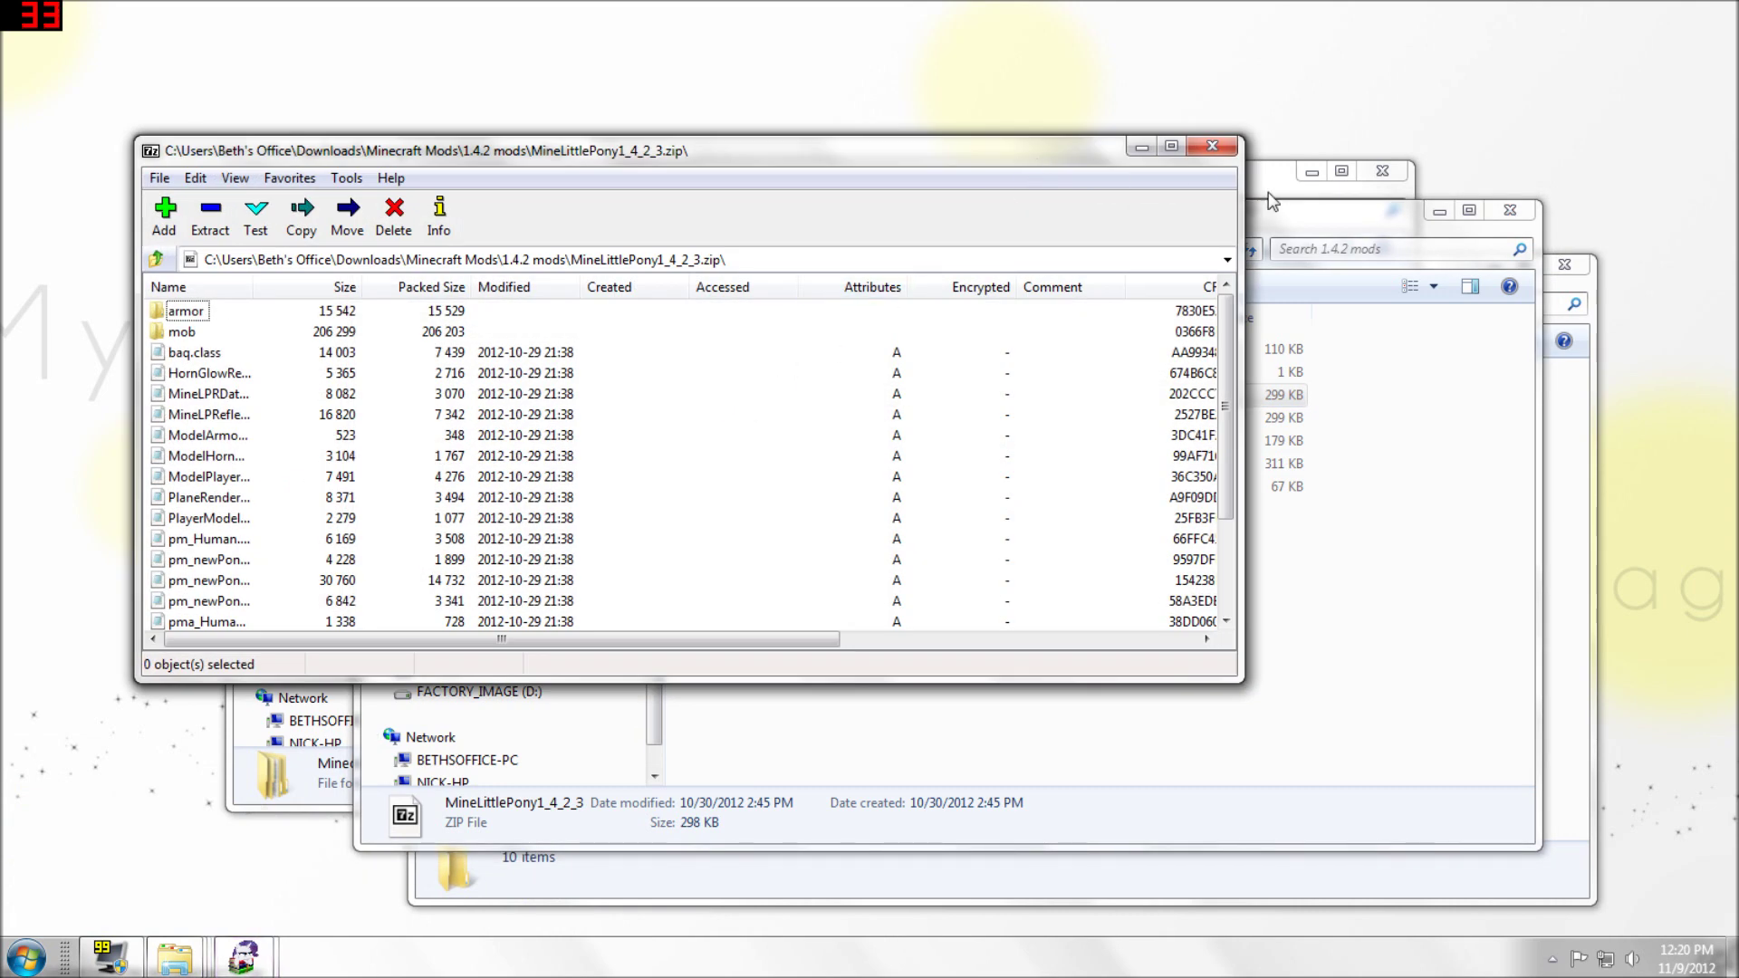
Minimize the open folder windows and arrange minecraft.jar and MineLittlePony1_4_2_3.zip side by side.
{"action": "left_click", "coordinate": [1348, 225]}
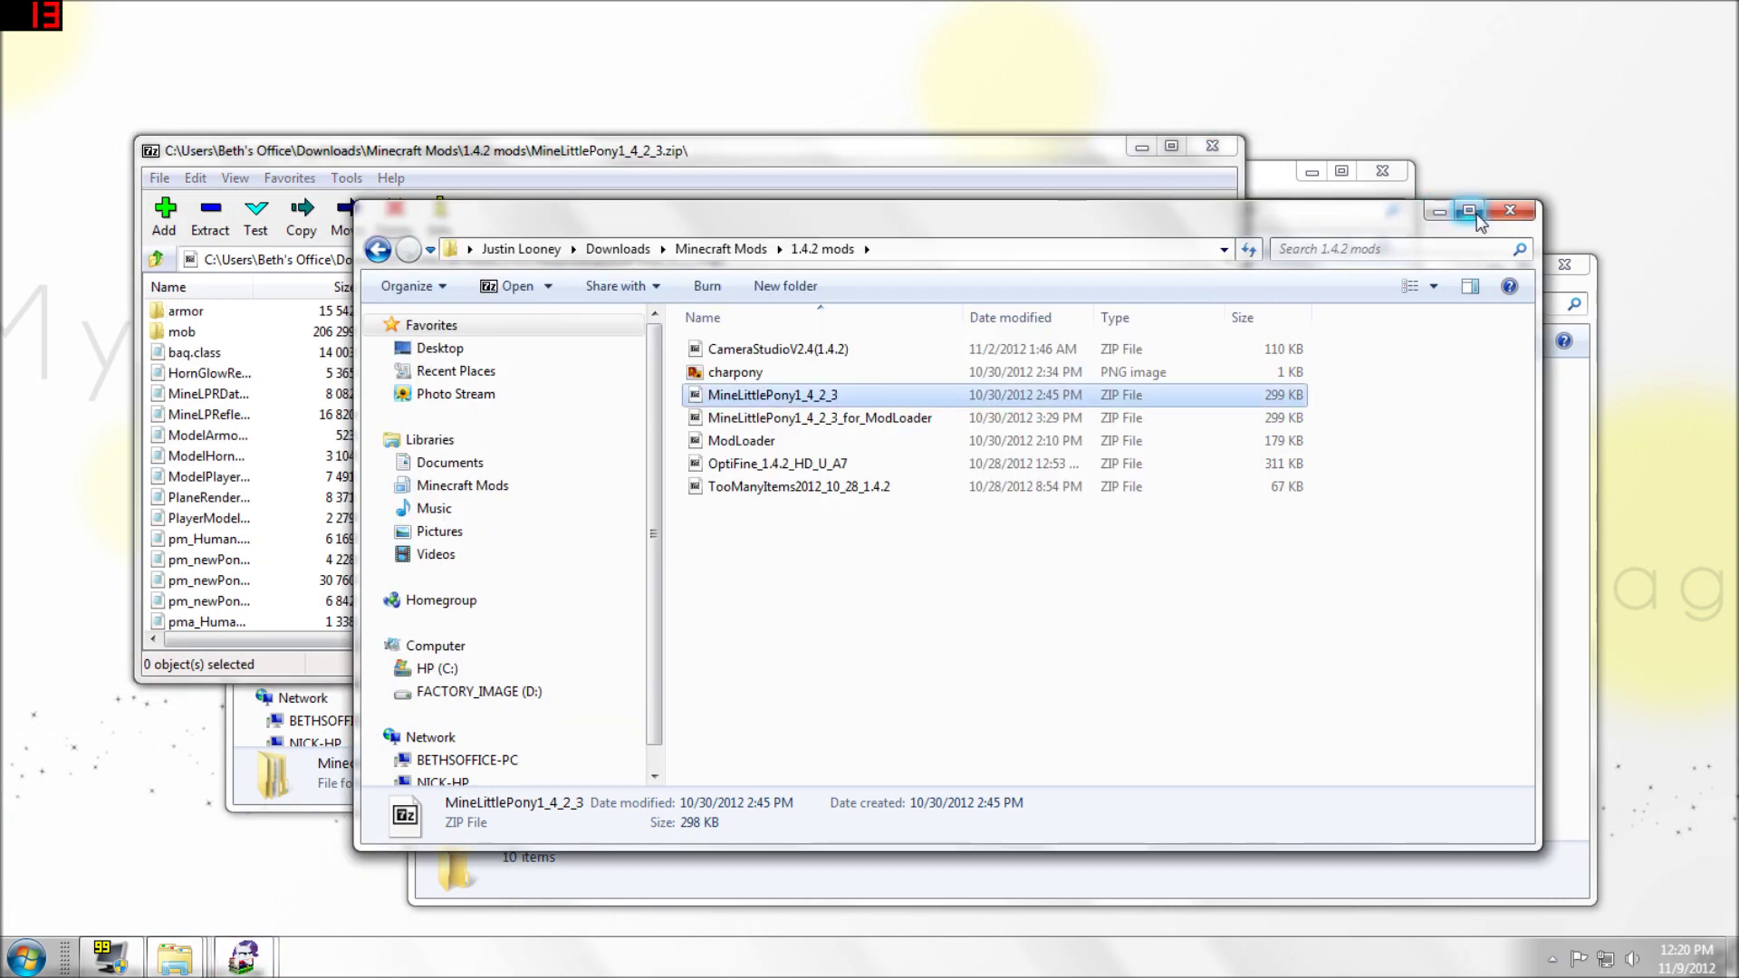
{"action": "left_click", "coordinate": [1440, 212]}
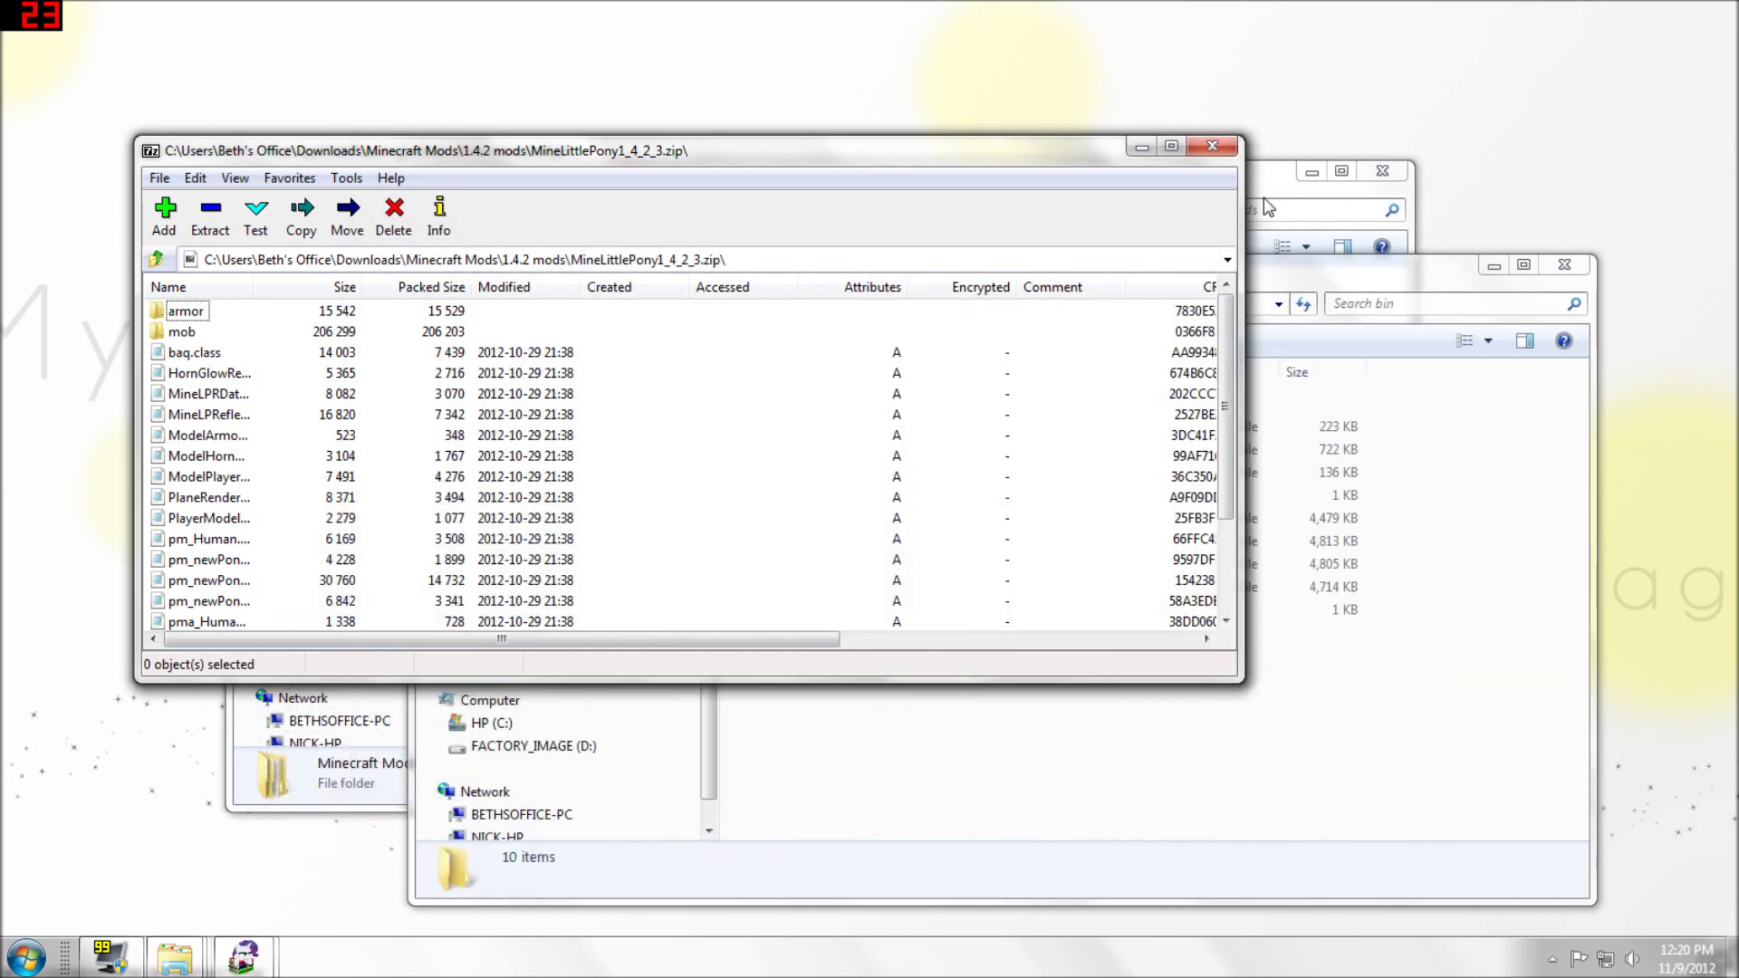
{"action": "left_click_drag", "start_coordinate": [1434, 268], "coordinate": [1420, 268]}
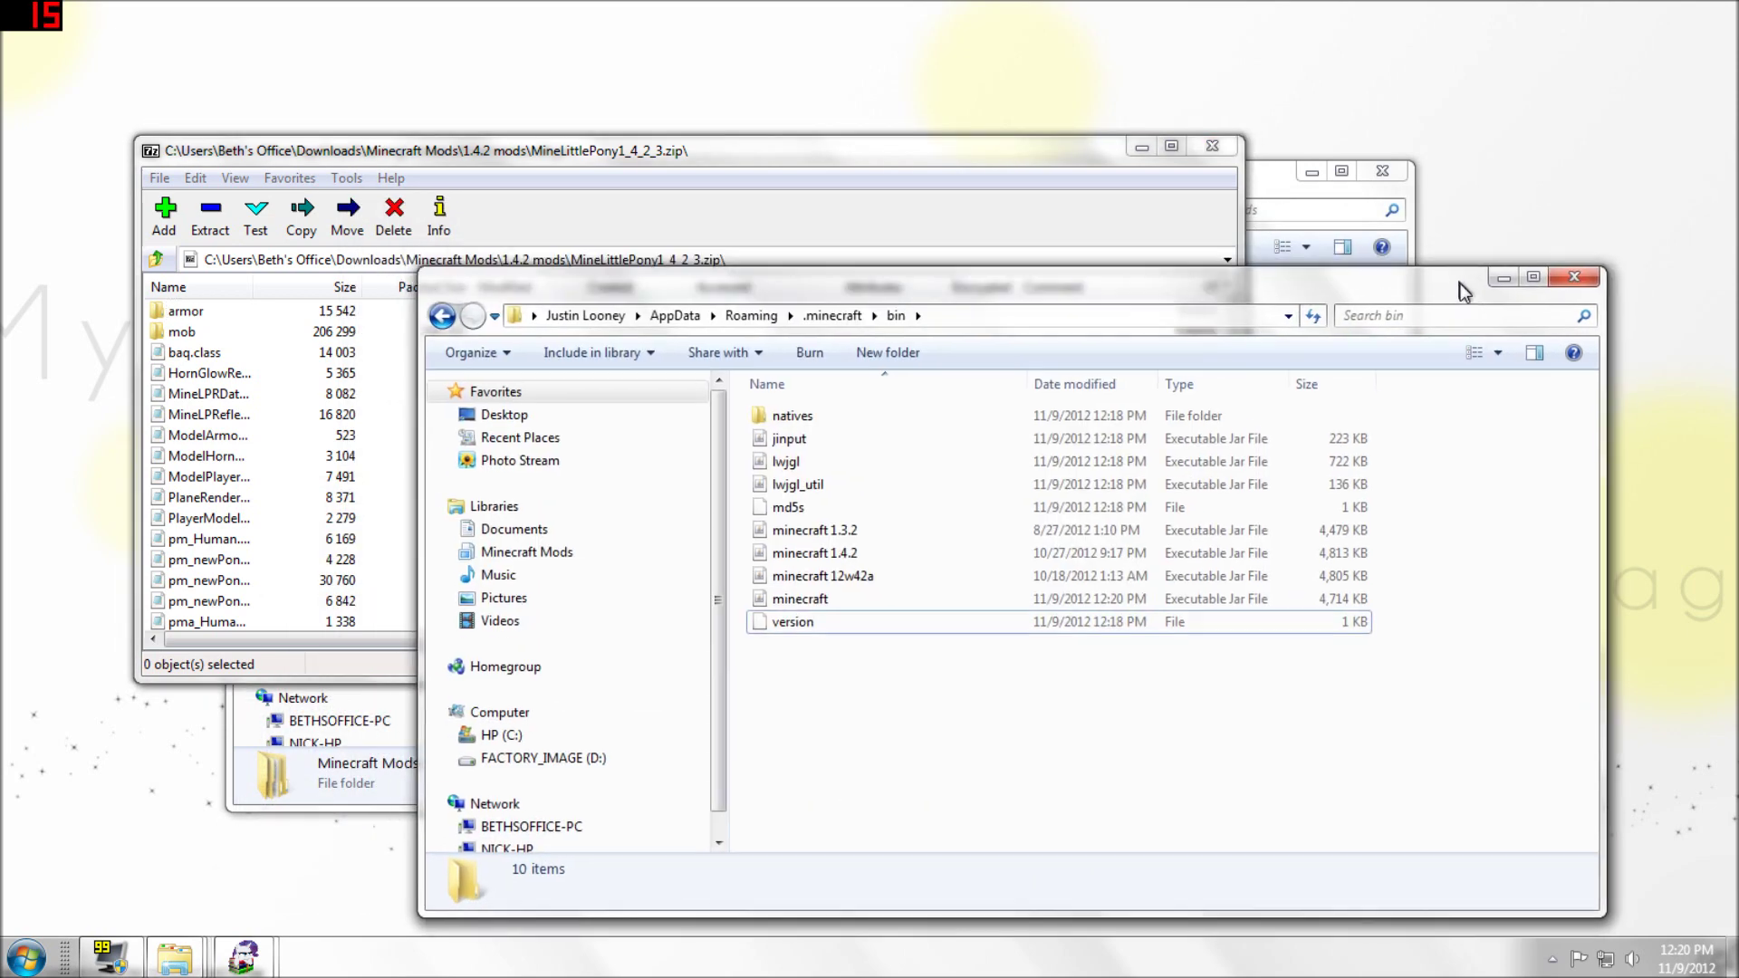
{"action": "left_click", "coordinate": [1479, 265]}
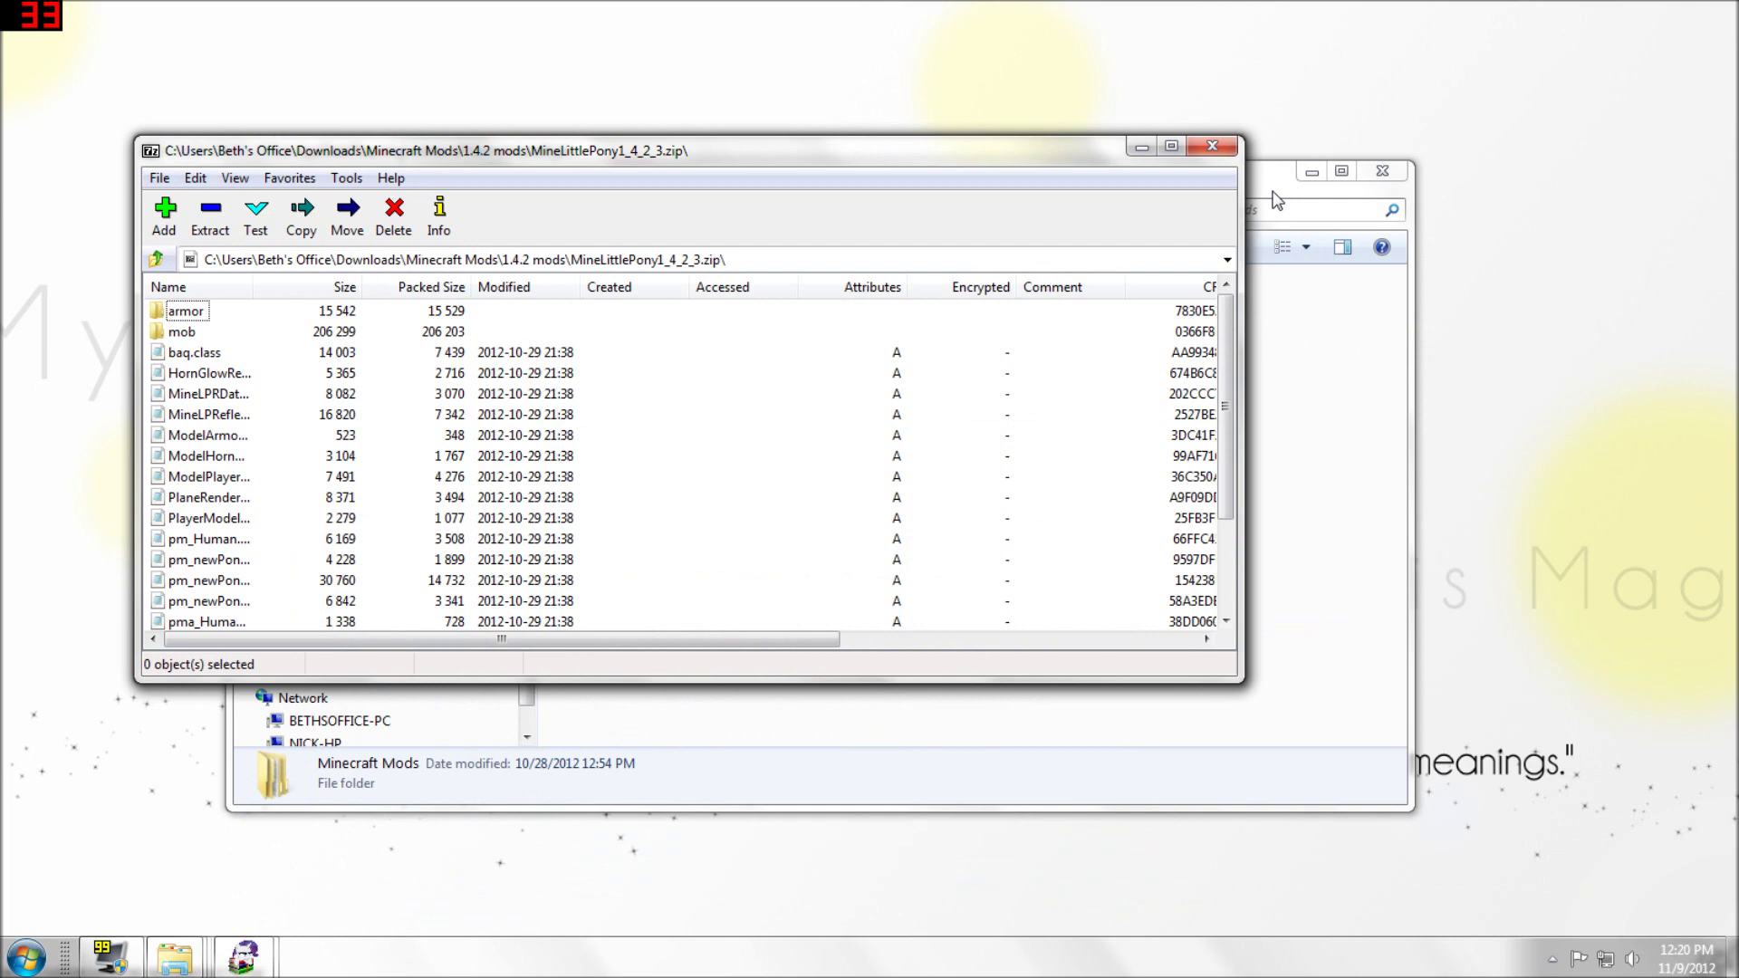
{"action": "left_click", "coordinate": [1274, 192]}
{"action": "left_click", "coordinate": [1312, 172]}
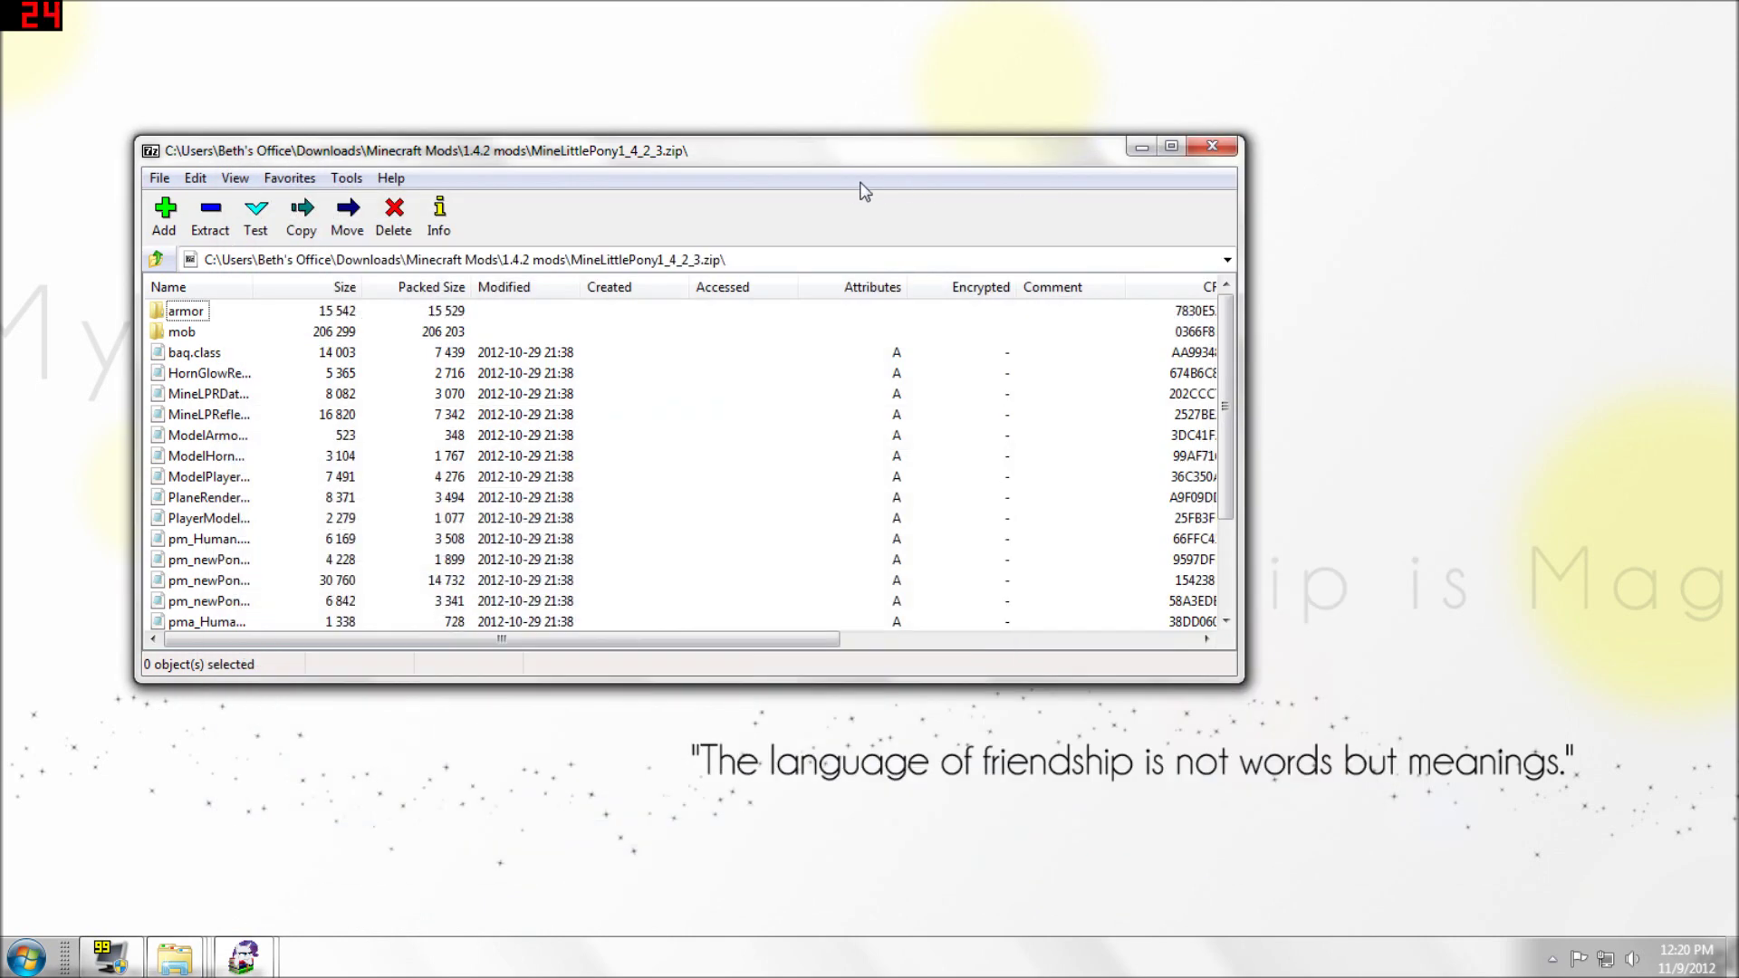
{"action": "left_click_drag", "start_coordinate": [938, 174], "coordinate": [1738, 199]}
{"action": "left_click_drag", "start_coordinate": [590, 162], "coordinate": [2, 160]}
Copy all the loose class files from MineLittlePony1_4_2_3.zip into the root of minecraft.jar and confirm the copy.
{"action": "left_click_drag", "start_coordinate": [1098, 681], "coordinate": [907, 215]}
{"action": "left_click_drag", "start_coordinate": [932, 299], "coordinate": [633, 690]}
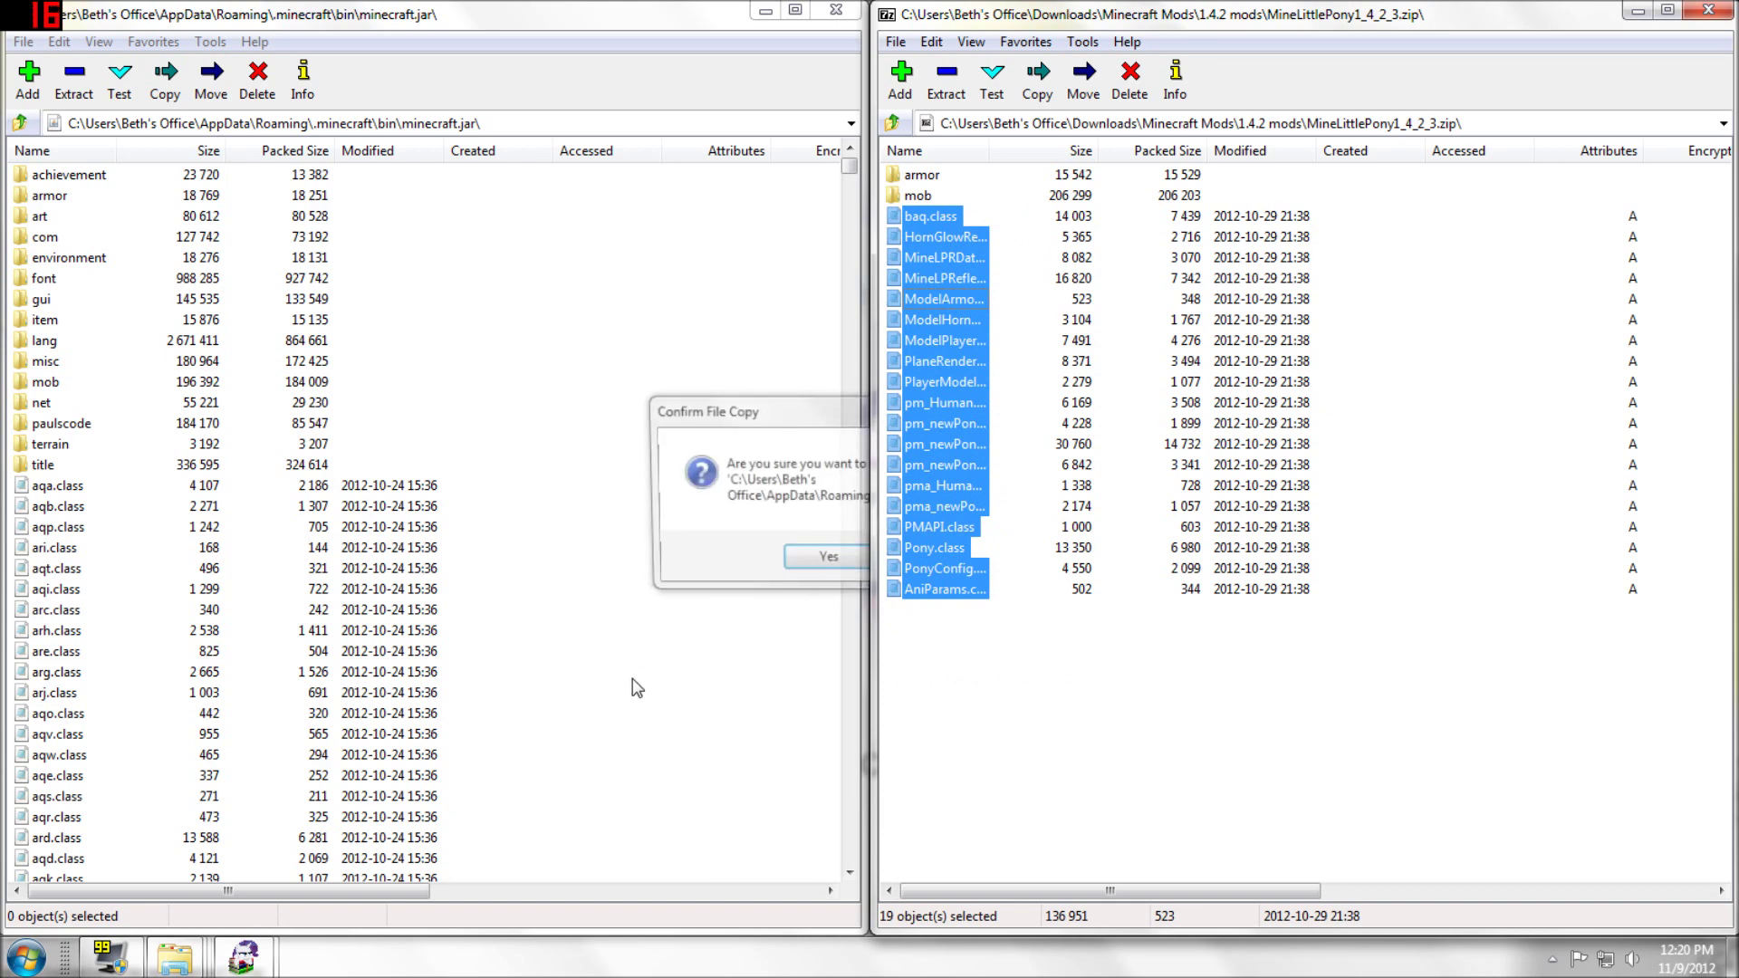
{"action": "left_click", "coordinate": [828, 555]}
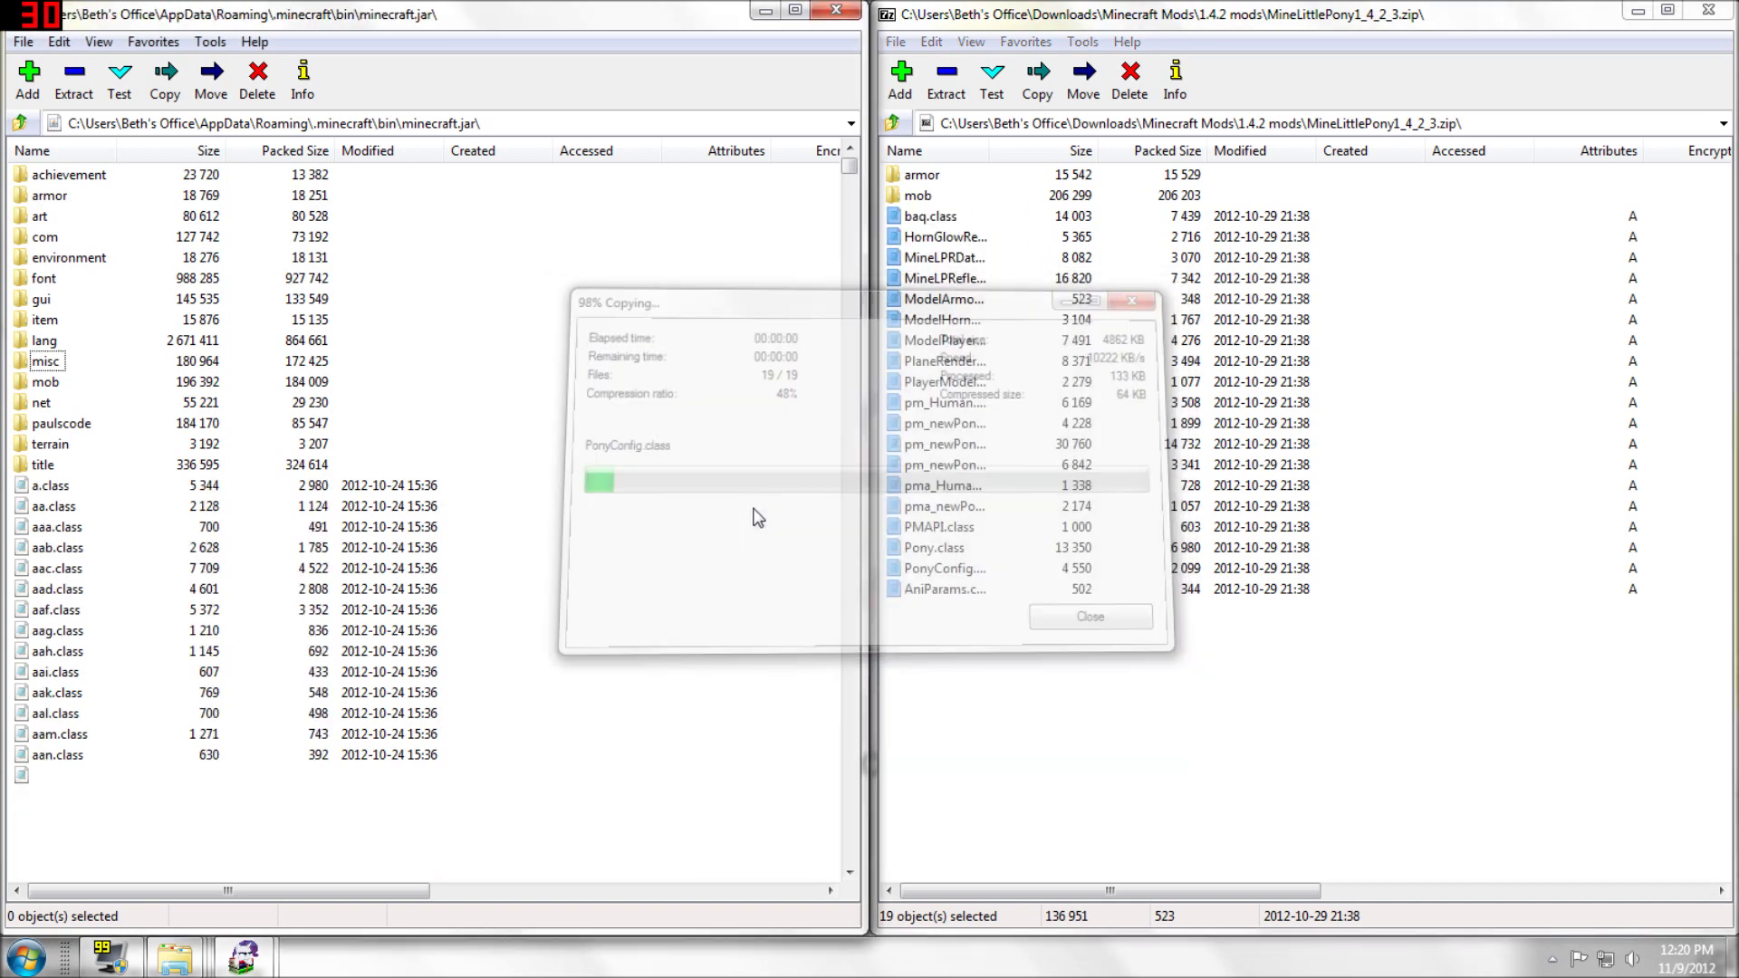
Copy all the images from the mod's armor folder into the armor folder of minecraft.jar and confirm the copy.
{"action": "double_click", "coordinate": [925, 177]}
{"action": "left_click", "coordinate": [36, 197]}
{"action": "double_click", "coordinate": [32, 199]}
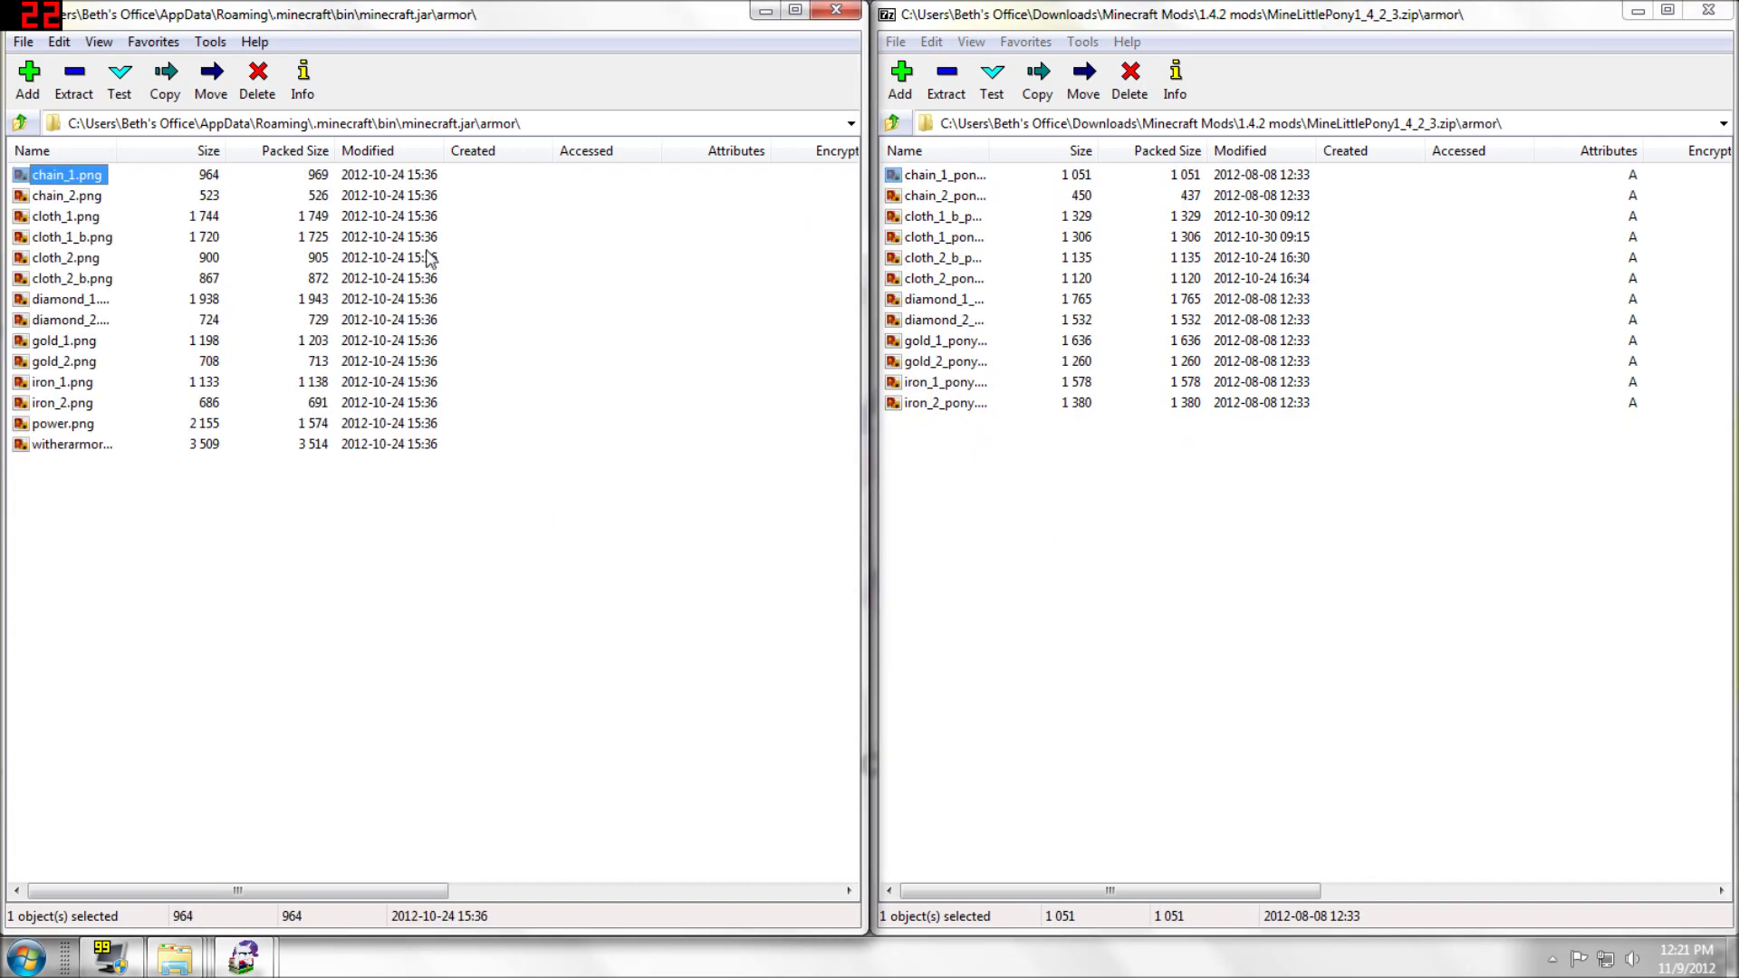
{"action": "left_click_drag", "start_coordinate": [1115, 590], "coordinate": [790, 149]}
{"action": "left_click_drag", "start_coordinate": [922, 237], "coordinate": [924, 257]}
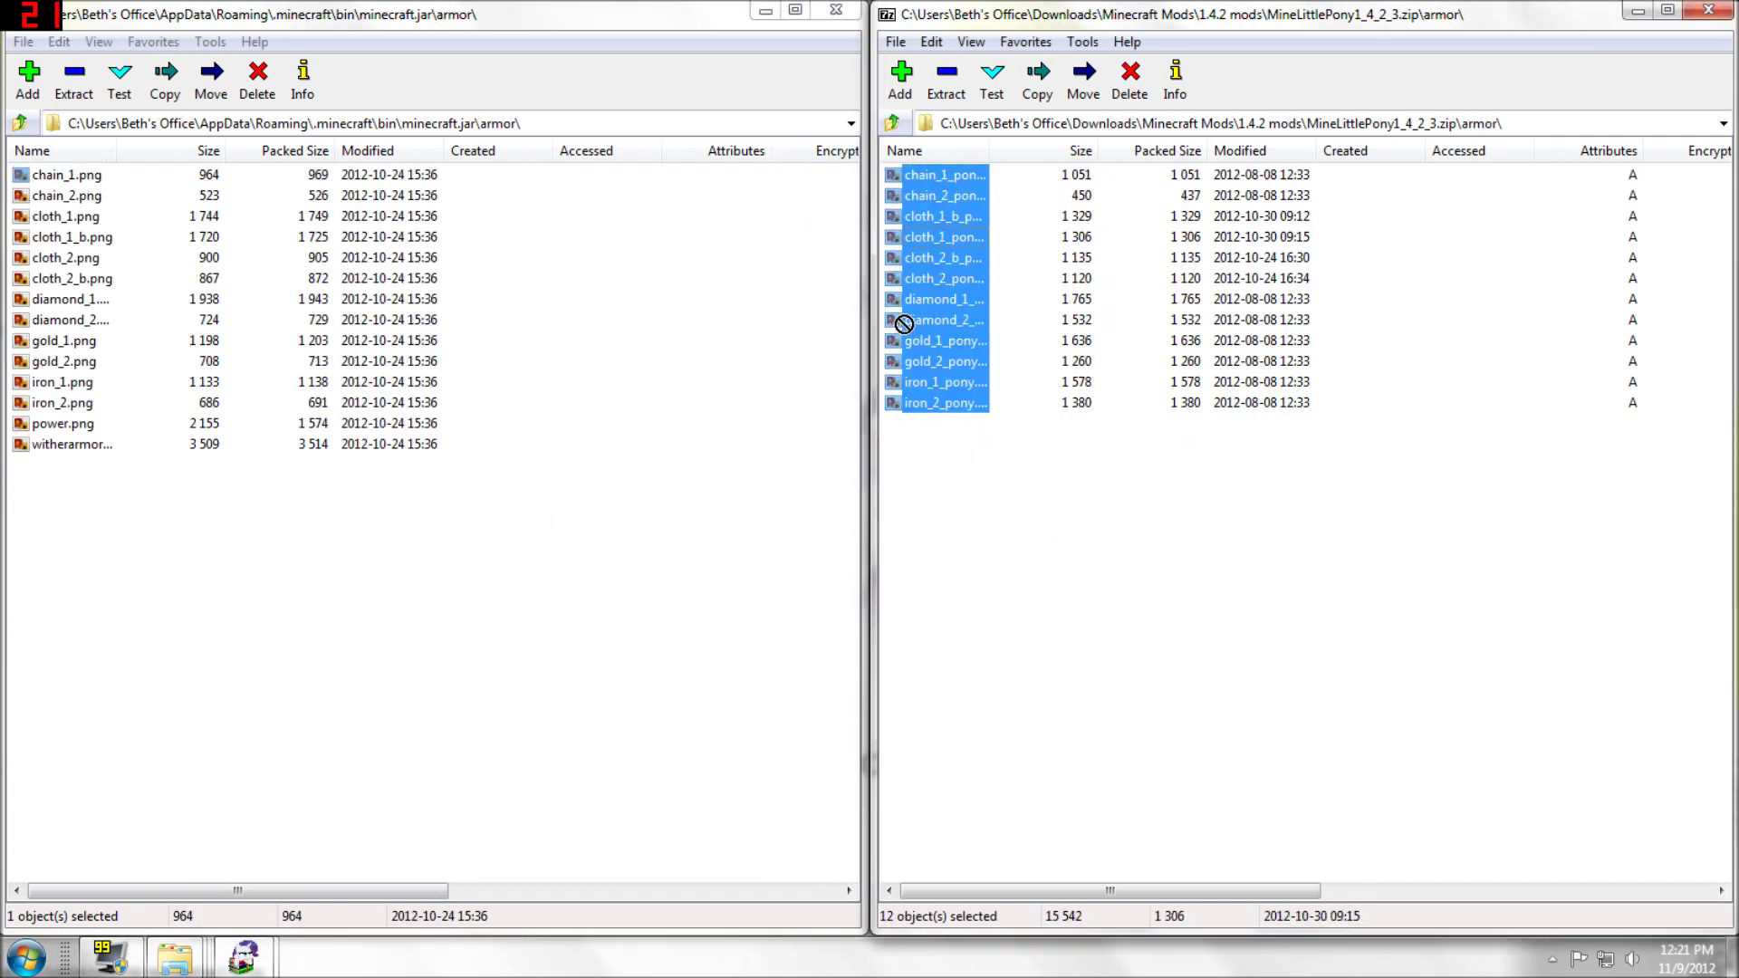
{"action": "left_click_drag", "start_coordinate": [578, 563], "coordinate": [578, 565]}
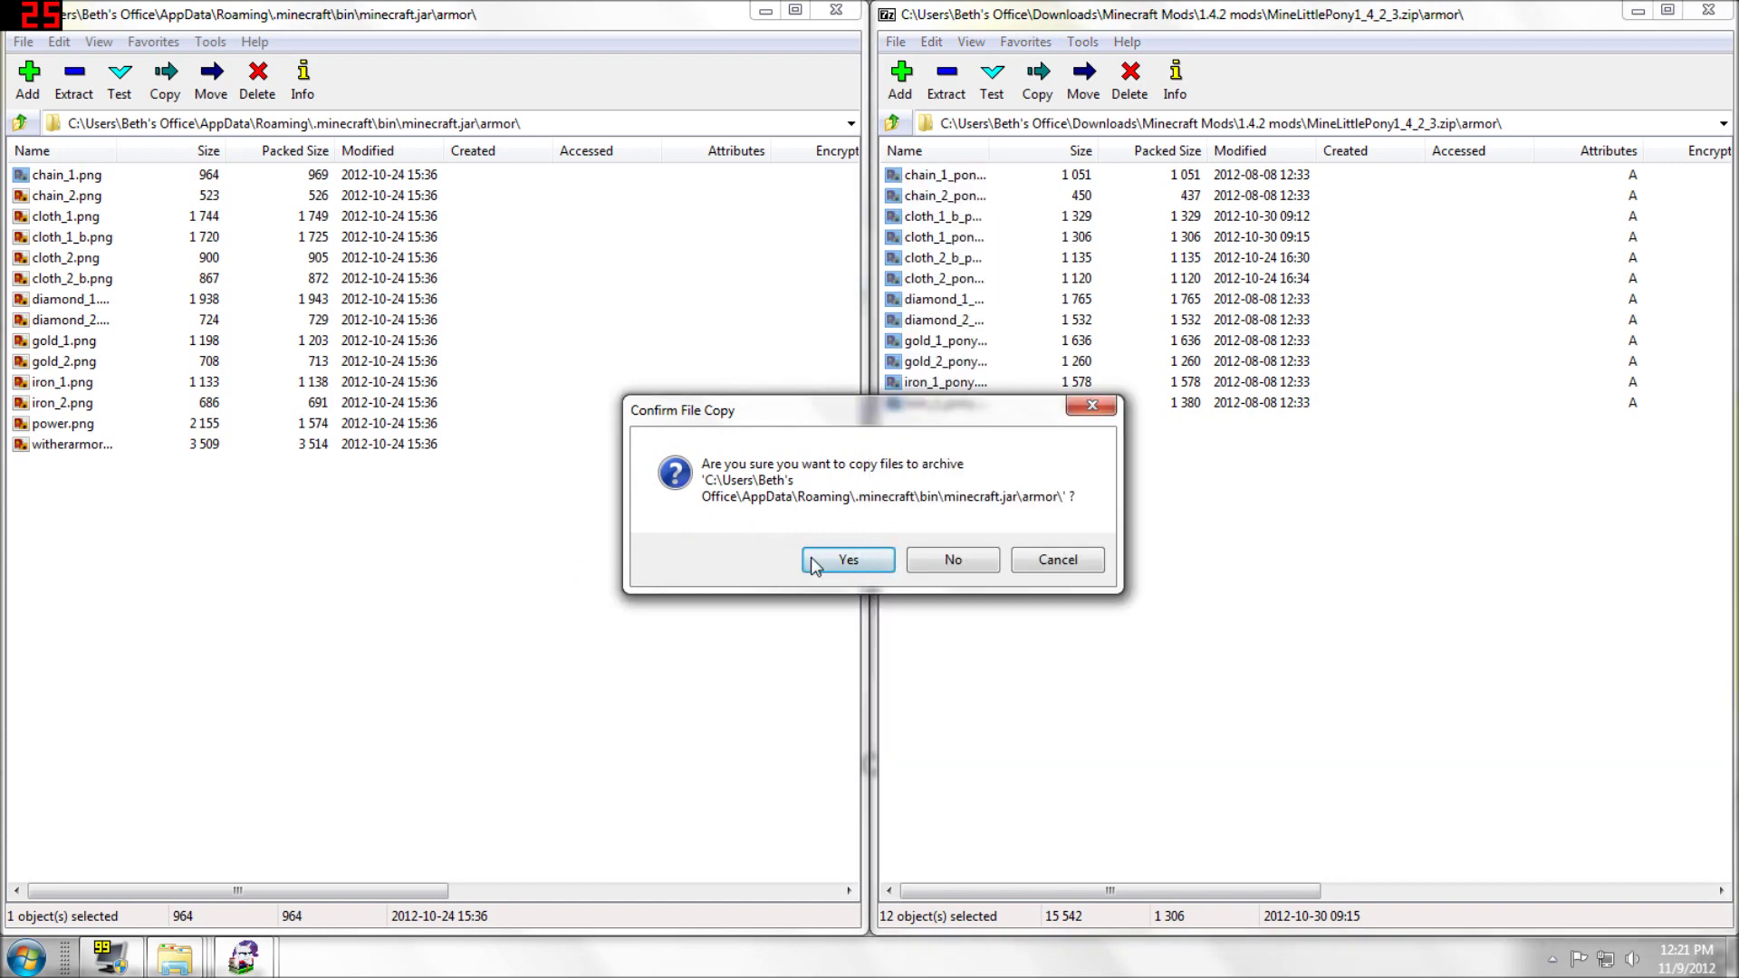
{"action": "left_click", "coordinate": [813, 556]}
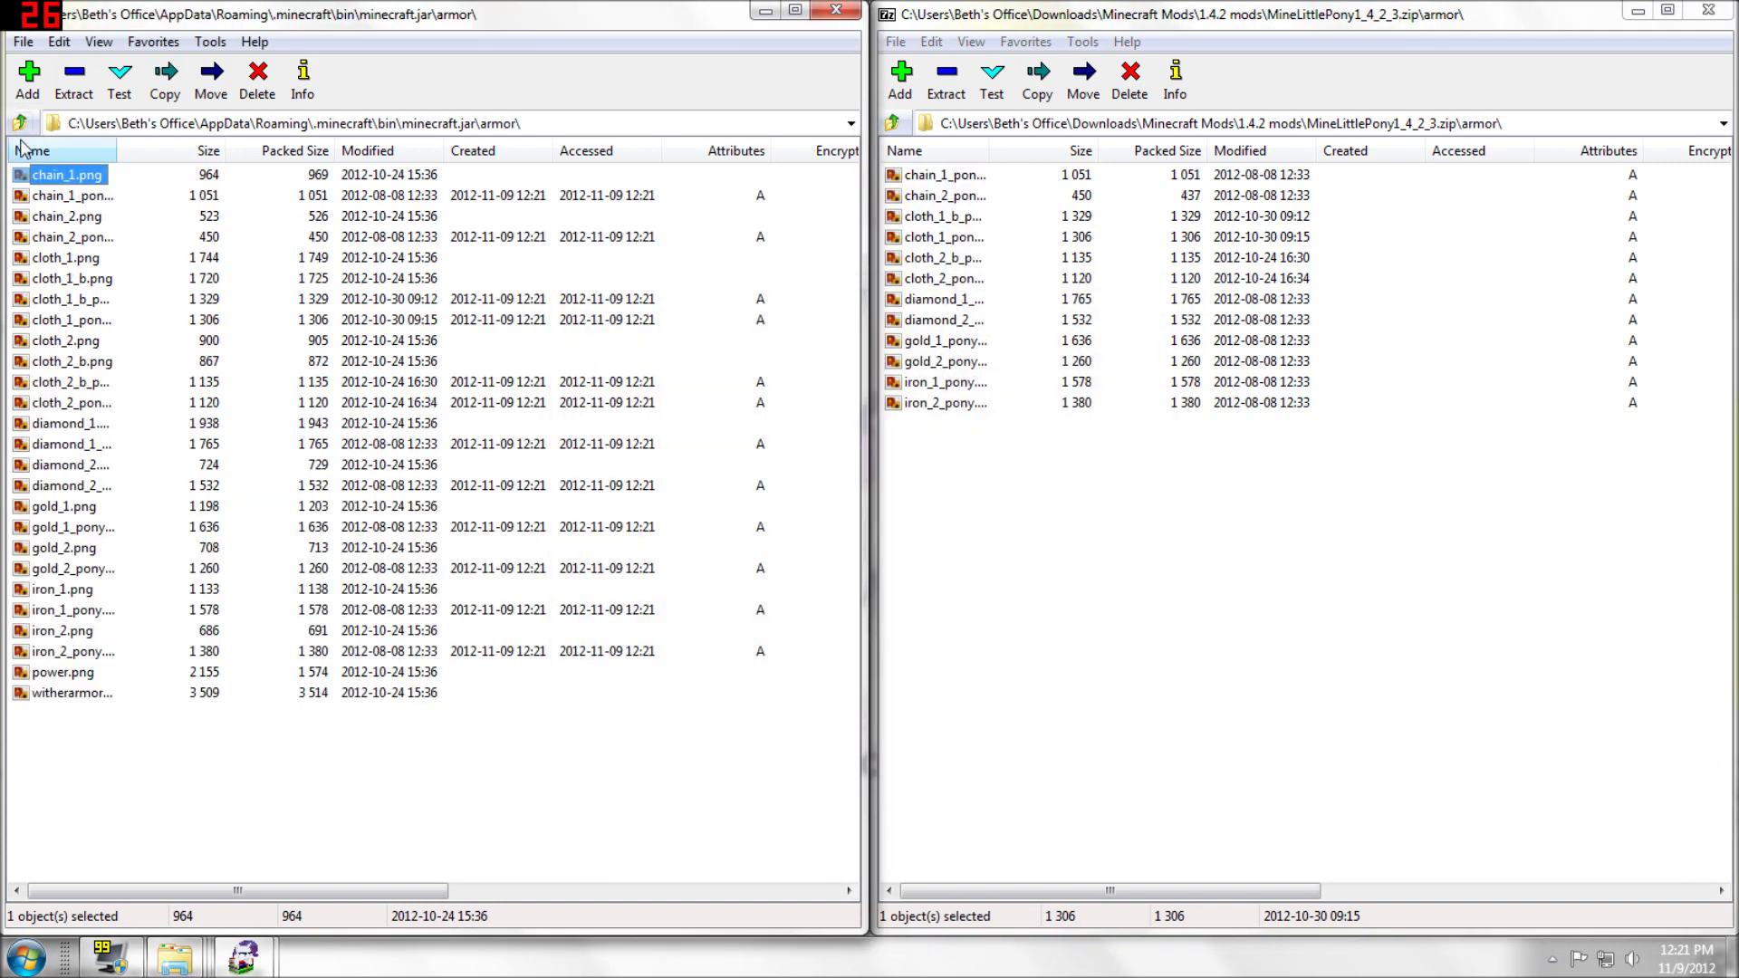
Copy all the files from the mod's mob folder into the mob folder of minecraft.jar and confirm the copy.
{"action": "left_click", "coordinate": [22, 126]}
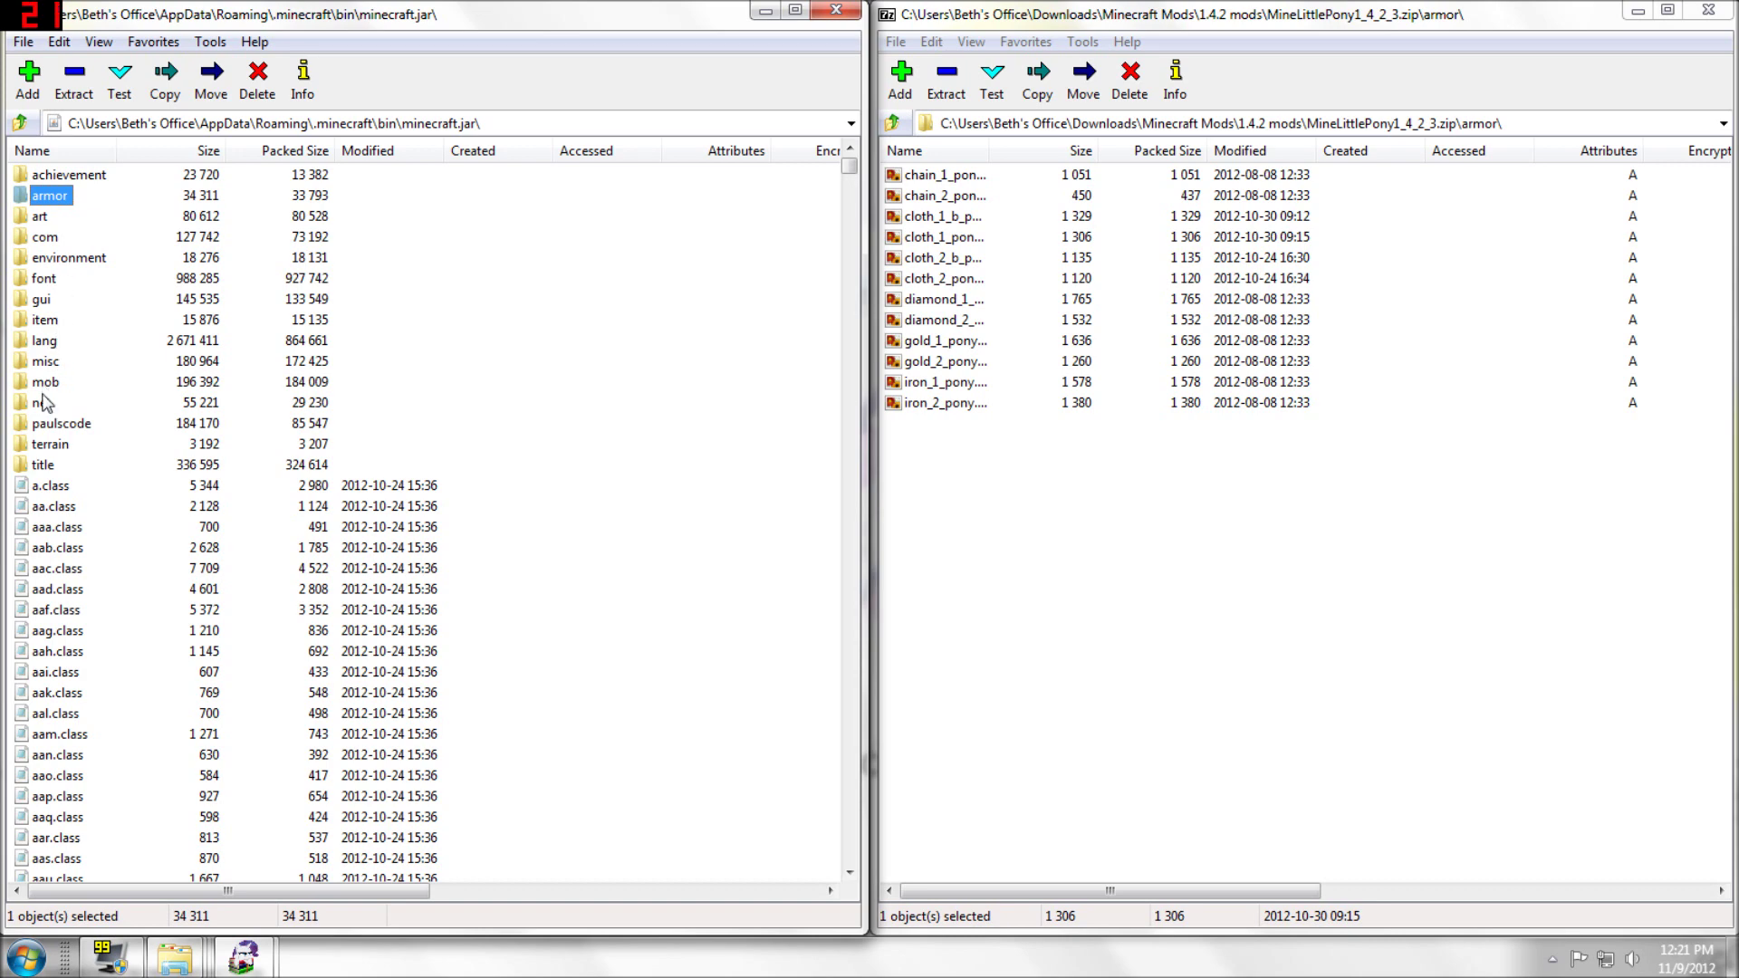
{"action": "left_click", "coordinate": [893, 123]}
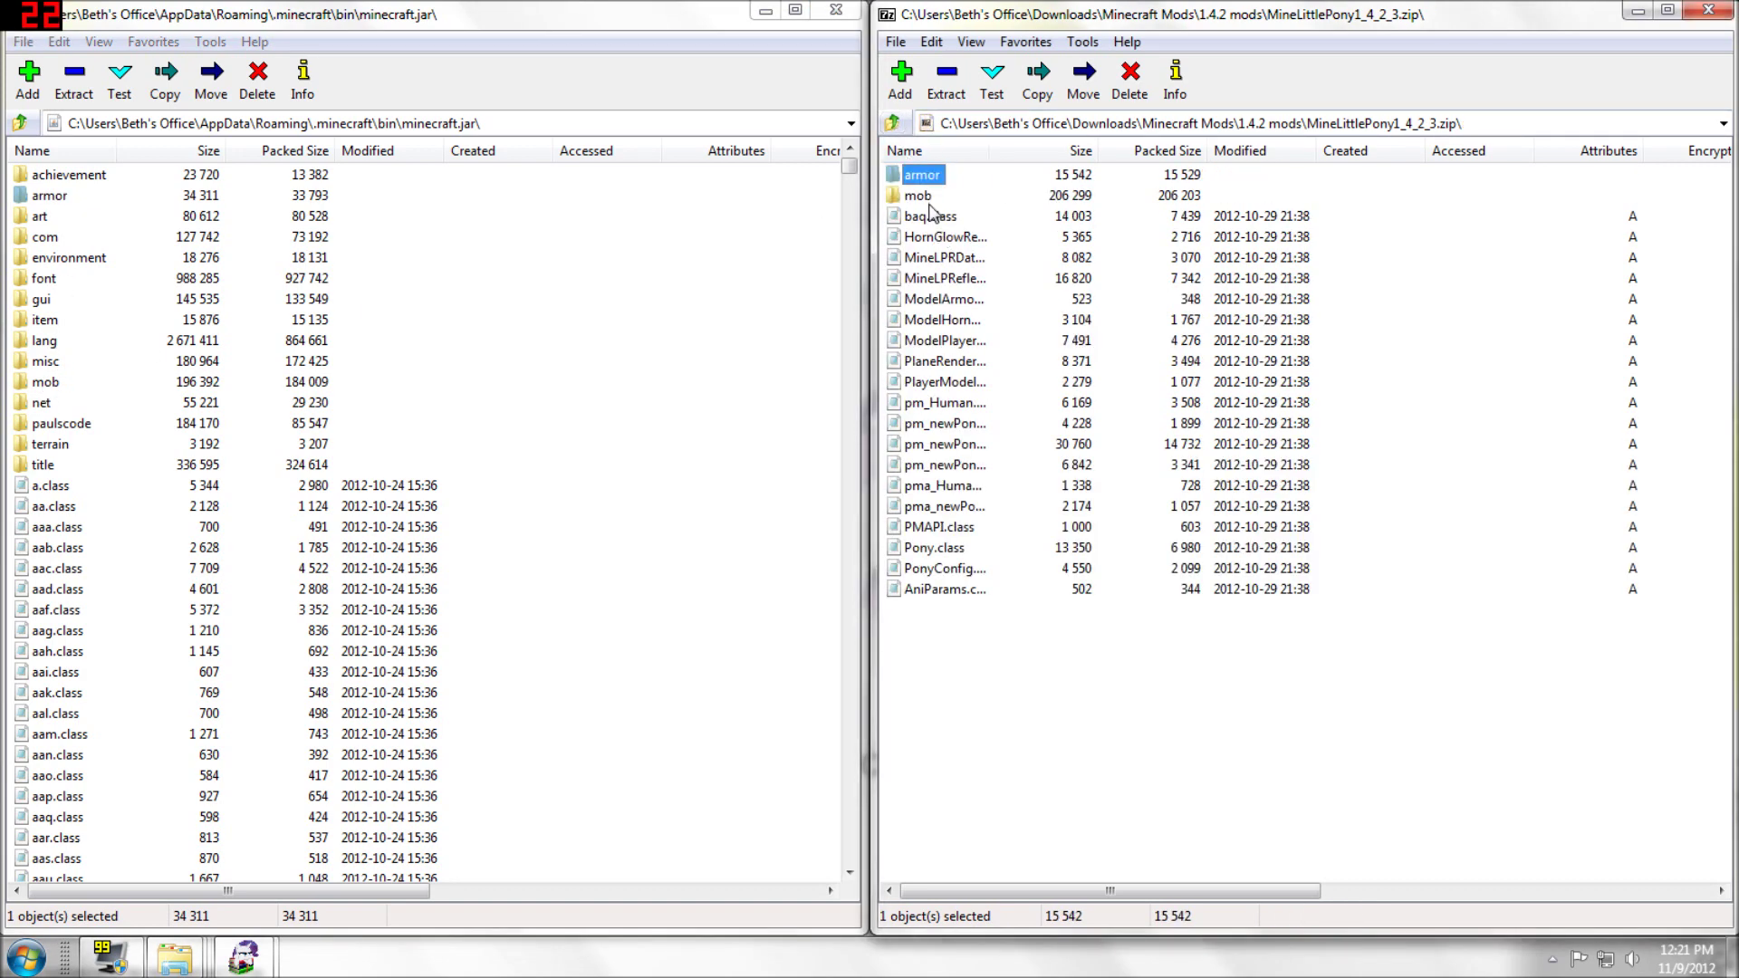
{"action": "double_click", "coordinate": [923, 198]}
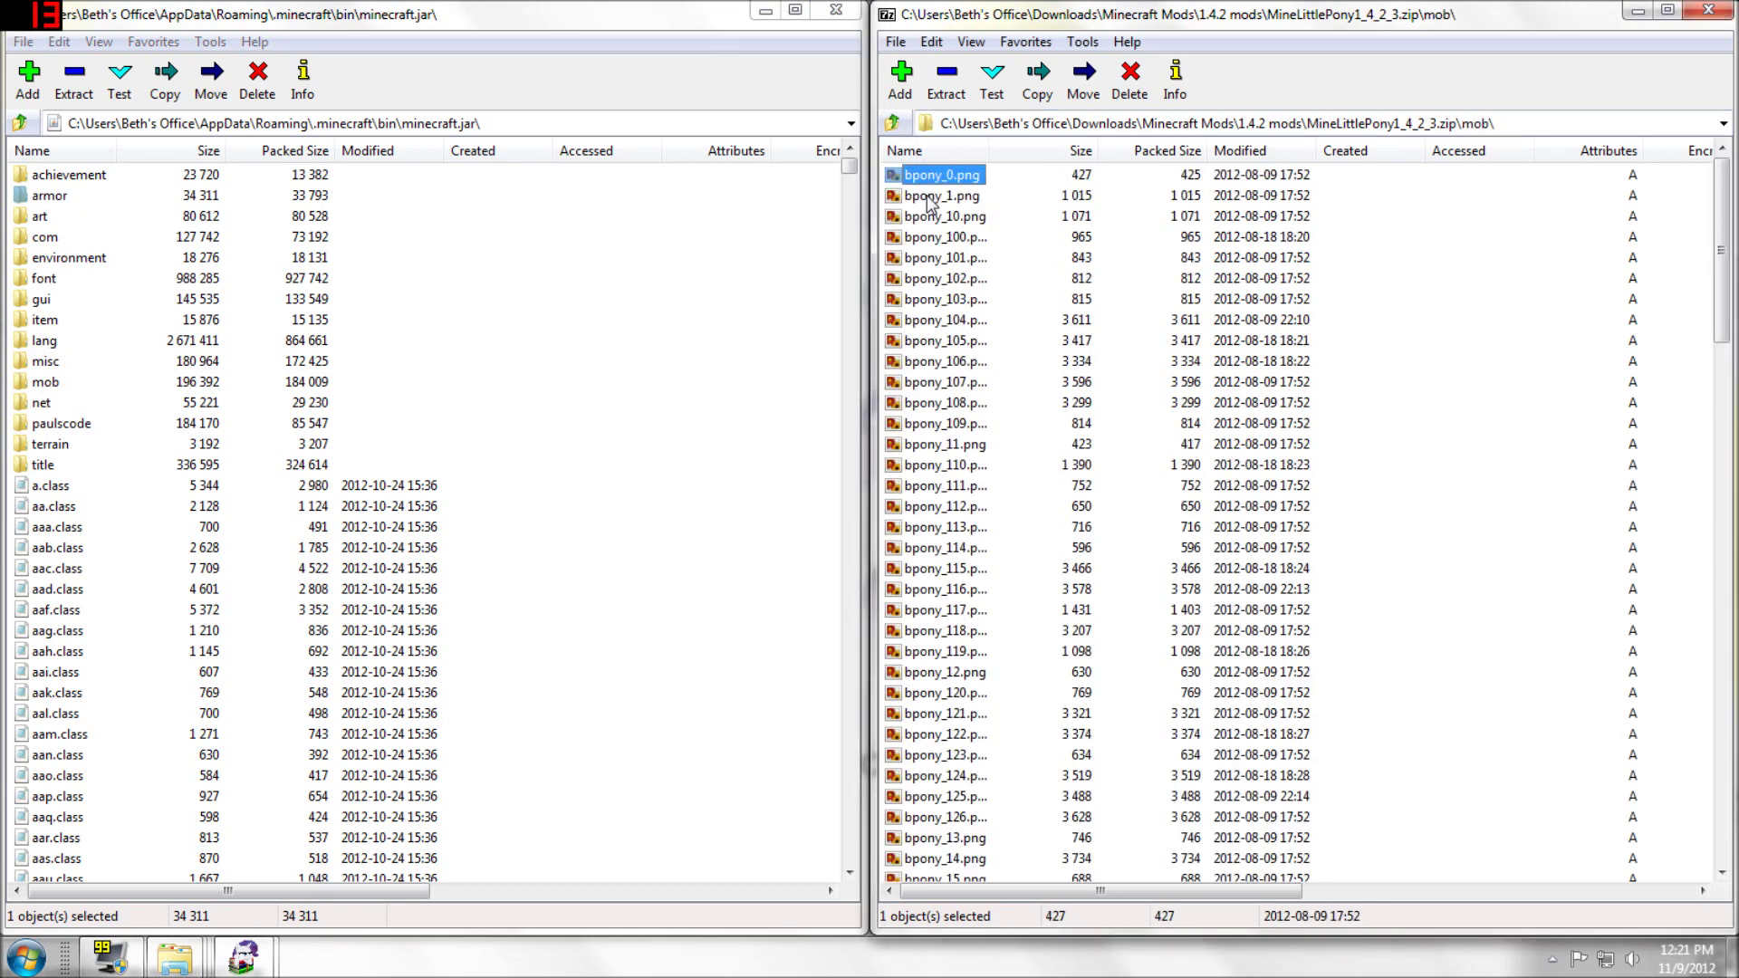
{"action": "double_click", "coordinate": [47, 383]}
{"action": "left_click", "coordinate": [983, 204]}
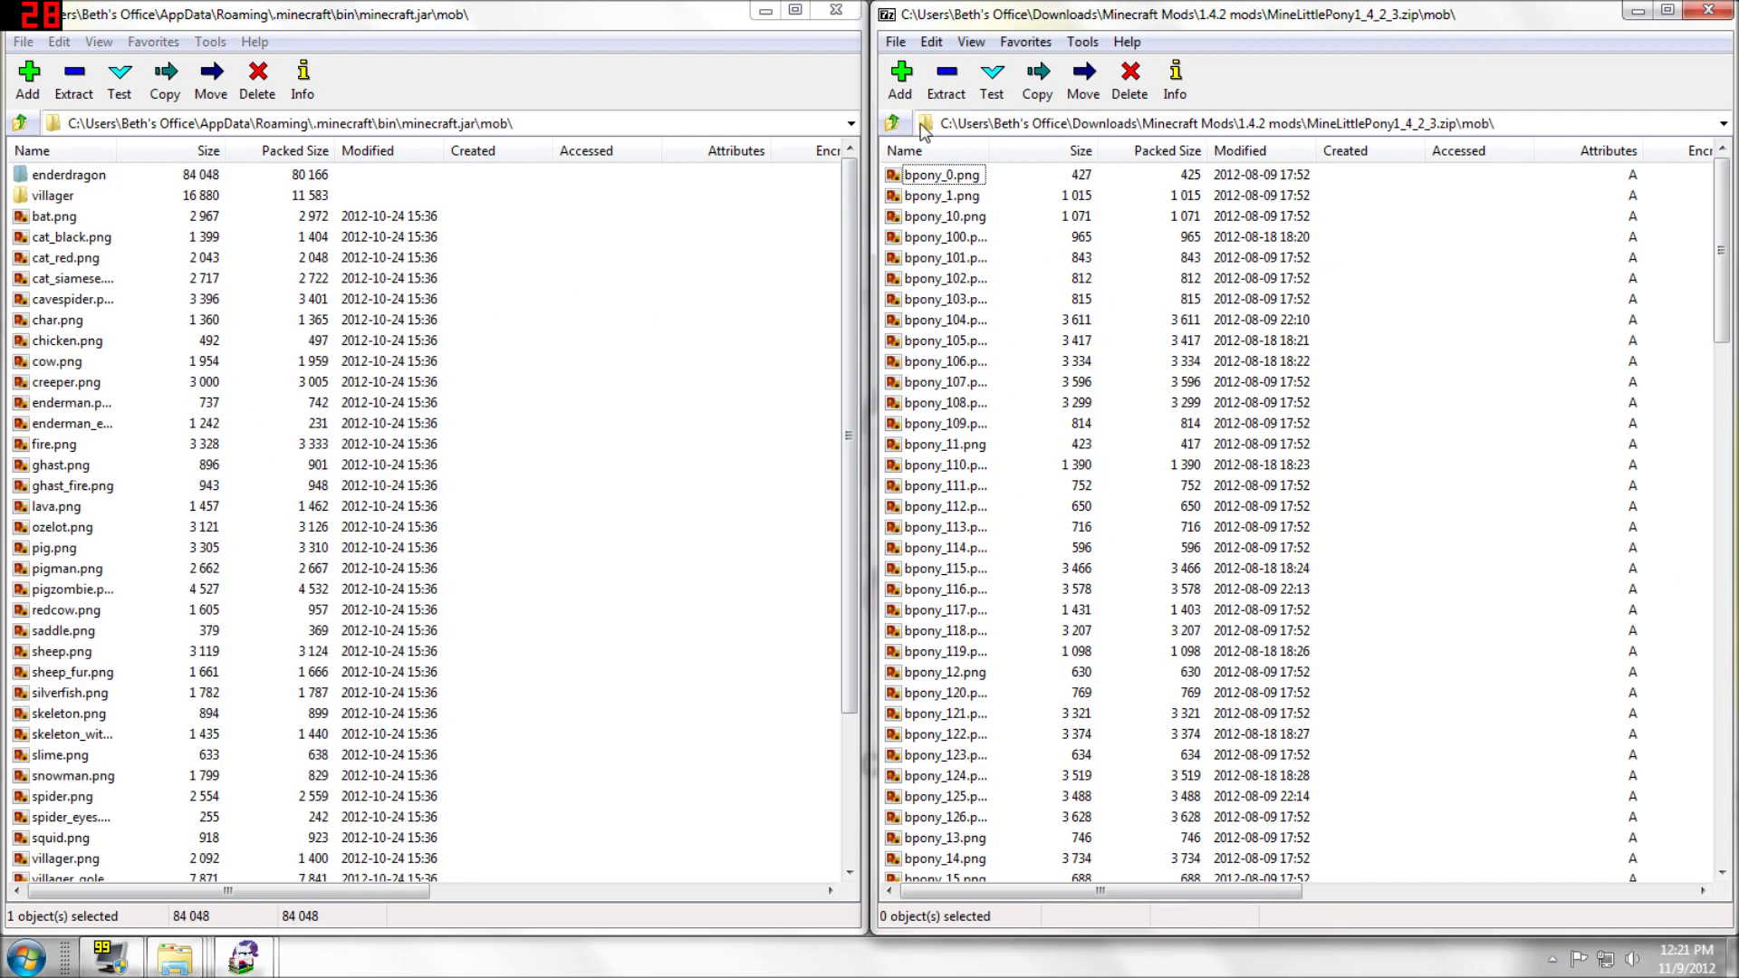
{"action": "left_click", "coordinate": [931, 41]}
{"action": "left_click", "coordinate": [942, 66]}
{"action": "left_click_drag", "start_coordinate": [942, 308], "coordinate": [662, 554]}
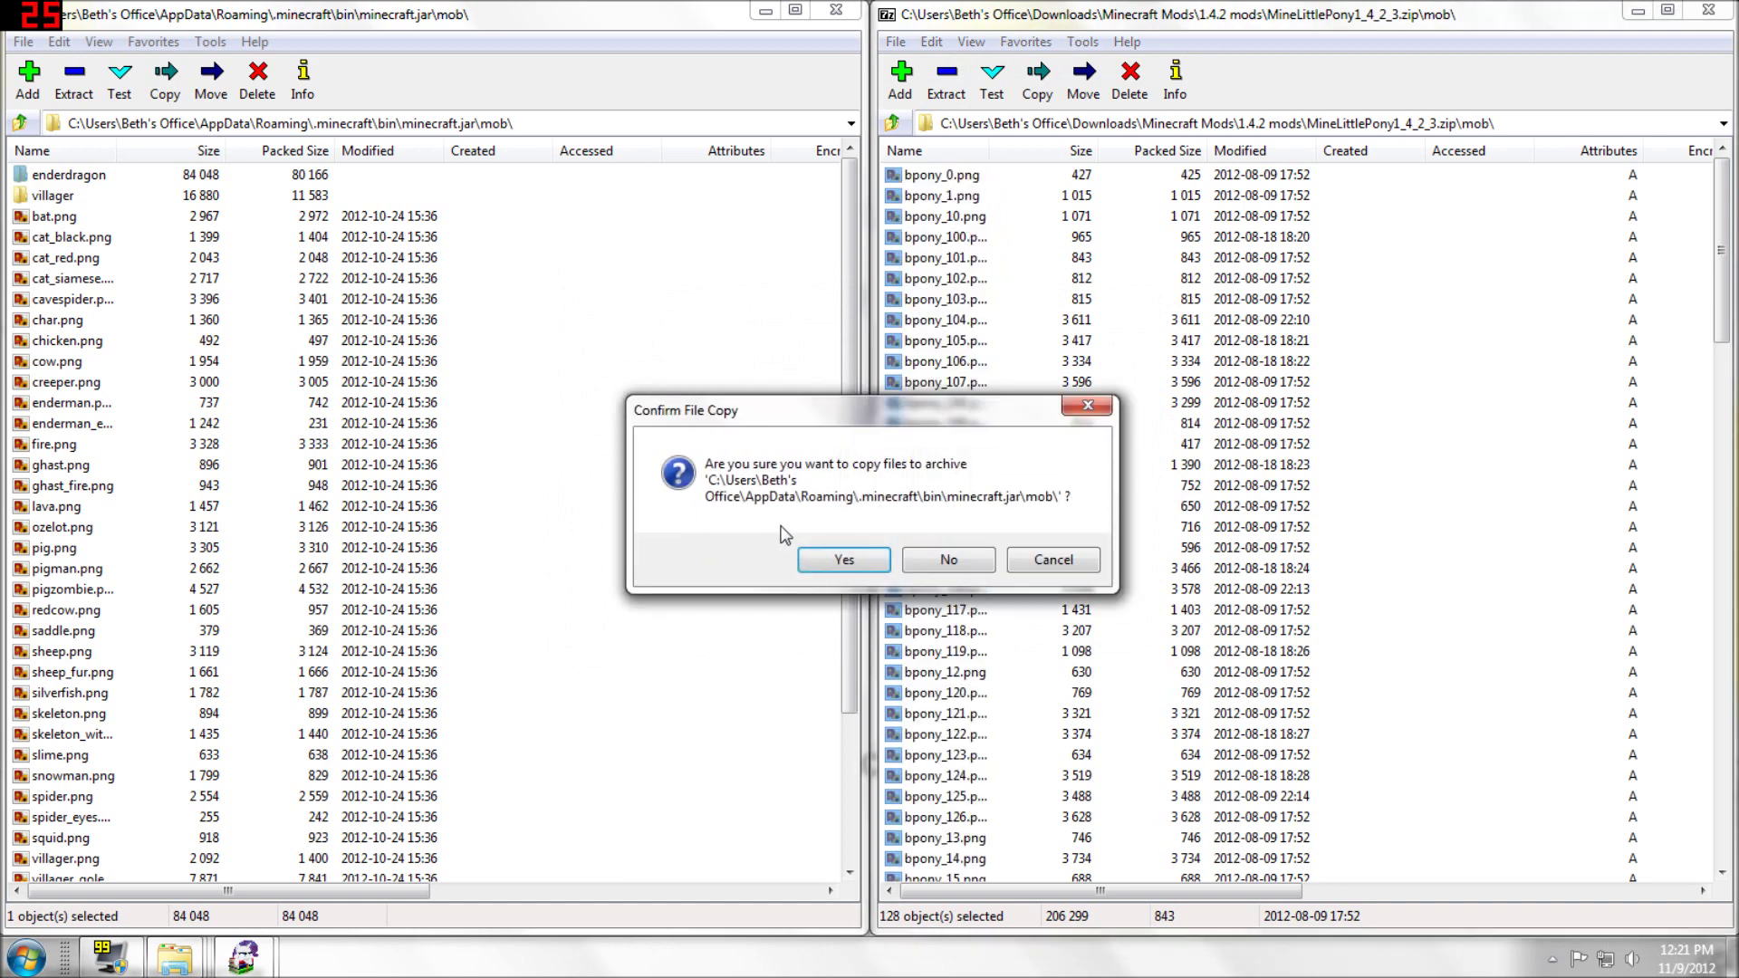
{"action": "left_click", "coordinate": [841, 559]}
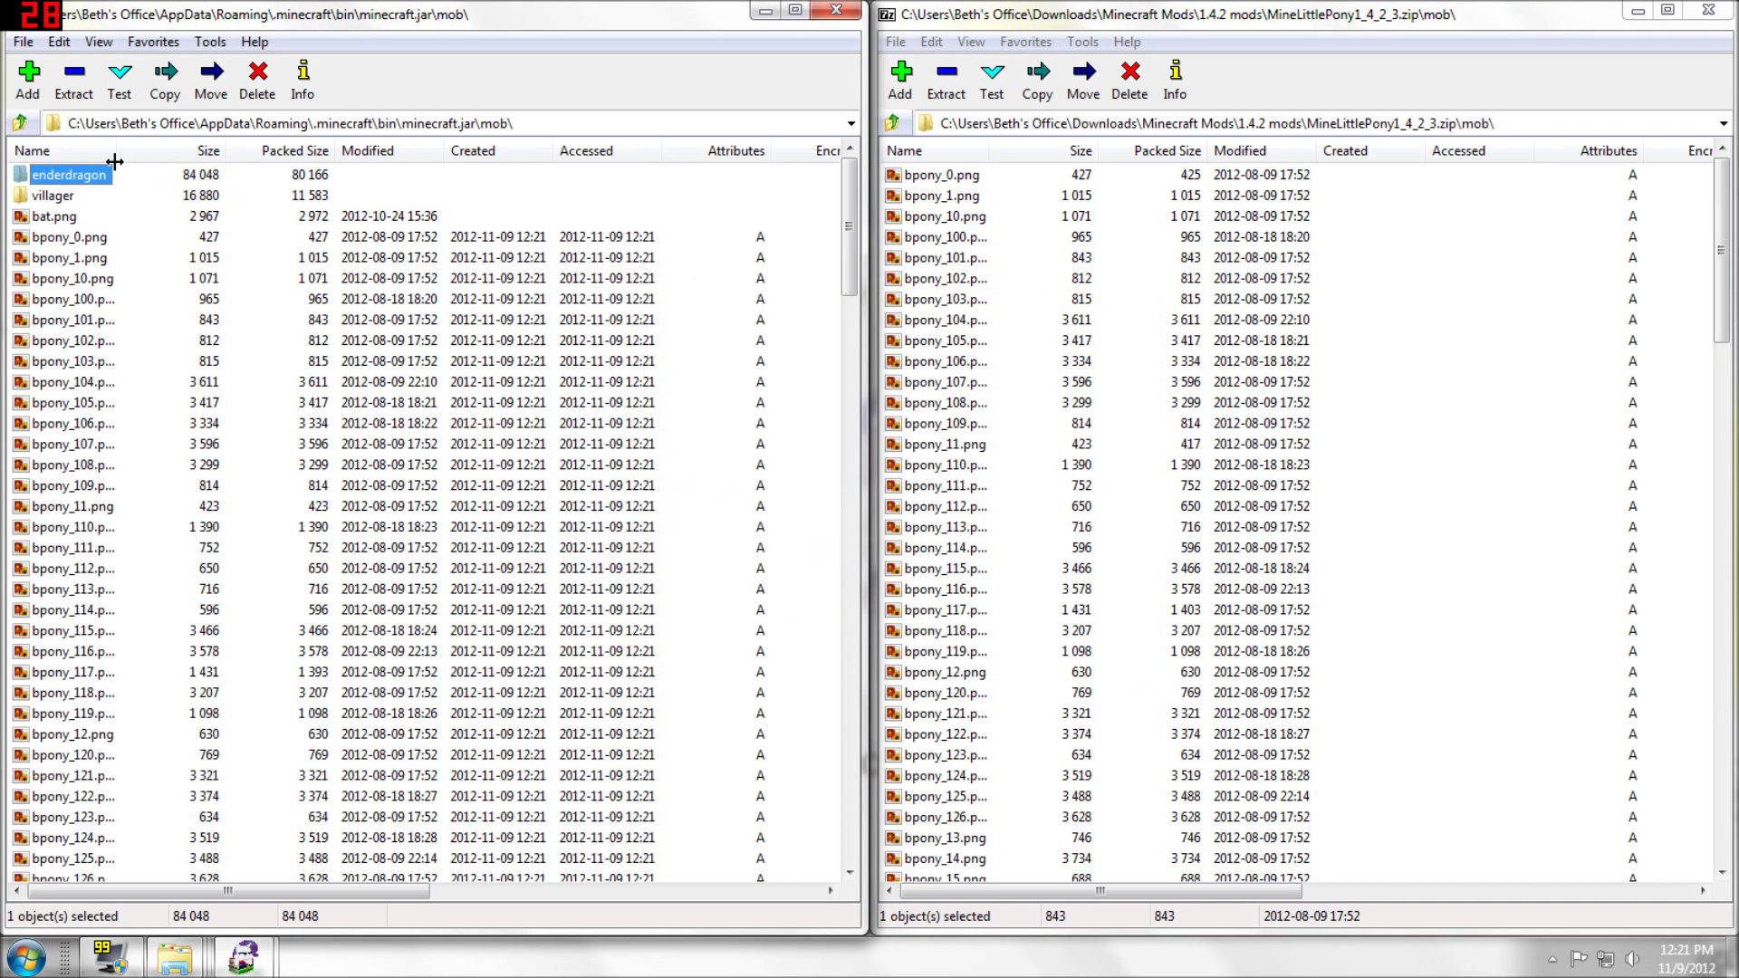
Return to the root of minecraft.jar and close both the mod archive and the jar.
{"action": "left_click", "coordinate": [20, 123]}
{"action": "left_click", "coordinate": [1708, 10]}
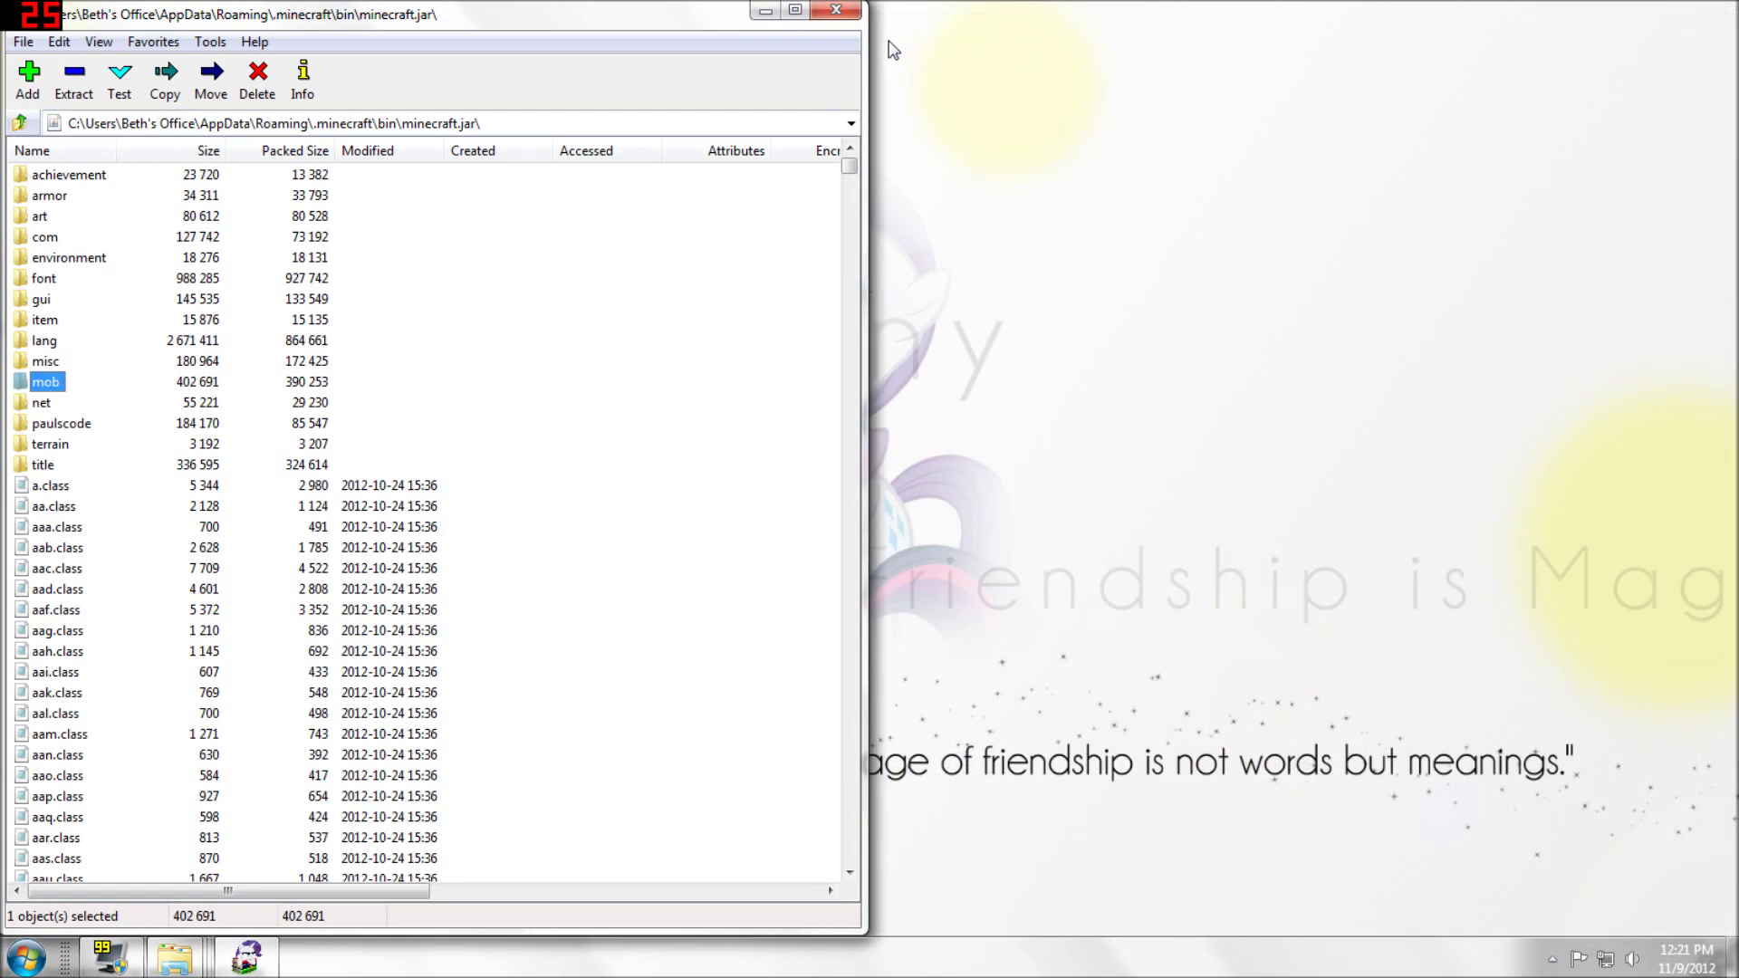
{"action": "left_click", "coordinate": [835, 10]}
{"action": "mouse_move", "coordinate": [910, 27]}
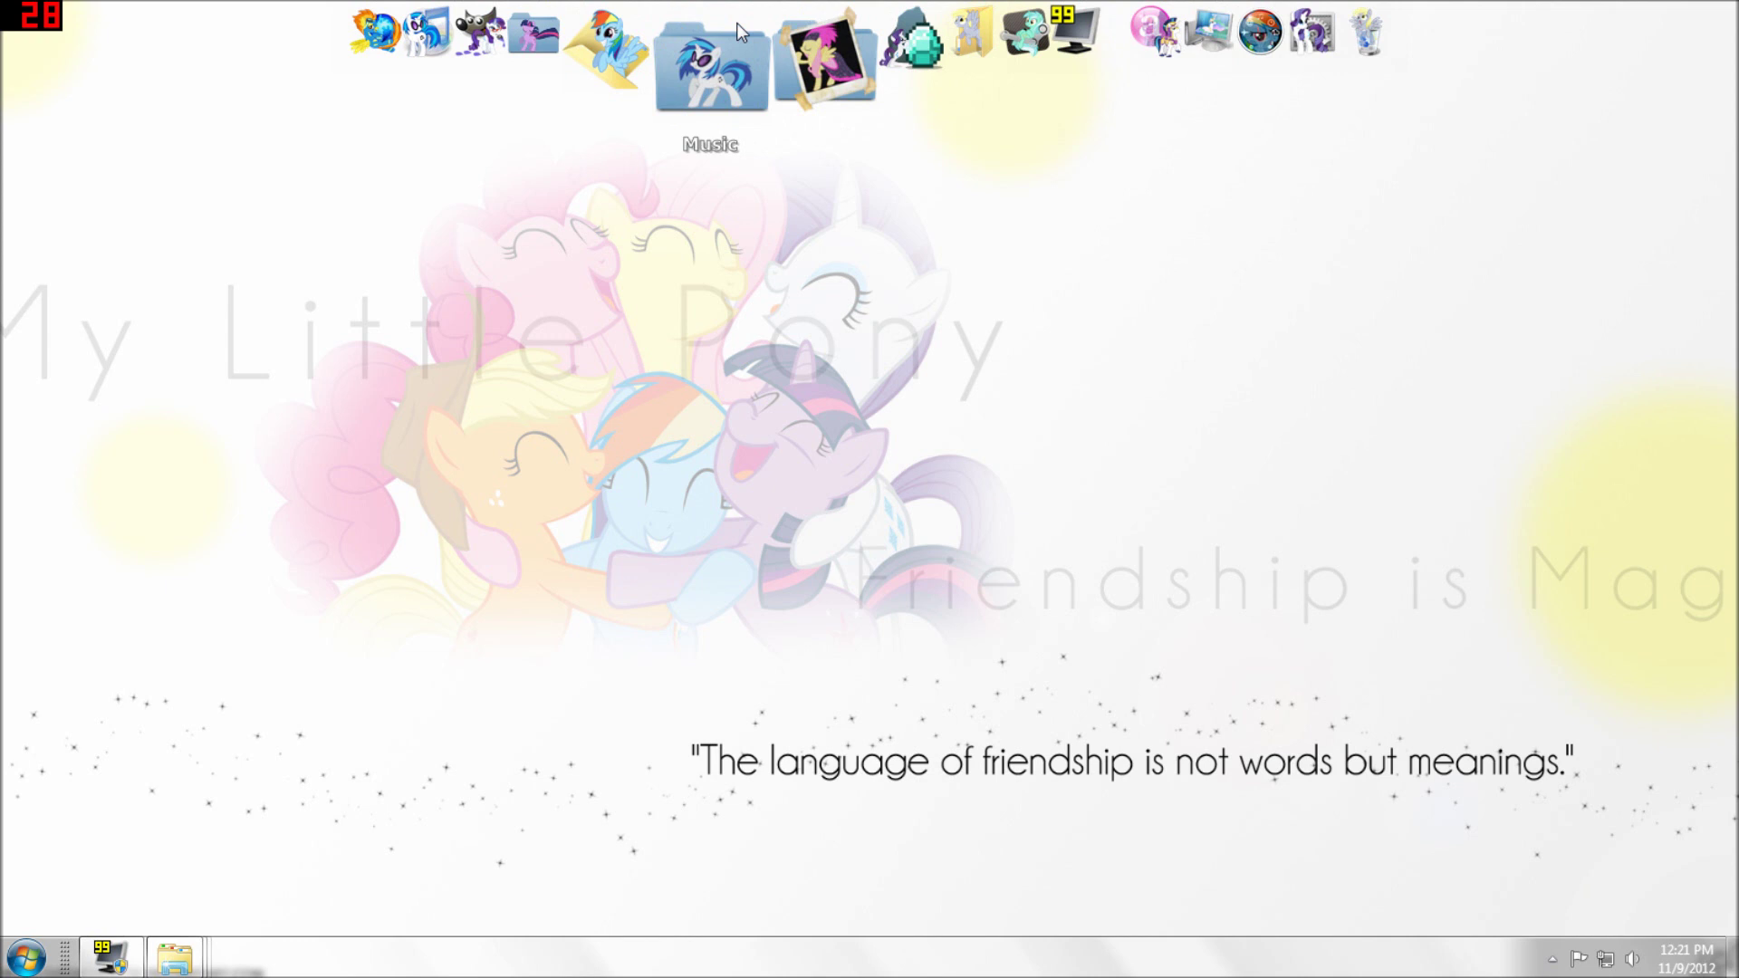
Launch Minecraft from the Downloads folder and log in with the saved account to test the mod.
{"action": "mouse_move", "coordinate": [174, 958]}
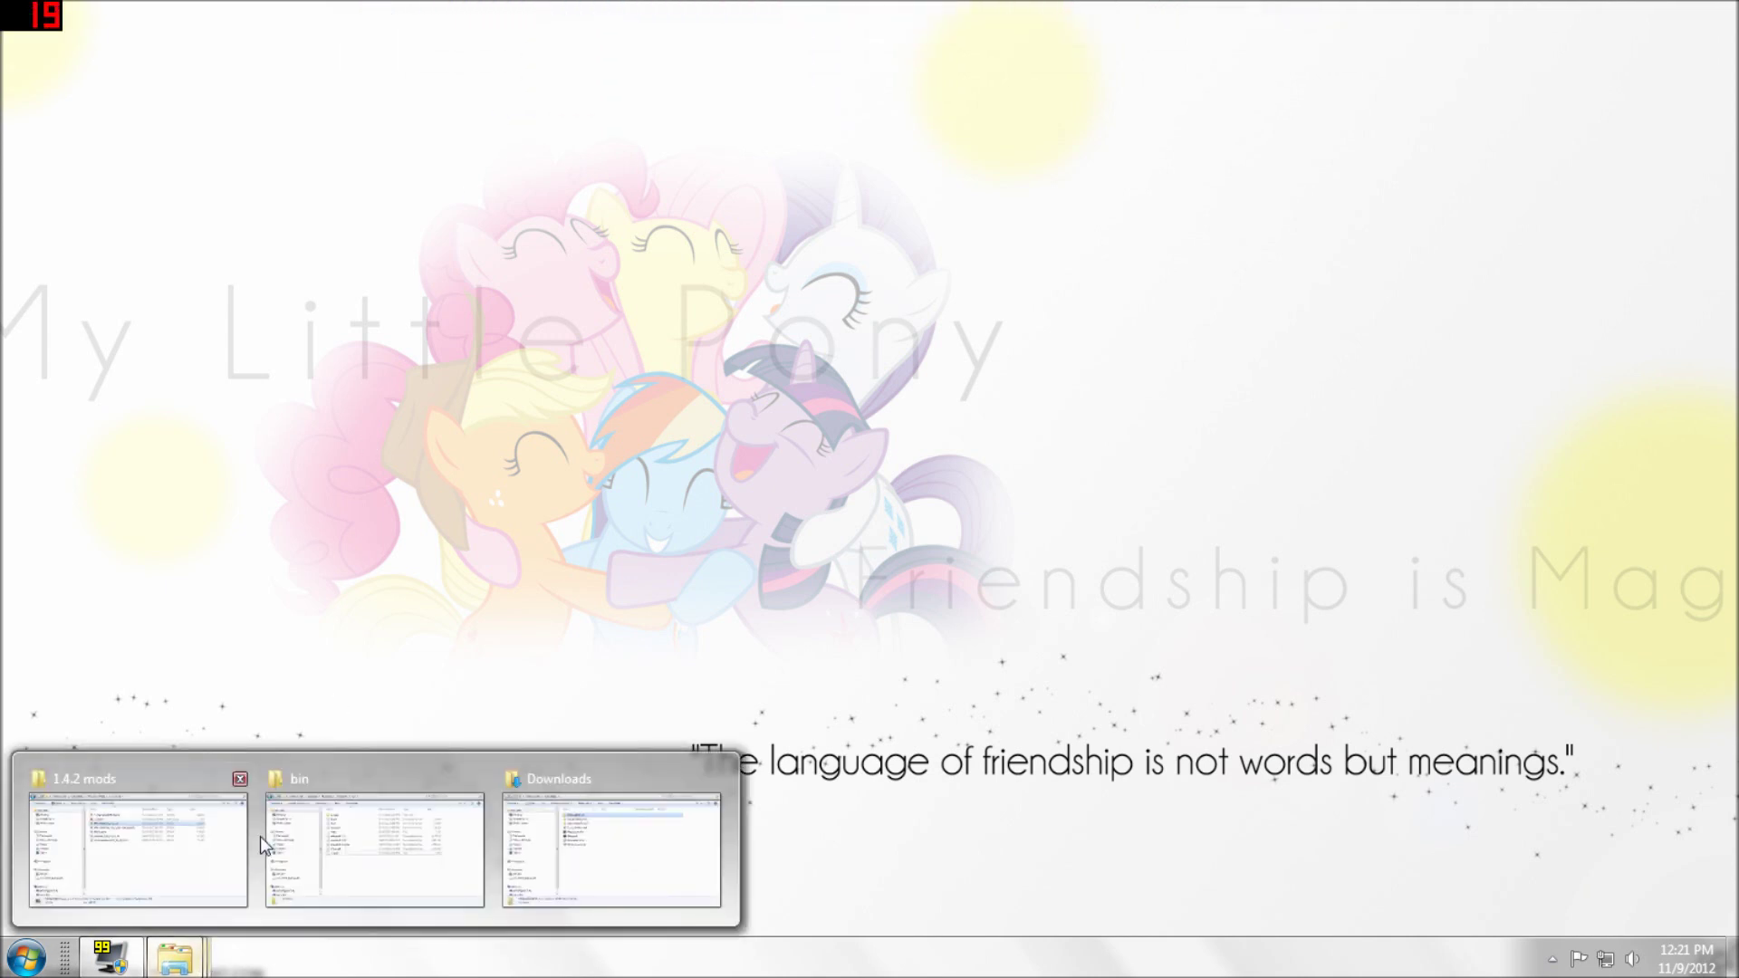
{"action": "left_click", "coordinate": [612, 849]}
{"action": "left_click", "coordinate": [625, 425]}
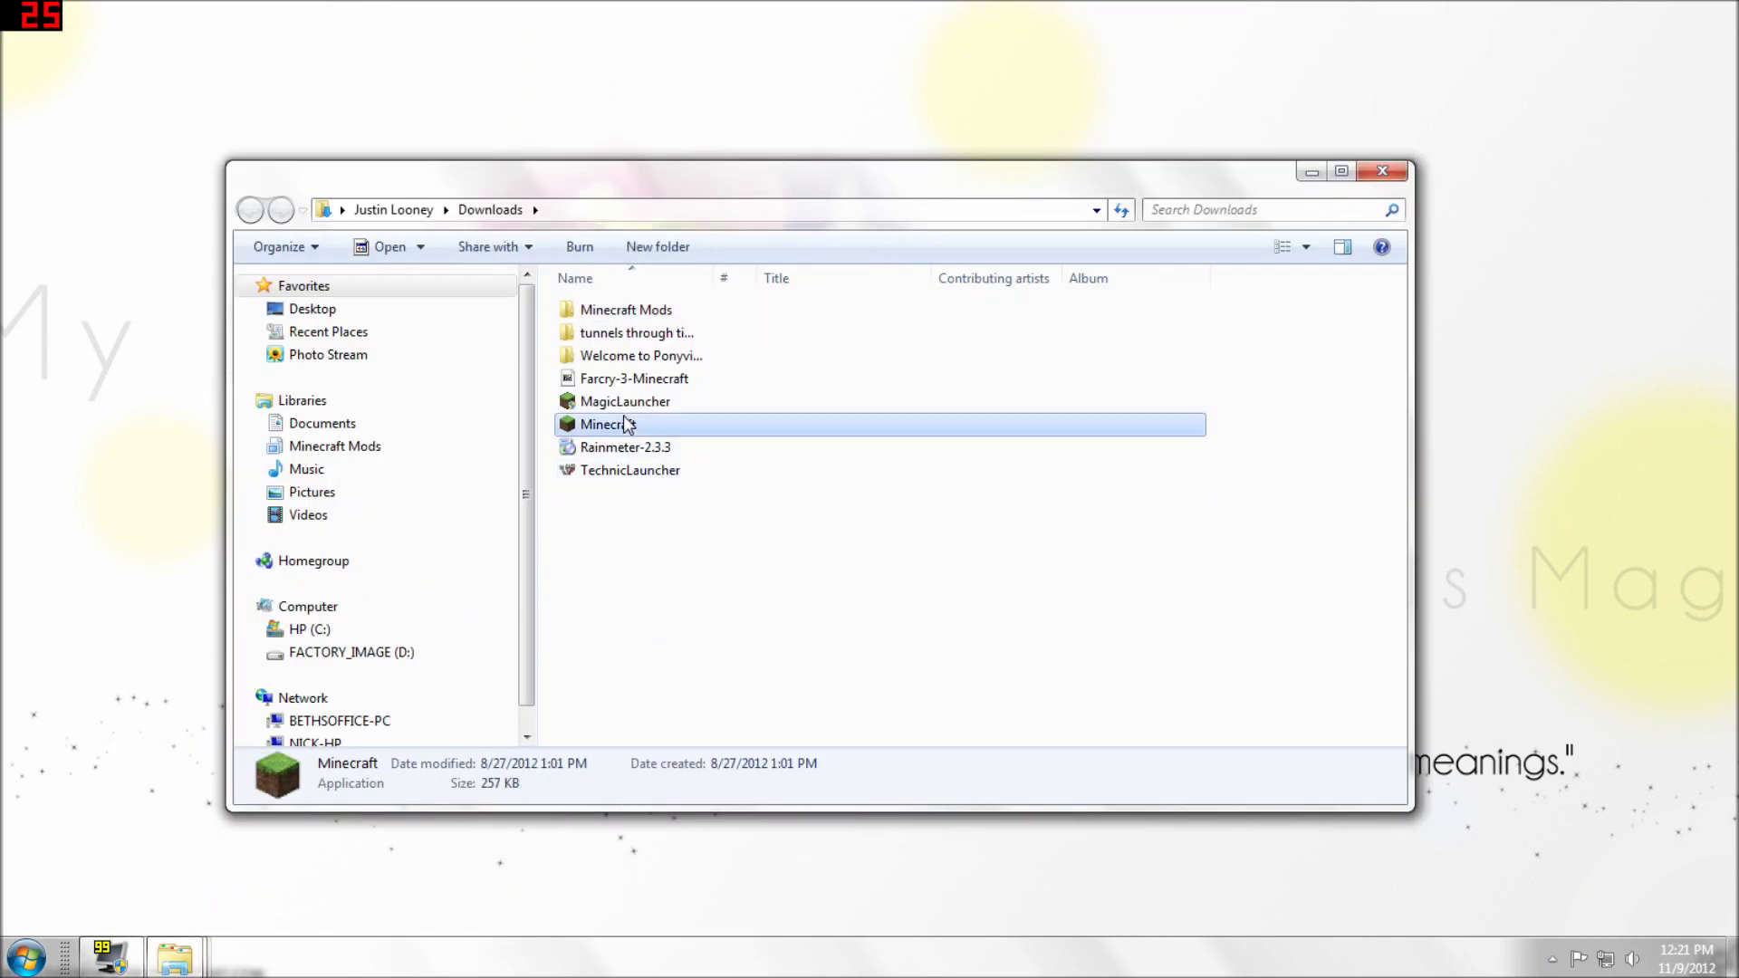
{"action": "double_click", "coordinate": [627, 424]}
{"action": "left_click", "coordinate": [930, 498]}
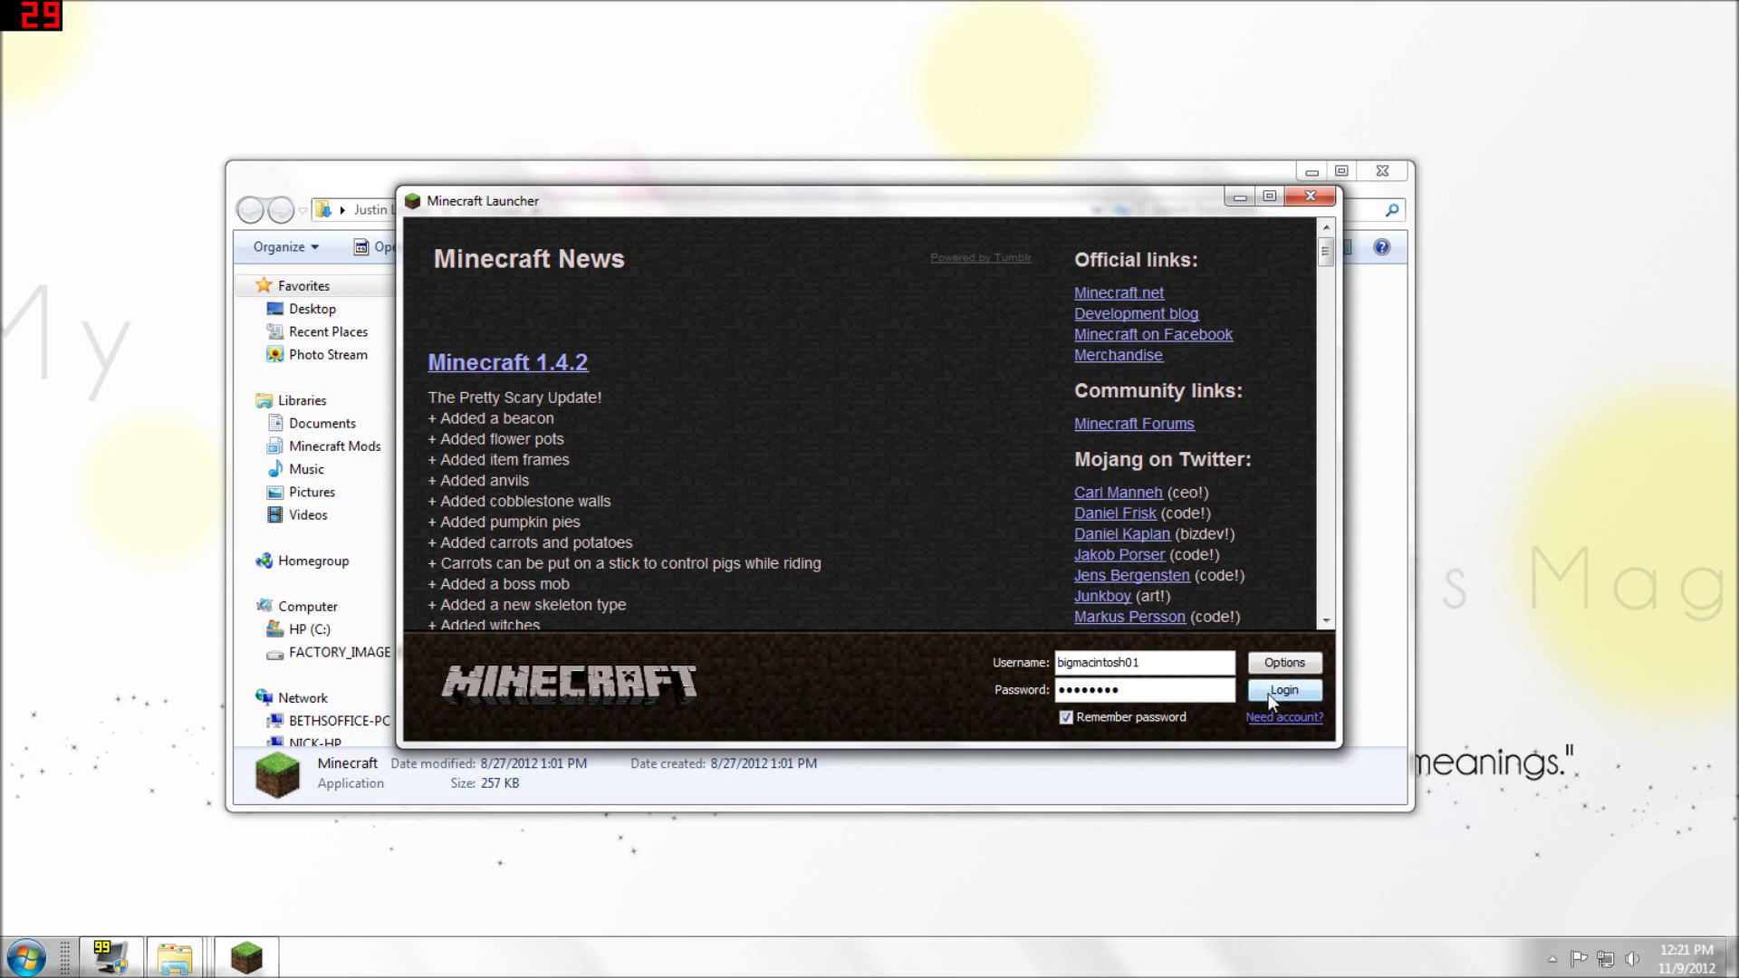
{"action": "left_click", "coordinate": [1269, 690]}
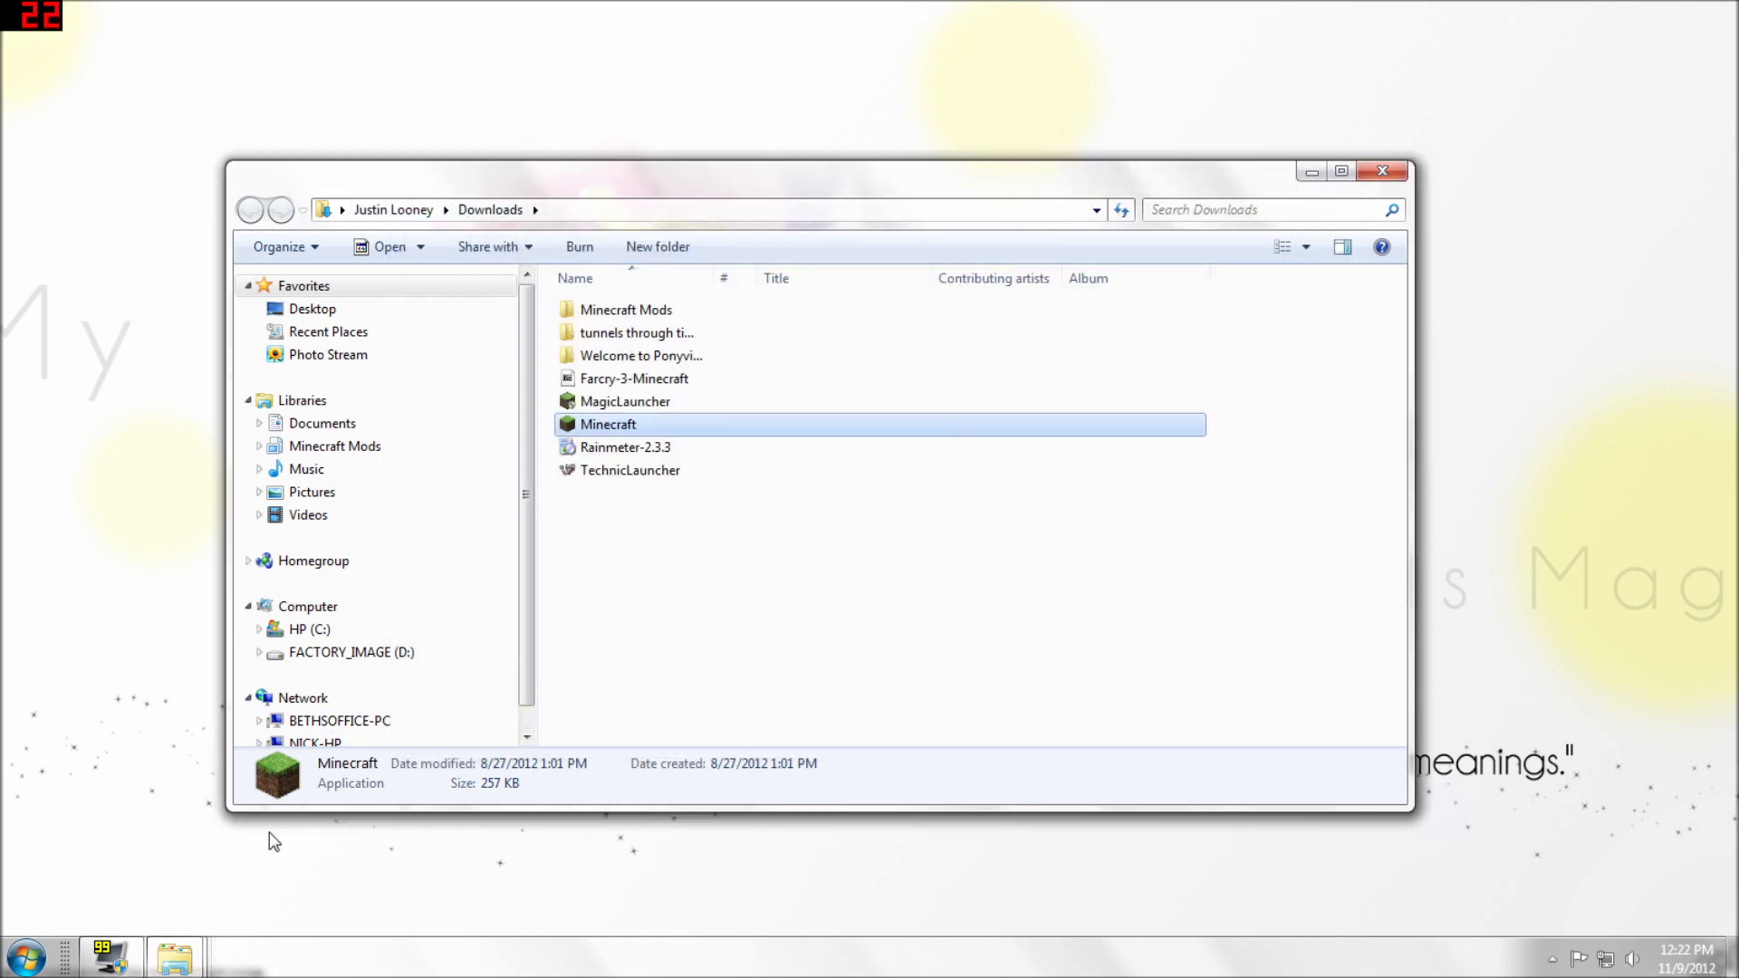
Bring up the bin folder, return to Downloads and start the Minecraft launcher again.
{"action": "left_click", "coordinate": [194, 966]}
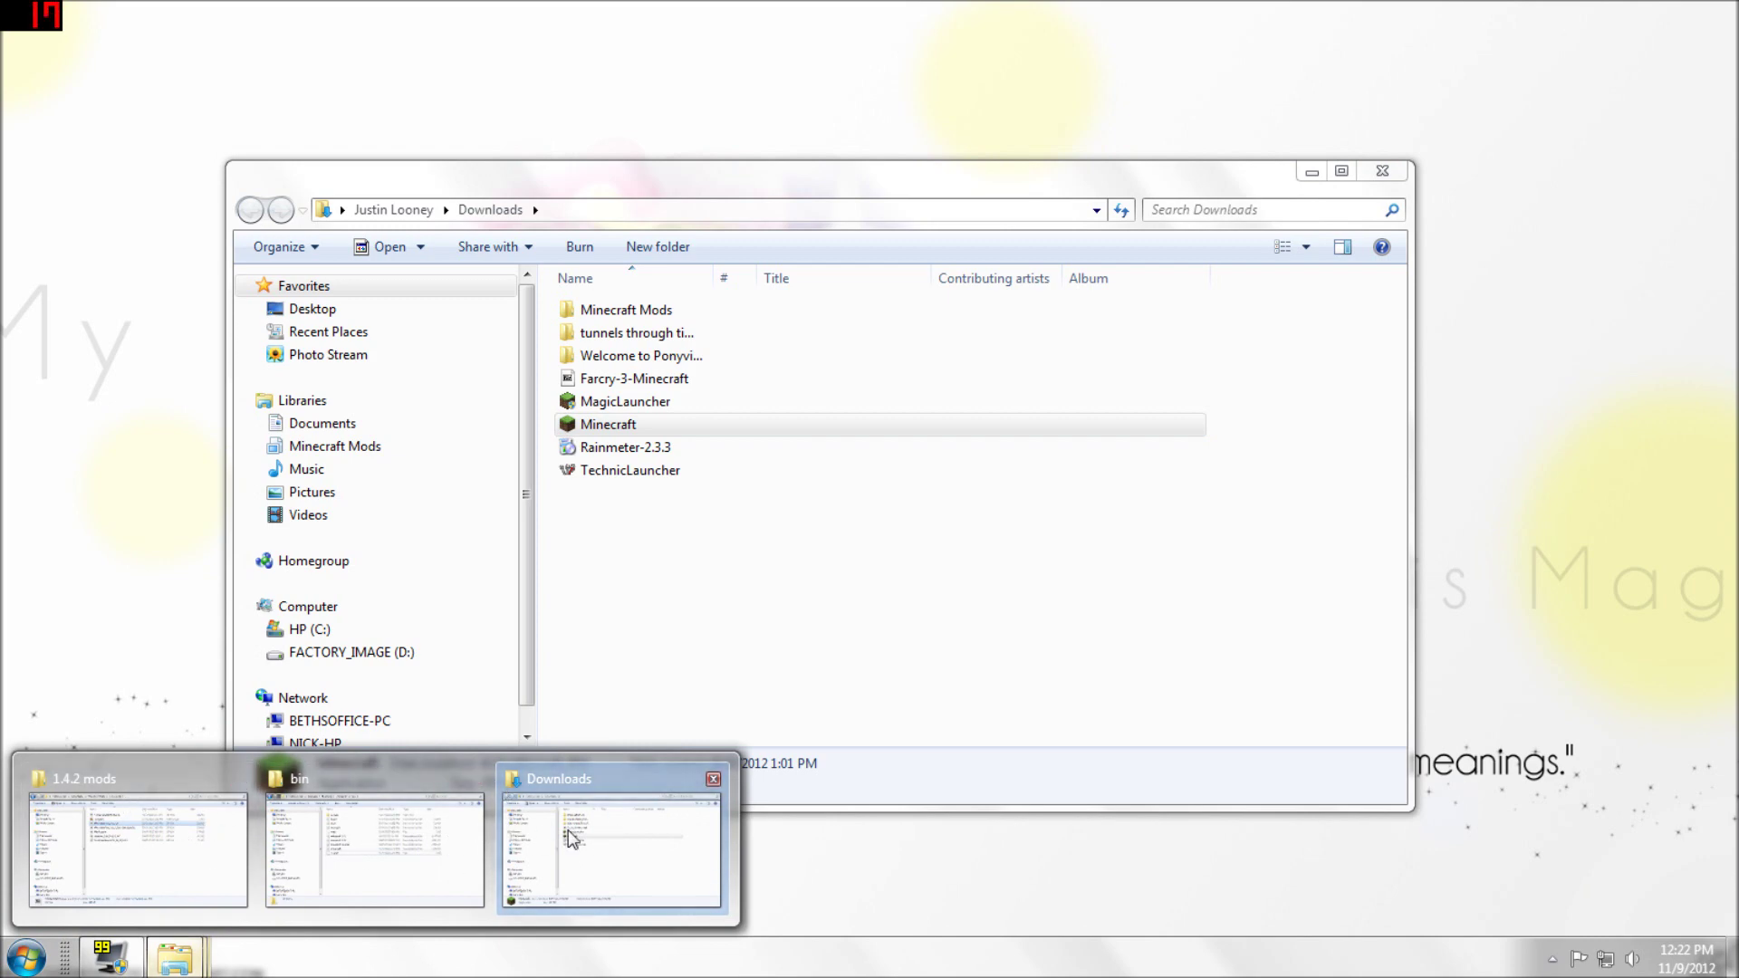
{"action": "left_click", "coordinate": [333, 836]}
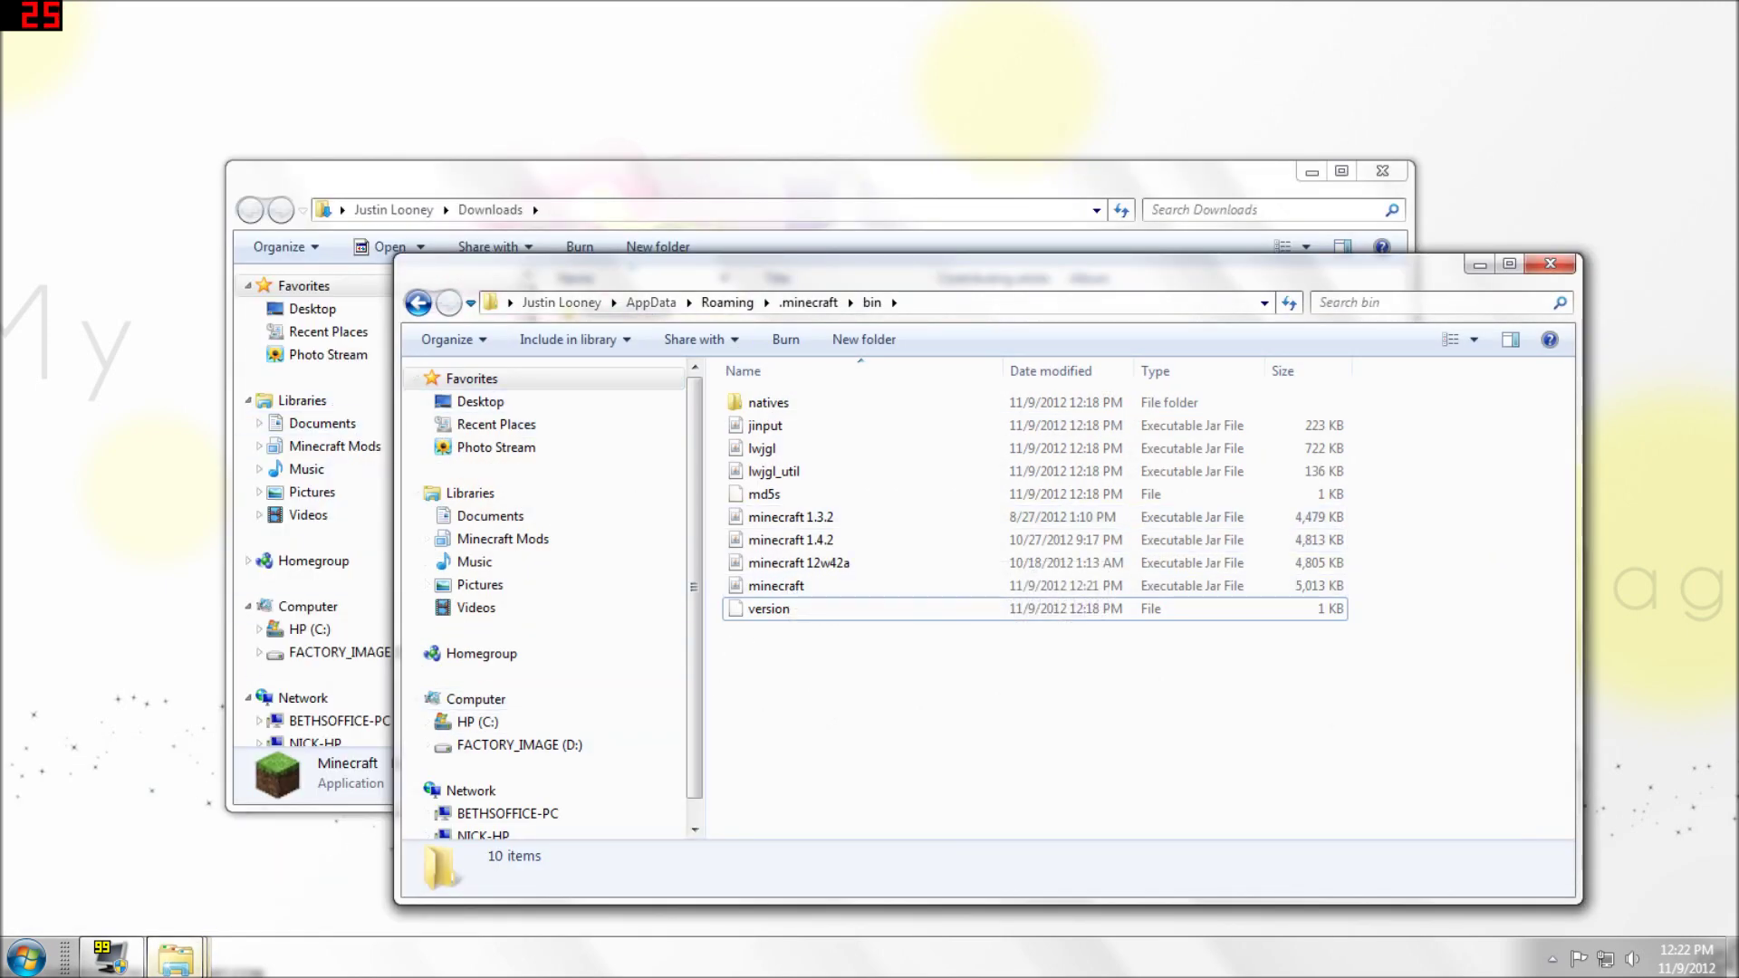
{"action": "left_click", "coordinate": [589, 906]}
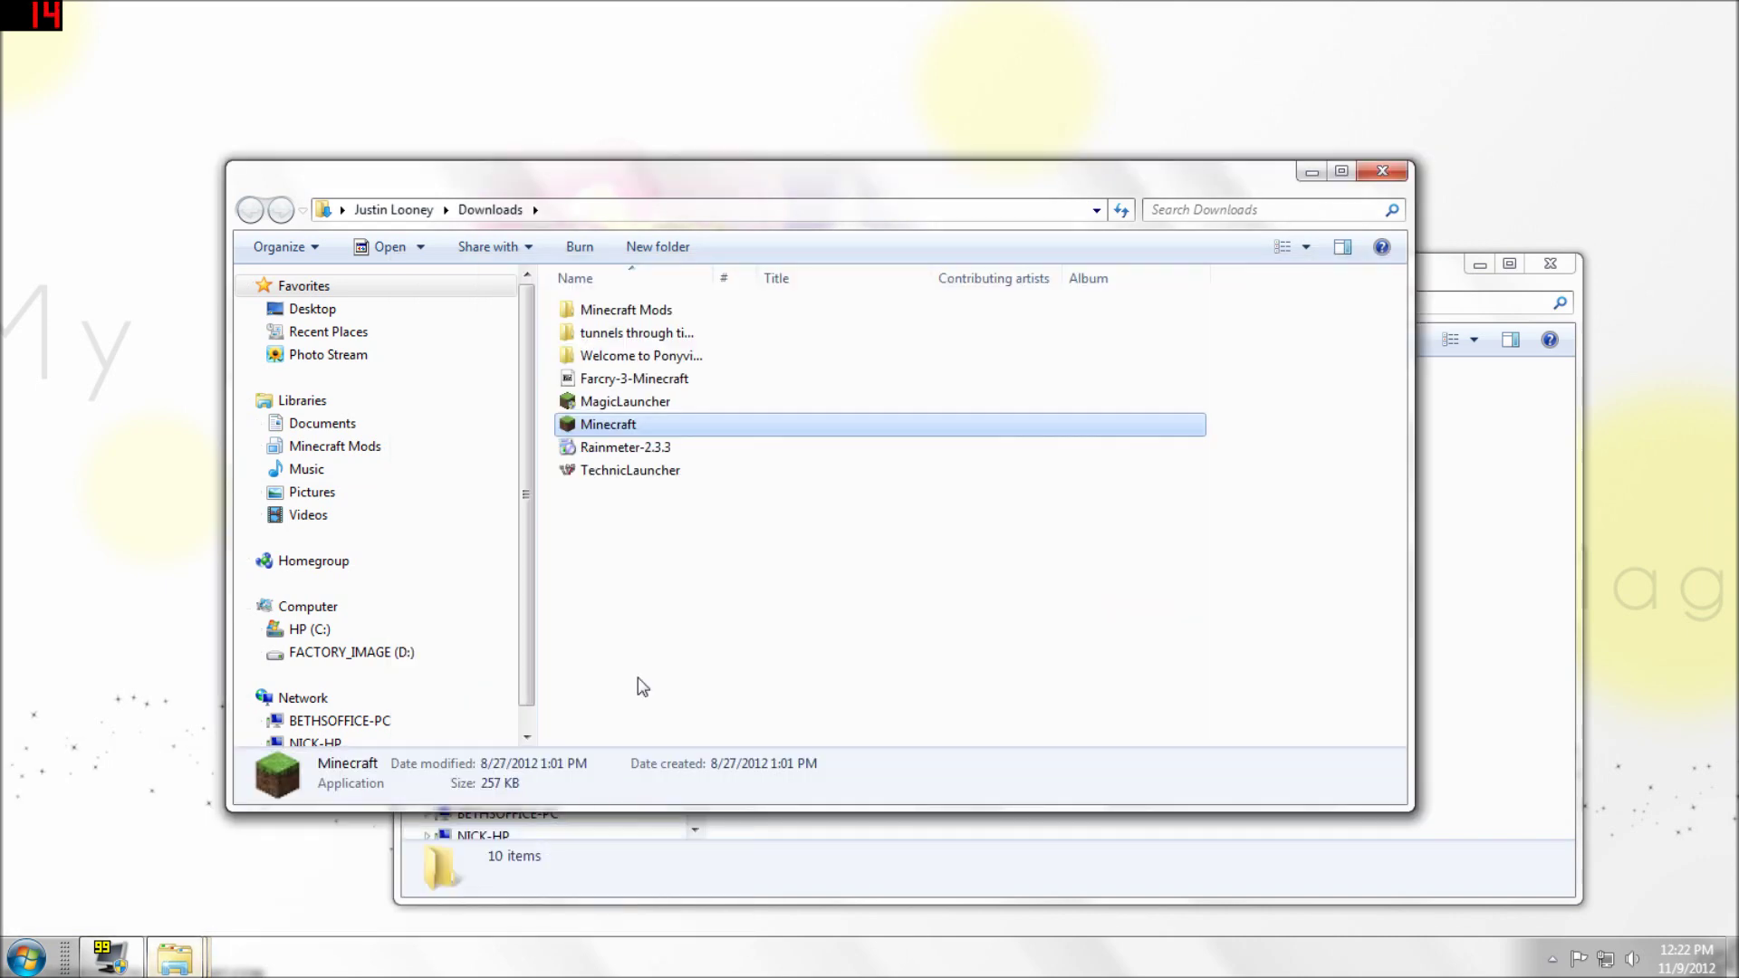
{"action": "double_click", "coordinate": [601, 428]}
{"action": "left_click", "coordinate": [930, 497]}
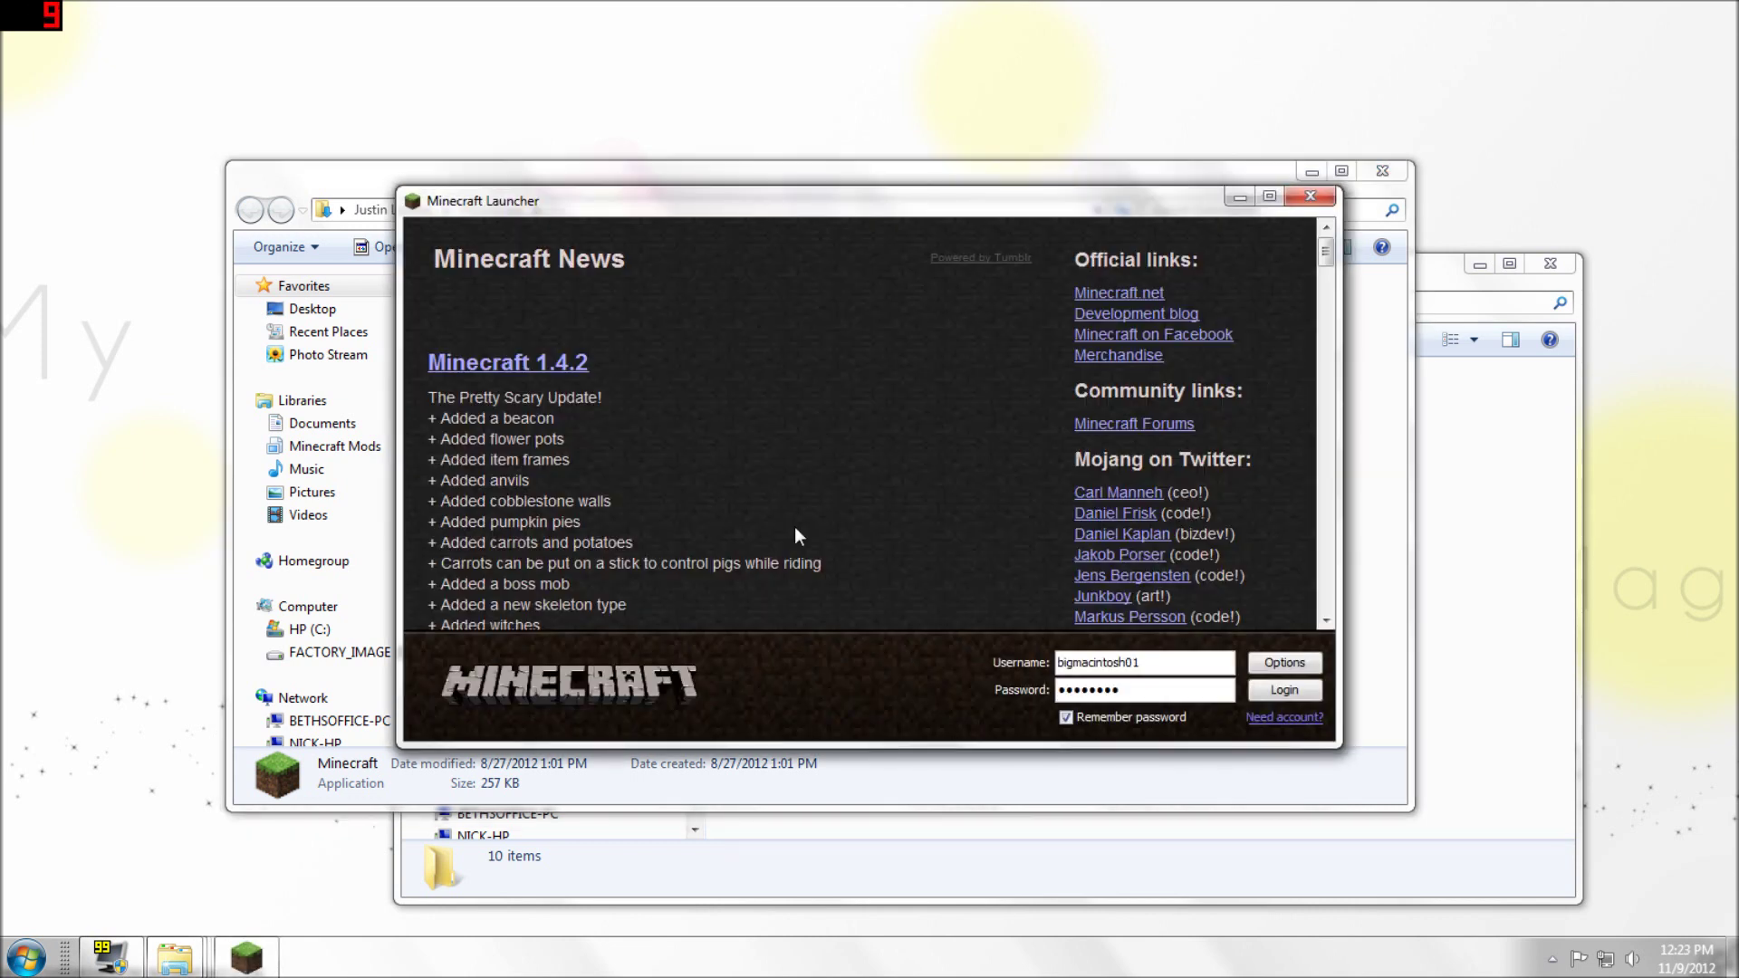
Force a game update in the launcher options and log in to download a fresh minecraft.jar.
{"action": "left_click", "coordinate": [1281, 659]}
{"action": "left_click", "coordinate": [933, 464]}
{"action": "left_click", "coordinate": [1027, 523]}
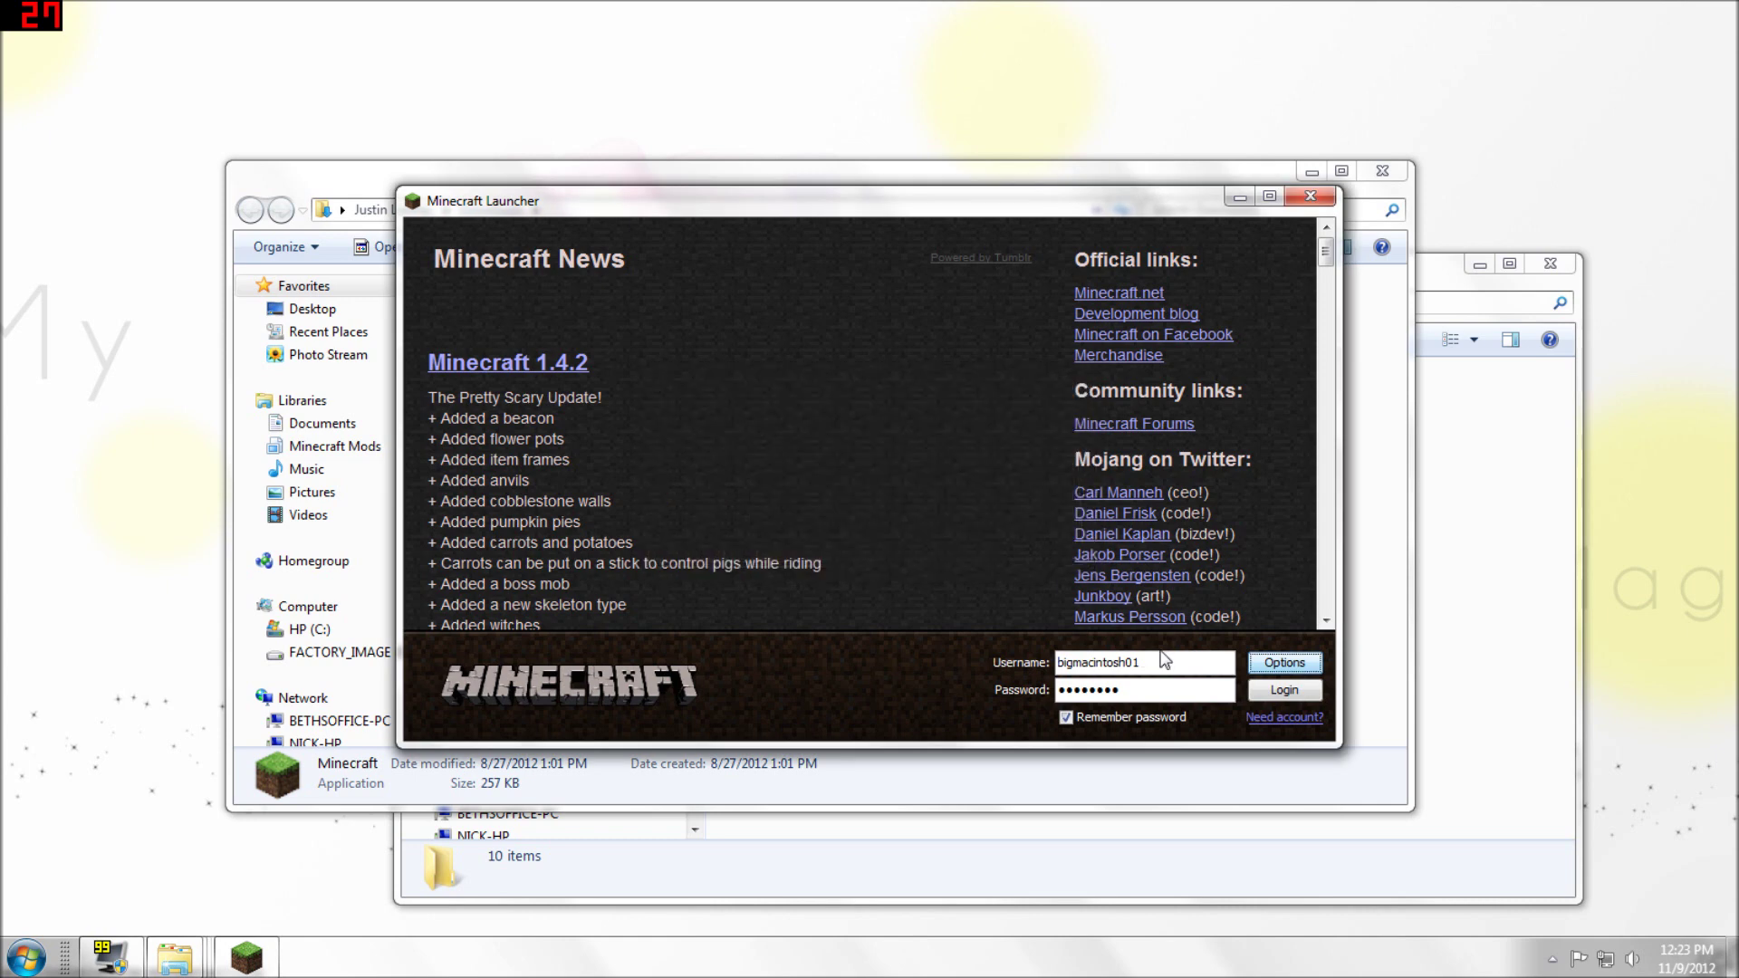
{"action": "left_click", "coordinate": [1291, 693]}
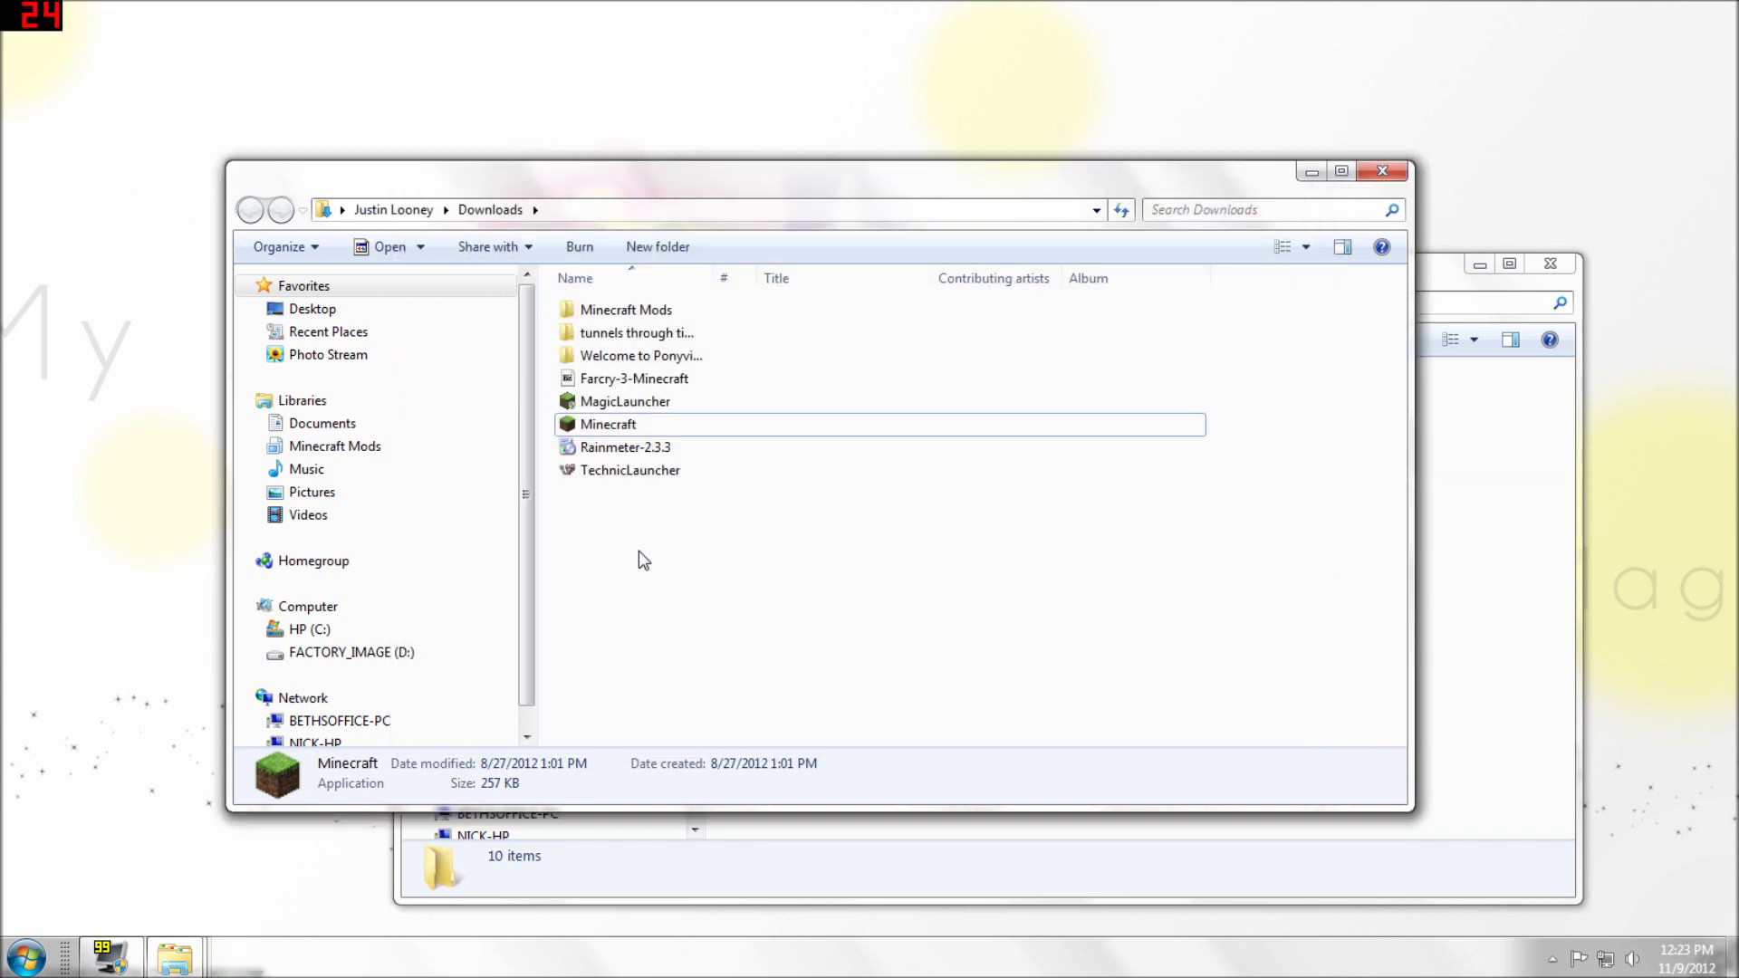
Open ModLoader.zip from the 1.4.2 mods folder in 7-Zip and snap its window to half of the screen.
{"action": "left_click", "coordinate": [639, 553]}
{"action": "mouse_move", "coordinate": [174, 958]}
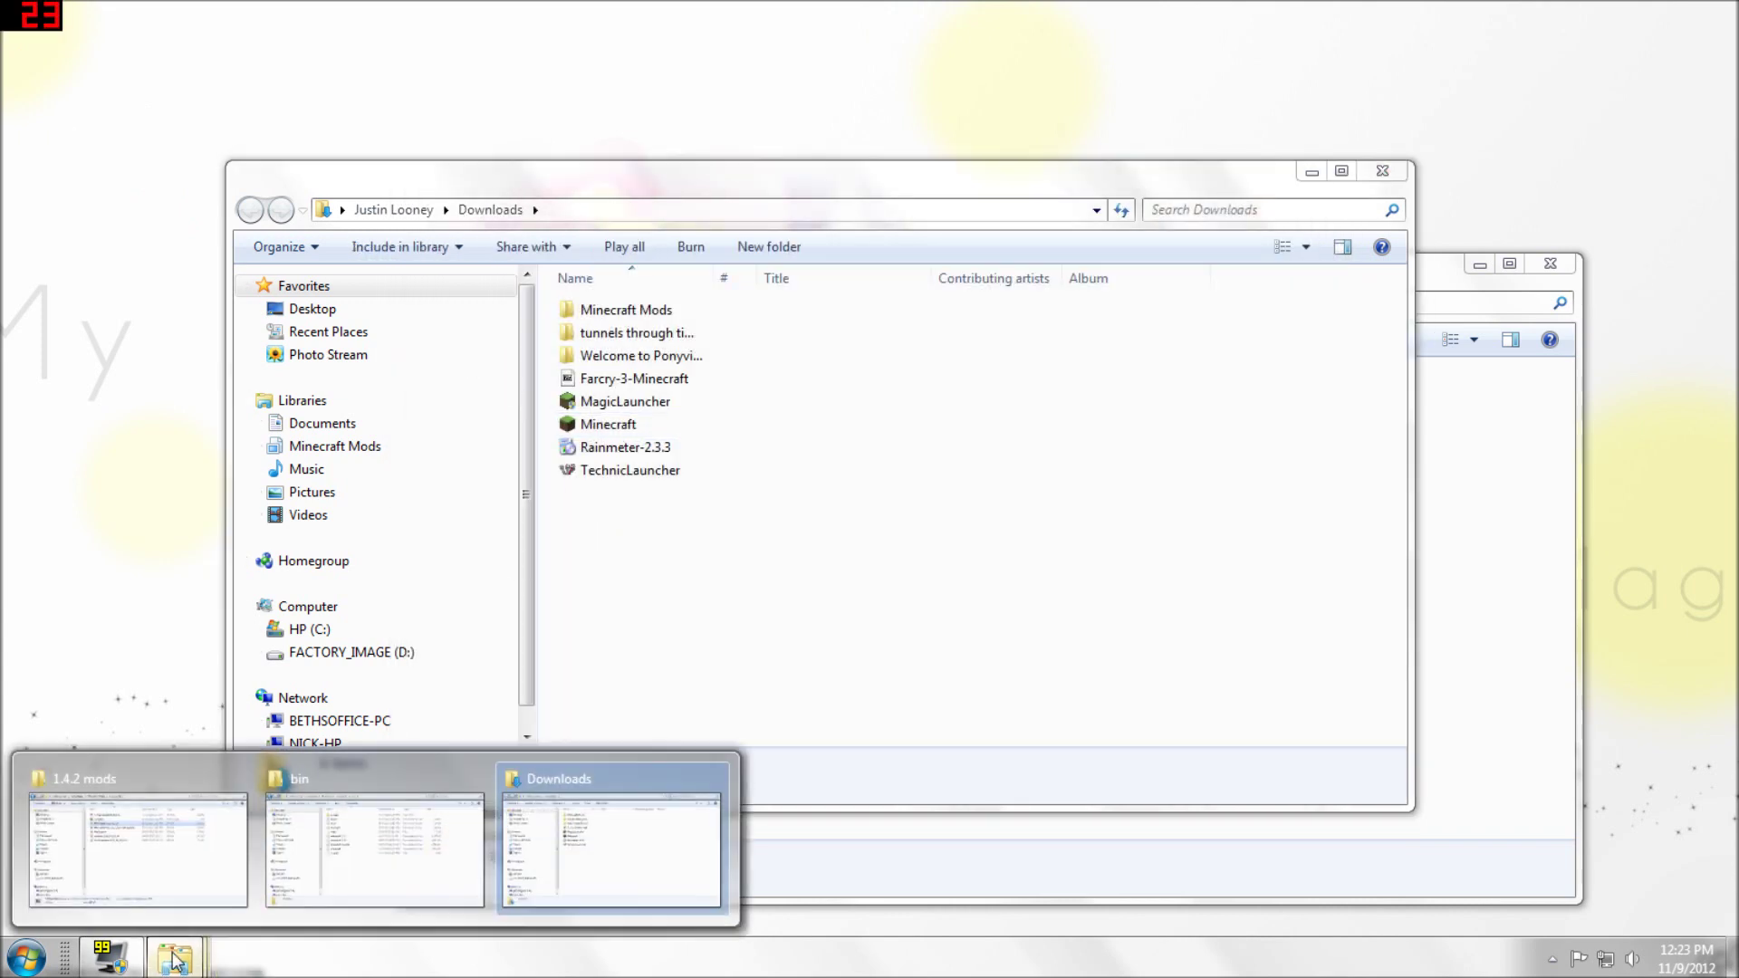
{"action": "mouse_move", "coordinate": [184, 915]}
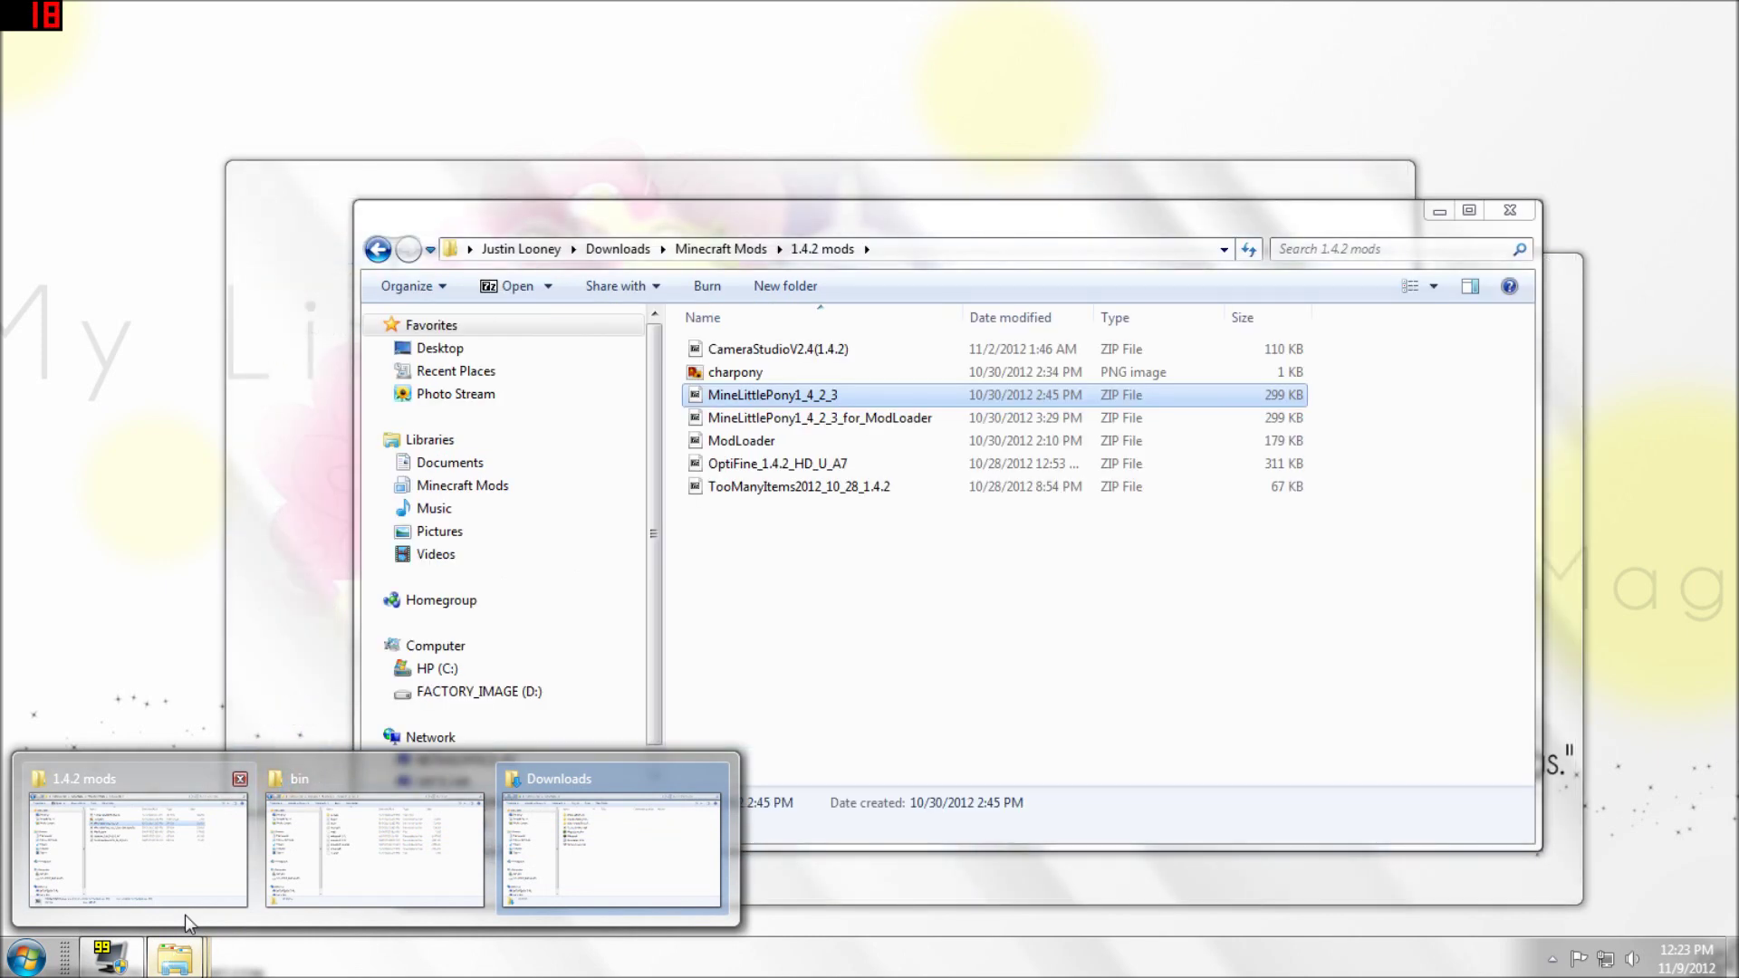
{"action": "left_click", "coordinate": [184, 915]}
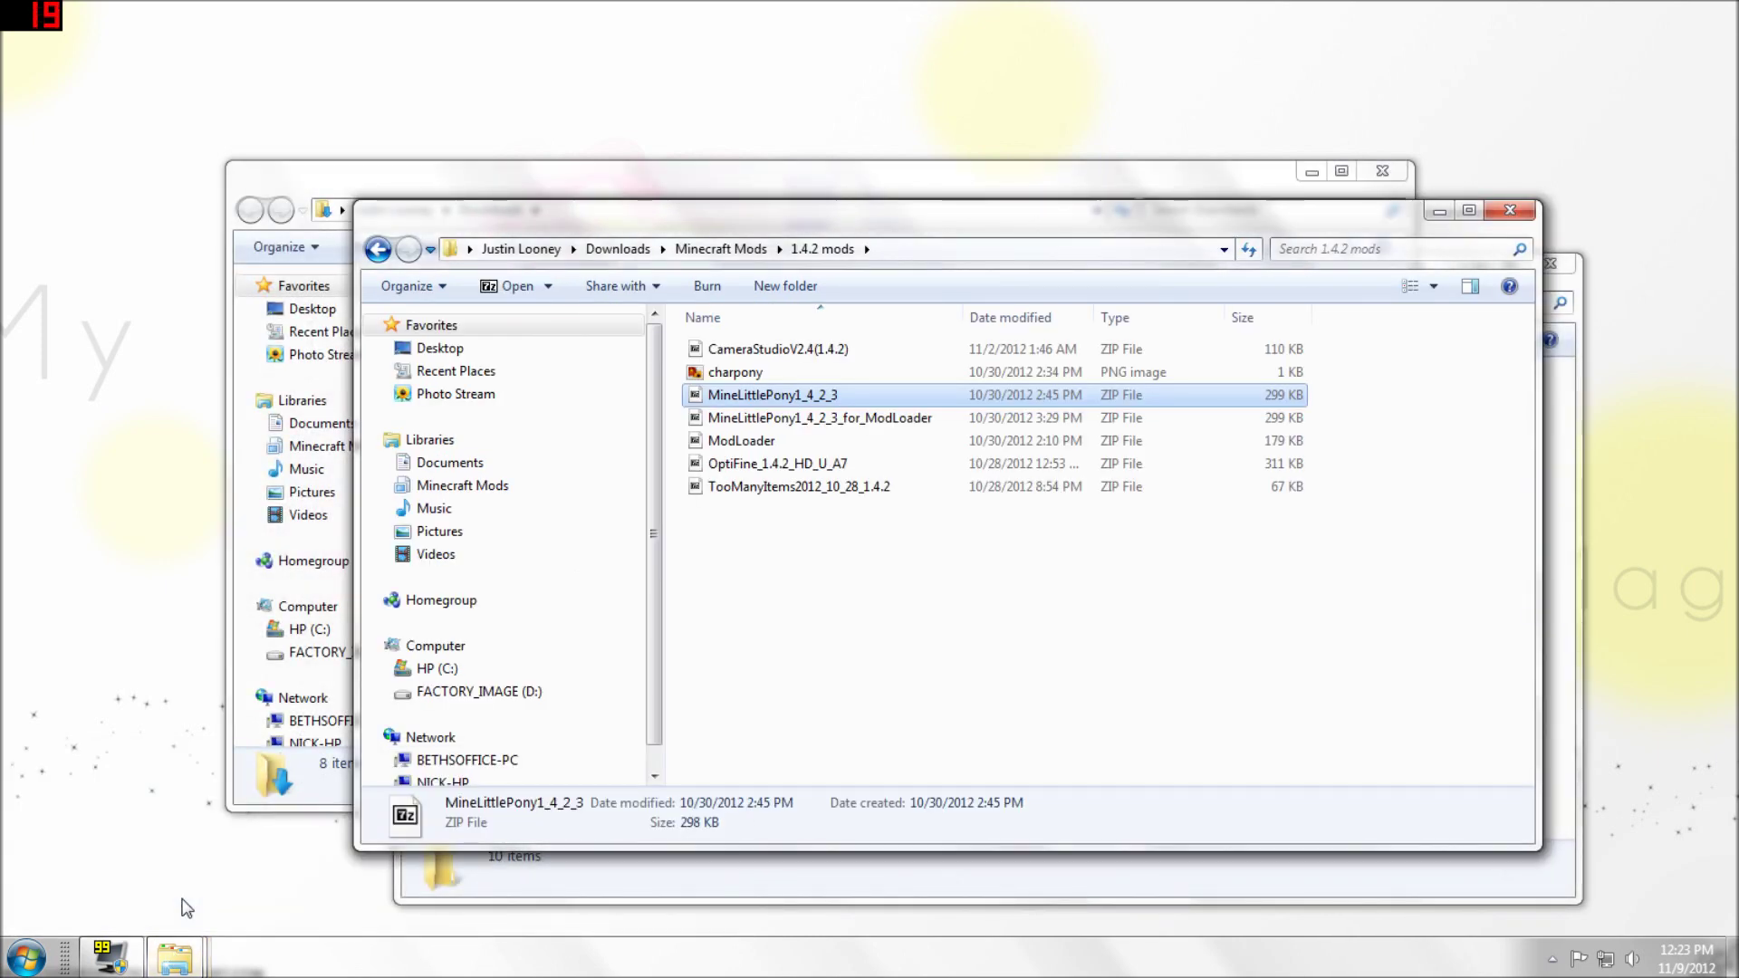
{"action": "left_click", "coordinate": [893, 424]}
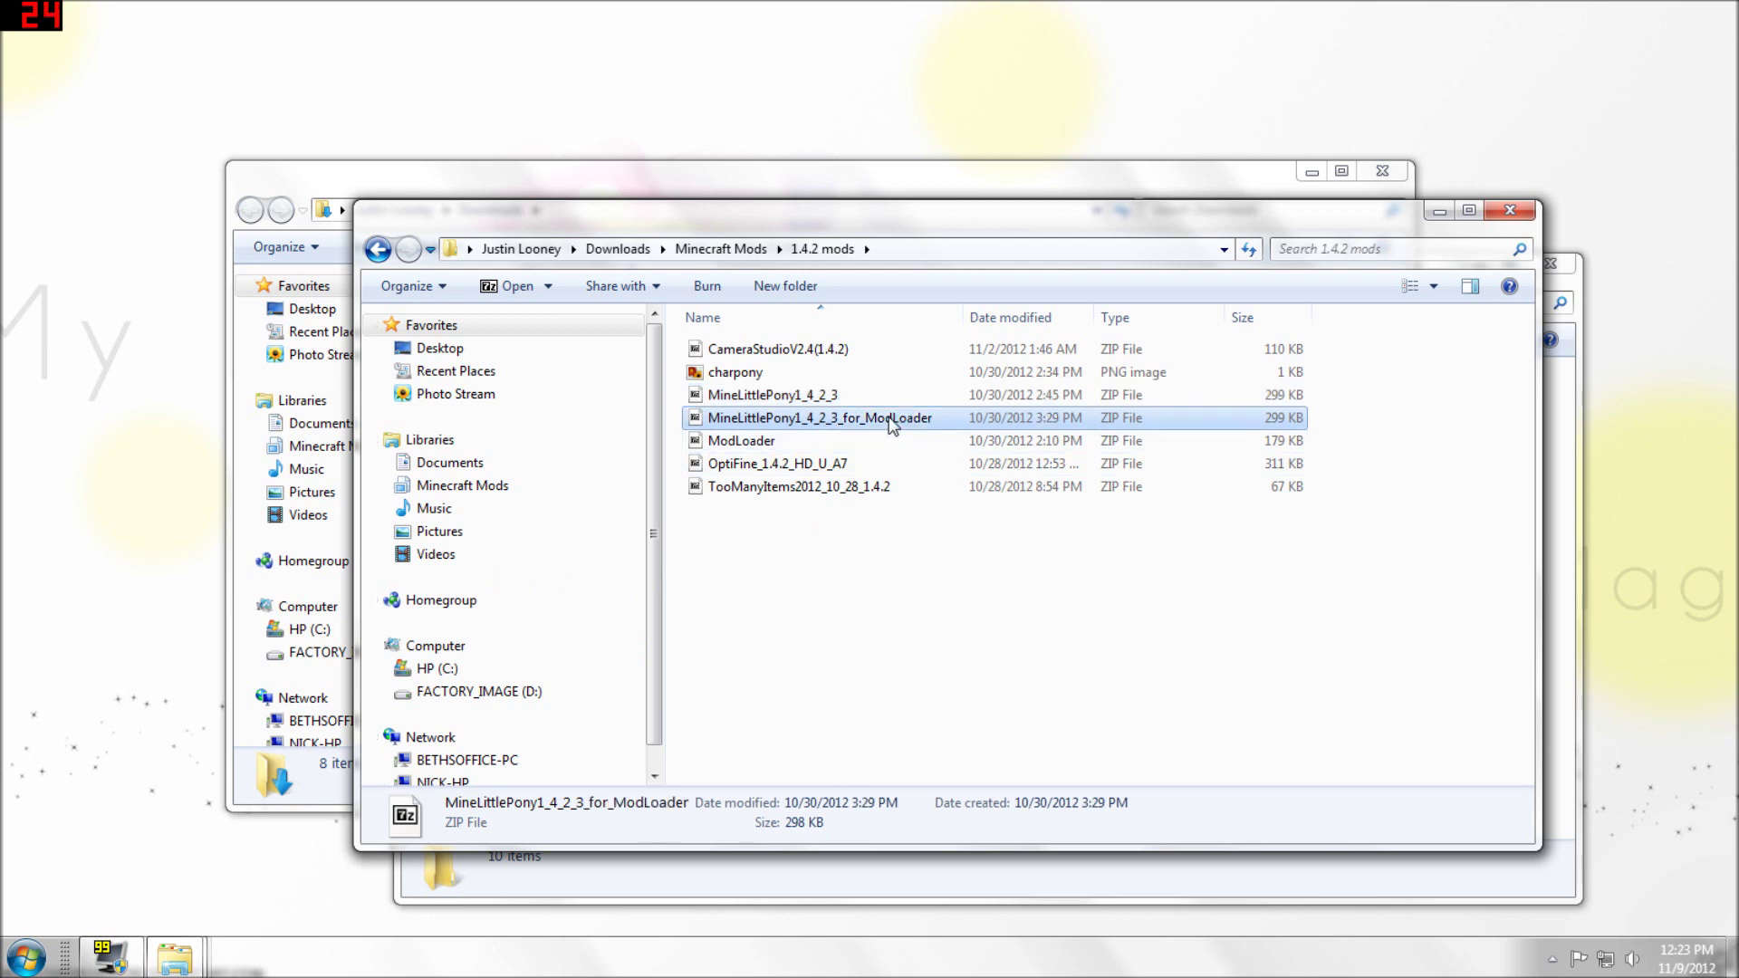
{"action": "left_click", "coordinate": [770, 442]}
{"action": "right_click", "coordinate": [771, 441]}
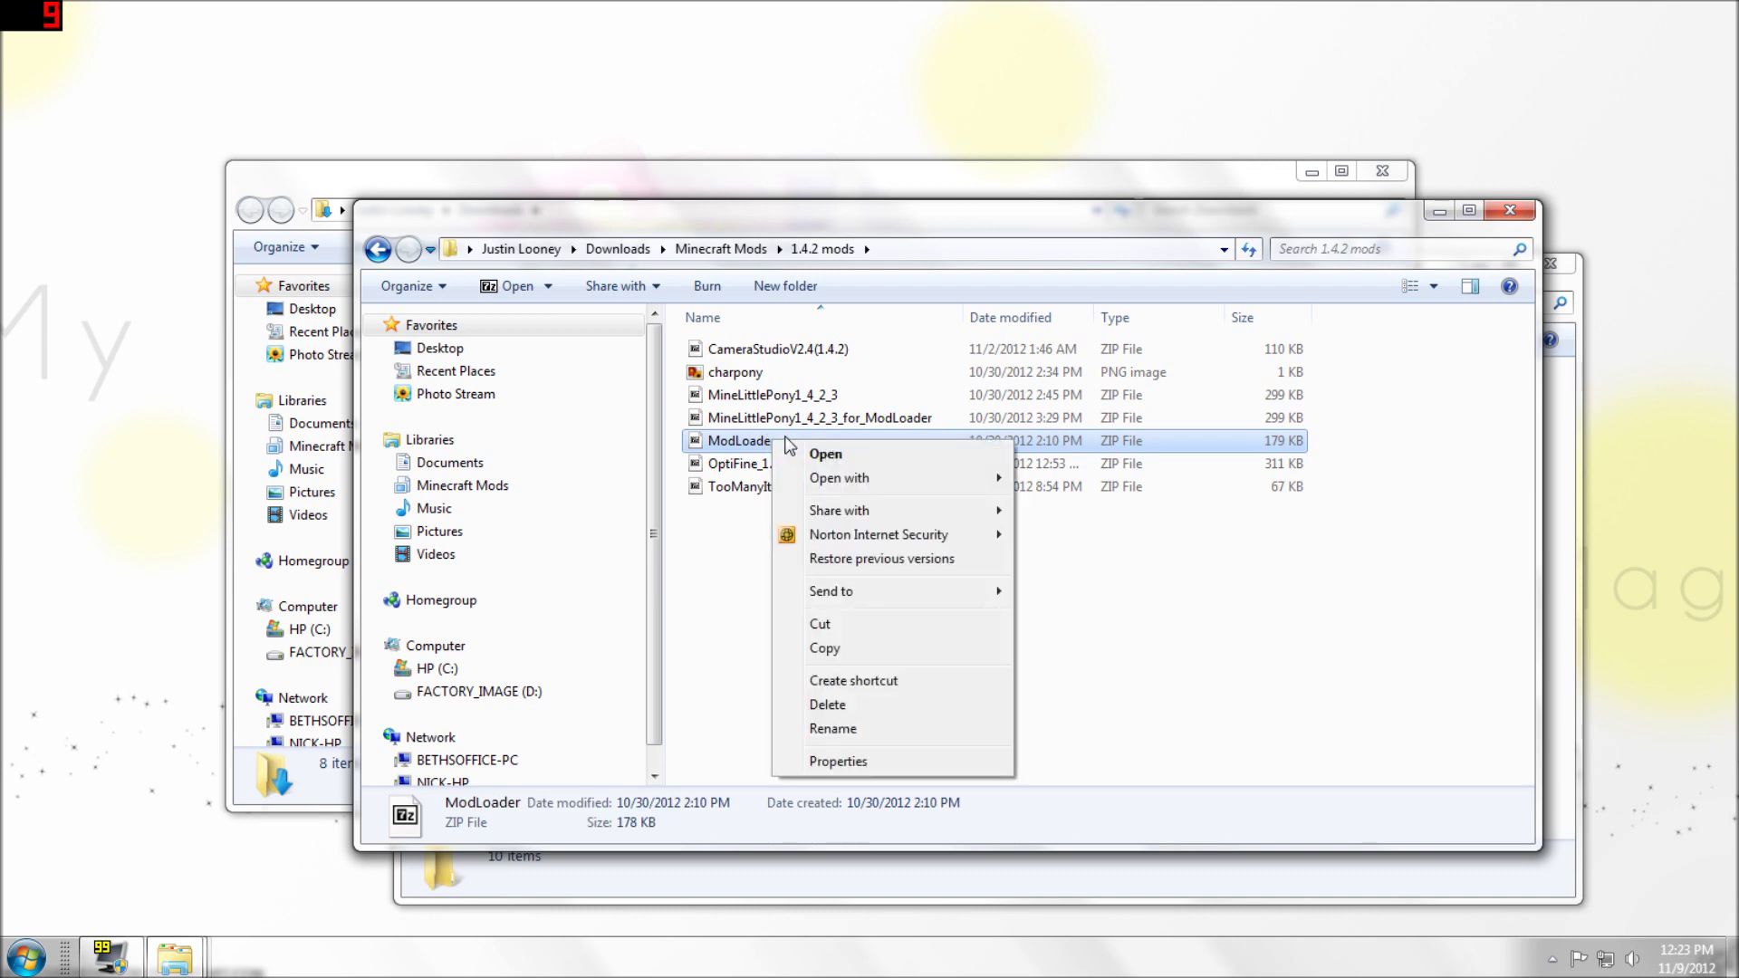
{"action": "key", "text": "Return"}
{"action": "left_click_drag", "start_coordinate": [569, 156], "coordinate": [1, 194]}
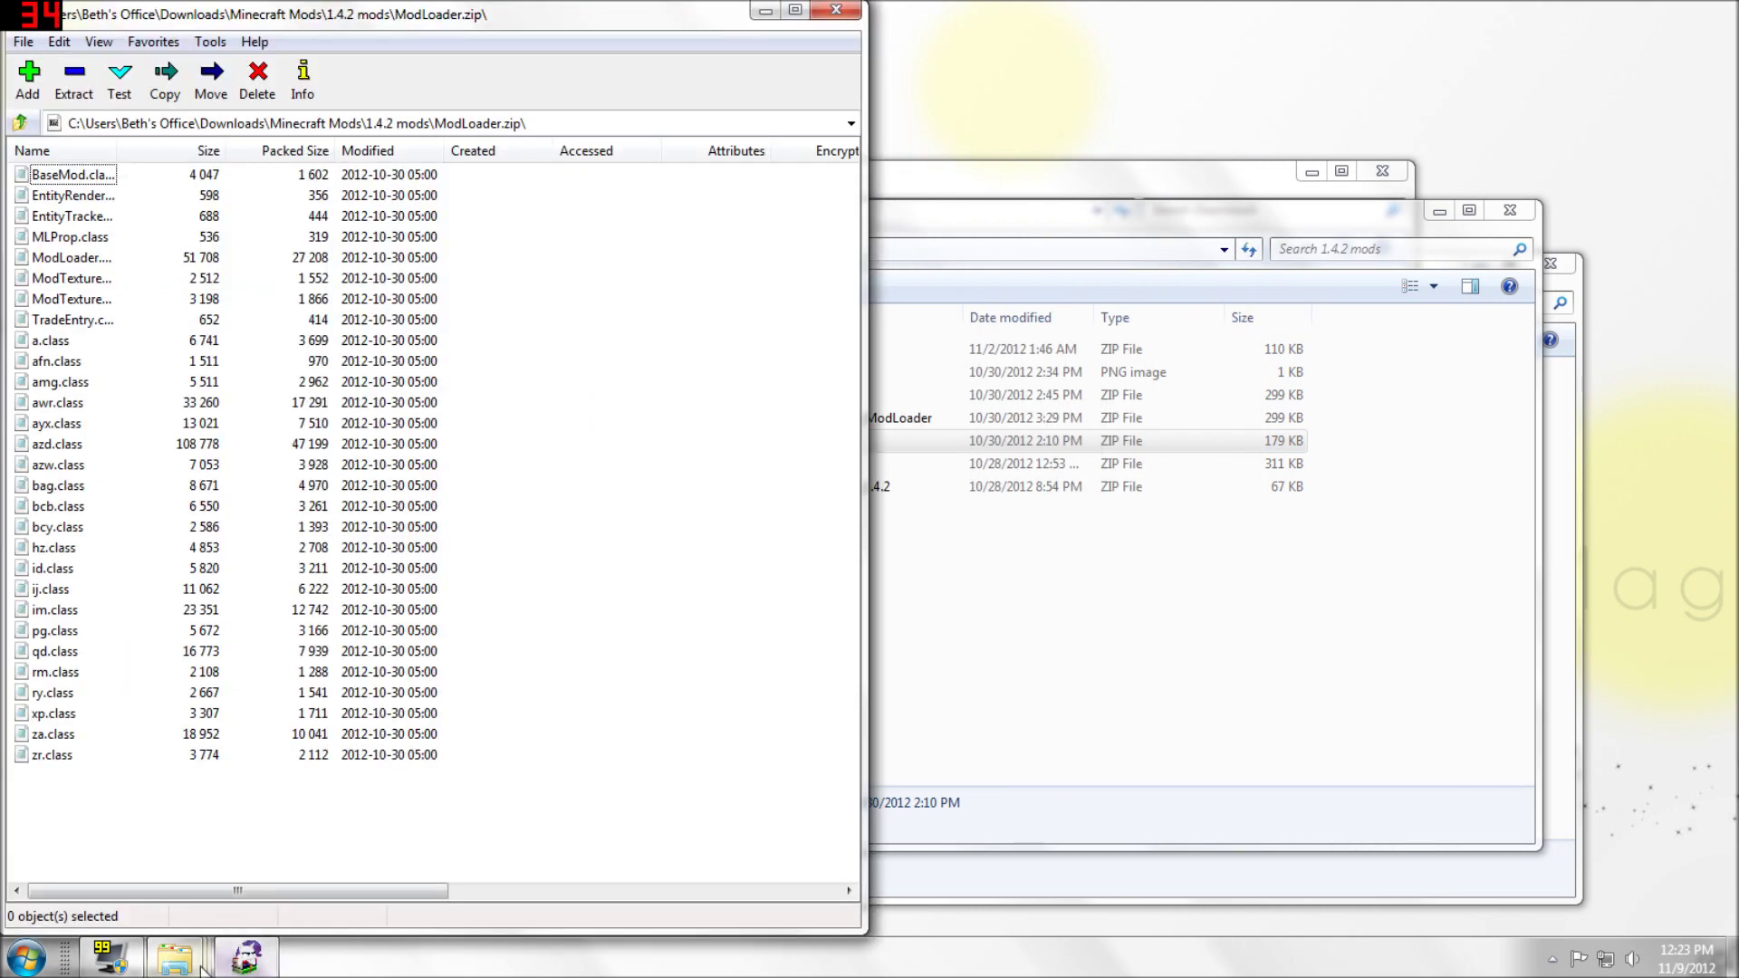
Open the minecraft jar from the bin folder with 7-Zip File Manager and place it beside ModLoader.zip.
{"action": "mouse_move", "coordinate": [201, 966]}
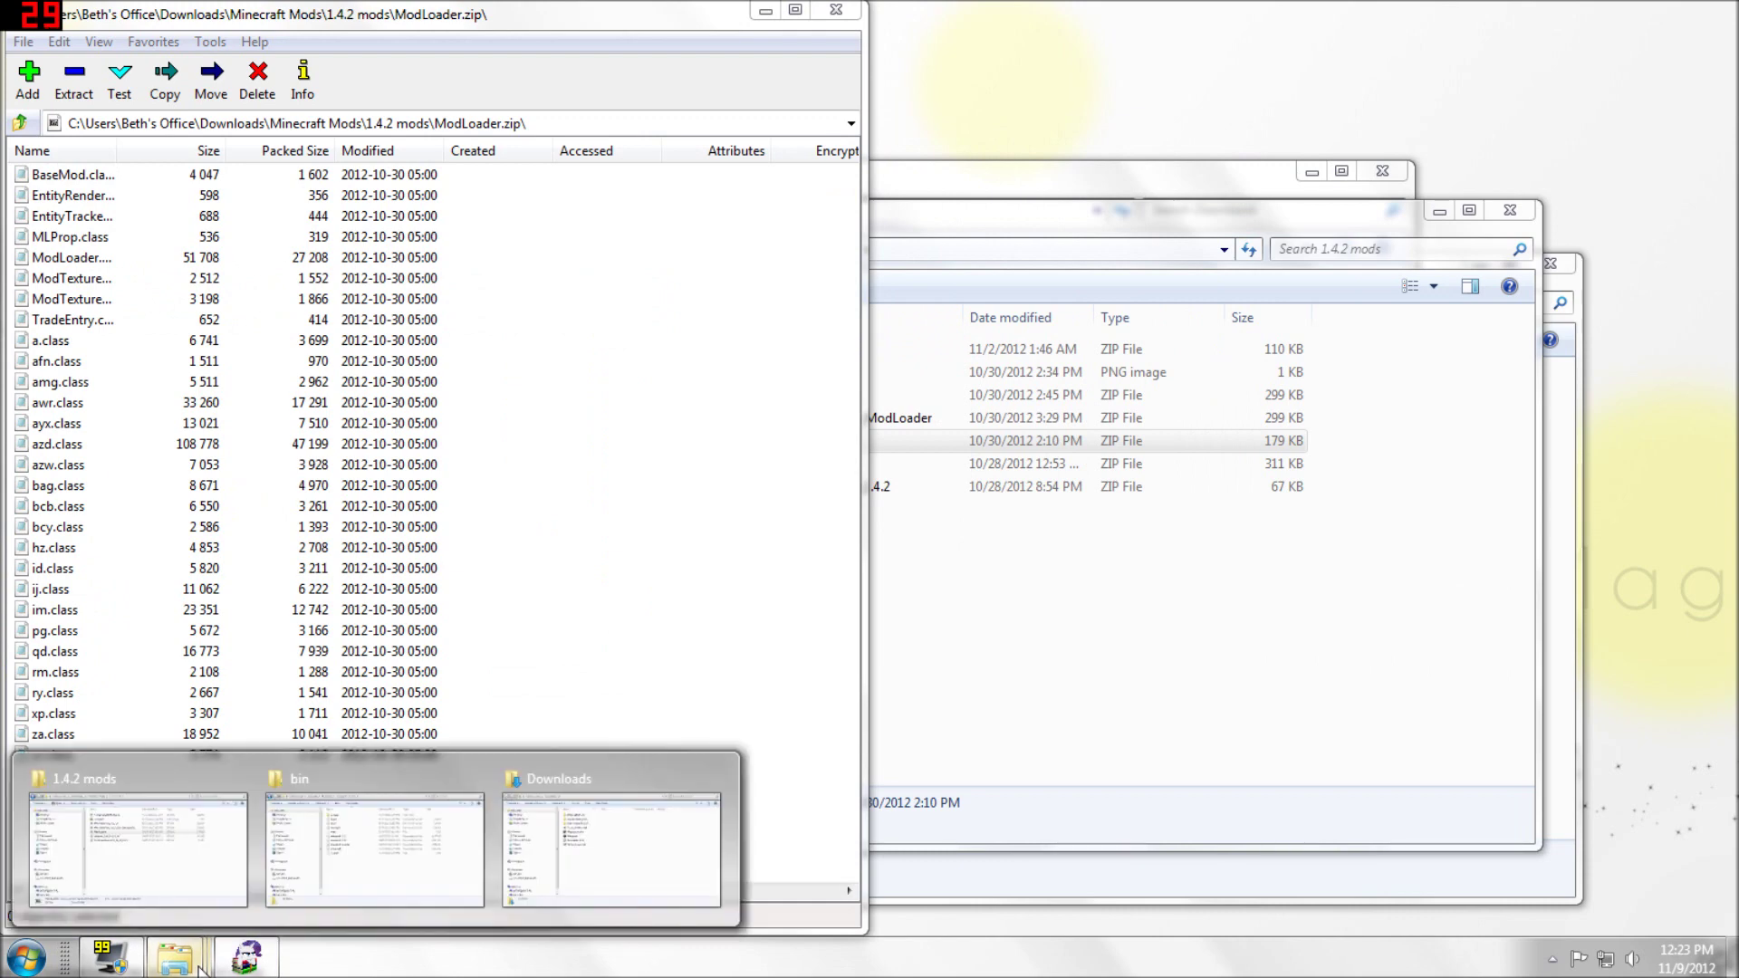
{"action": "left_click", "coordinate": [365, 850]}
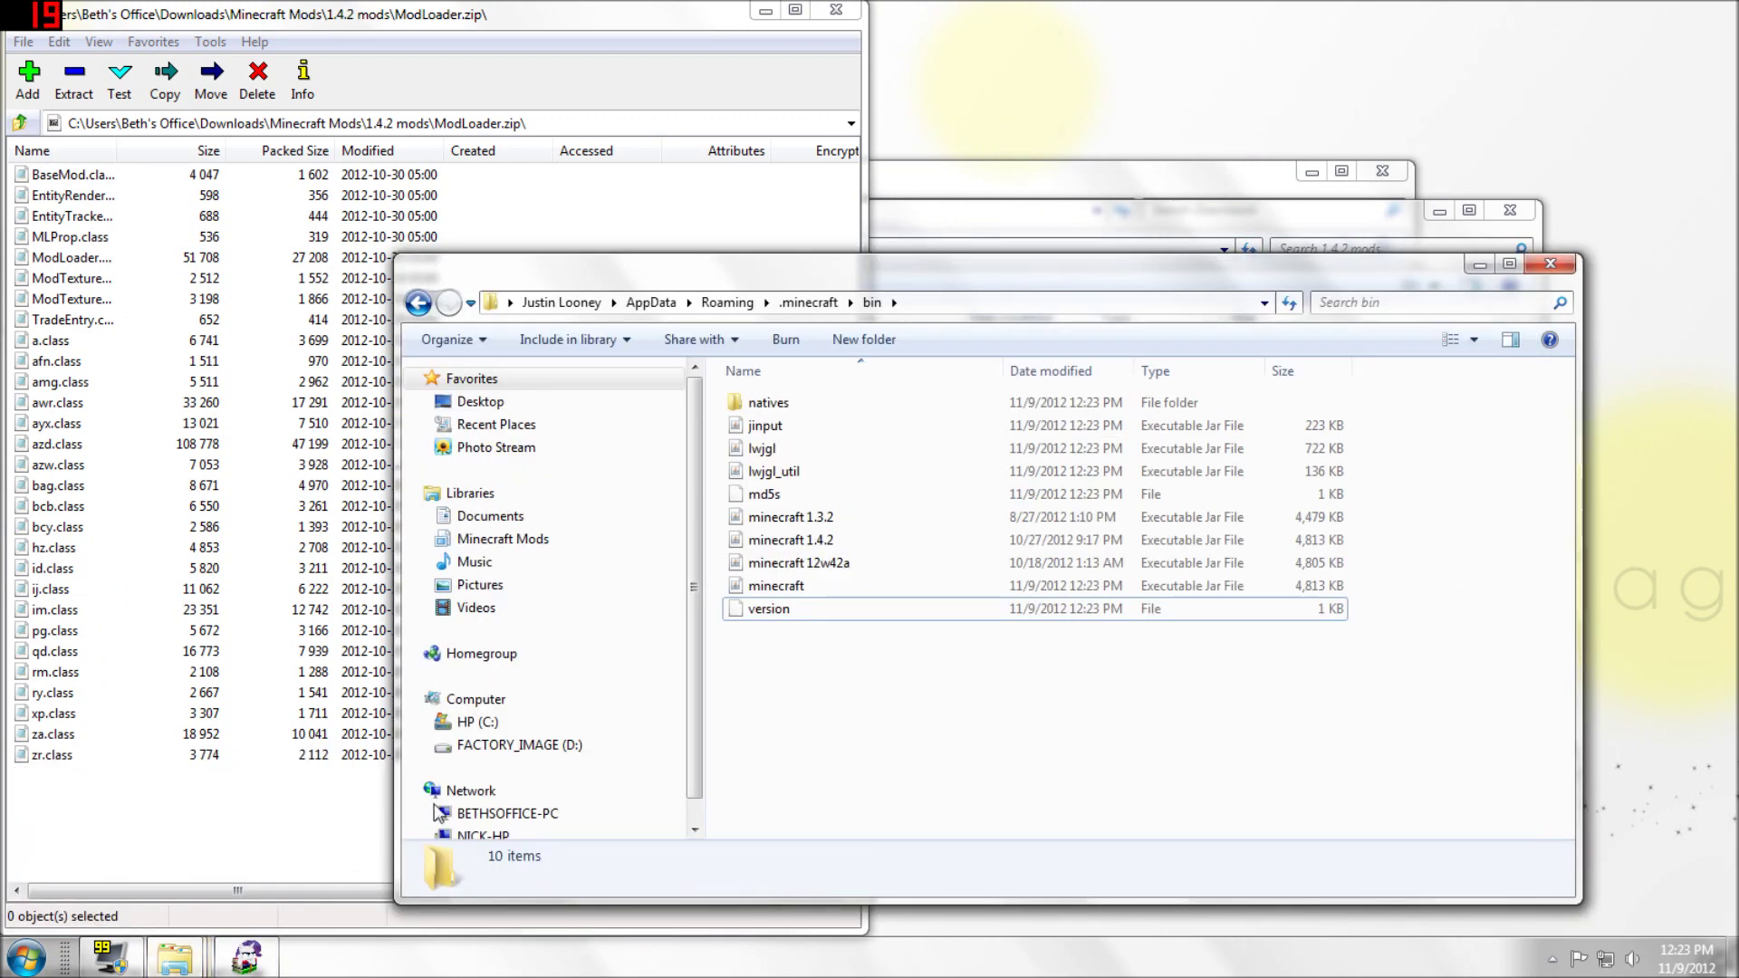
{"action": "left_click", "coordinate": [766, 590]}
{"action": "key", "text": "Return"}
{"action": "right_click", "coordinate": [857, 588]}
{"action": "mouse_move", "coordinate": [996, 627]}
{"action": "left_click", "coordinate": [1165, 627]}
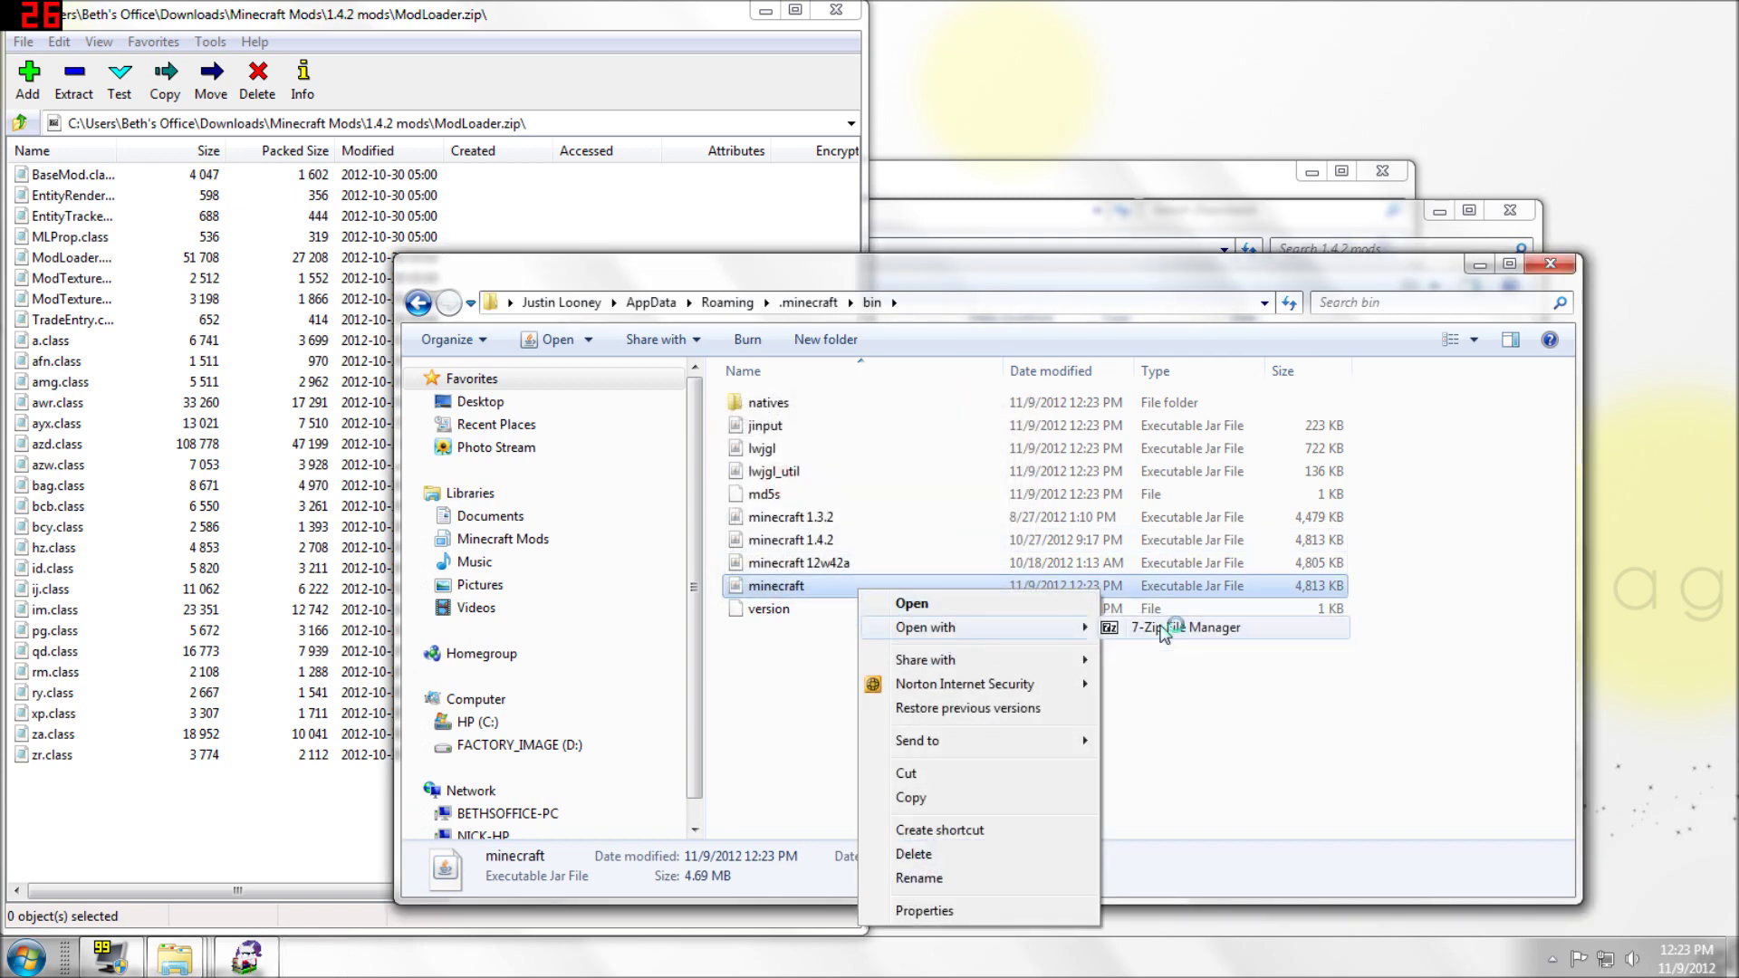
{"action": "left_click_drag", "start_coordinate": [672, 161], "coordinate": [1732, 114]}
{"action": "key", "text": "alt+Tab"}
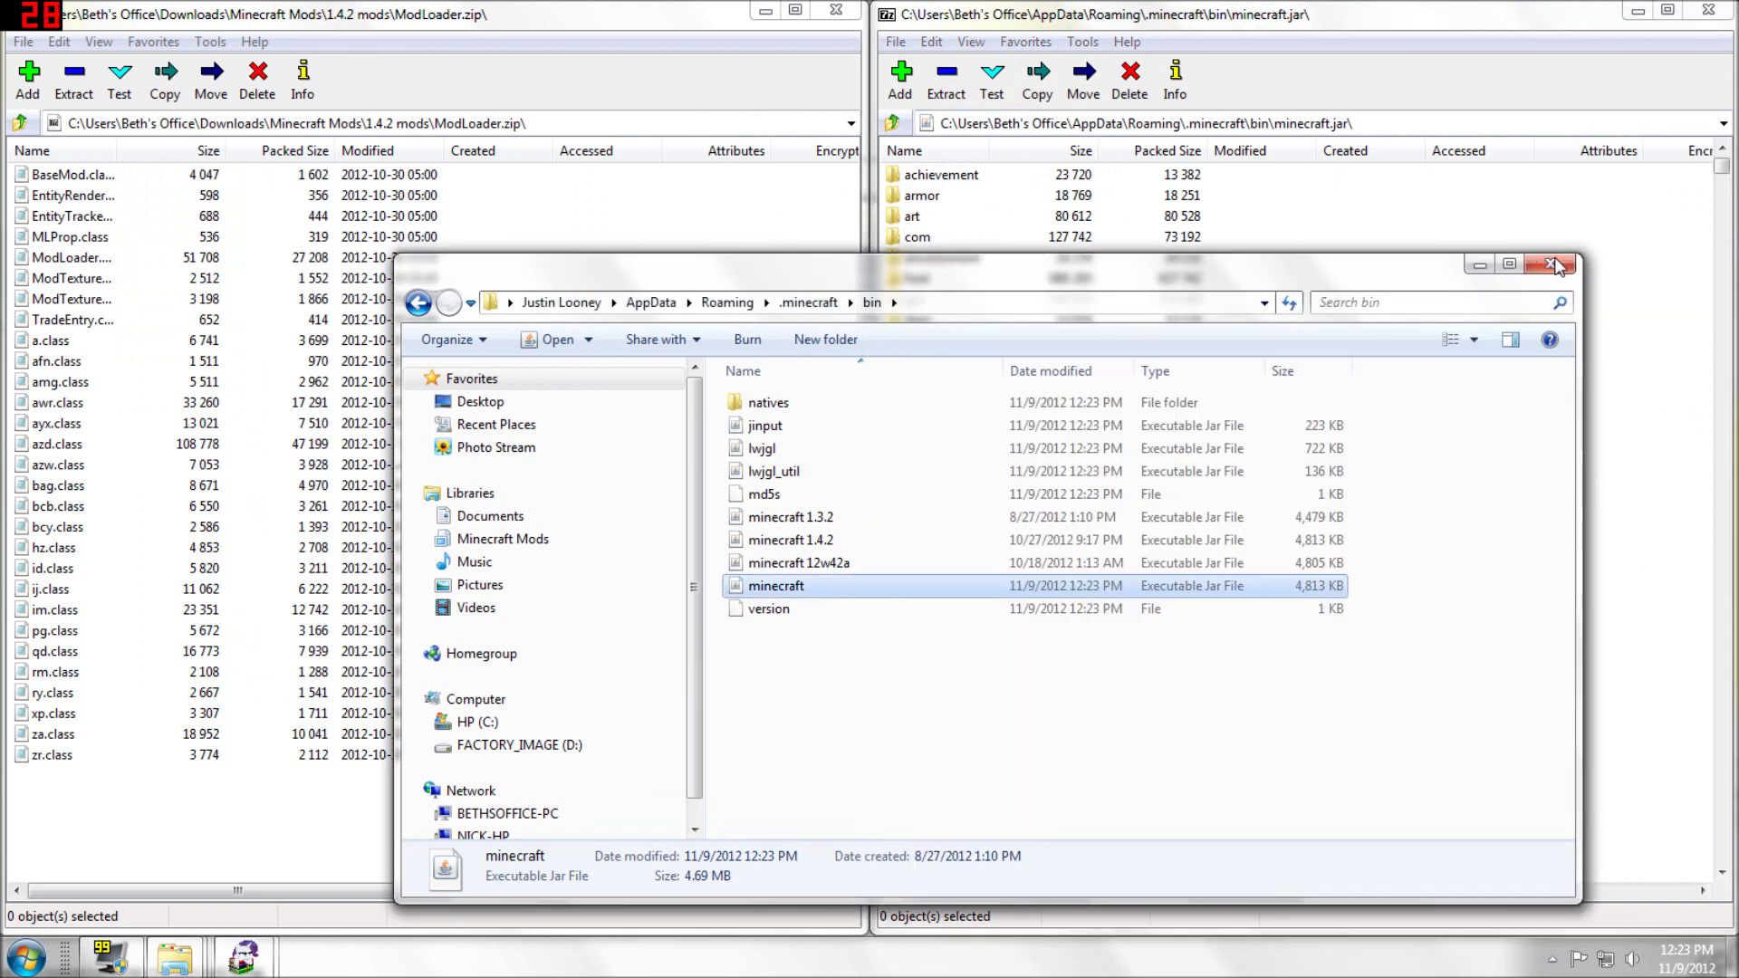
Delete the META-INF folder and all its contents from minecraft.jar.
{"action": "left_click", "coordinate": [940, 363]}
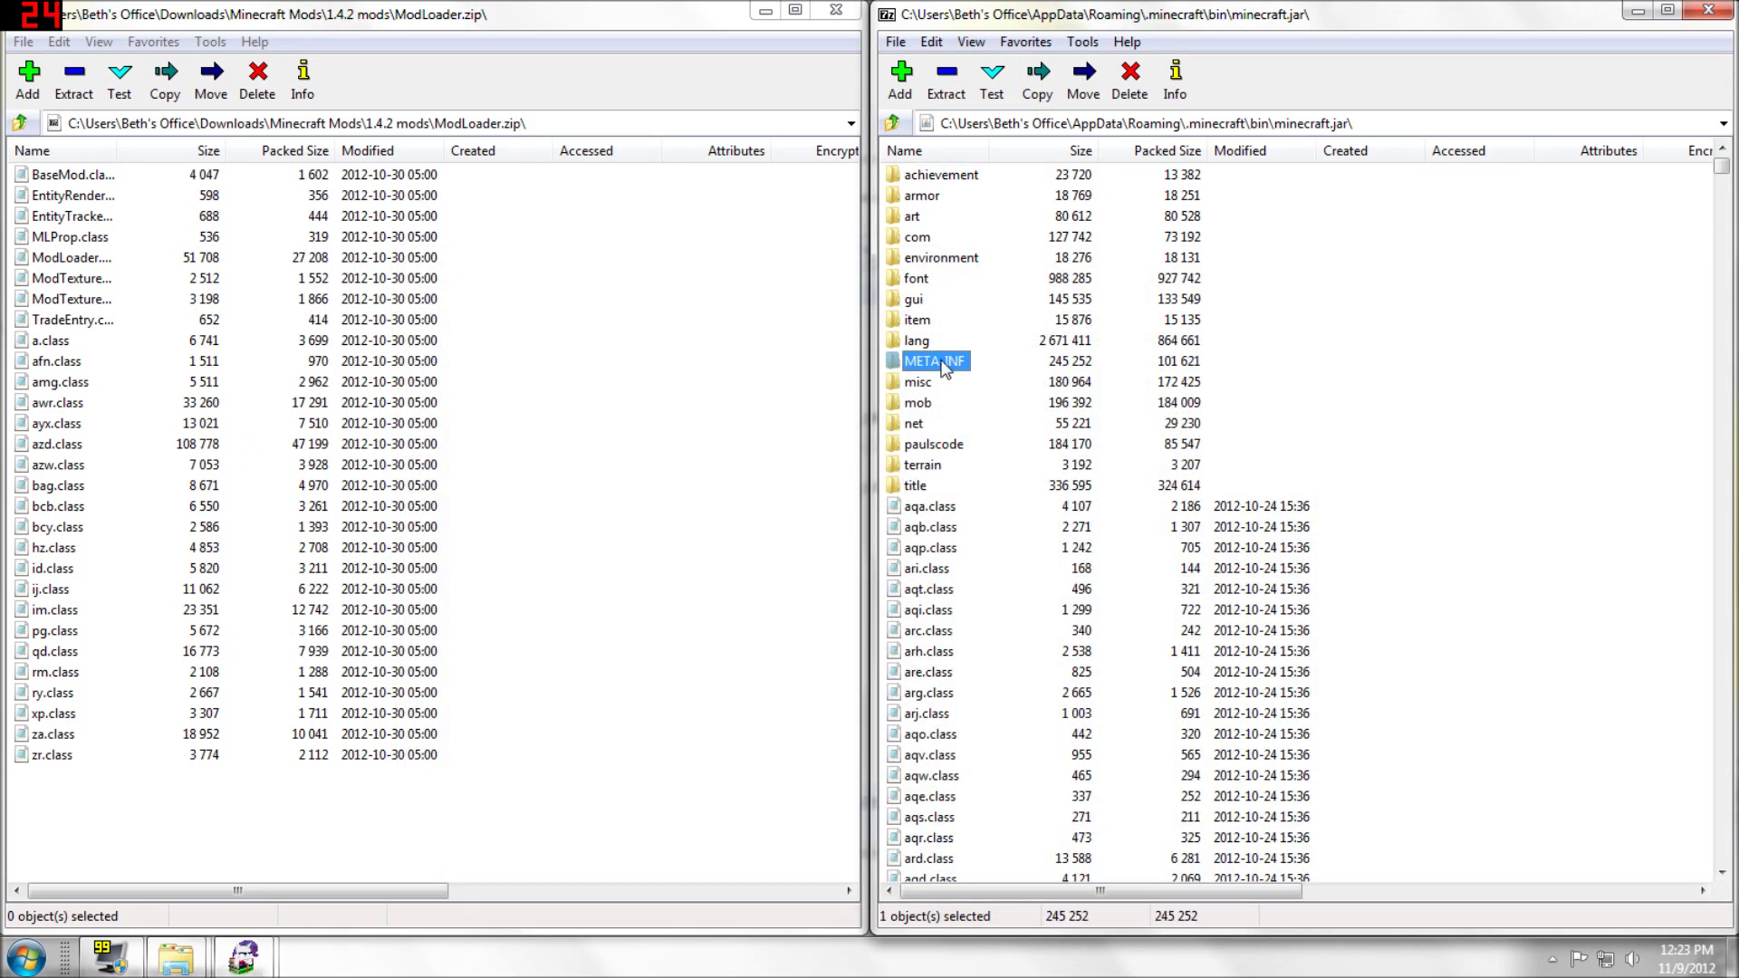
{"action": "key", "text": "Delete"}
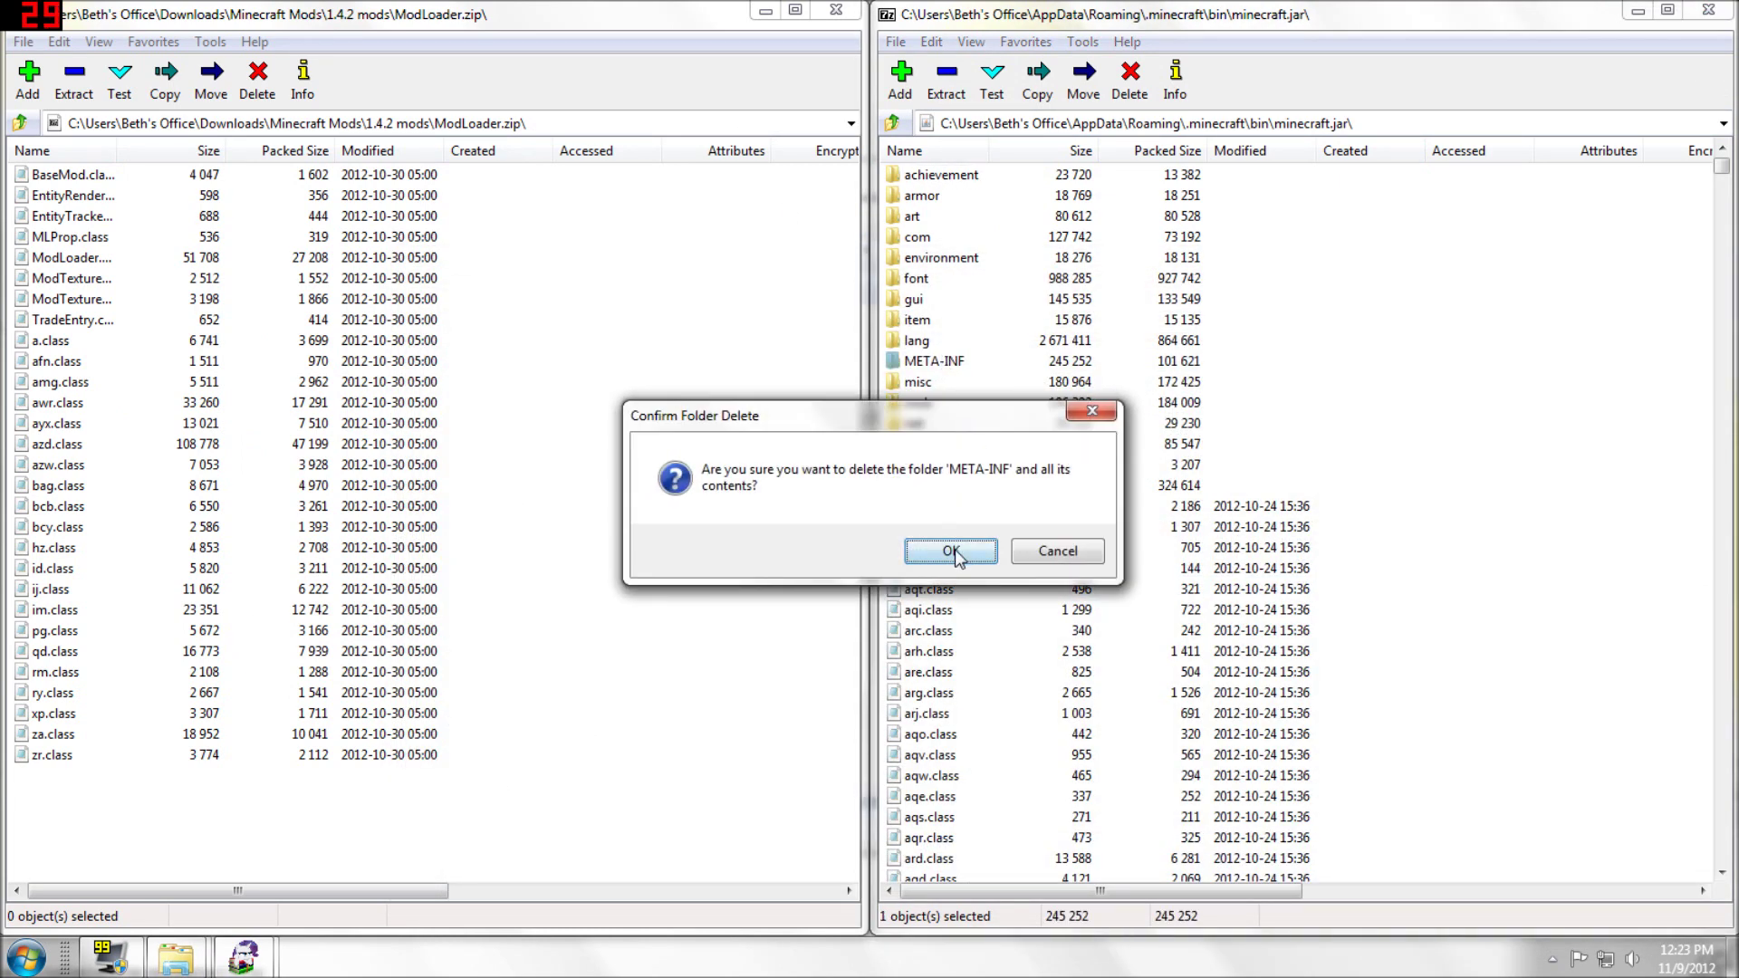
{"action": "left_click", "coordinate": [950, 551]}
Copy all the class files from ModLoader.zip into the root of minecraft.jar.
{"action": "left_click", "coordinate": [135, 628]}
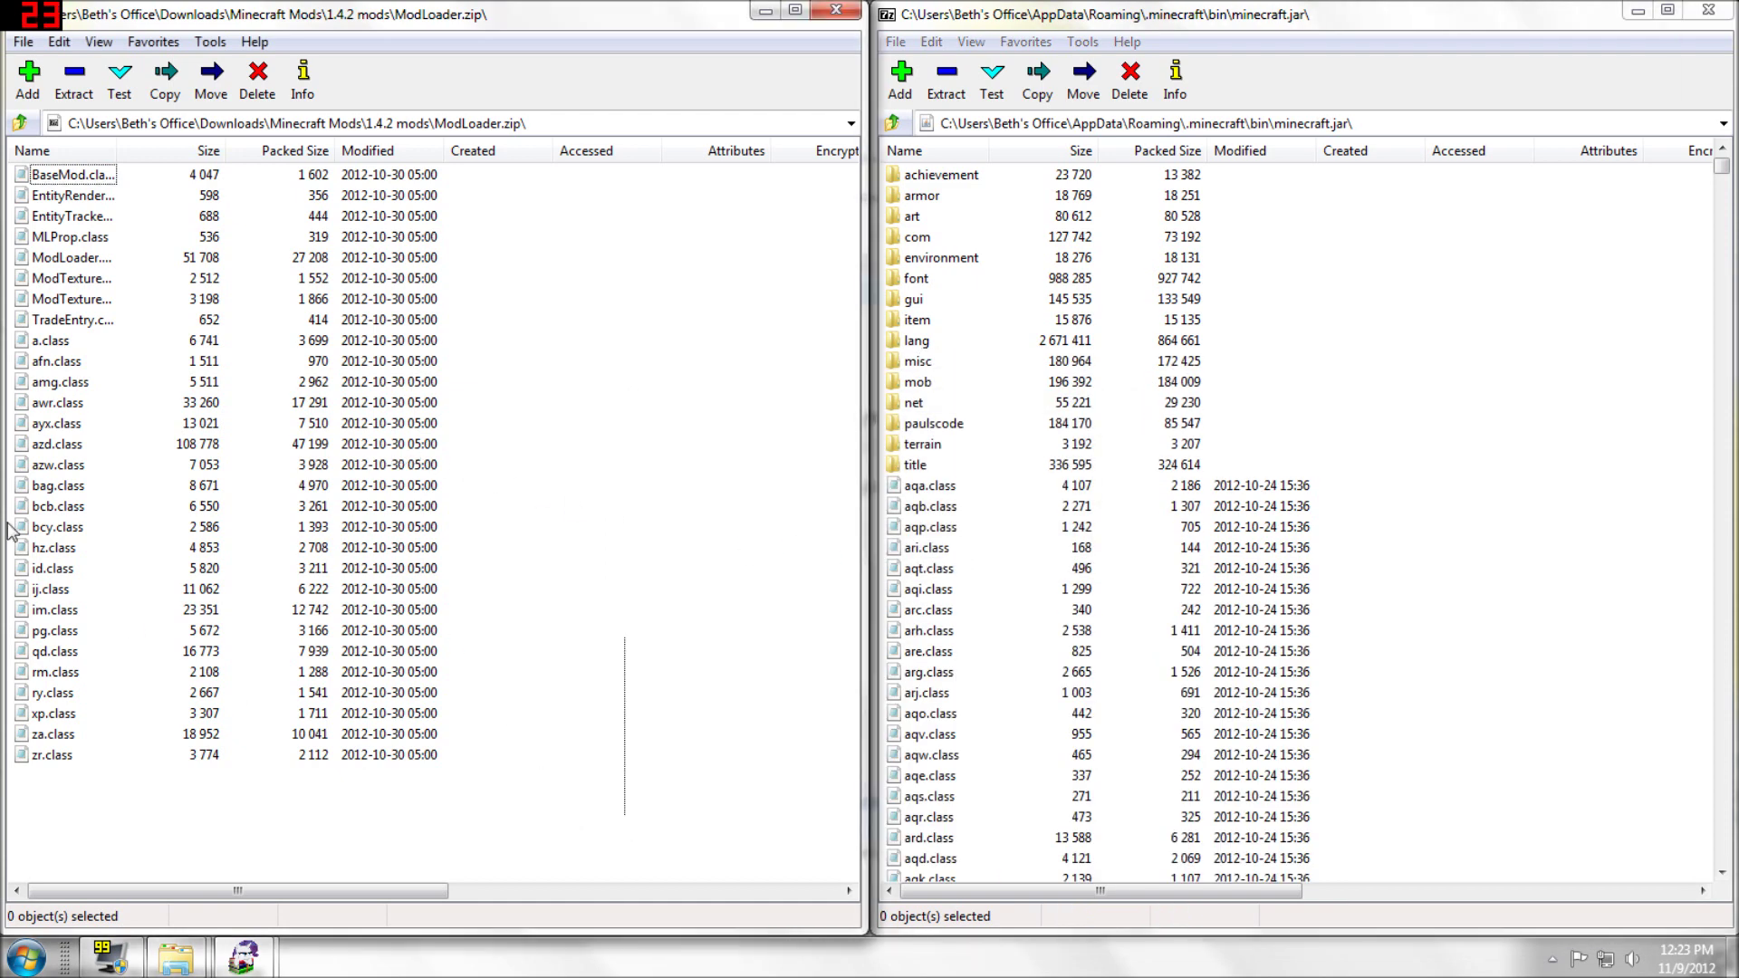
{"action": "left_click_drag", "start_coordinate": [134, 628], "coordinate": [8, 182]}
{"action": "left_click_drag", "start_coordinate": [62, 304], "coordinate": [1008, 738]}
{"action": "left_click", "coordinate": [943, 556]}
{"action": "left_click", "coordinate": [819, 564]}
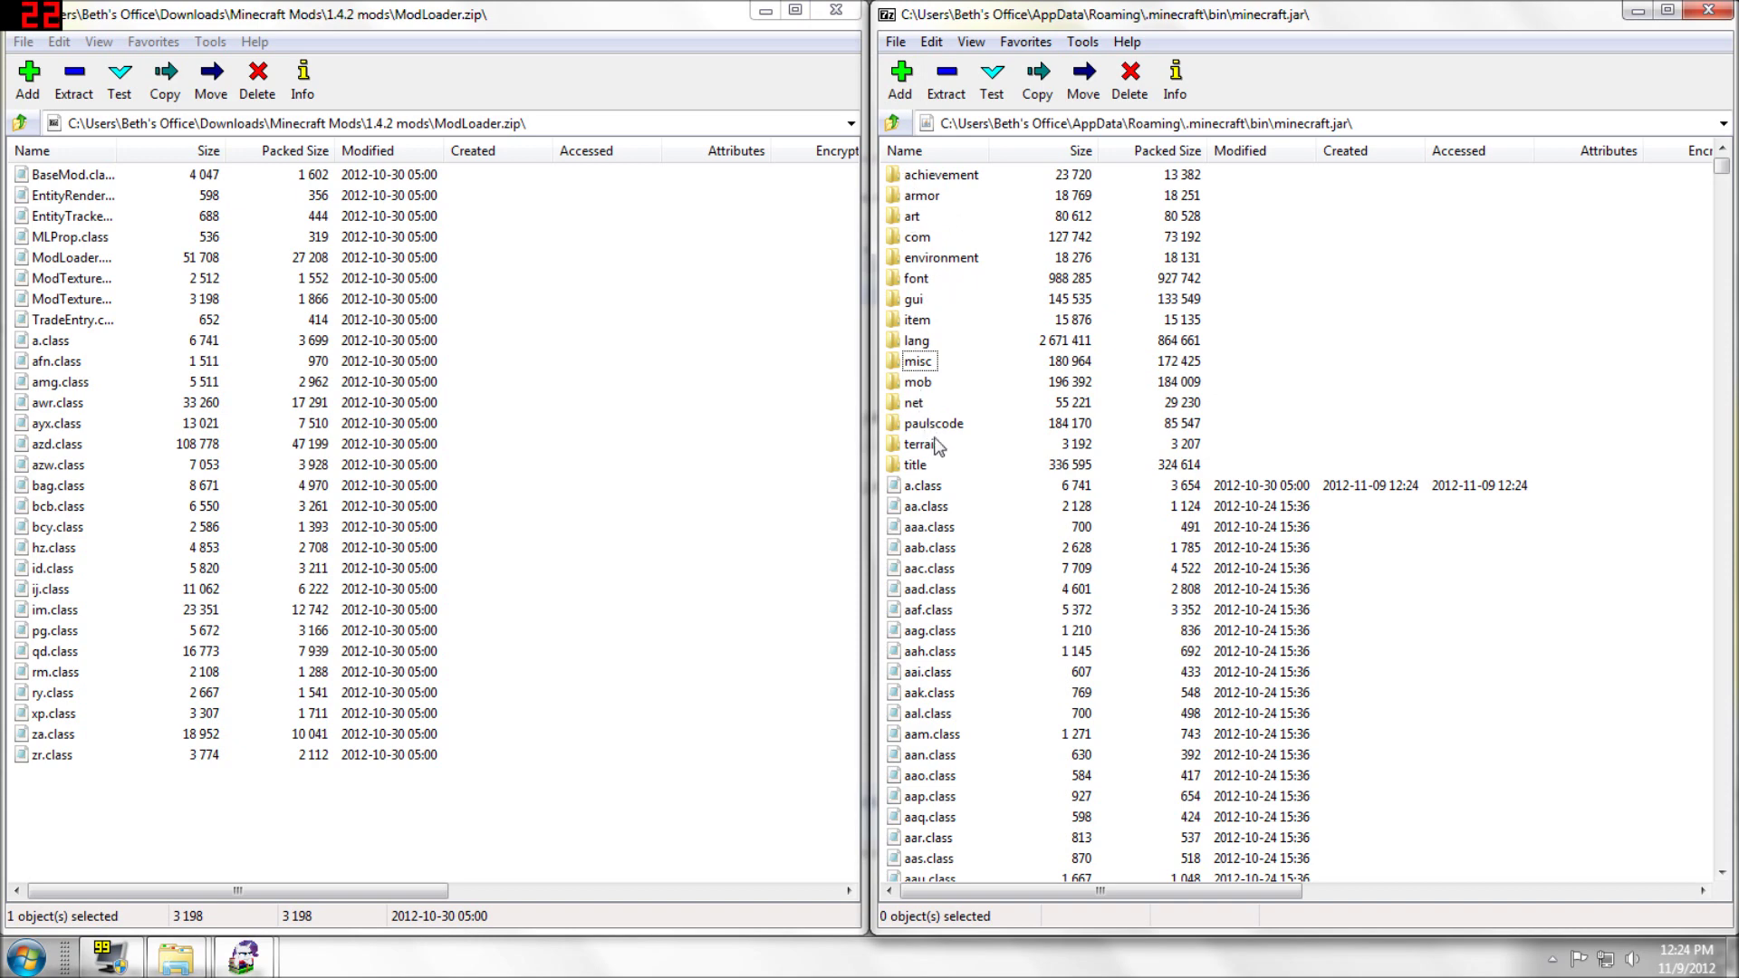
Look over the class files in minecraft.jar and close both 7-Zip archive windows.
{"action": "scroll", "coordinate": [942, 308], "scroll_direction": "down", "scroll_amount": 8}
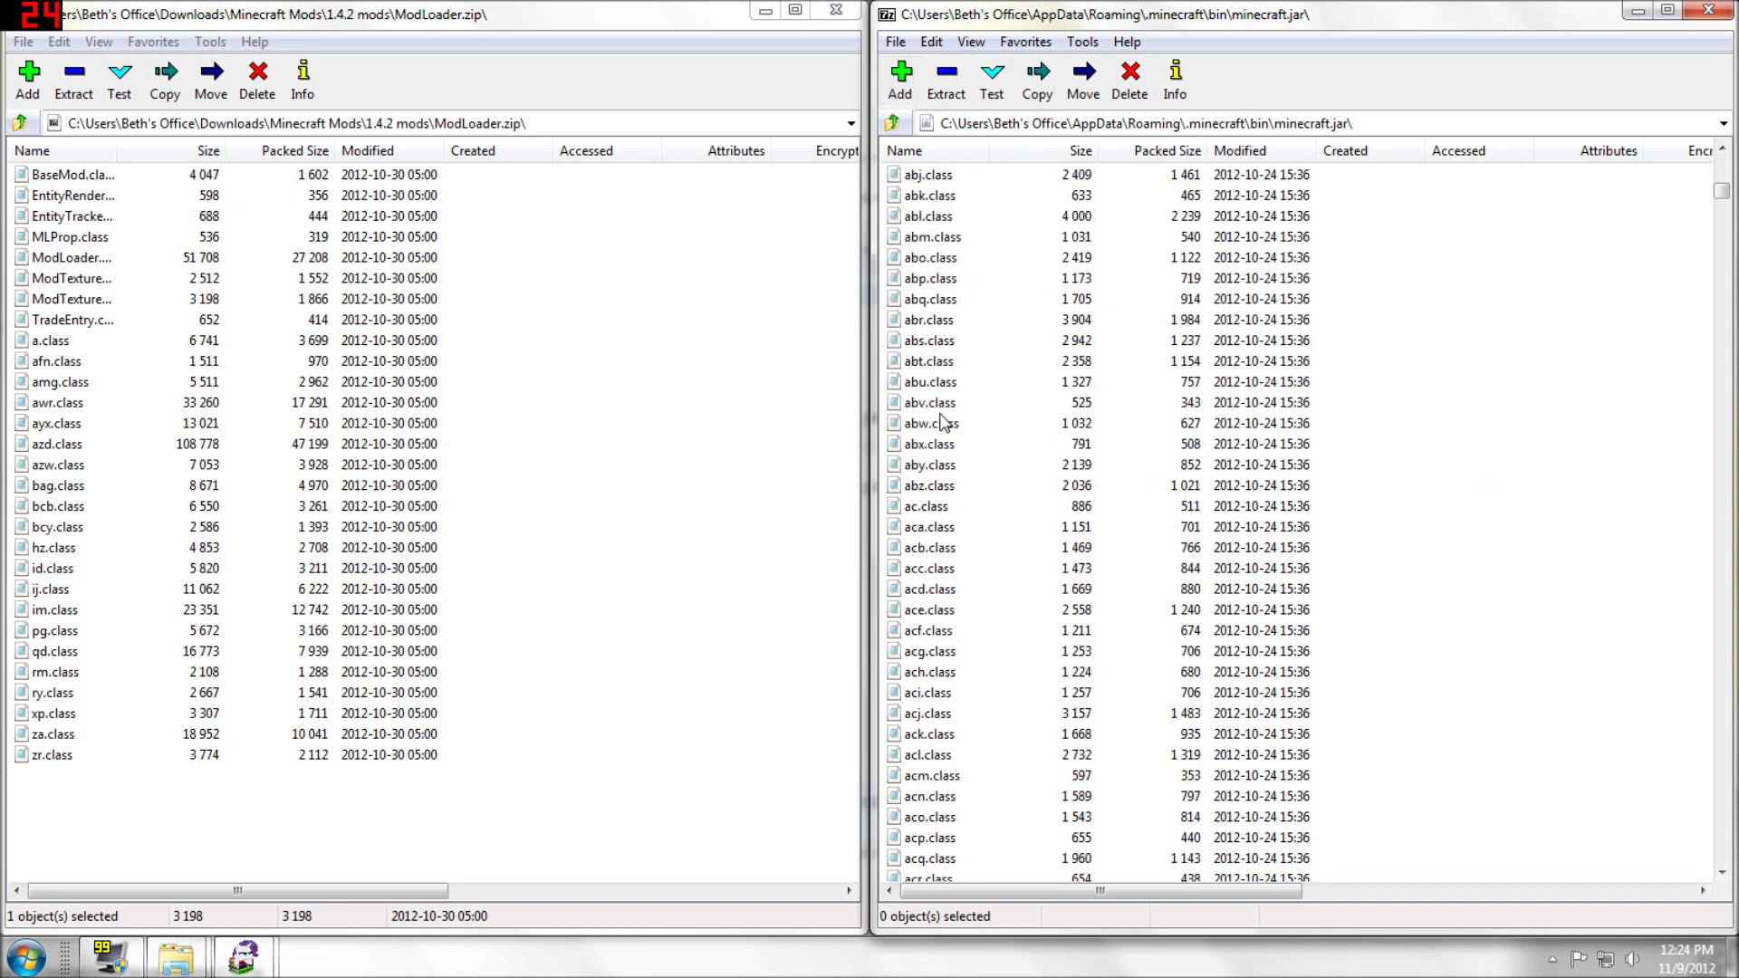
{"action": "scroll", "coordinate": [945, 313], "scroll_direction": "up", "scroll_amount": 8}
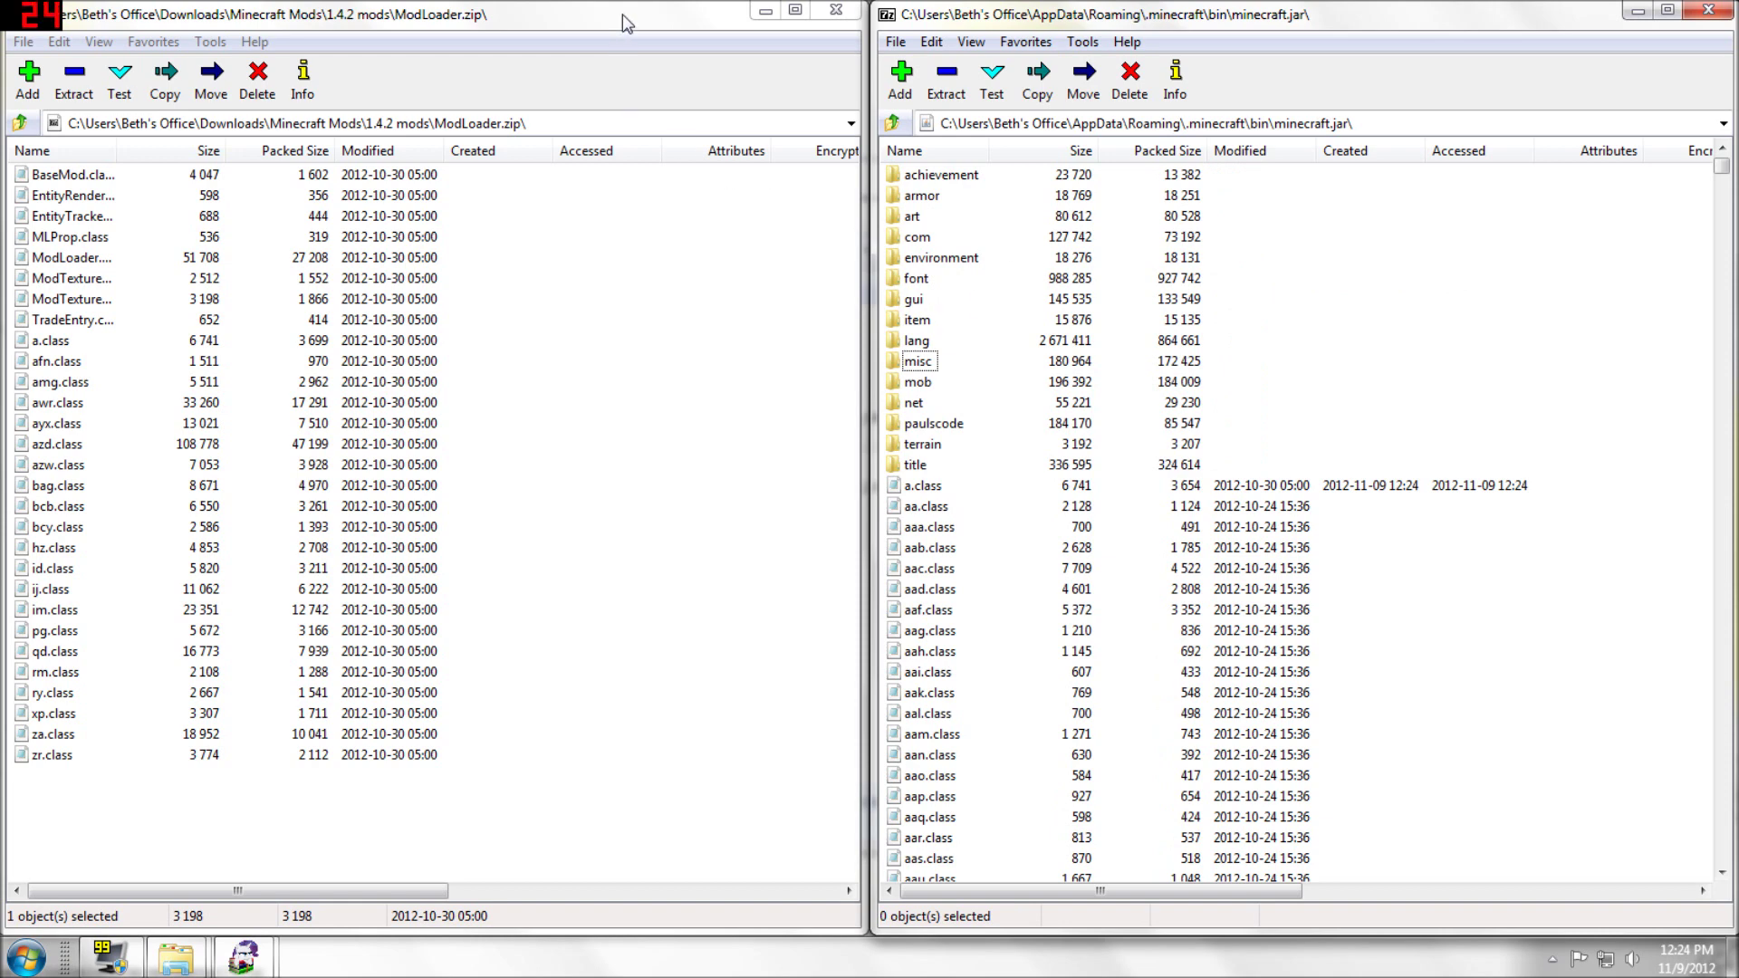
{"action": "left_click", "coordinate": [1708, 10]}
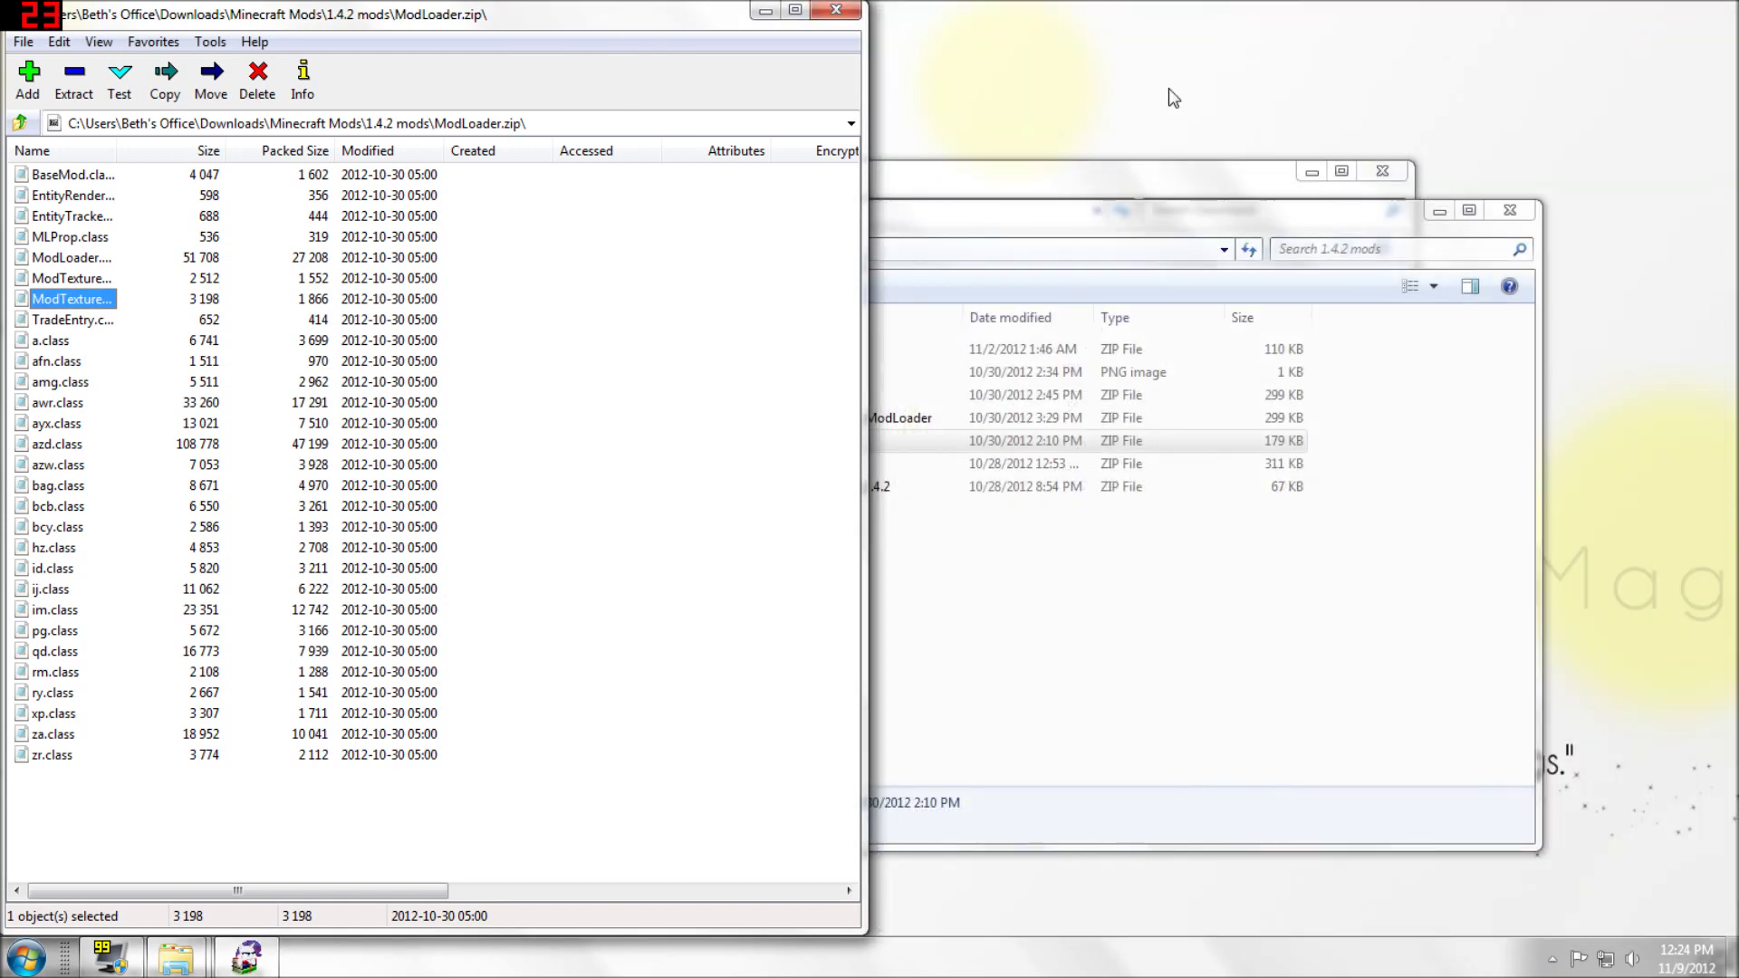
{"action": "left_click", "coordinate": [836, 10]}
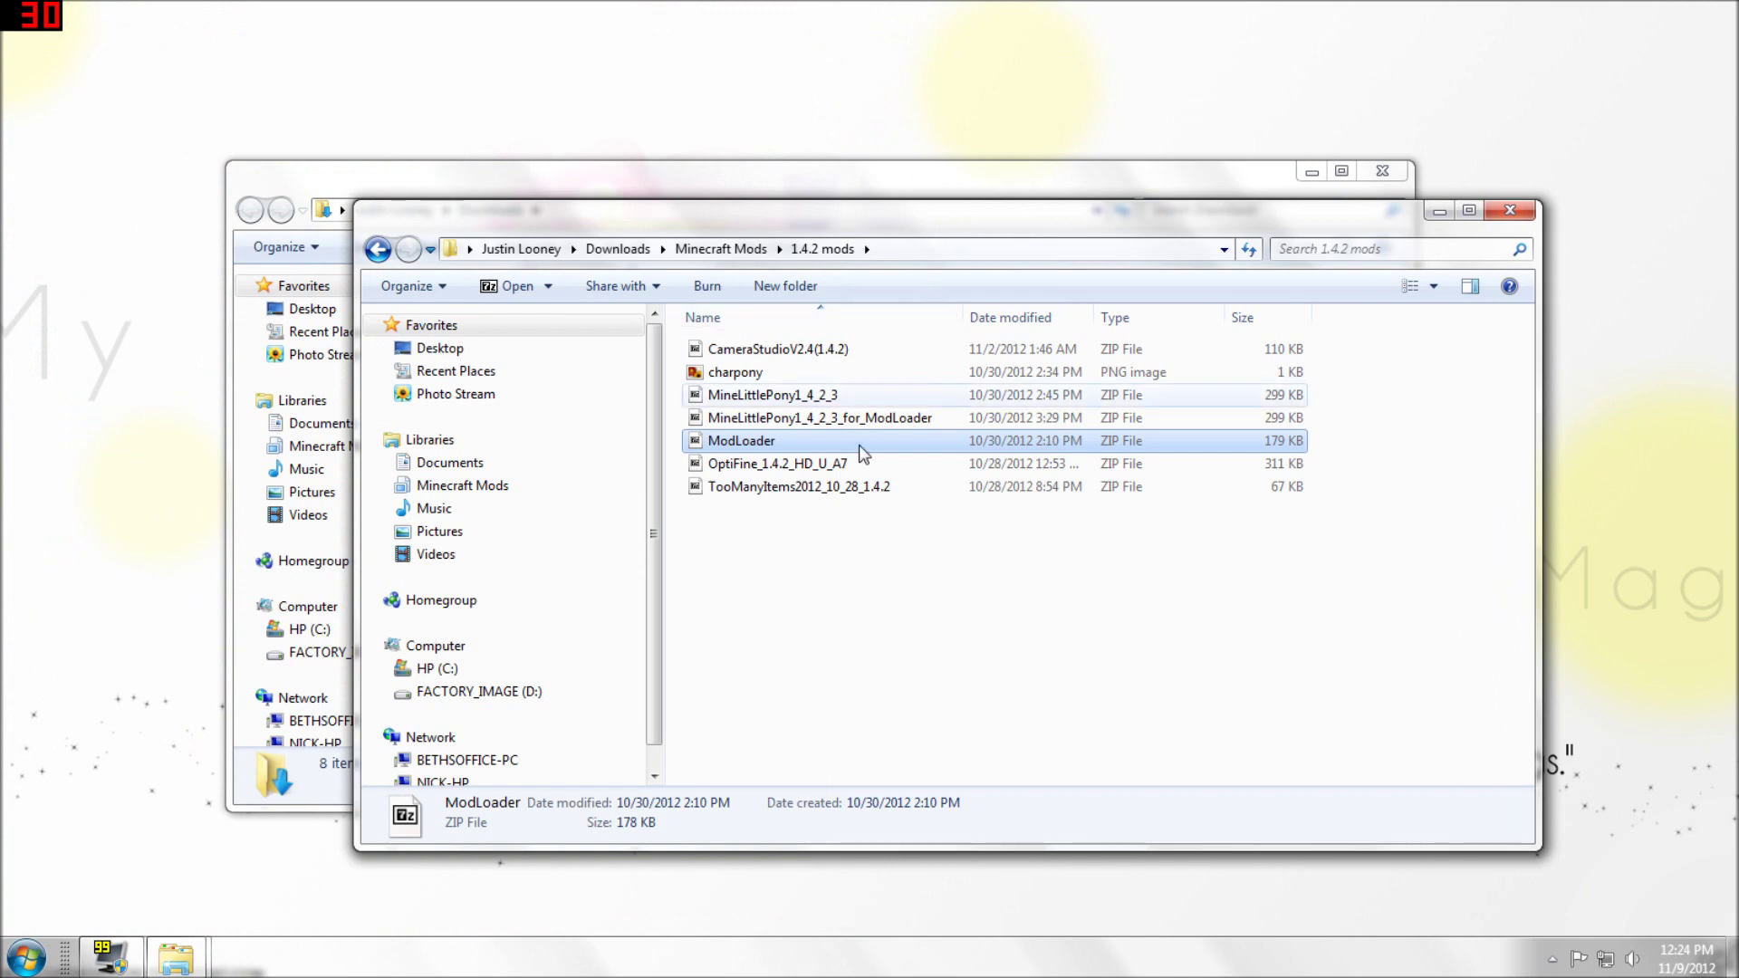
Open the .minecraft folder, look inside the MineLittlePony folder in mods and return to mods.
{"action": "left_click", "coordinate": [201, 958]}
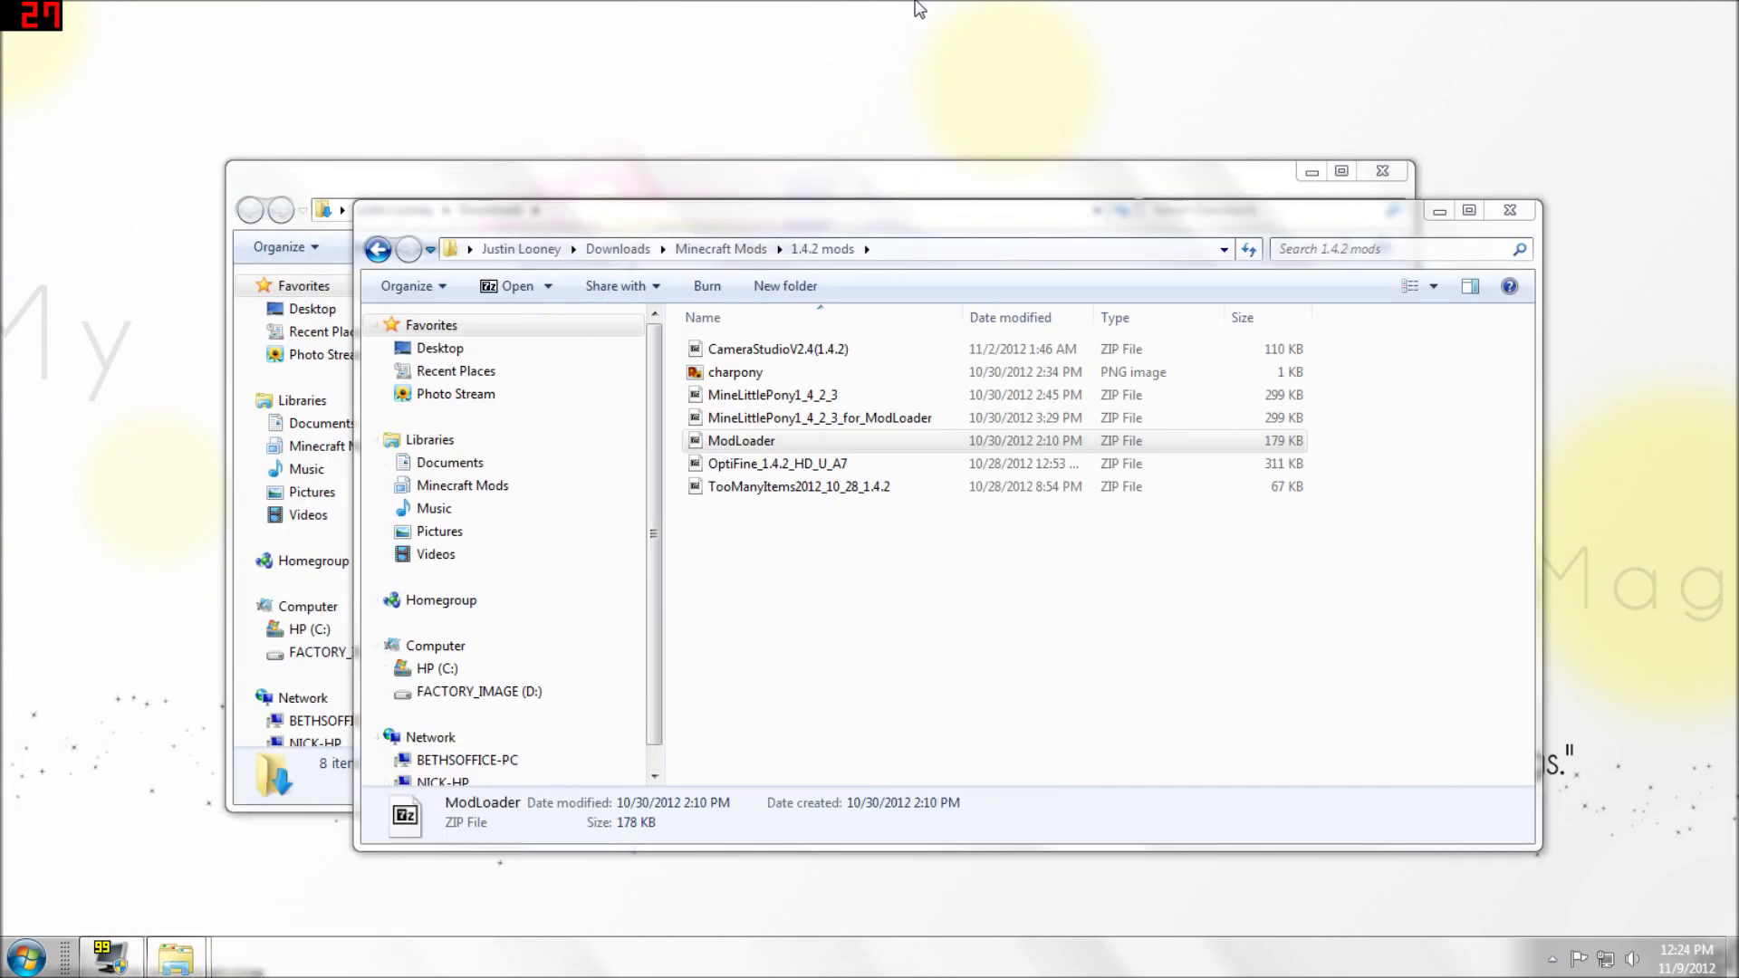
{"action": "mouse_move", "coordinate": [912, 21]}
{"action": "left_click", "coordinate": [872, 42]}
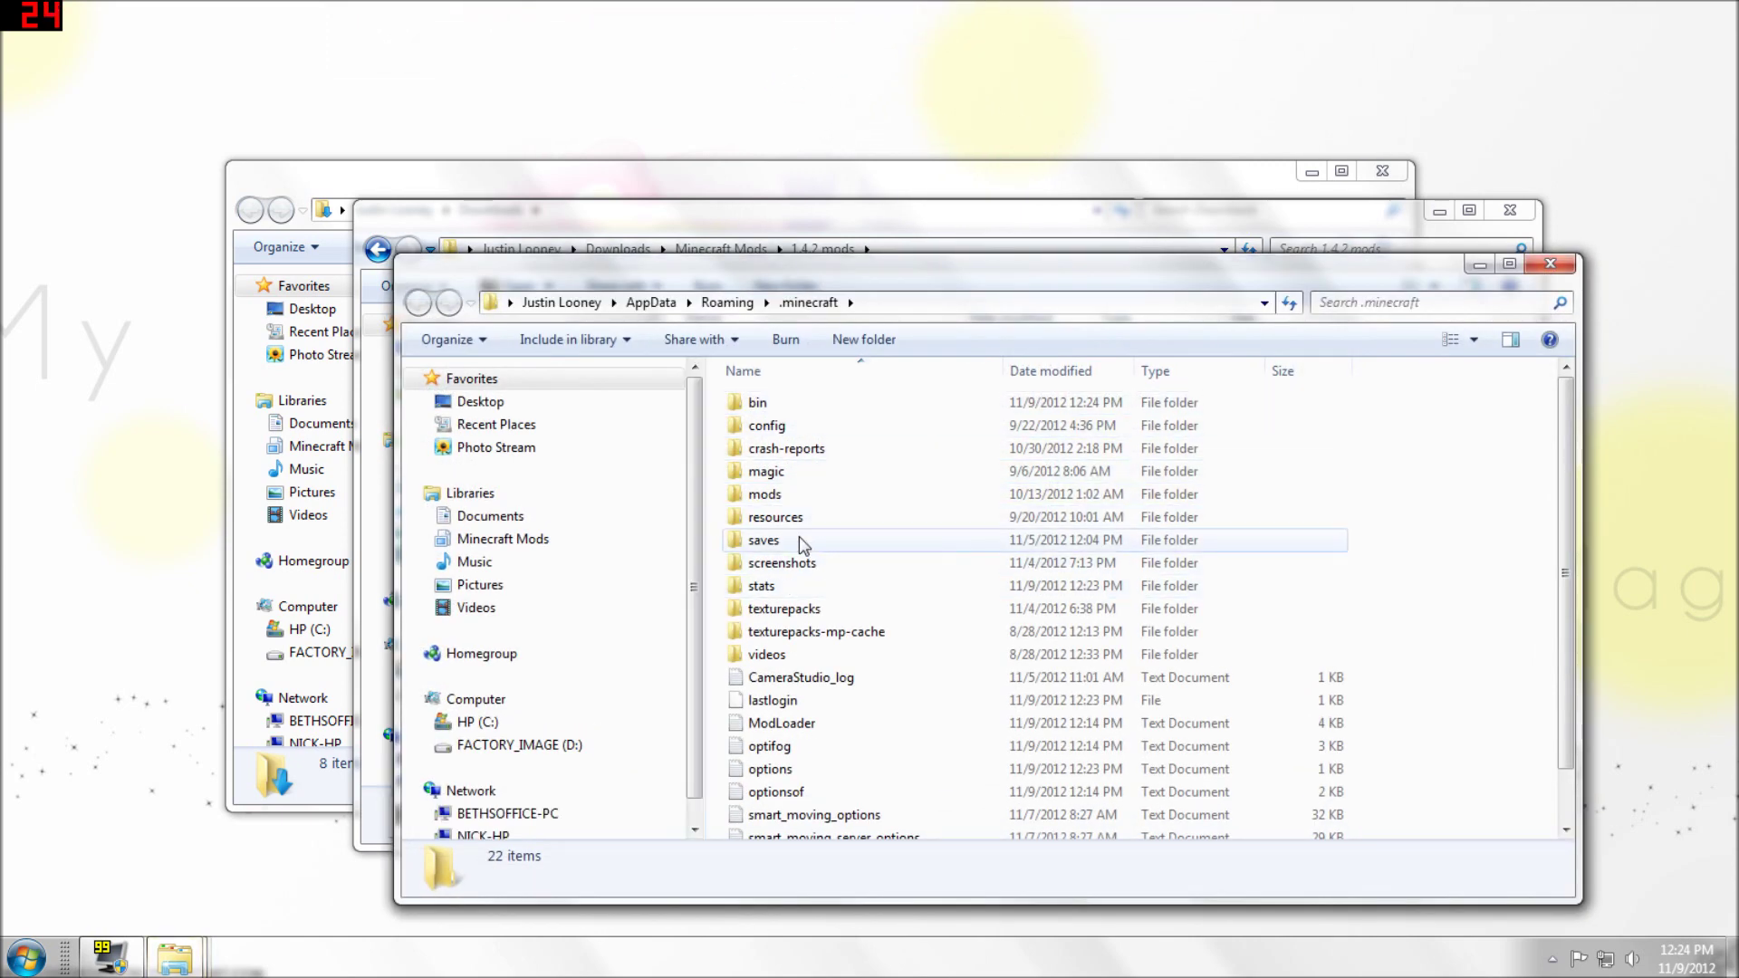
{"action": "double_click", "coordinate": [788, 495]}
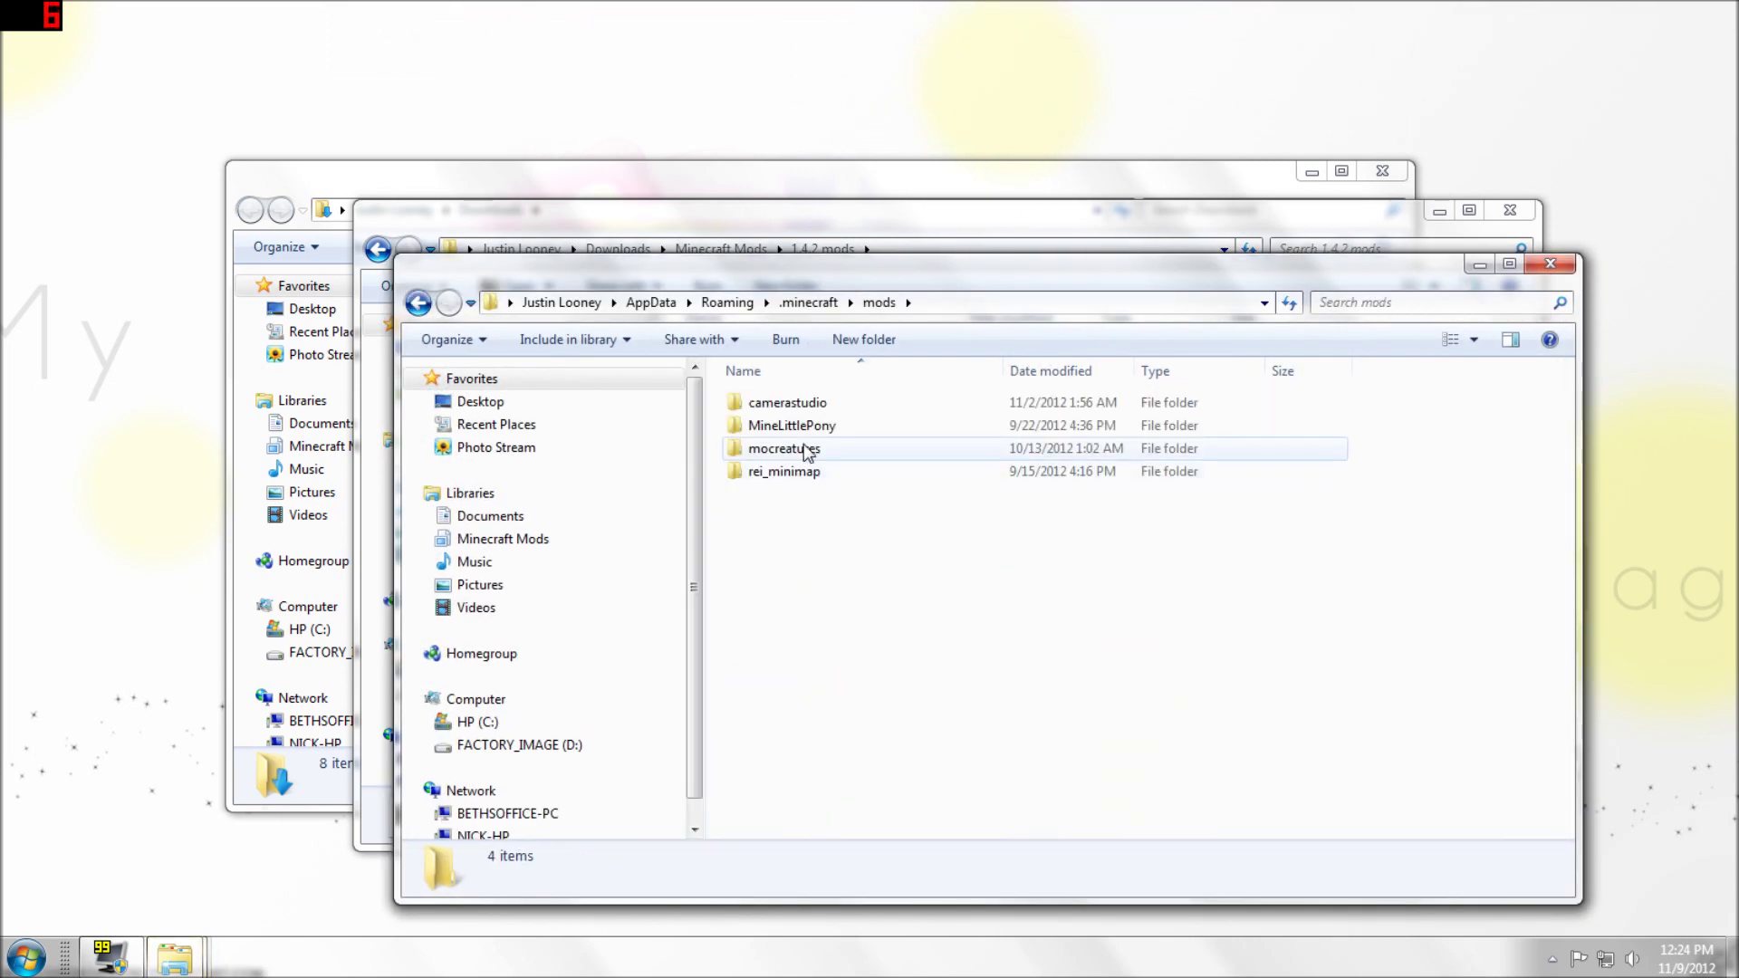
{"action": "double_click", "coordinate": [790, 430]}
{"action": "left_click", "coordinate": [418, 302]}
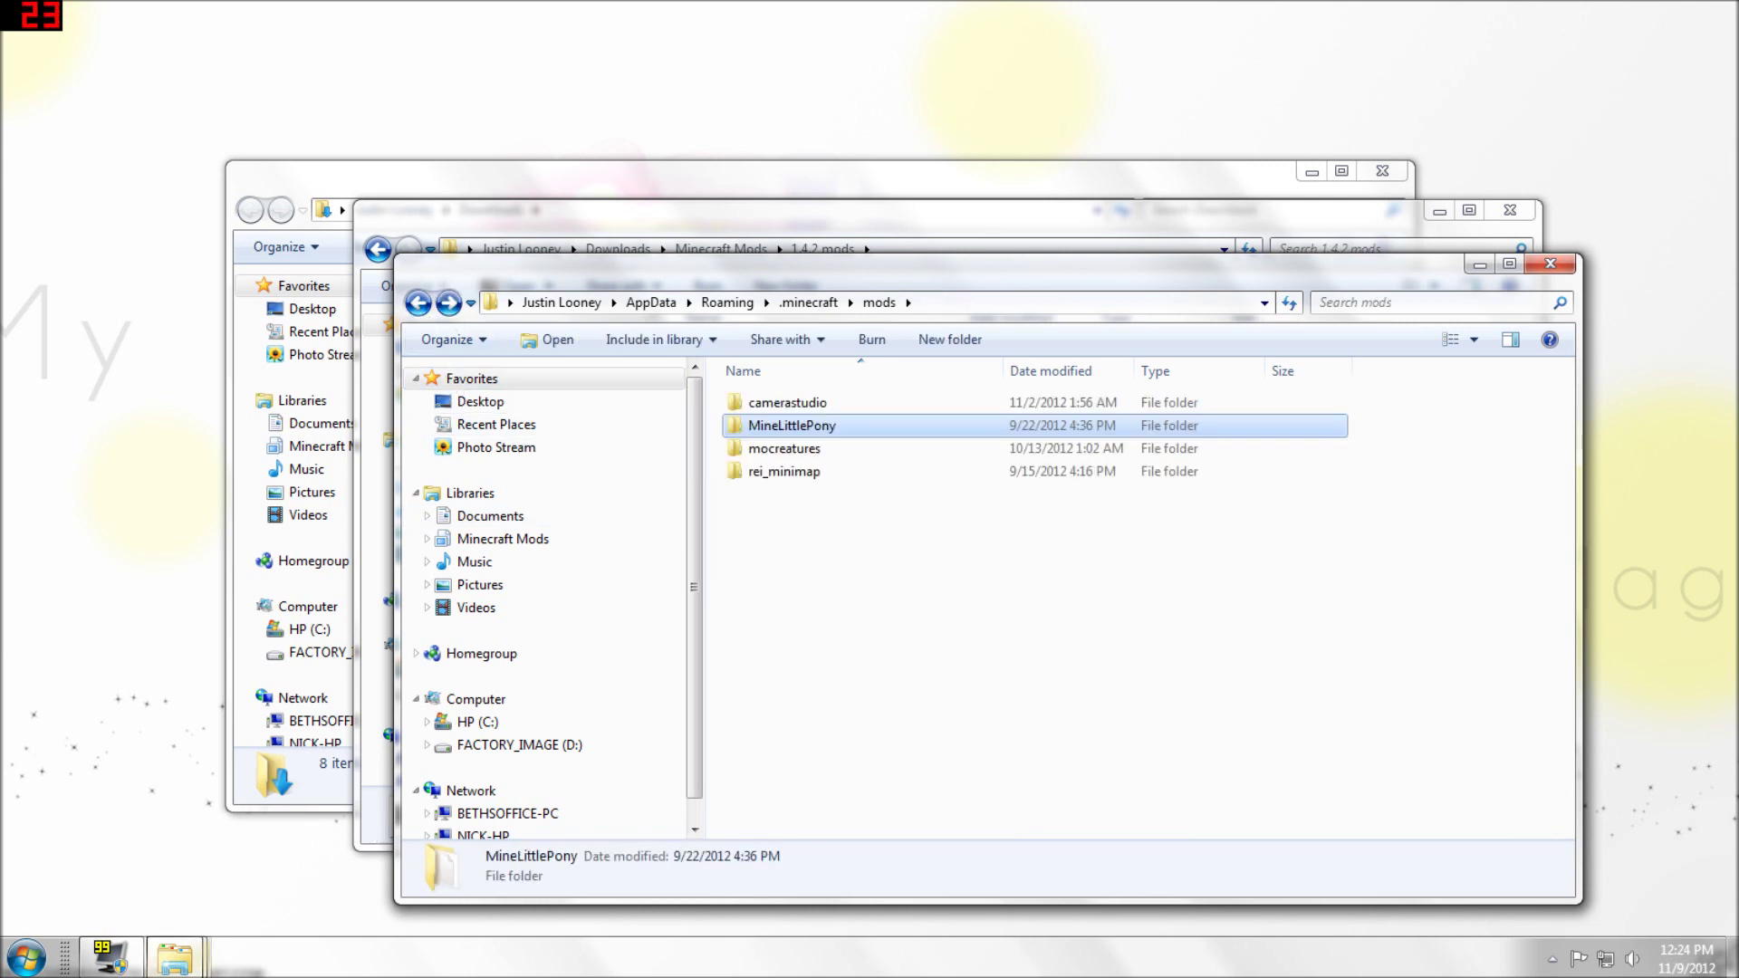
Point out MineLittlePony1_4_2_3_for_ModLoader in the 1.4.2 mods folder and close both the 1.4.2 mods and mods windows.
{"action": "mouse_move", "coordinate": [175, 957]}
{"action": "mouse_move", "coordinate": [297, 857]}
{"action": "left_click", "coordinate": [174, 846]}
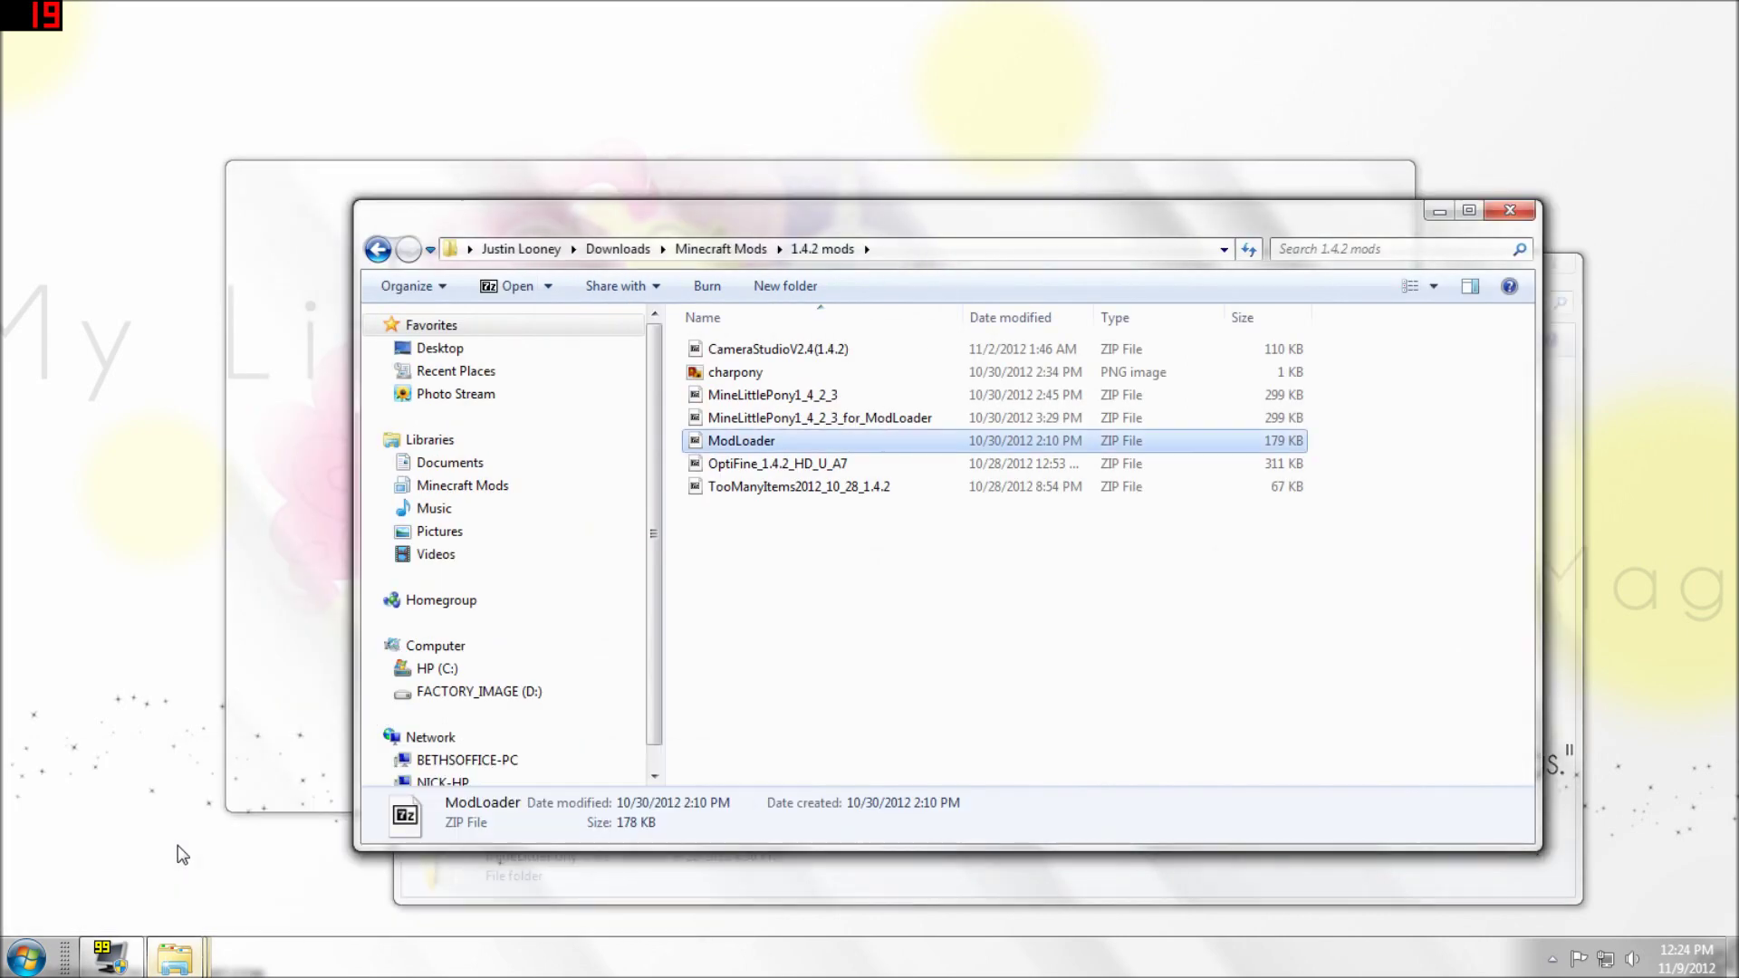
{"action": "left_click", "coordinate": [759, 419]}
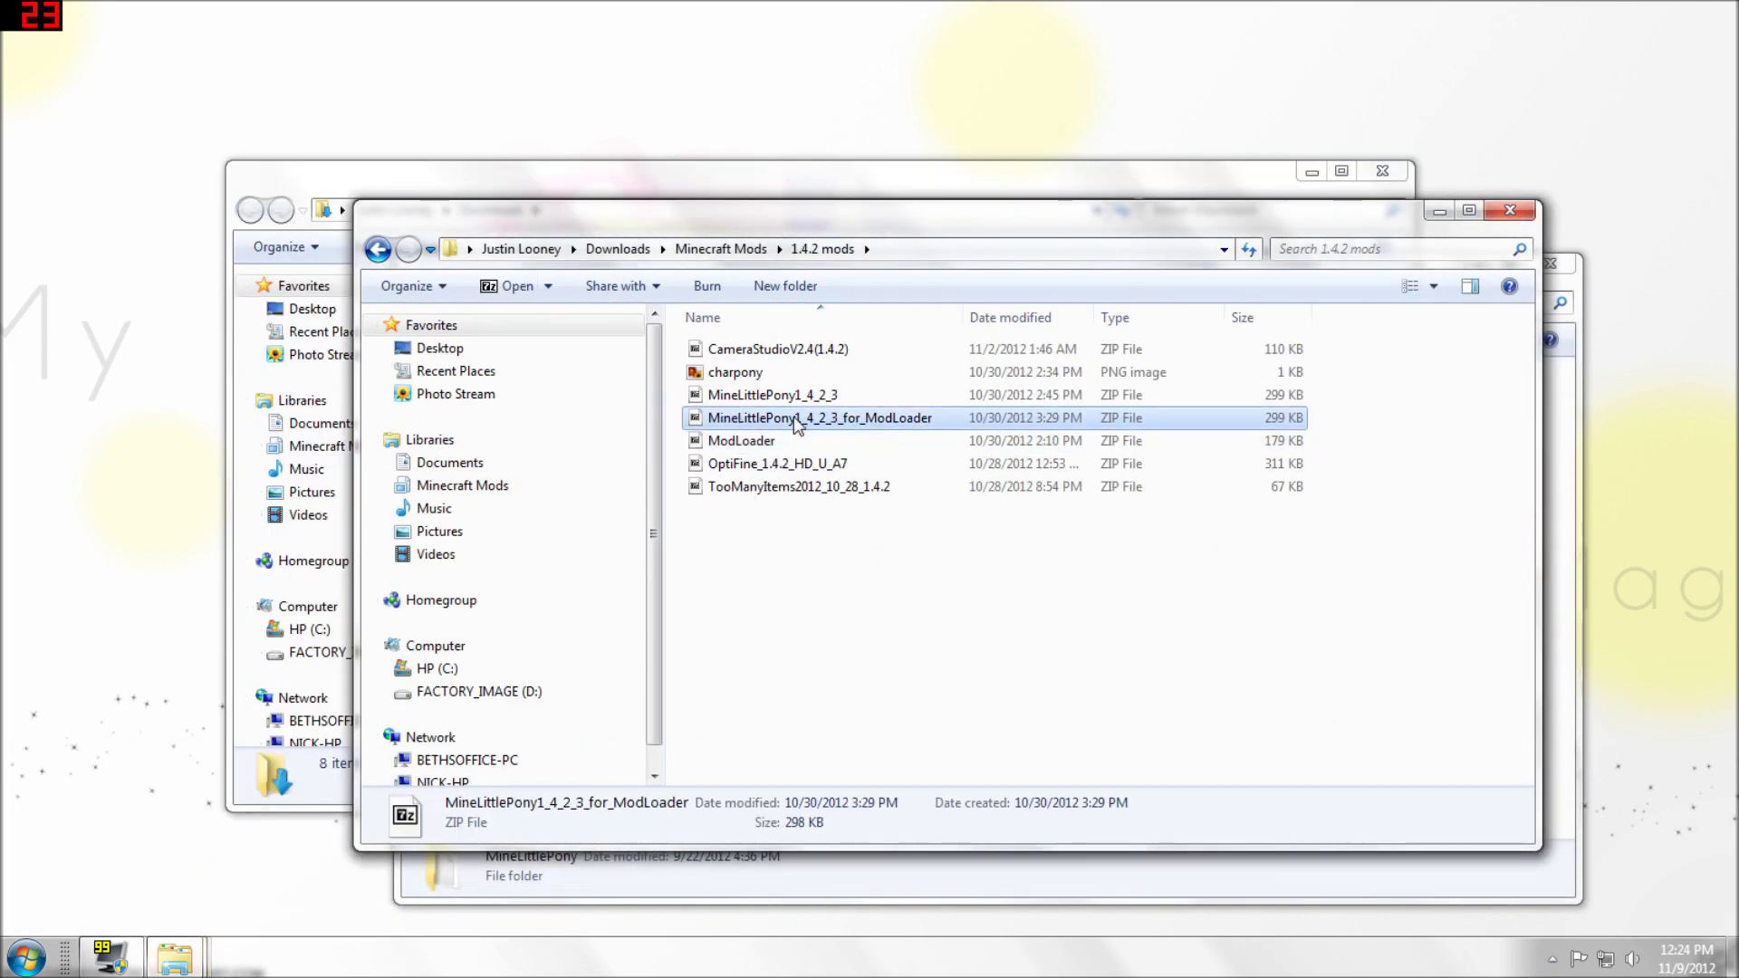
{"action": "left_click", "coordinate": [1510, 211]}
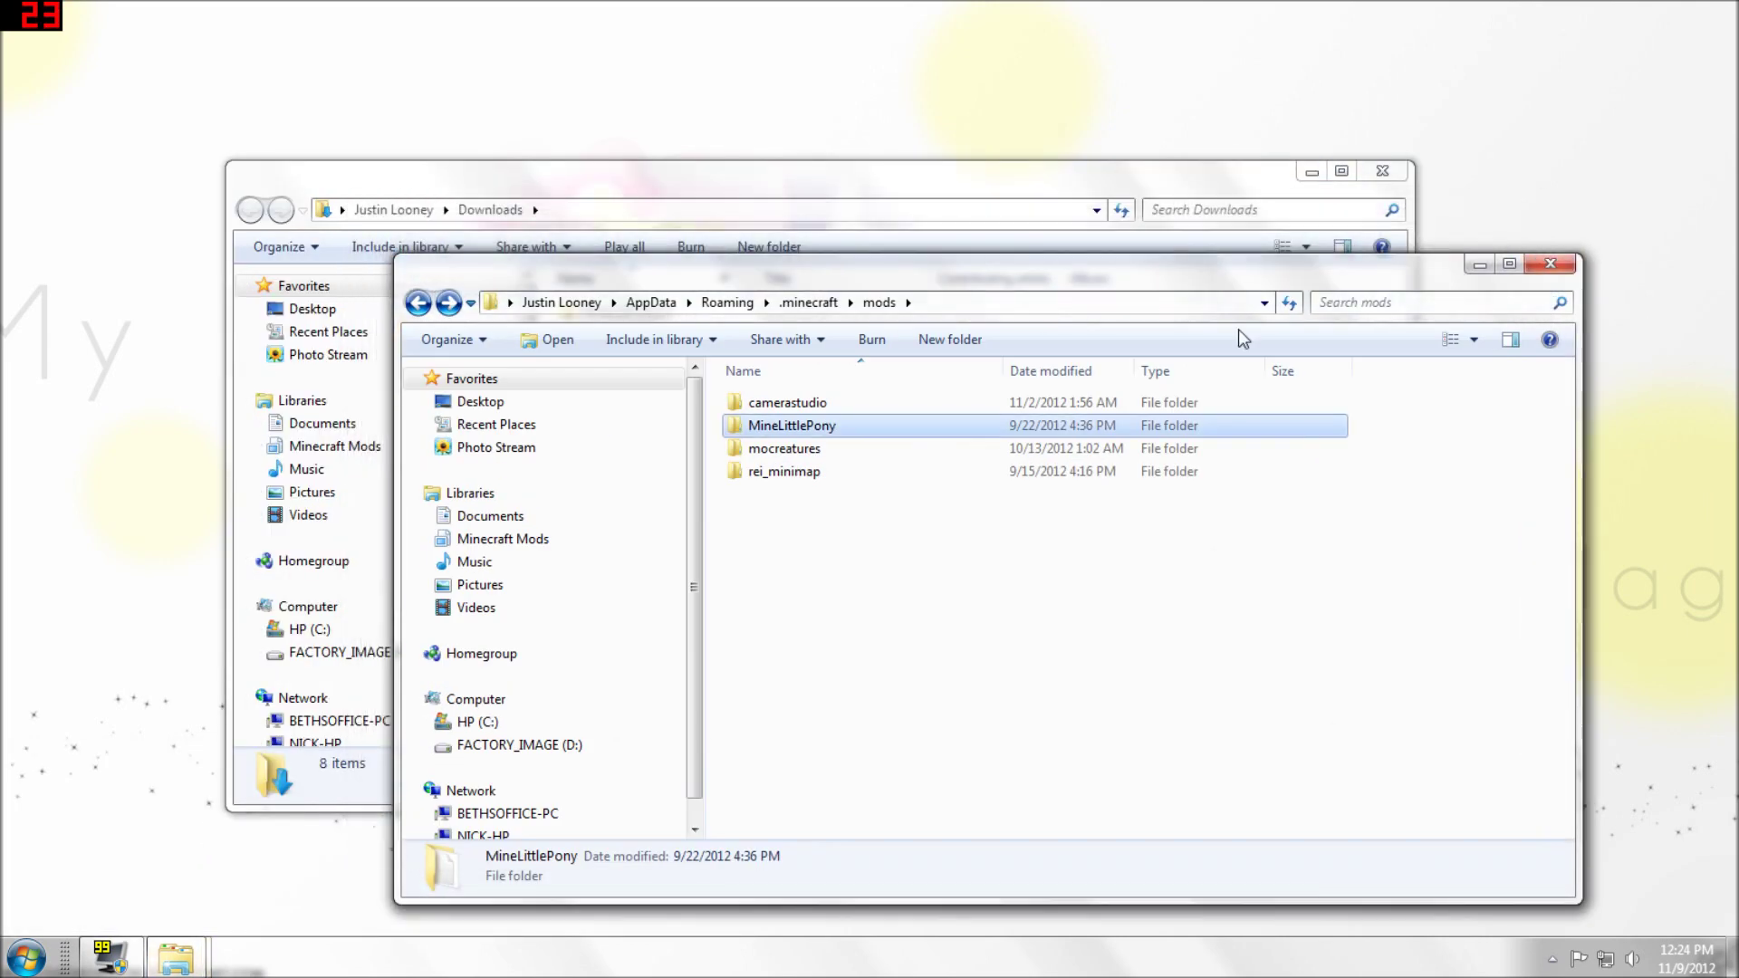
{"action": "left_click", "coordinate": [1552, 266]}
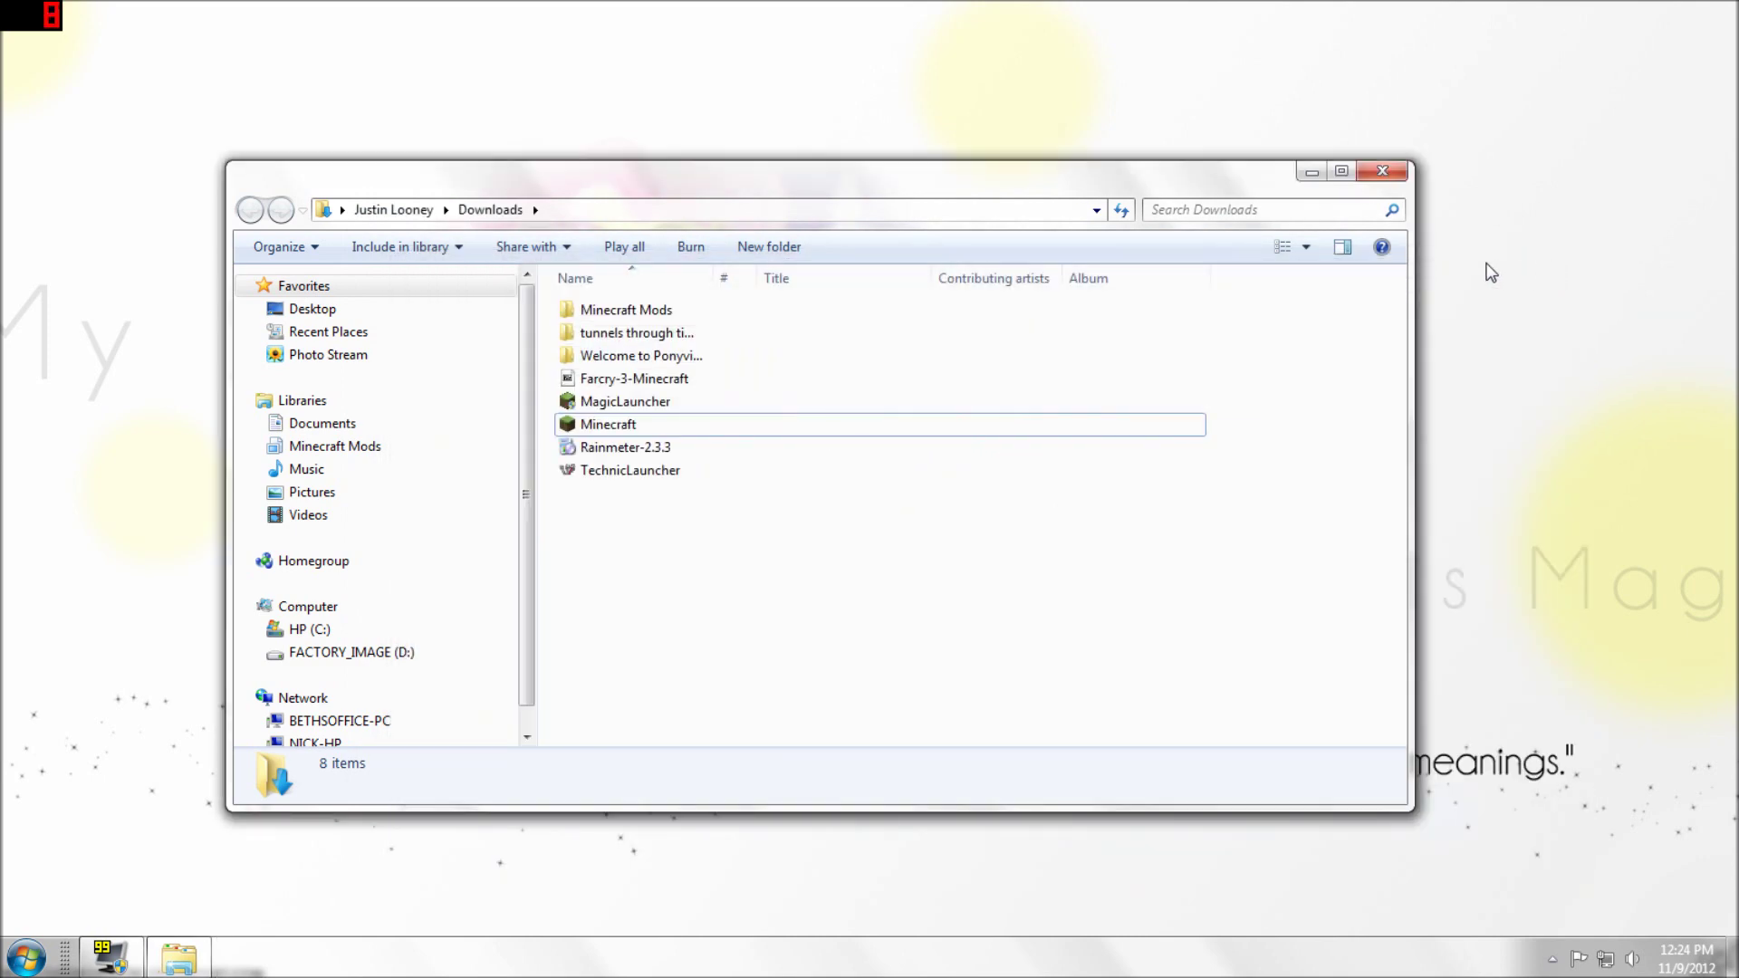
Run Minecraft from Downloads and log in with the remembered account to start the game.
{"action": "double_click", "coordinate": [639, 424]}
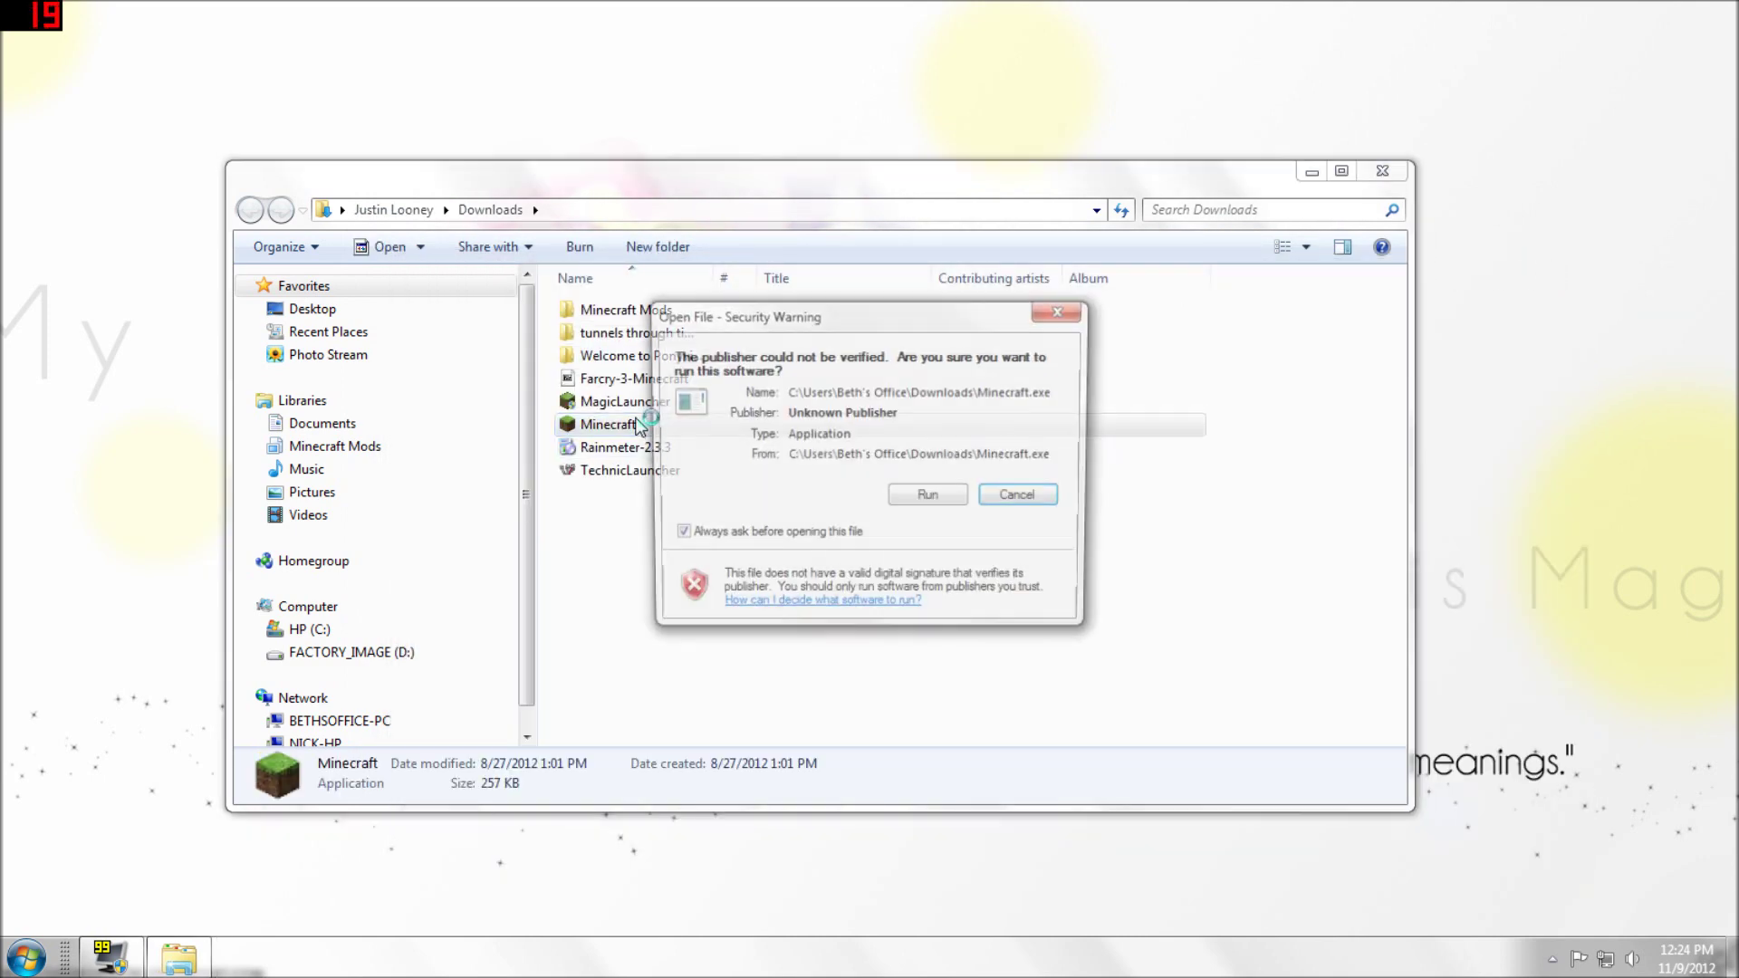
{"action": "left_click", "coordinate": [898, 500]}
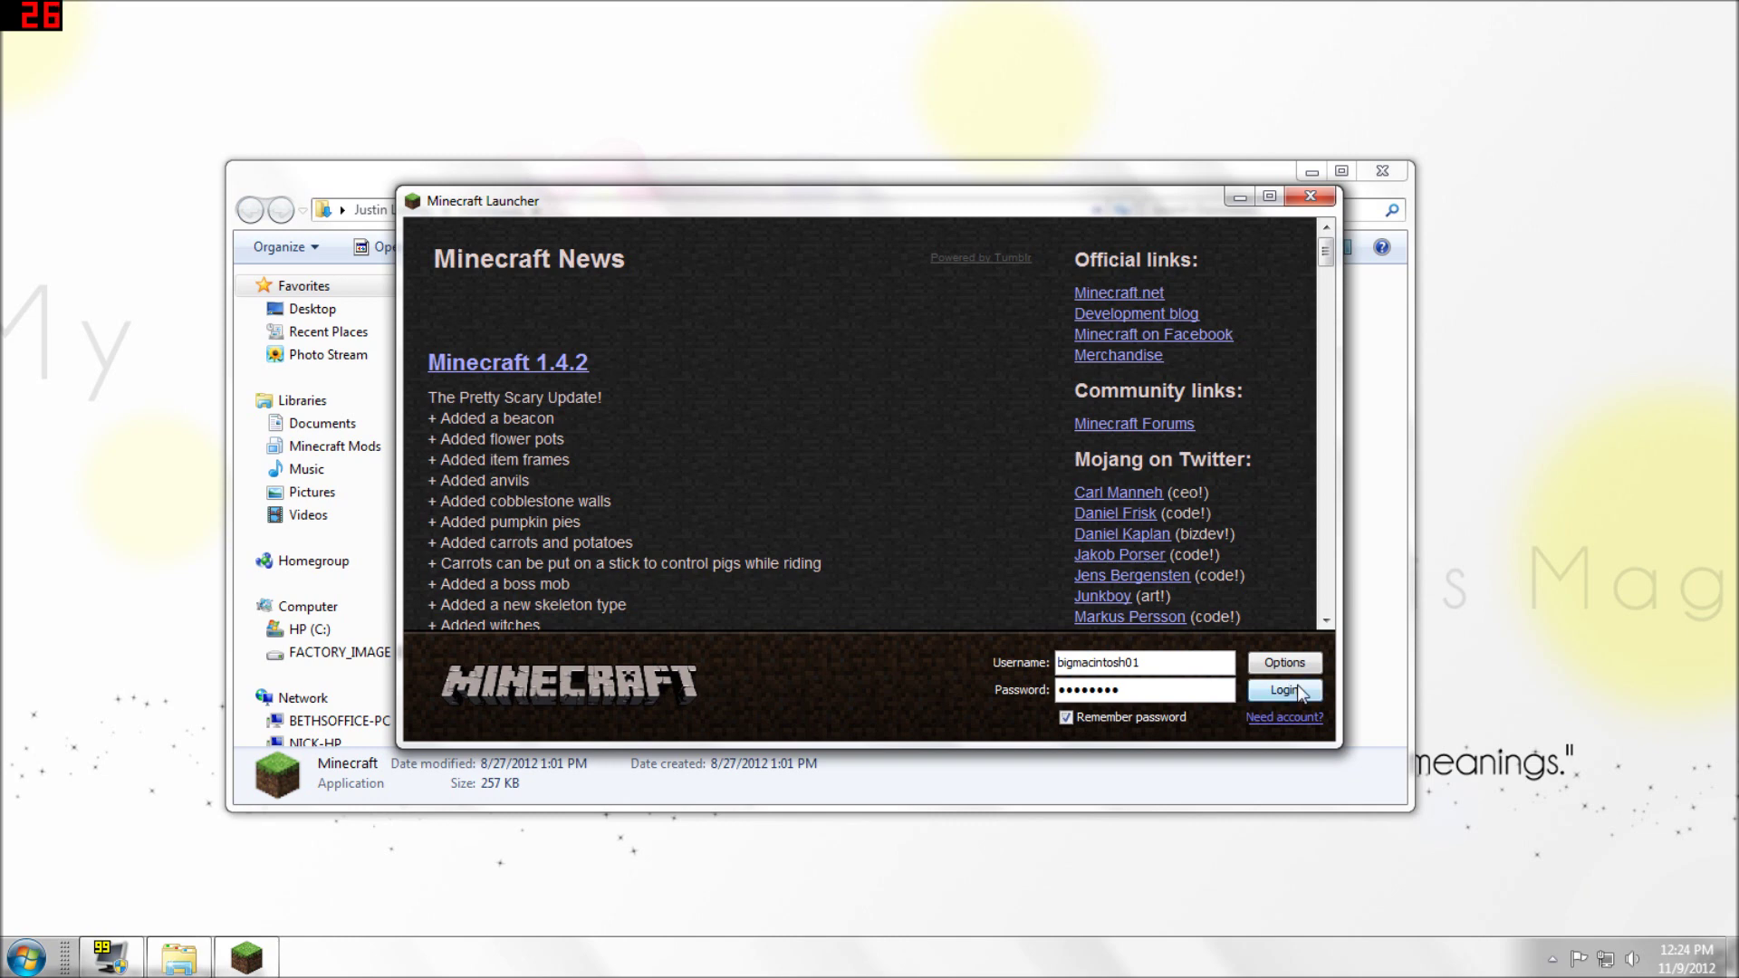
{"action": "left_click", "coordinate": [1298, 688]}
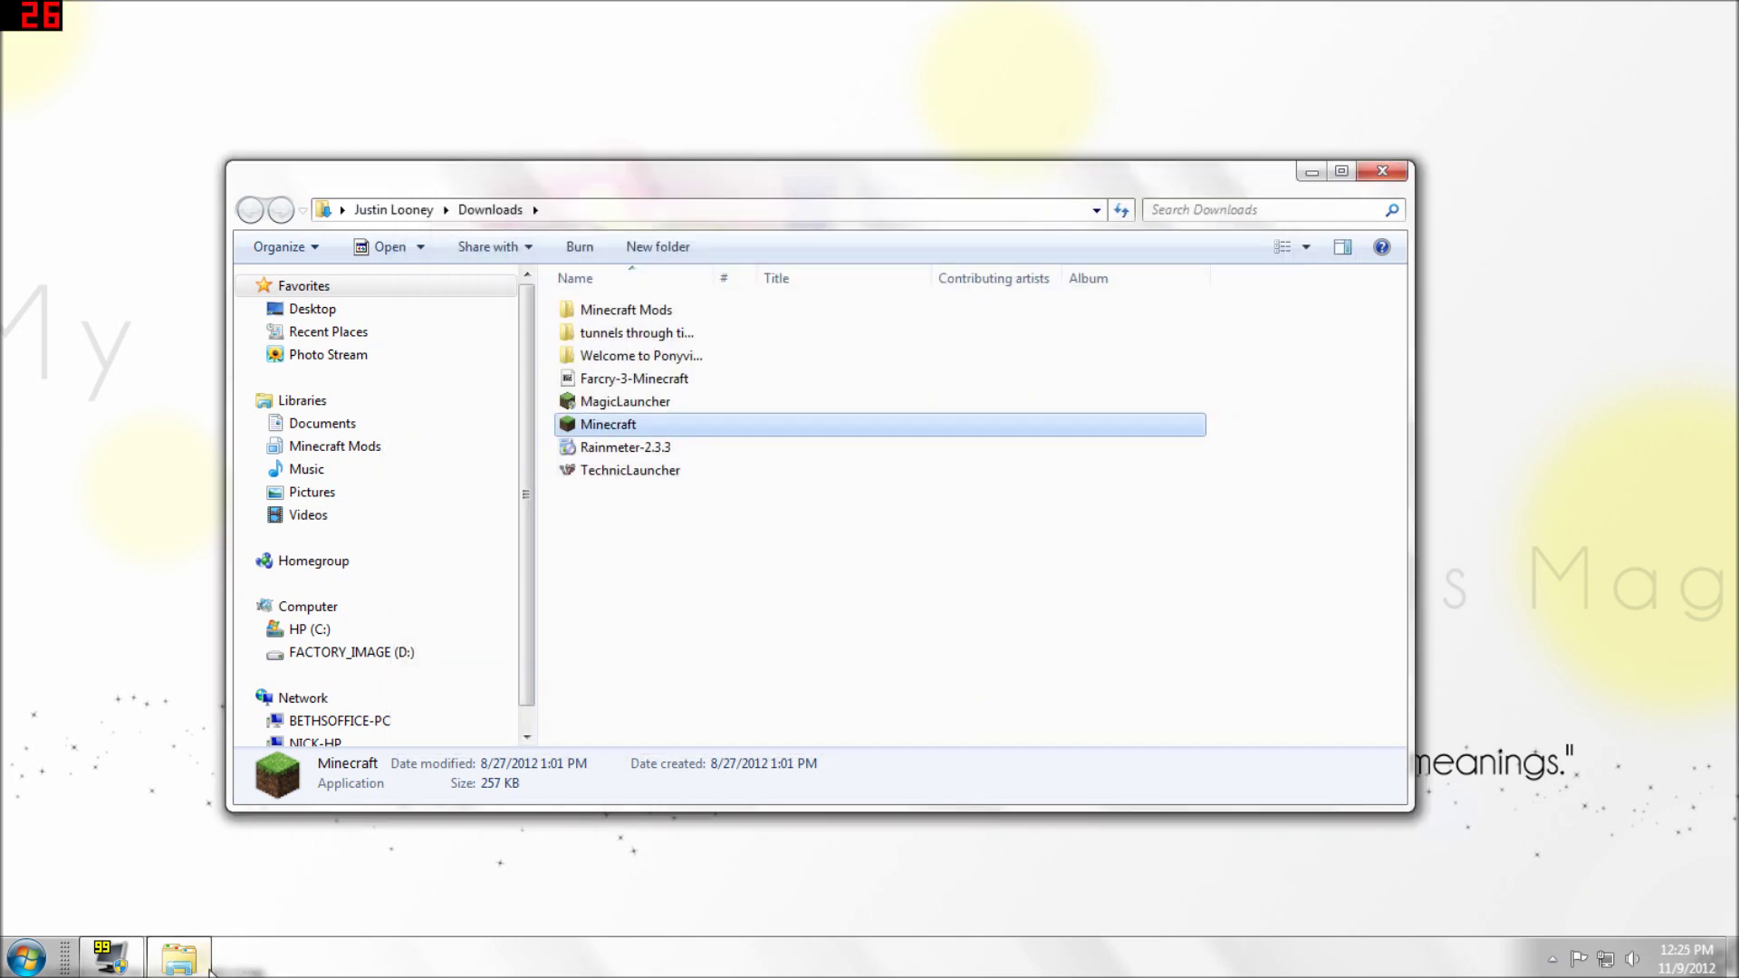
Open the .minecraft folder again and go to the MineLittlePony folder inside mods.
{"action": "left_click", "coordinate": [186, 957]}
{"action": "left_click", "coordinate": [181, 956]}
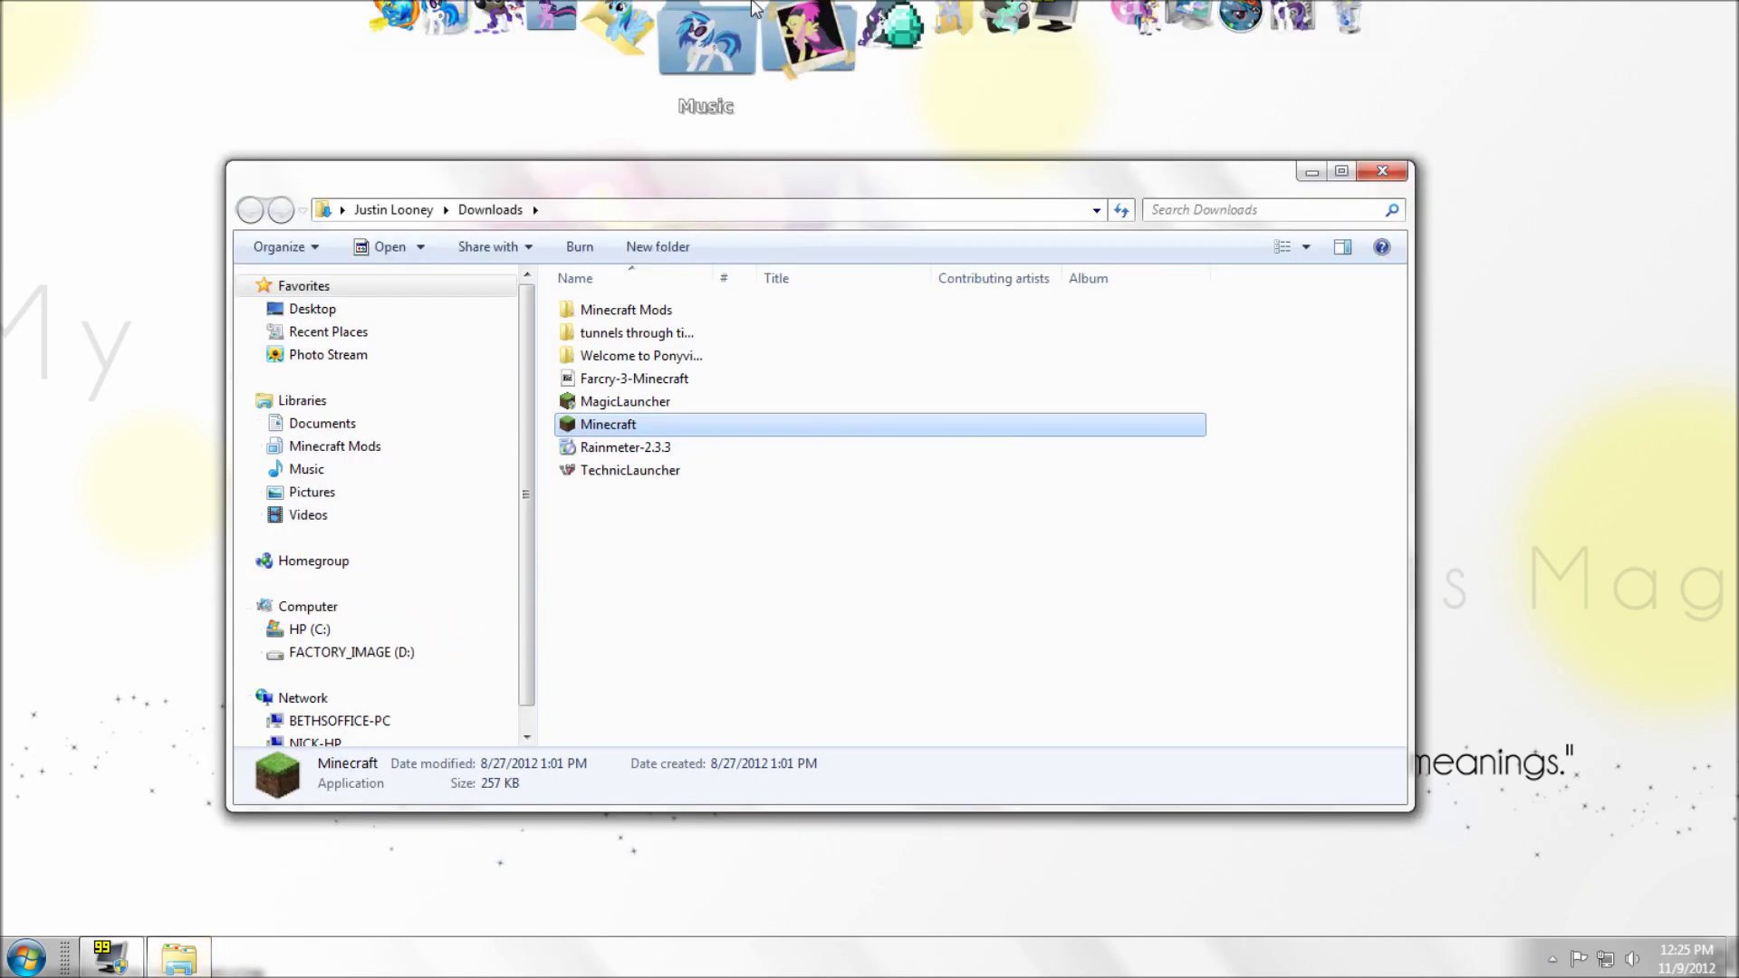
{"action": "left_click", "coordinate": [872, 50]}
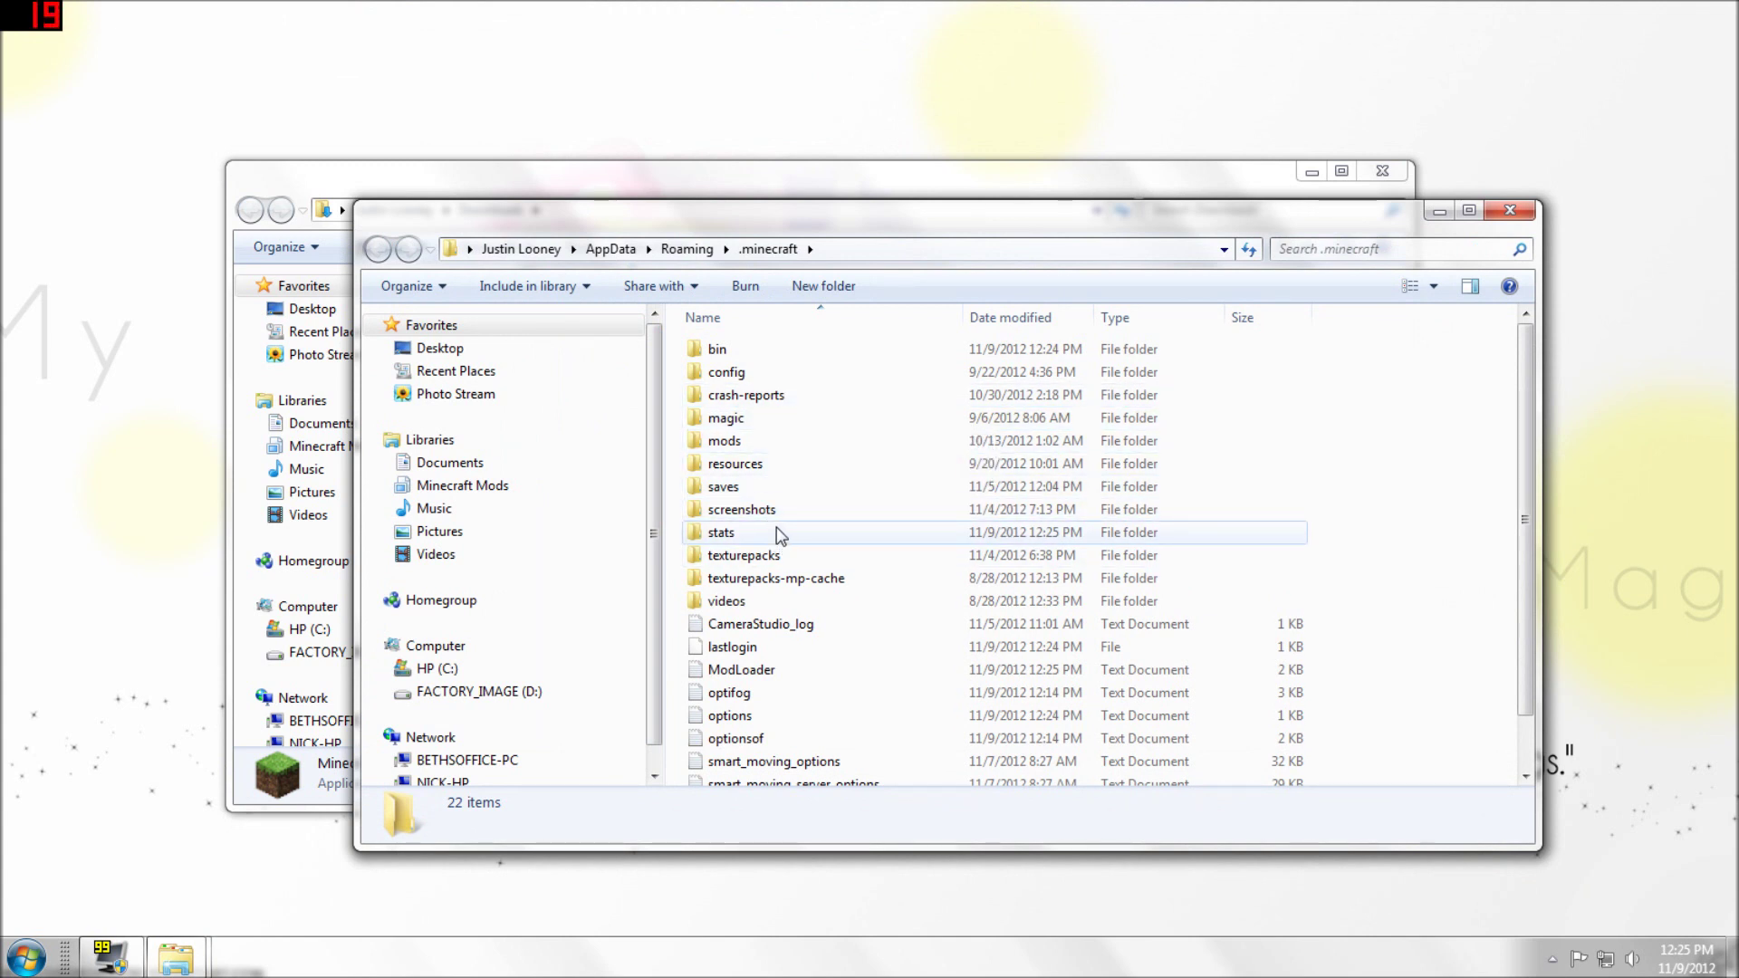
{"action": "double_click", "coordinate": [750, 442]}
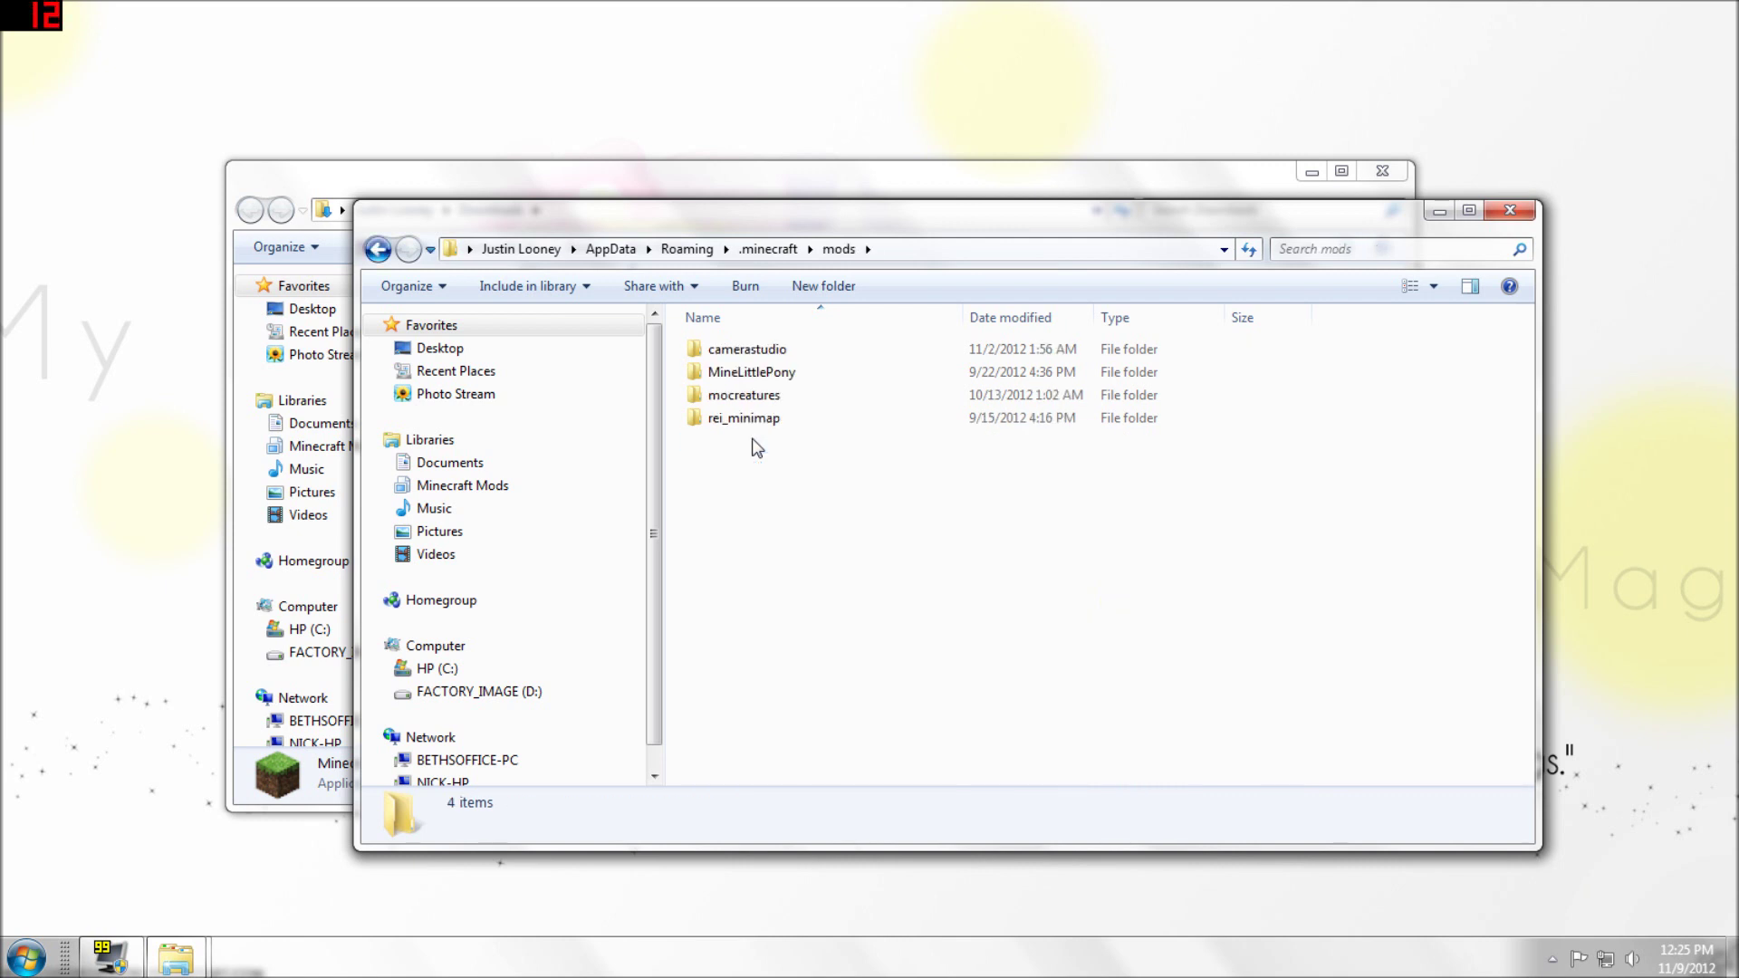
{"action": "double_click", "coordinate": [757, 375]}
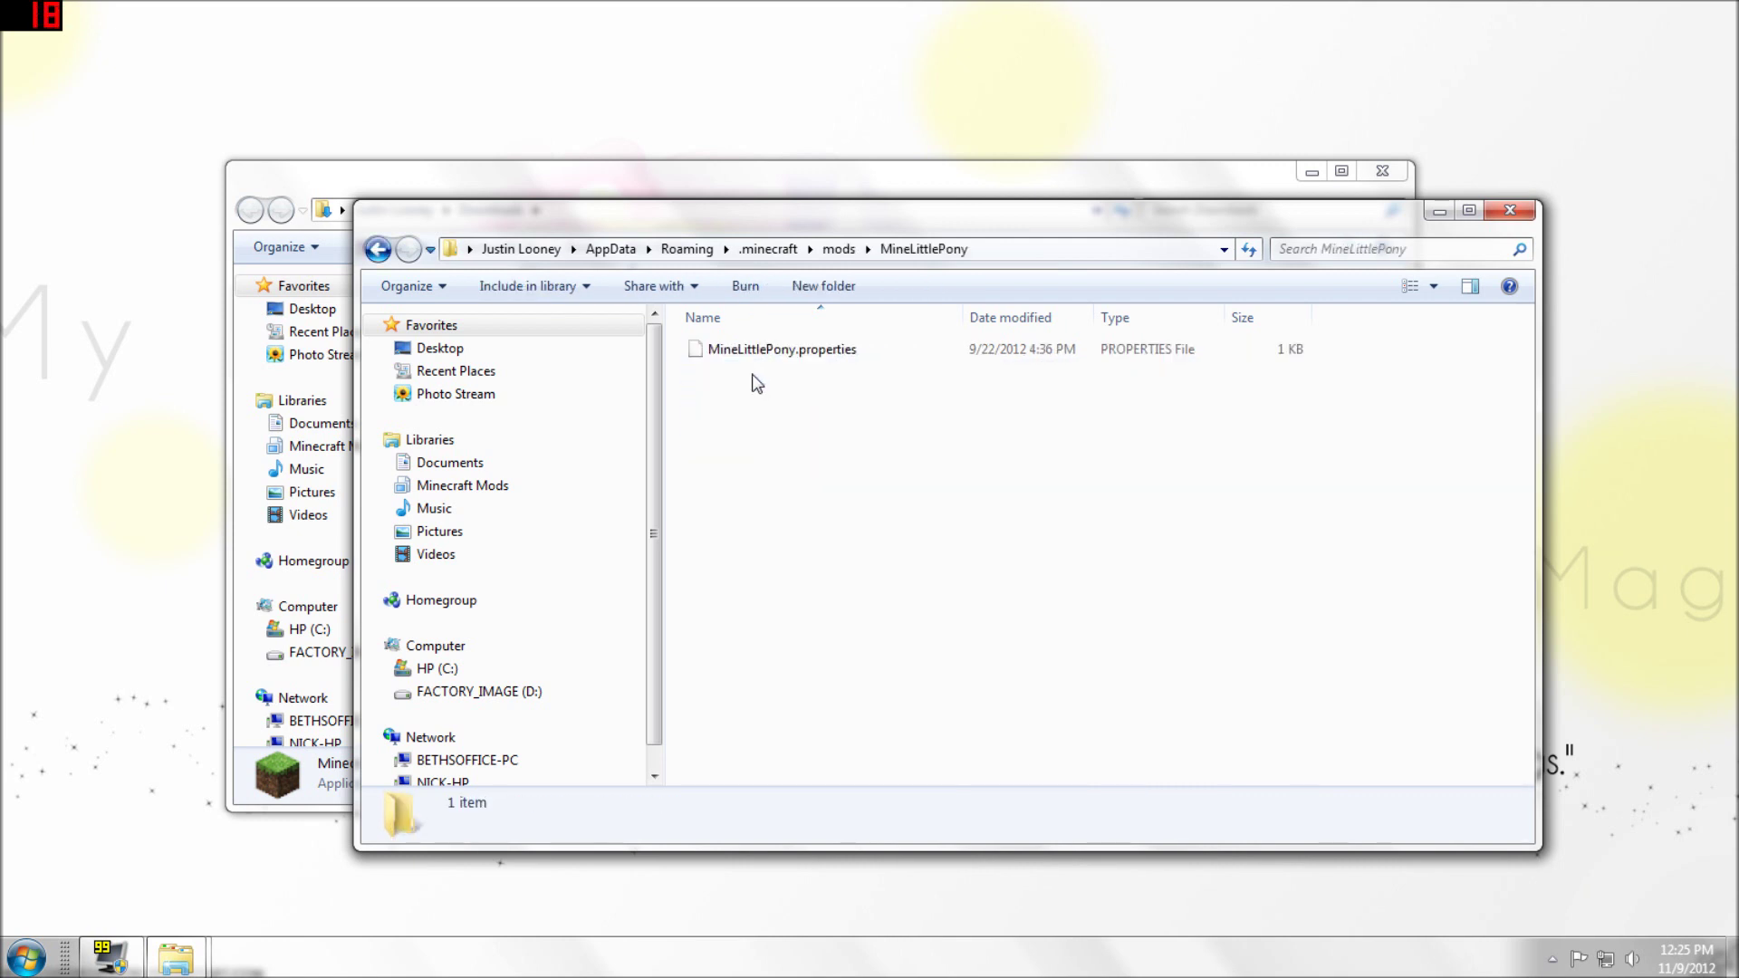
{"action": "left_click", "coordinate": [378, 250]}
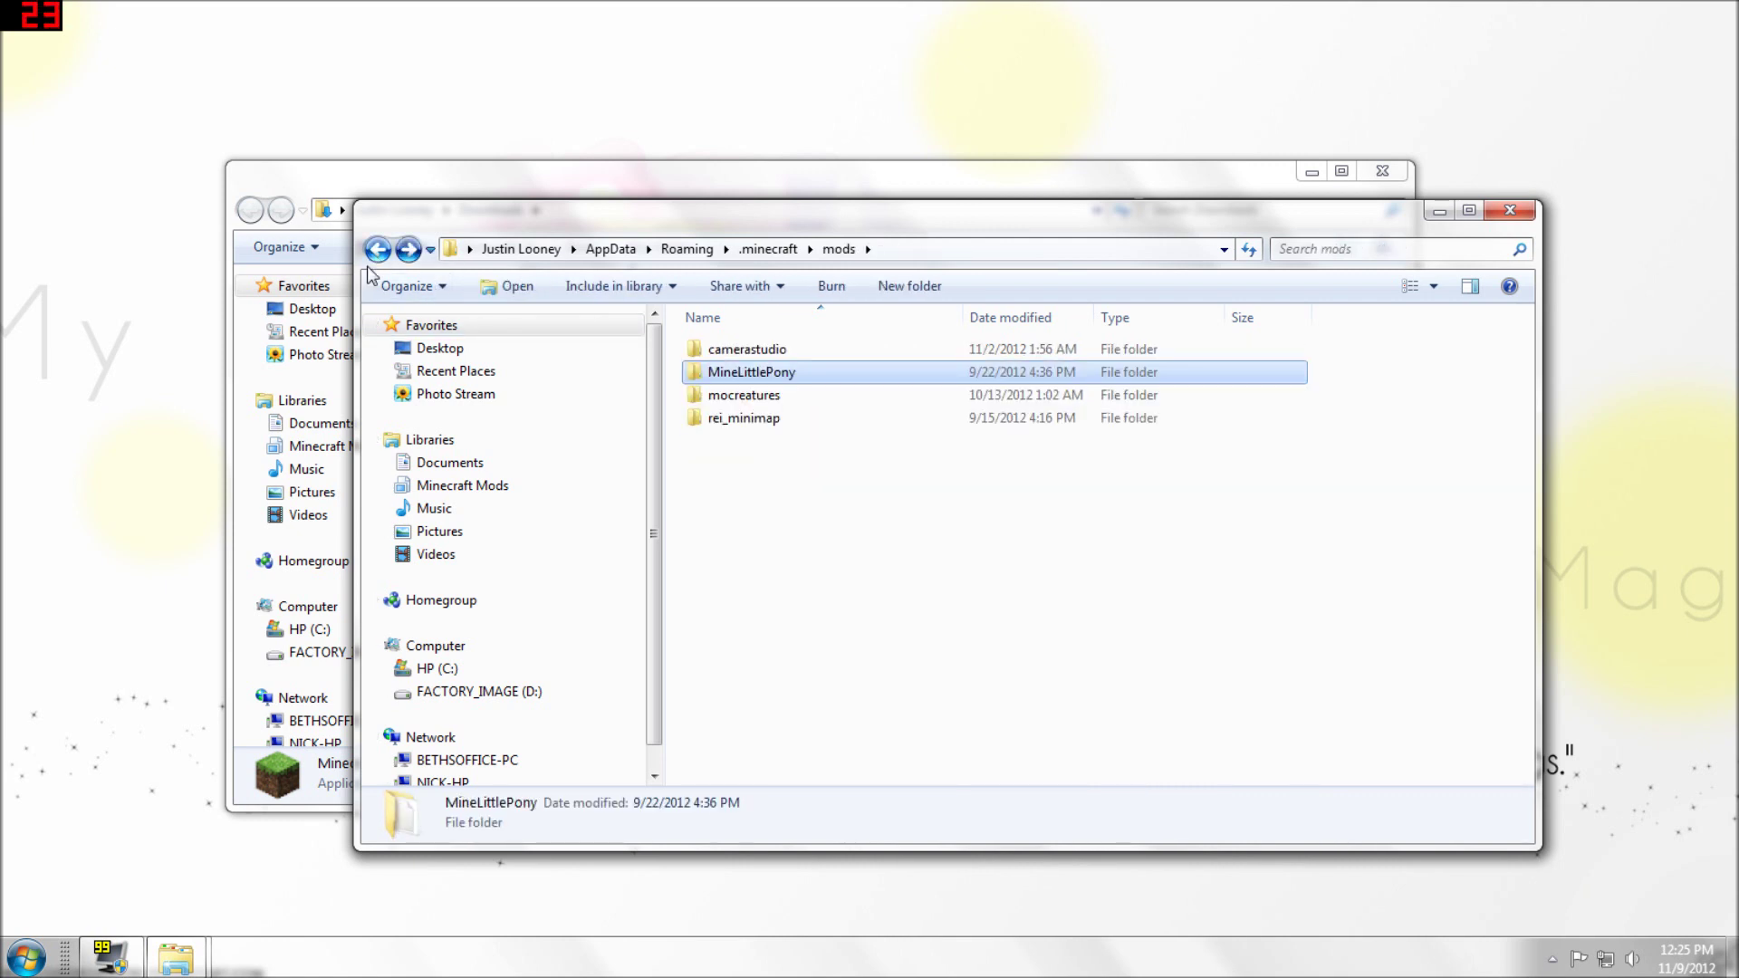
{"action": "double_click", "coordinate": [768, 379]}
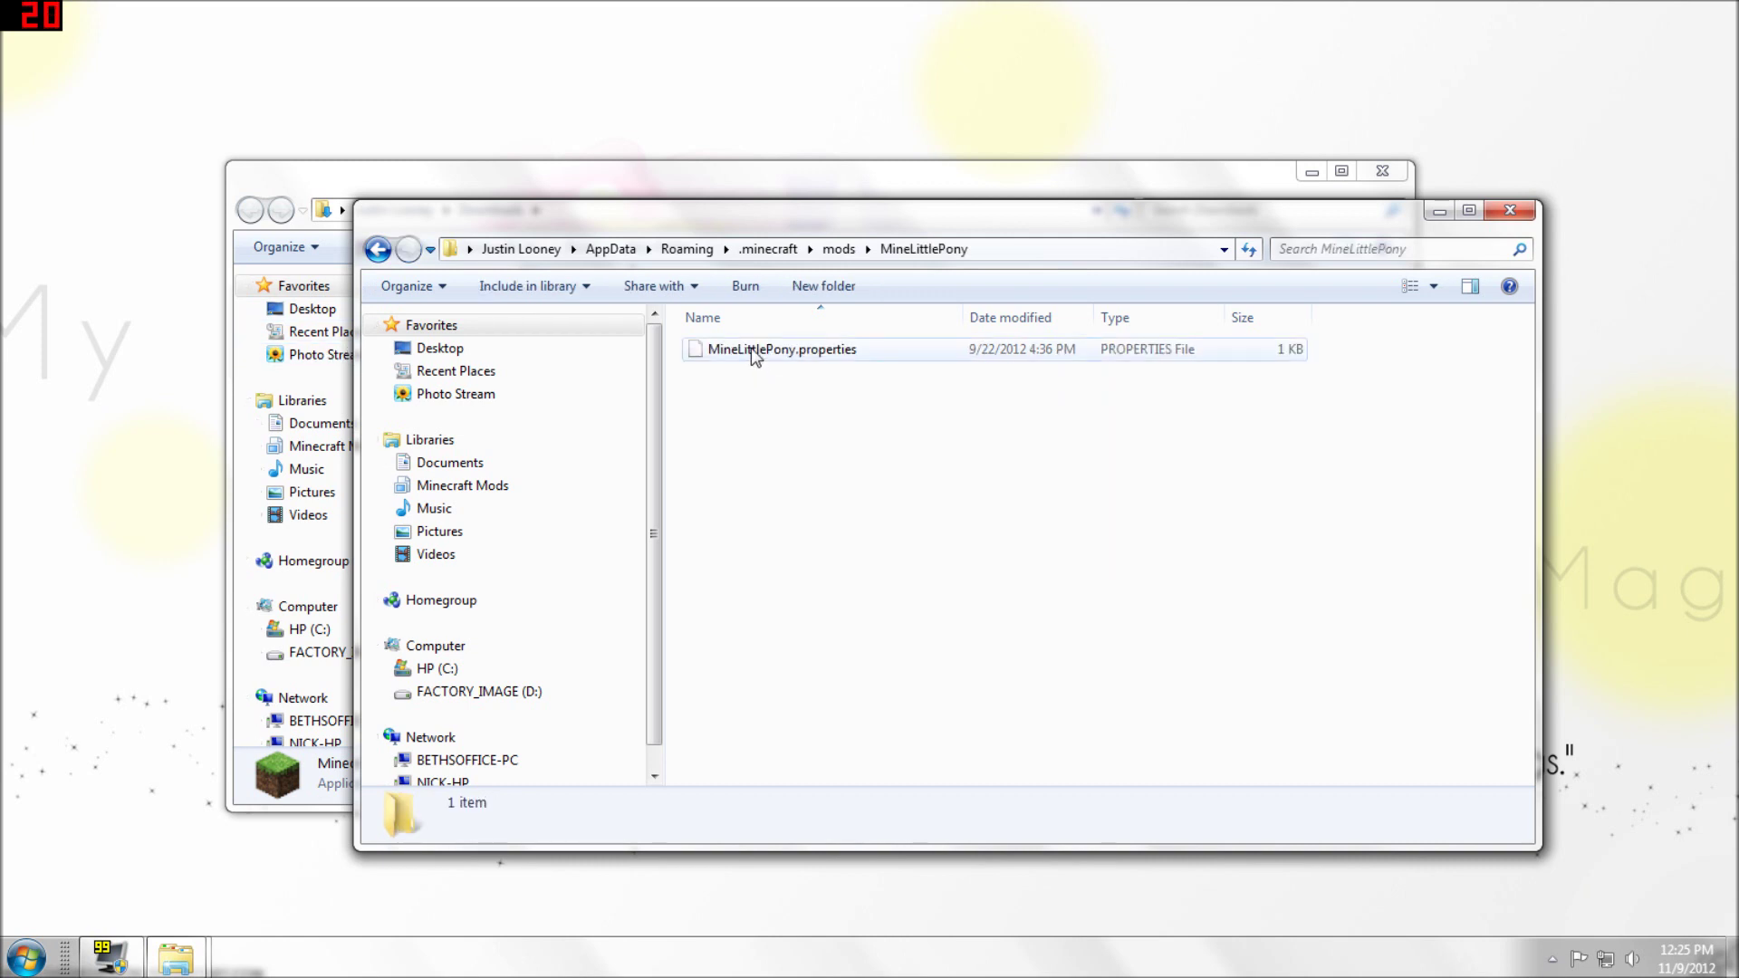
Open MineLittlePony.properties with Notepad, chosen from the list of installed programs.
{"action": "right_click", "coordinate": [753, 356]}
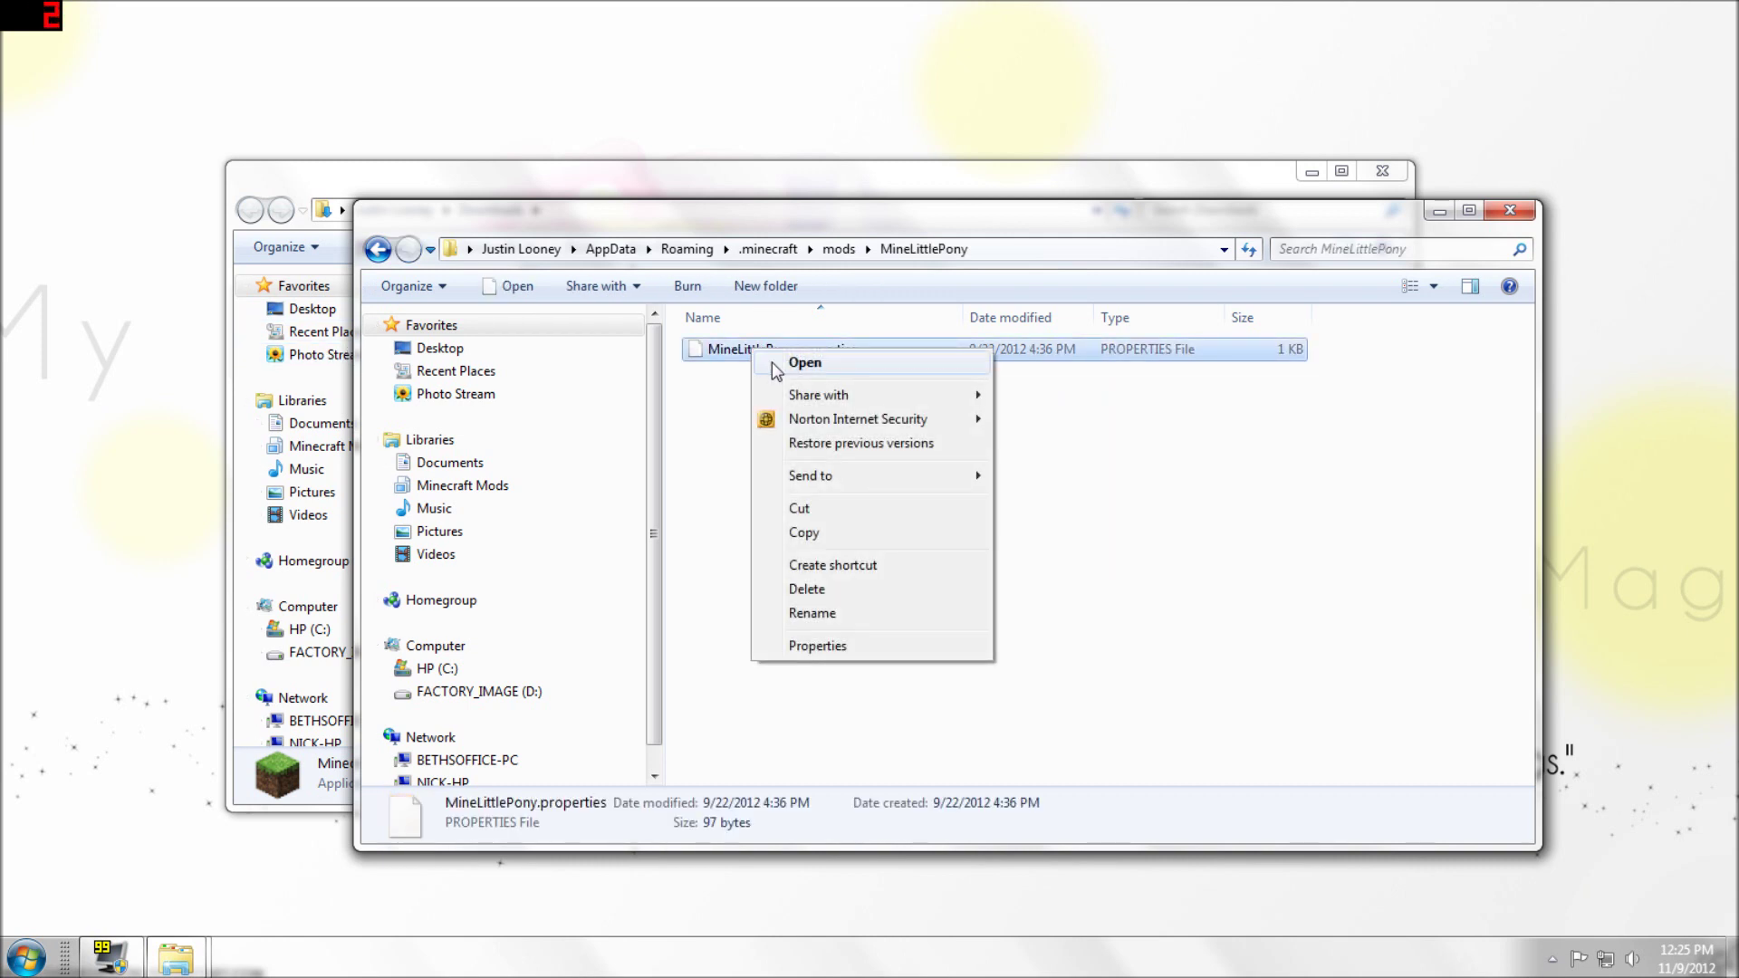
{"action": "left_click", "coordinate": [792, 364]}
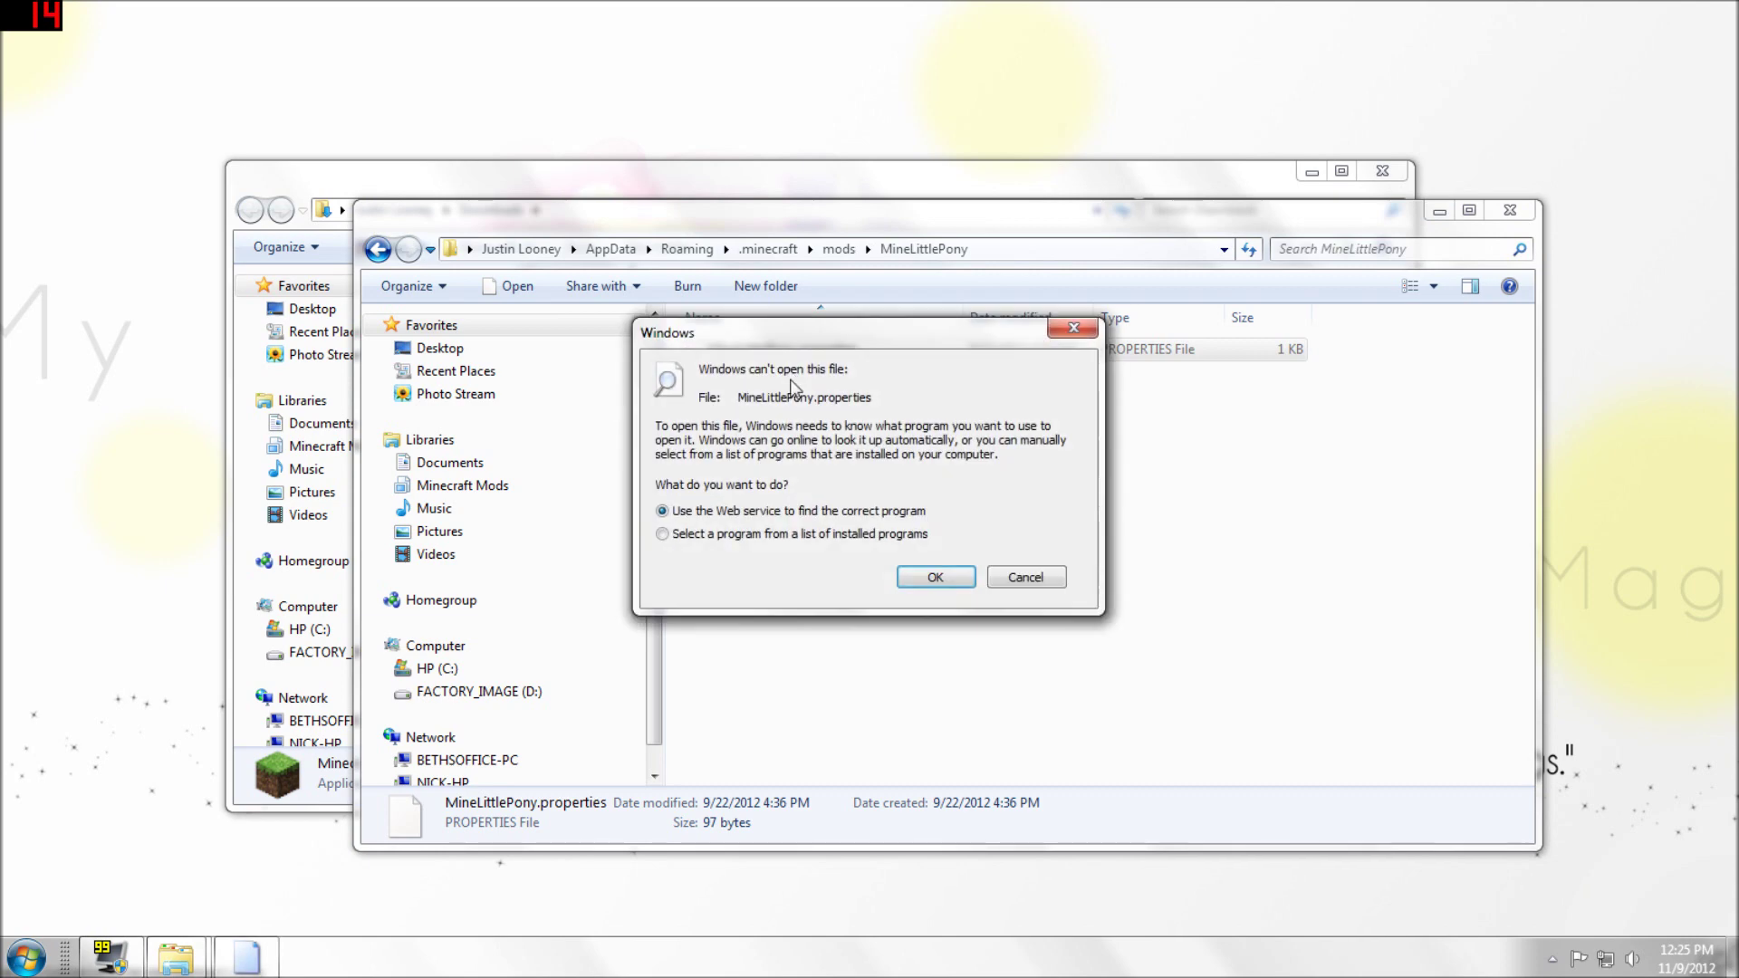
{"action": "left_click", "coordinate": [801, 535]}
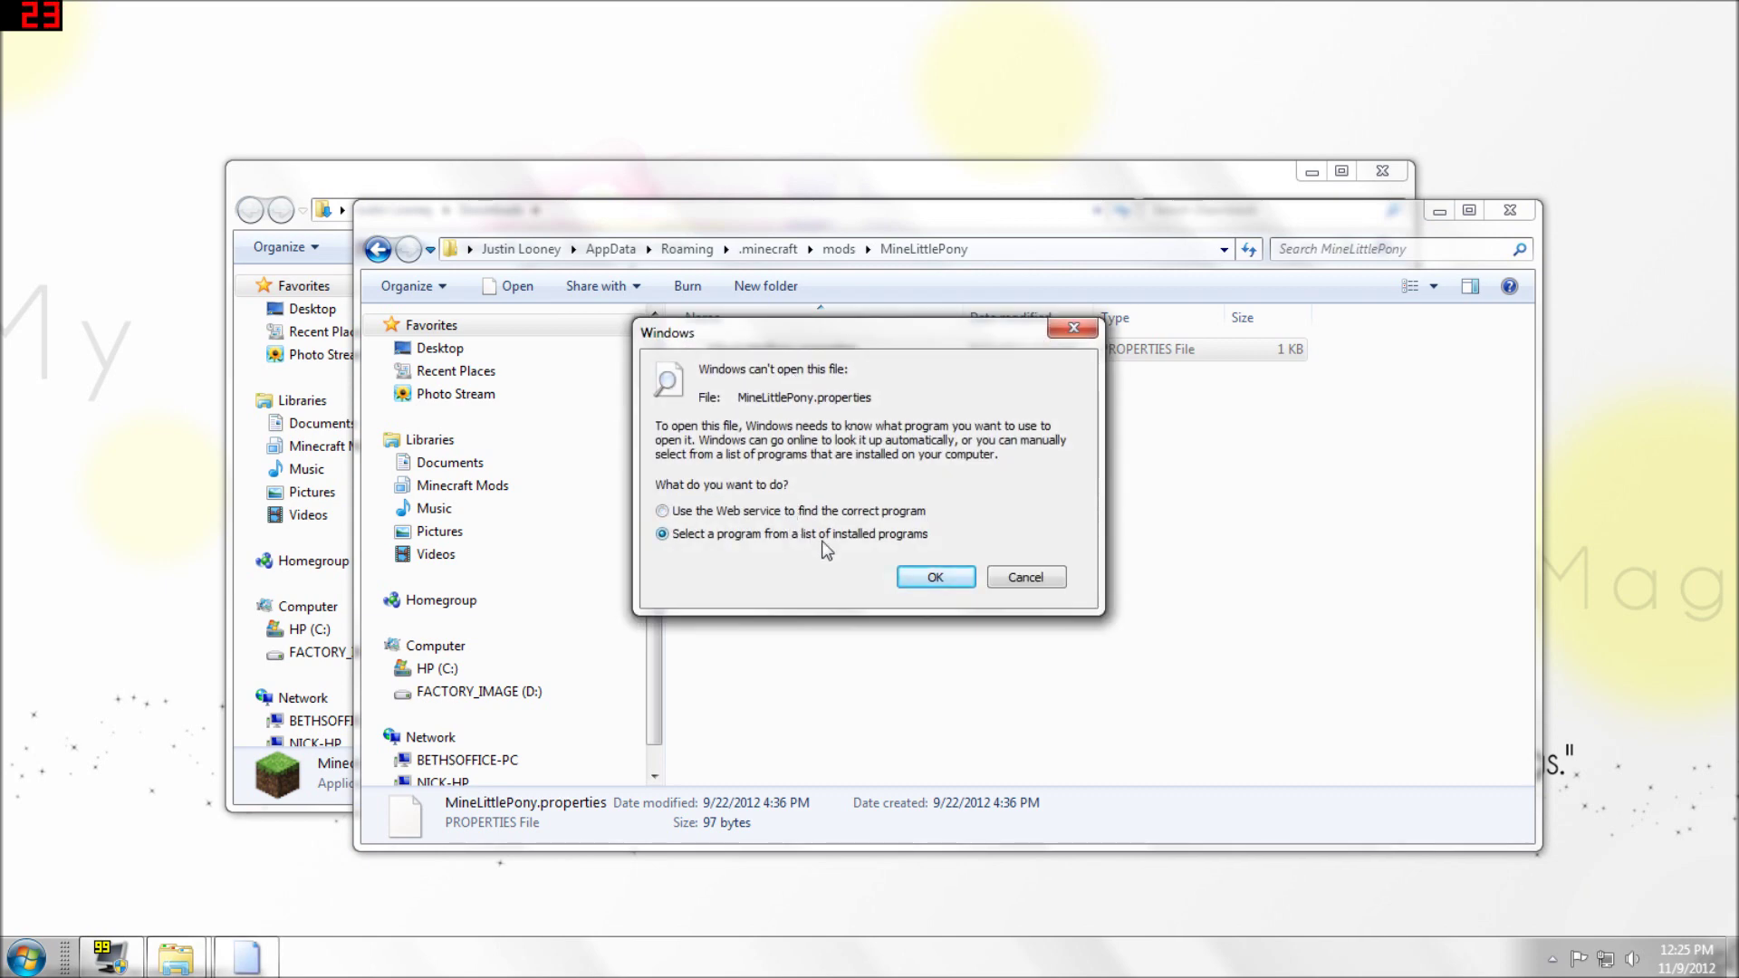
{"action": "left_click", "coordinate": [943, 576]}
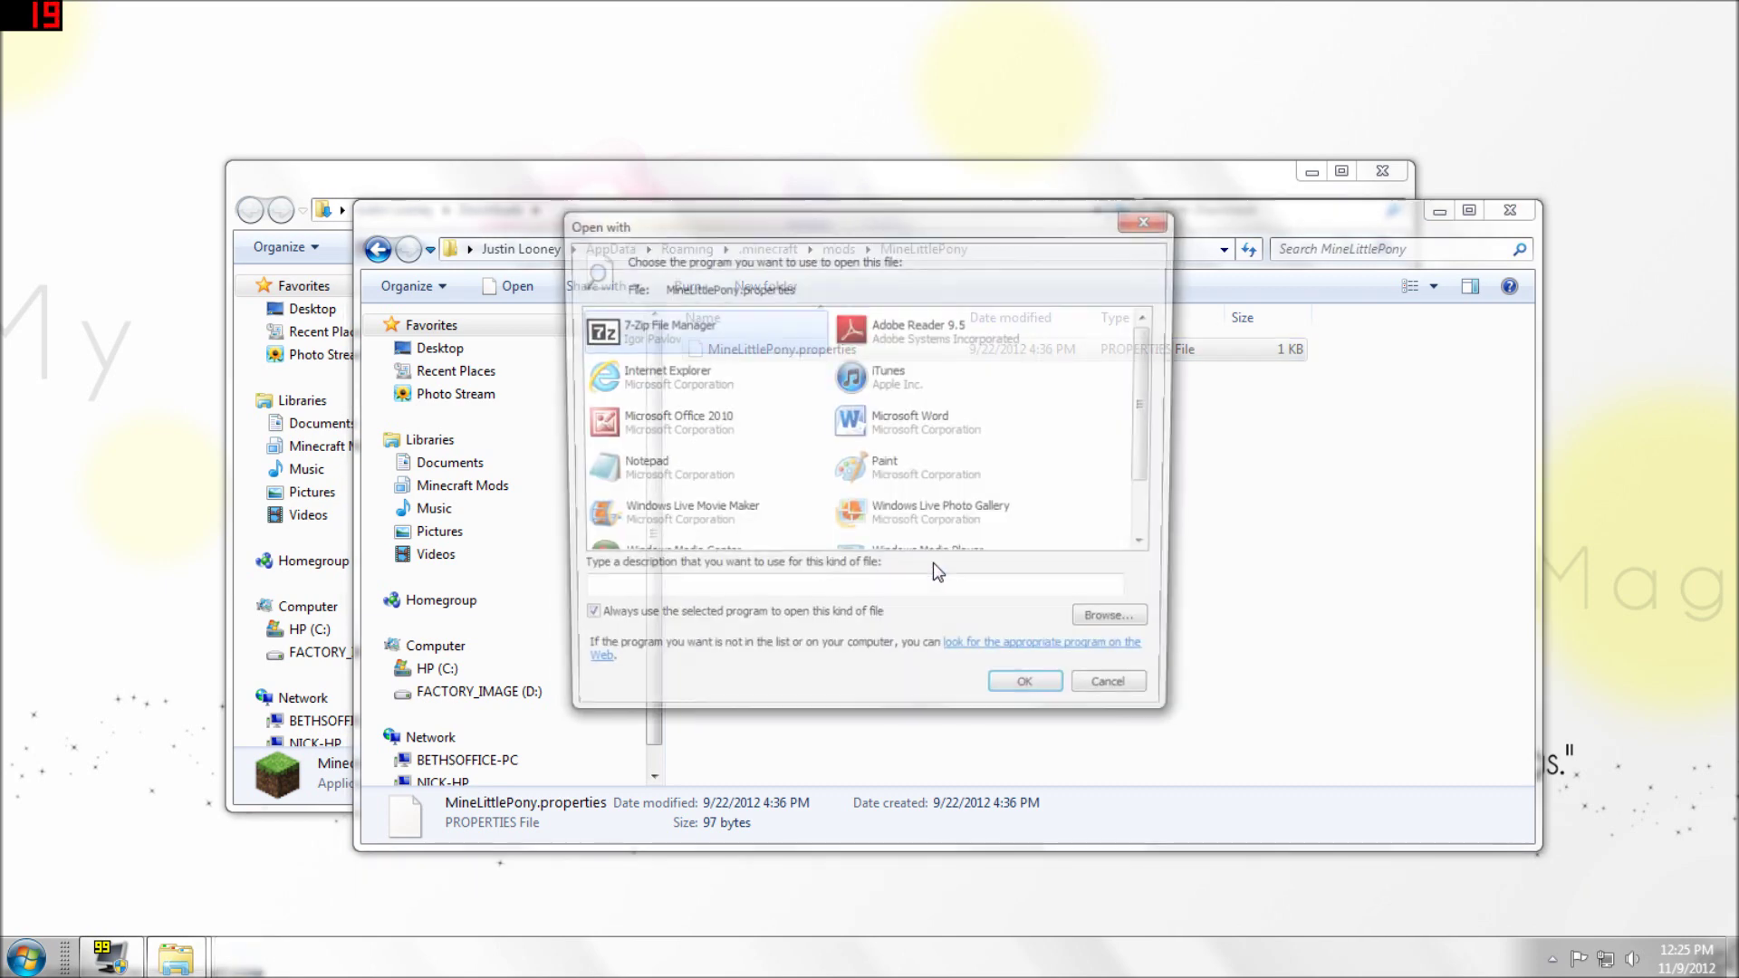
{"action": "left_click", "coordinate": [759, 480]}
{"action": "left_click", "coordinate": [1033, 696]}
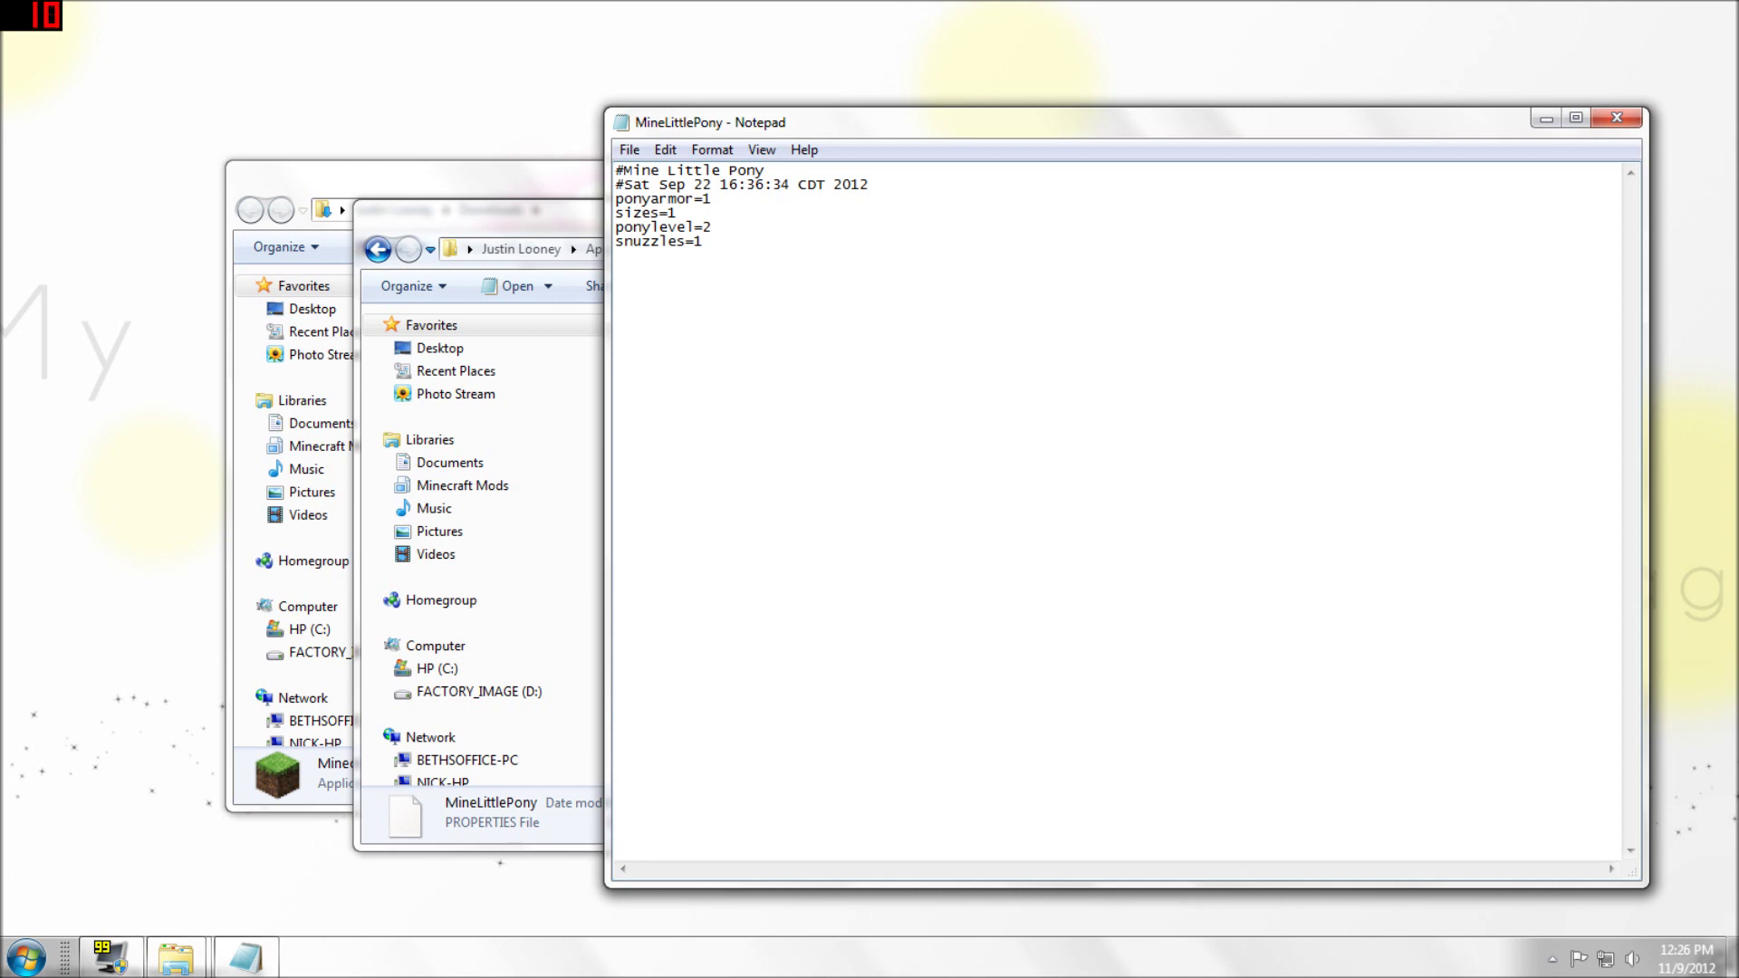
Close the MineLittlePony properties file and return to the mods folder, with Downloads still open behind it.
{"action": "left_click", "coordinate": [1620, 121]}
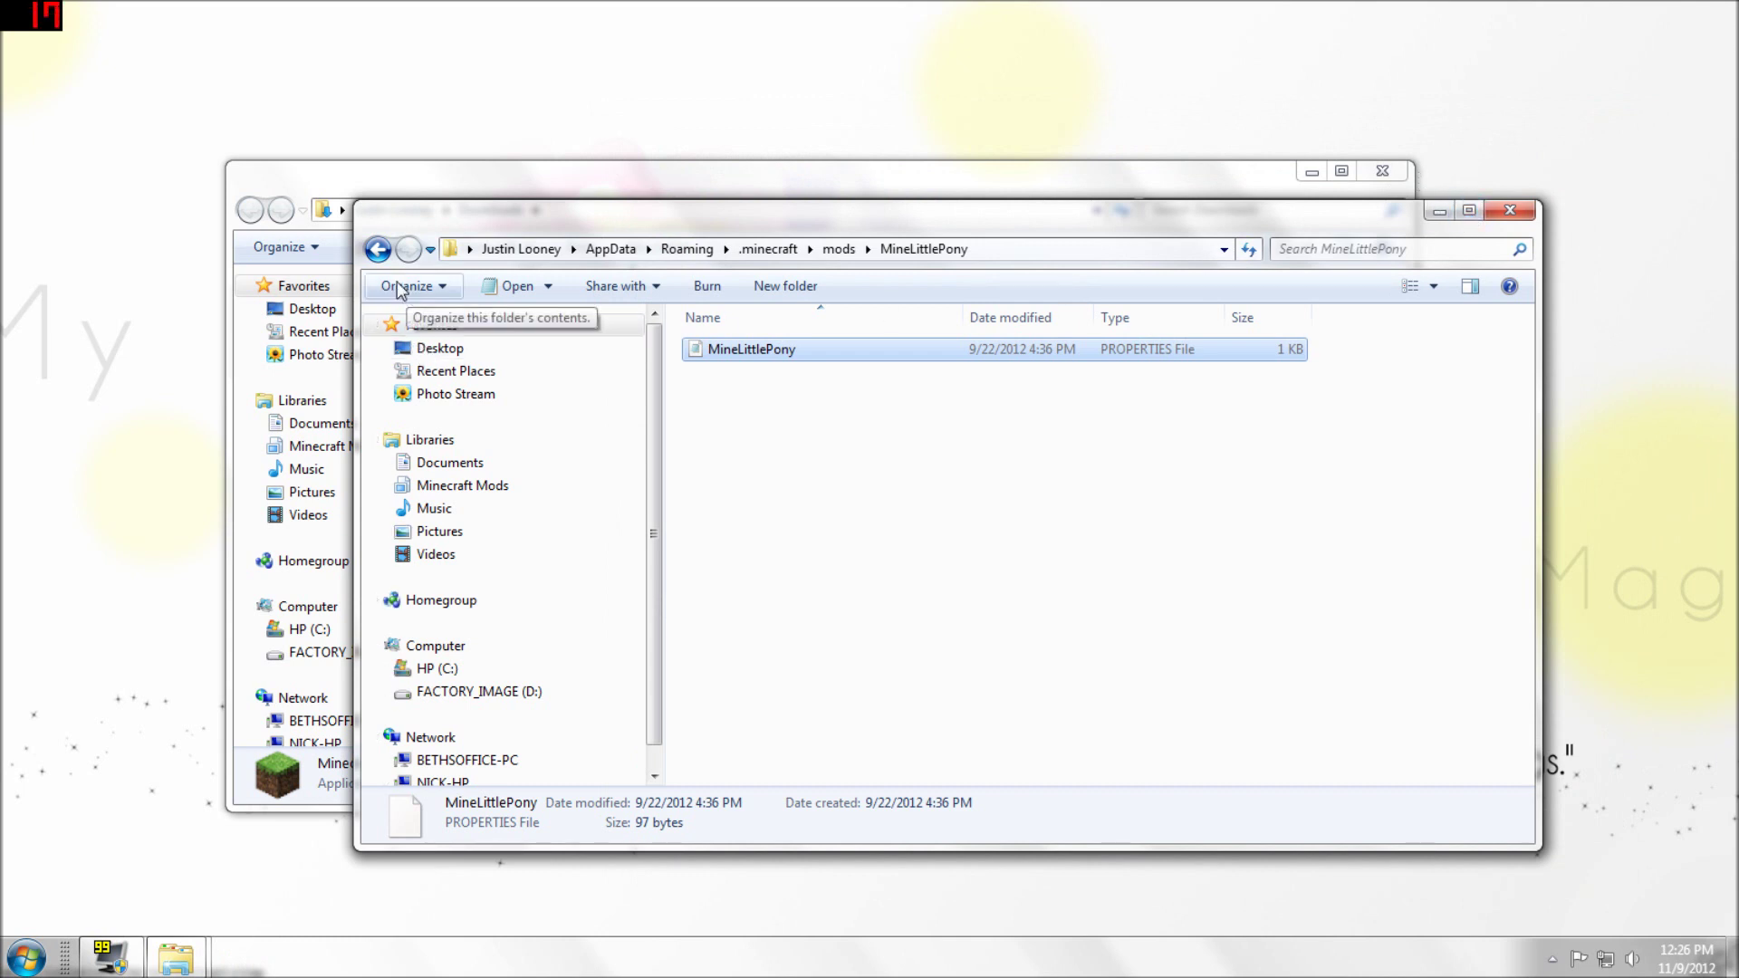
{"action": "left_click", "coordinate": [174, 957]}
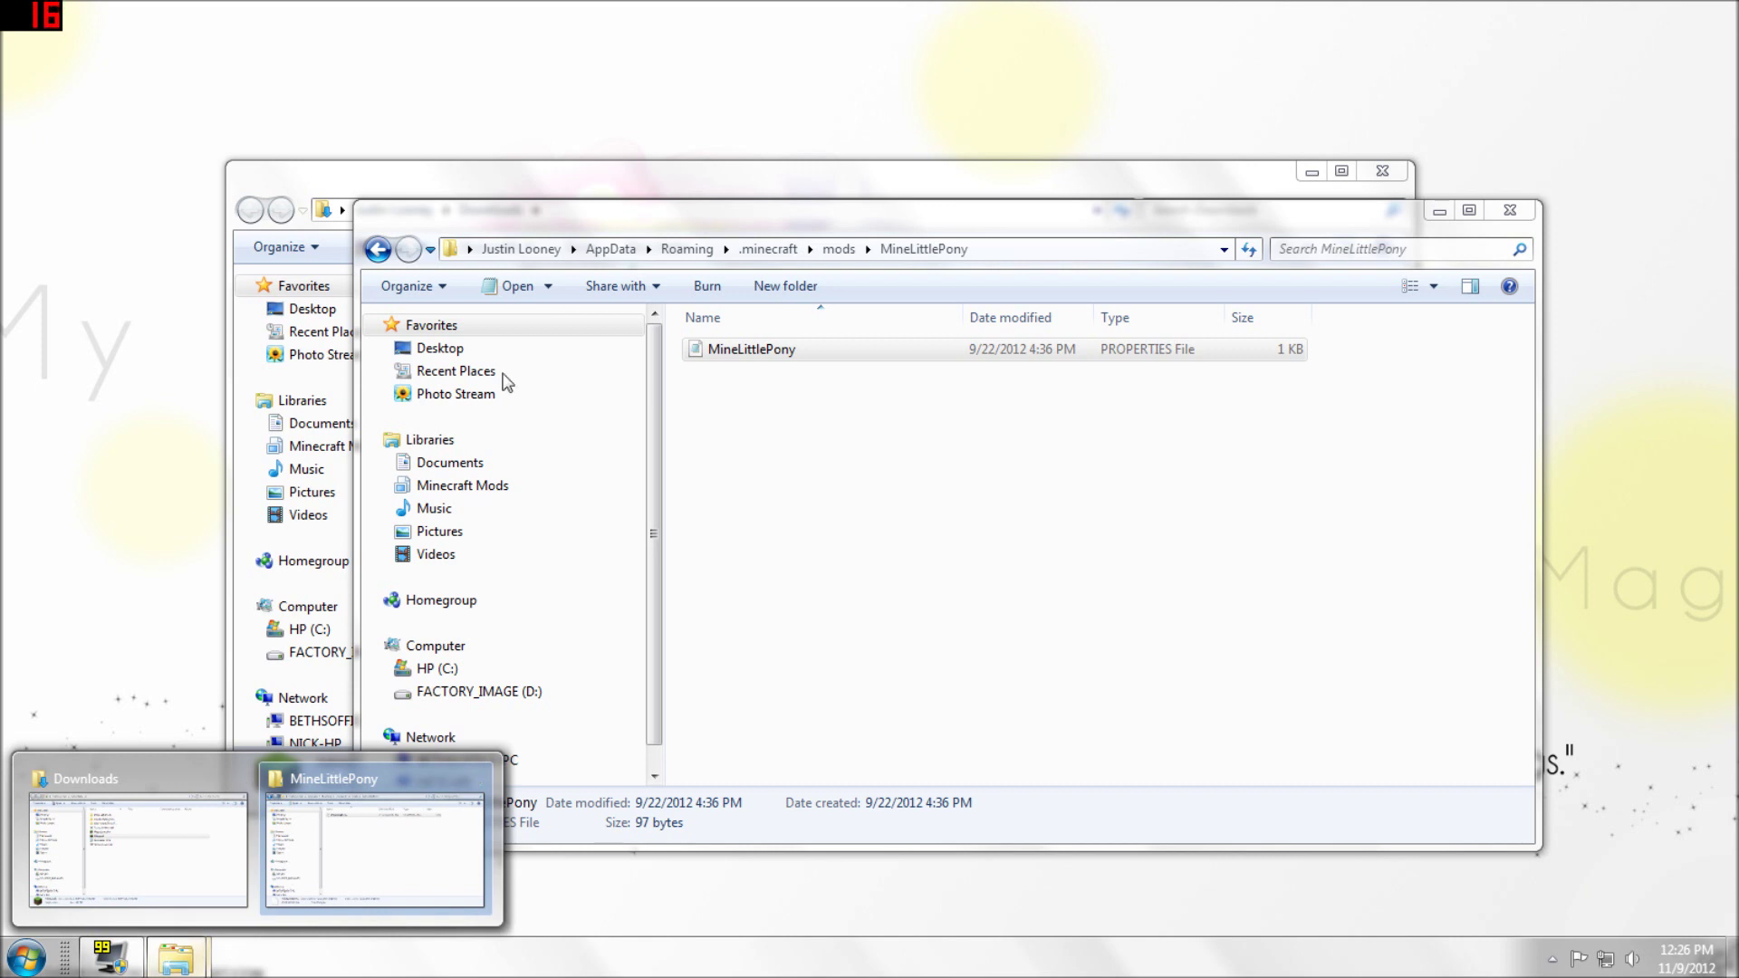
{"action": "left_click", "coordinate": [378, 249]}
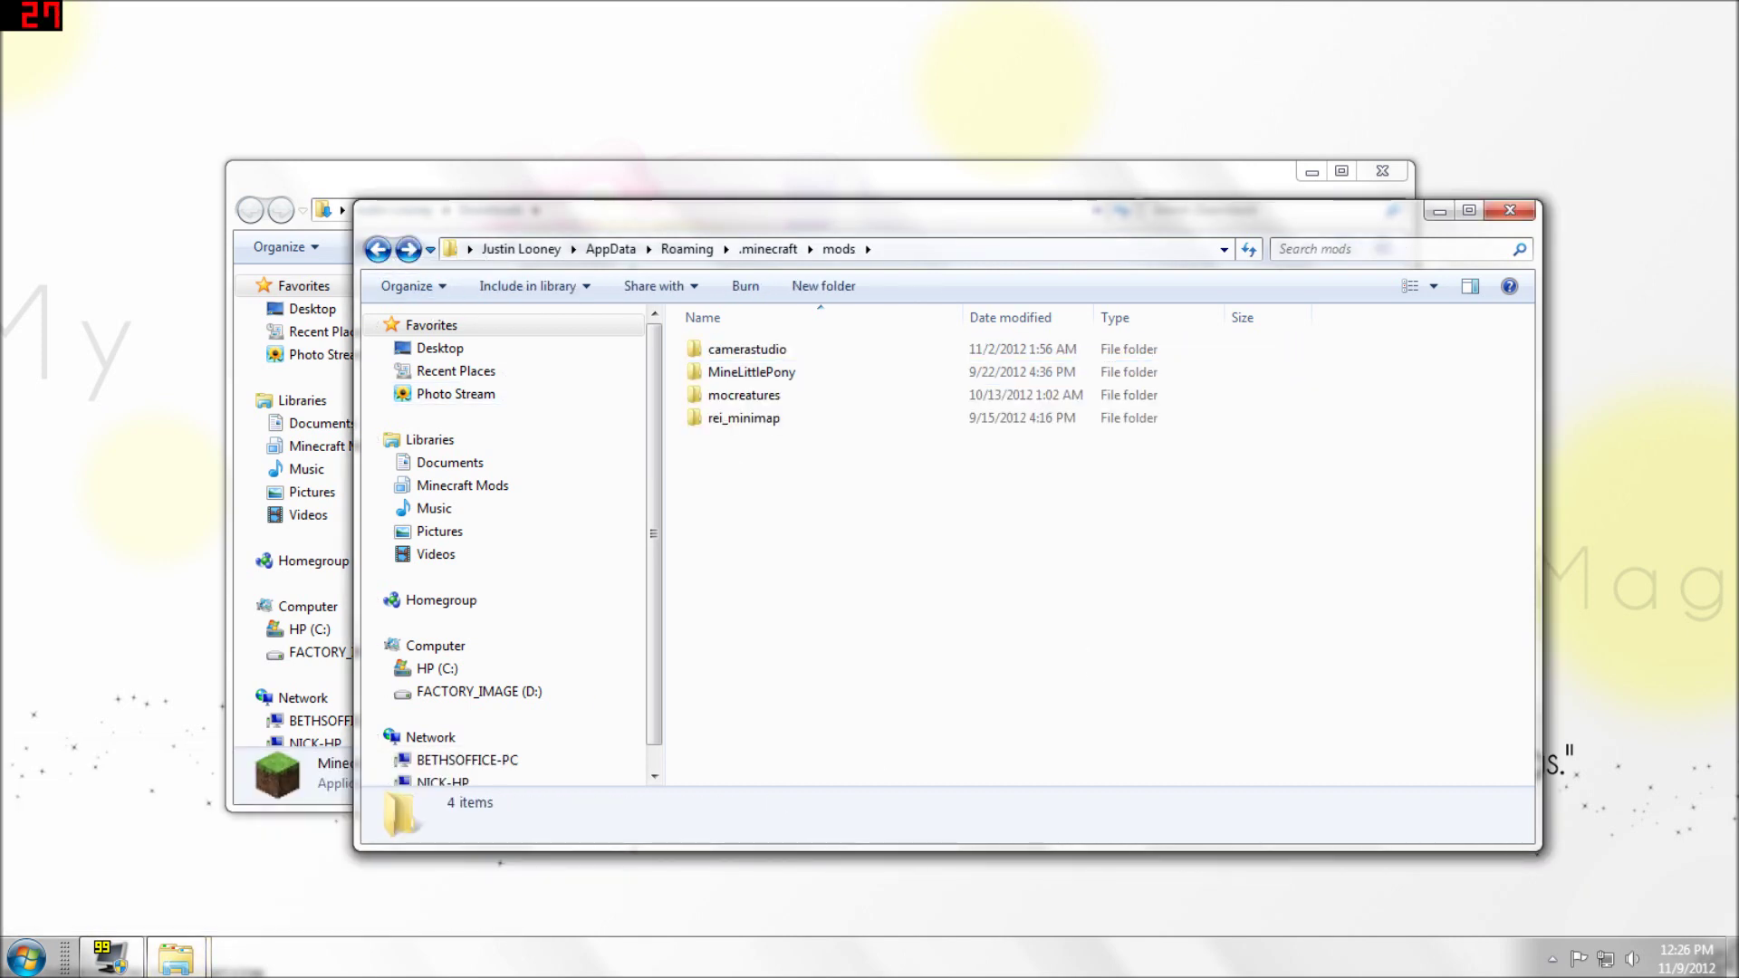
{"action": "mouse_move", "coordinate": [175, 958]}
{"action": "left_click", "coordinate": [216, 871]}
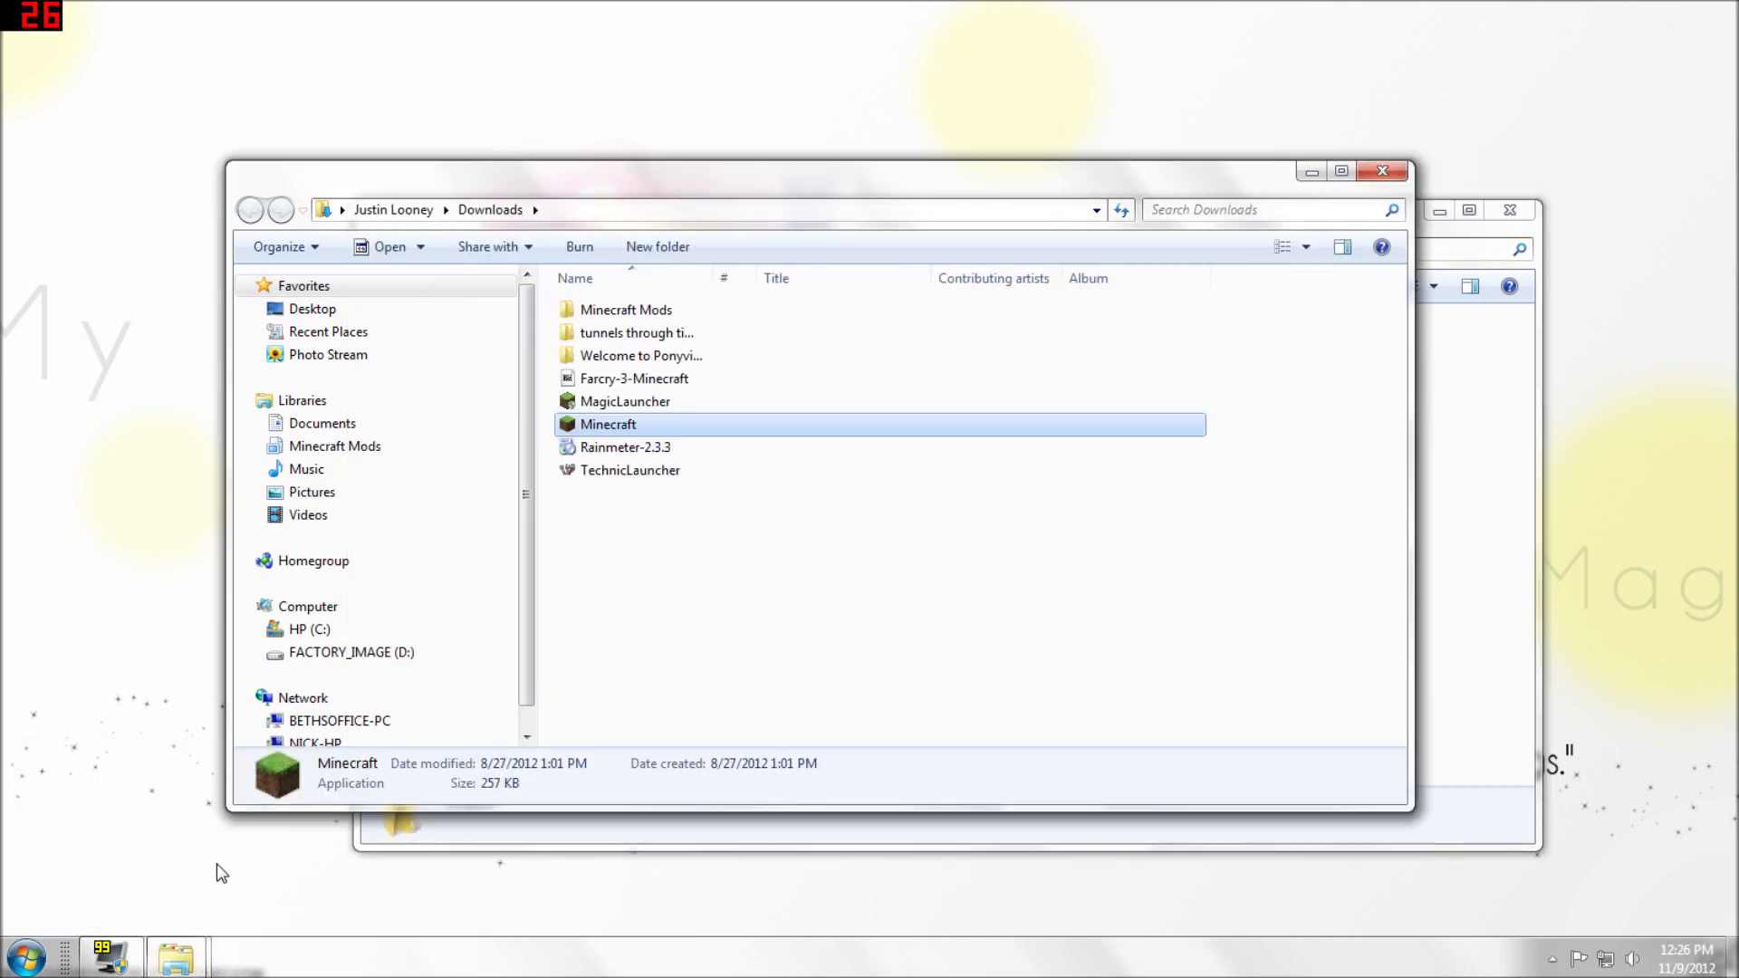
{"action": "left_click", "coordinate": [340, 865]}
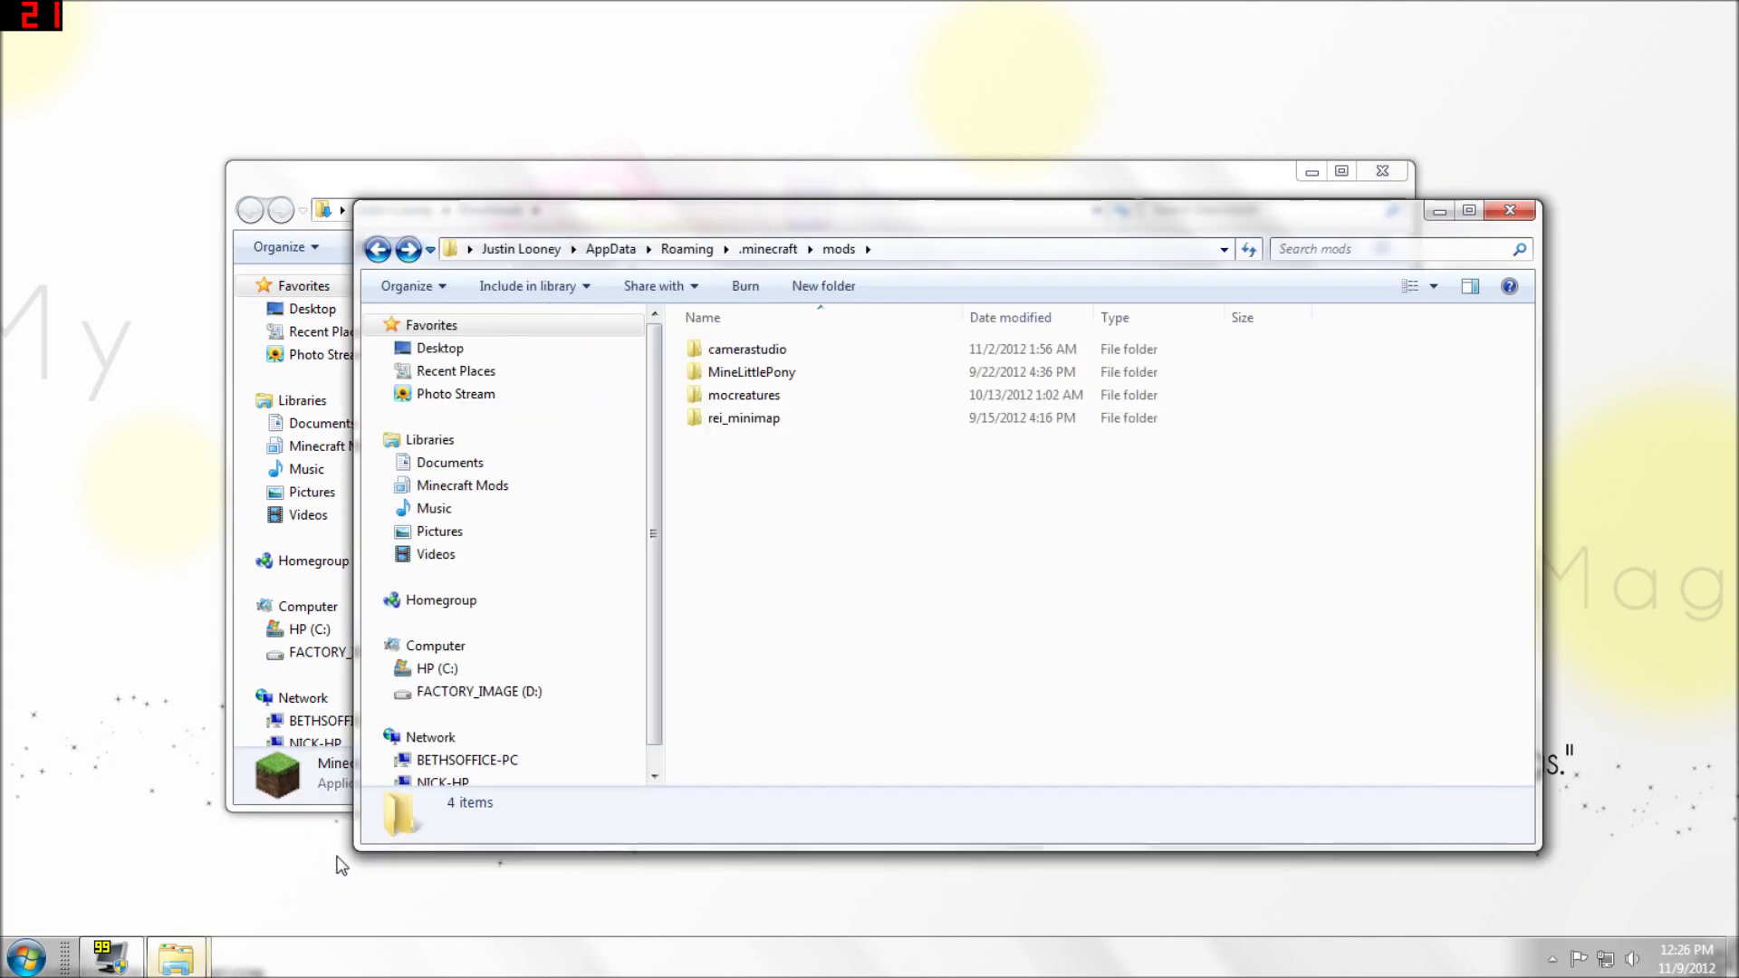
Open the 1.4.2 mods folder inside Minecraft Mods in Downloads, and keep a second Downloads window minimized.
{"action": "mouse_move", "coordinate": [177, 957]}
{"action": "left_click", "coordinate": [132, 860]}
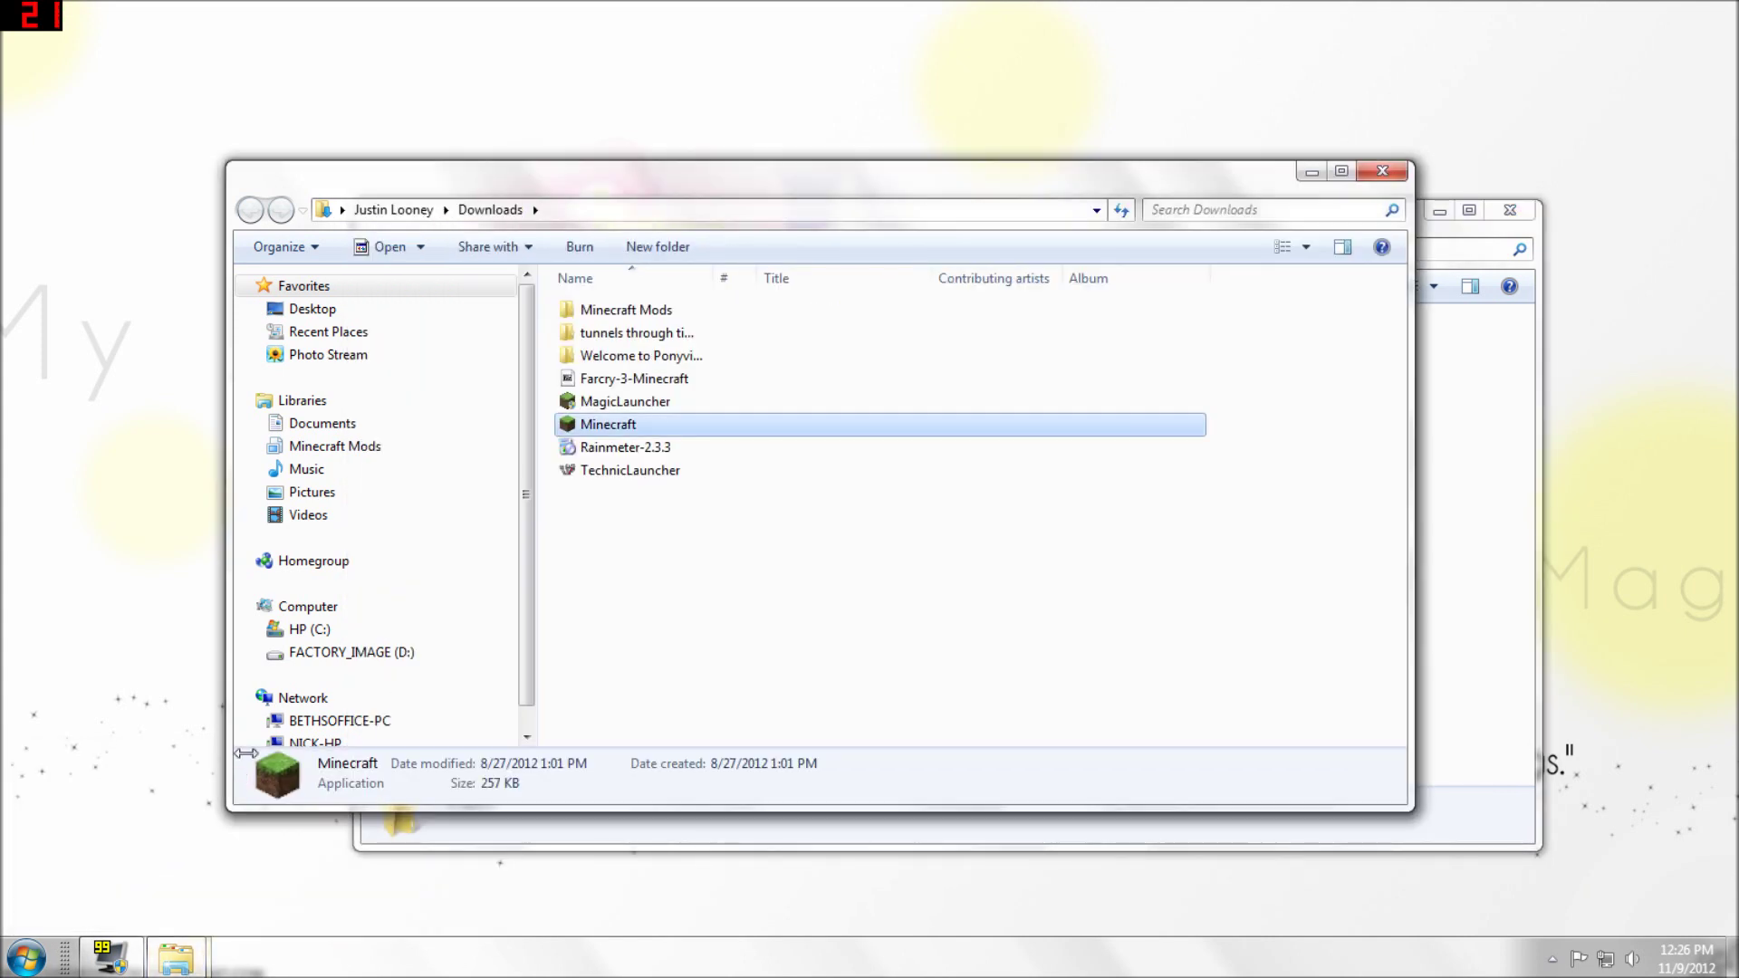
{"action": "double_click", "coordinate": [676, 307]}
{"action": "double_click", "coordinate": [676, 307]}
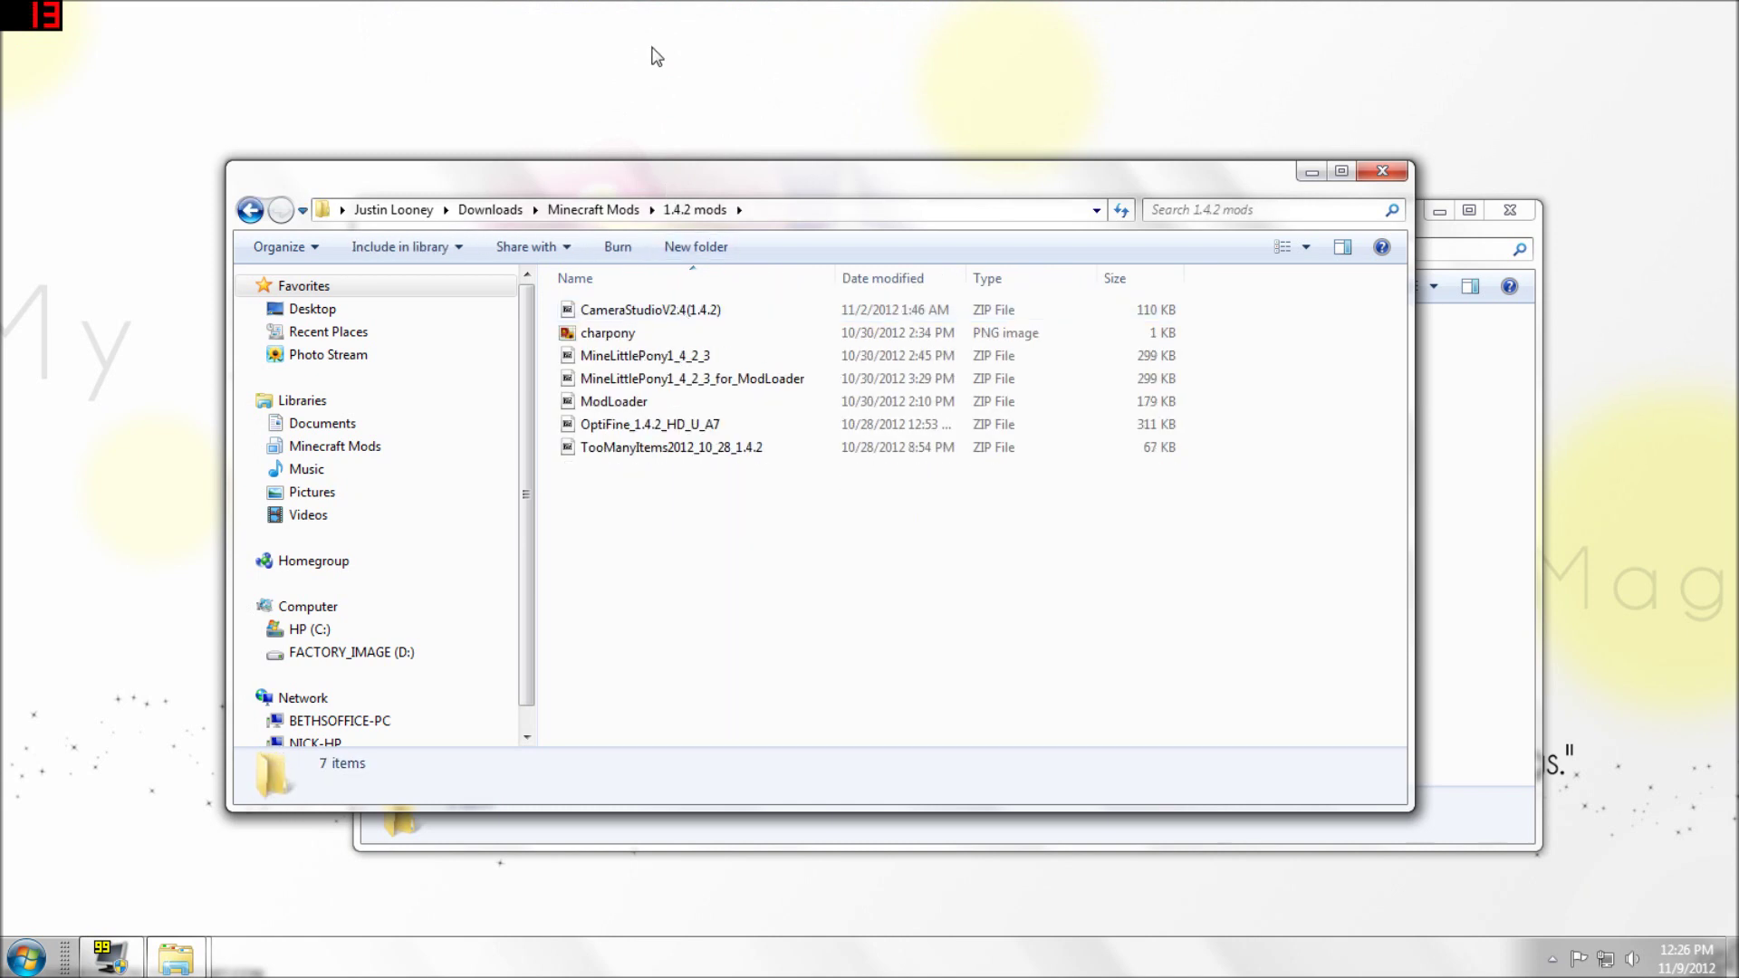
{"action": "left_click", "coordinate": [681, 54]}
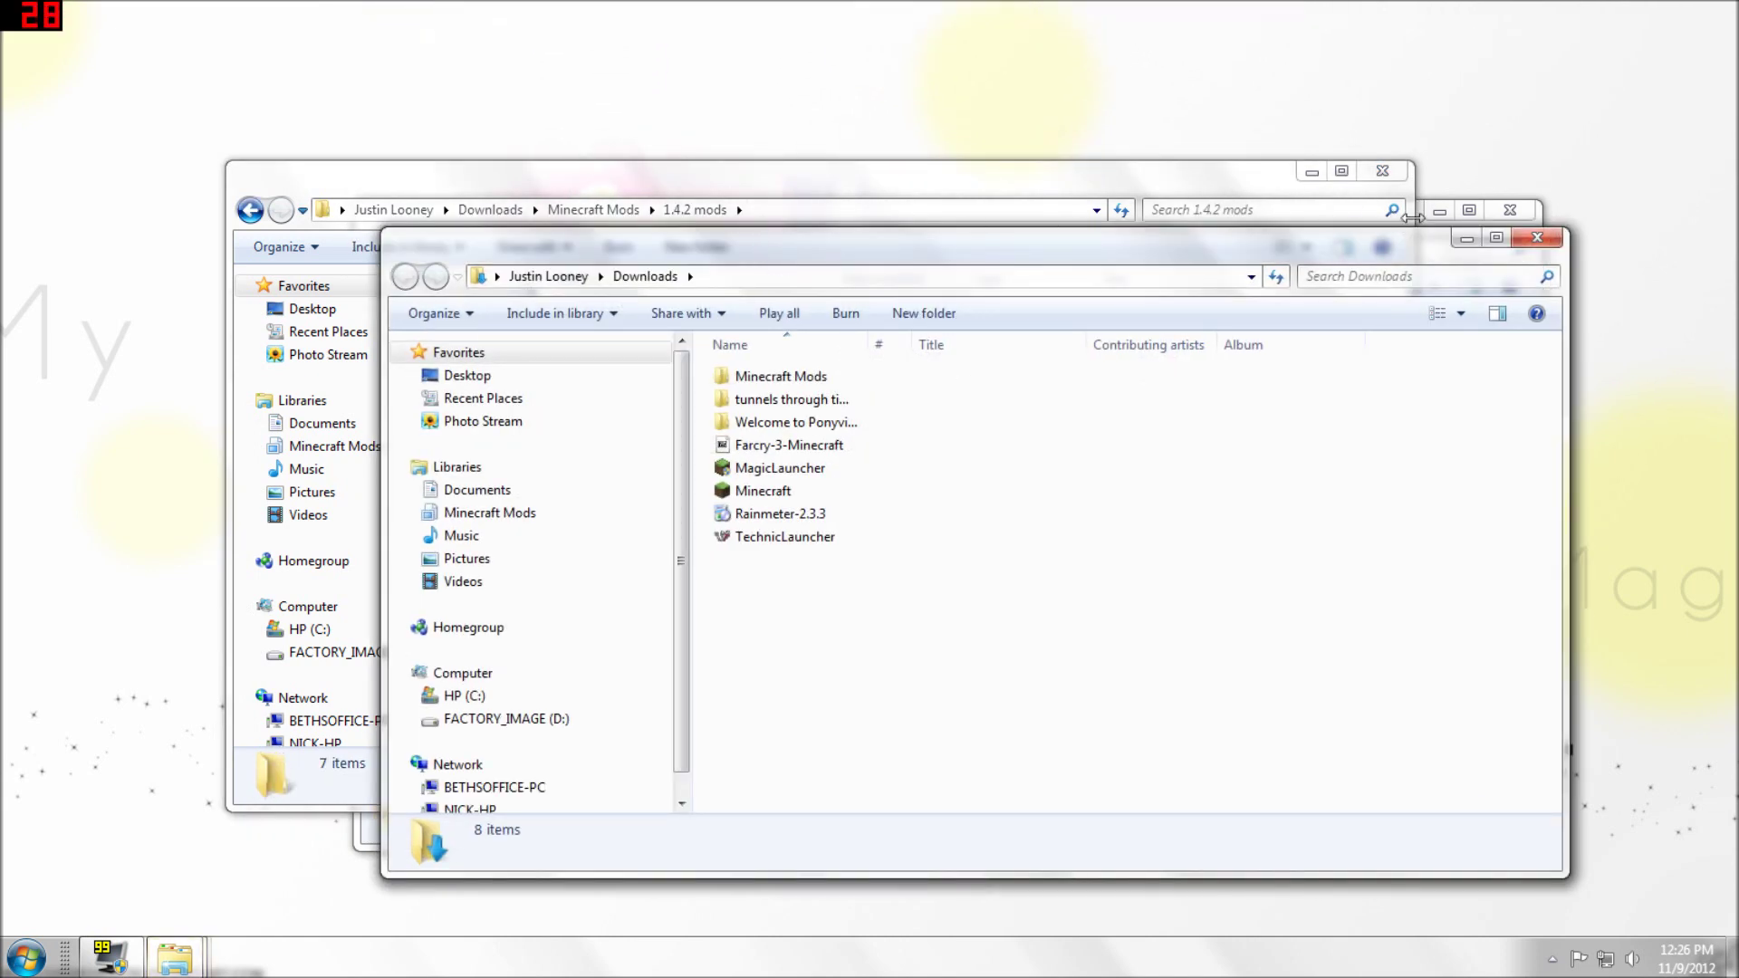
{"action": "left_click", "coordinate": [1466, 237]}
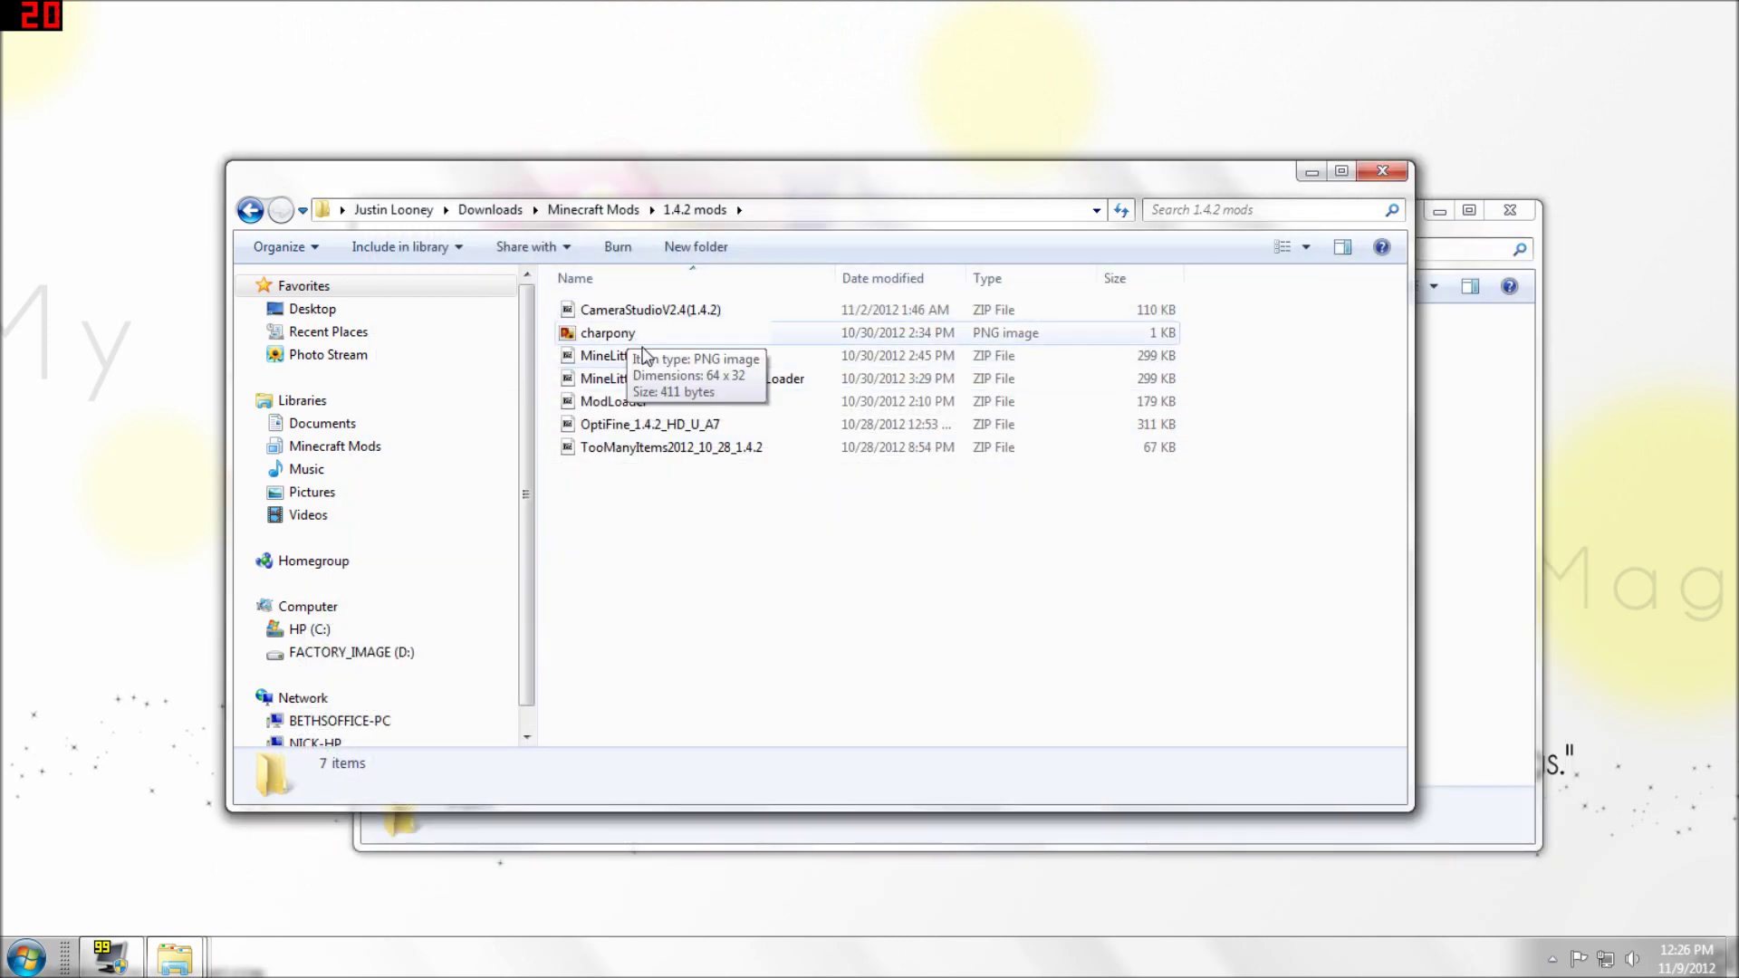
Copy MineLittlePony1_4_2_3_for_ModLoader from the 1.4.2 mods folder into the .minecraft mods folder.
{"action": "left_click", "coordinate": [698, 383]}
{"action": "right_click", "coordinate": [698, 383]}
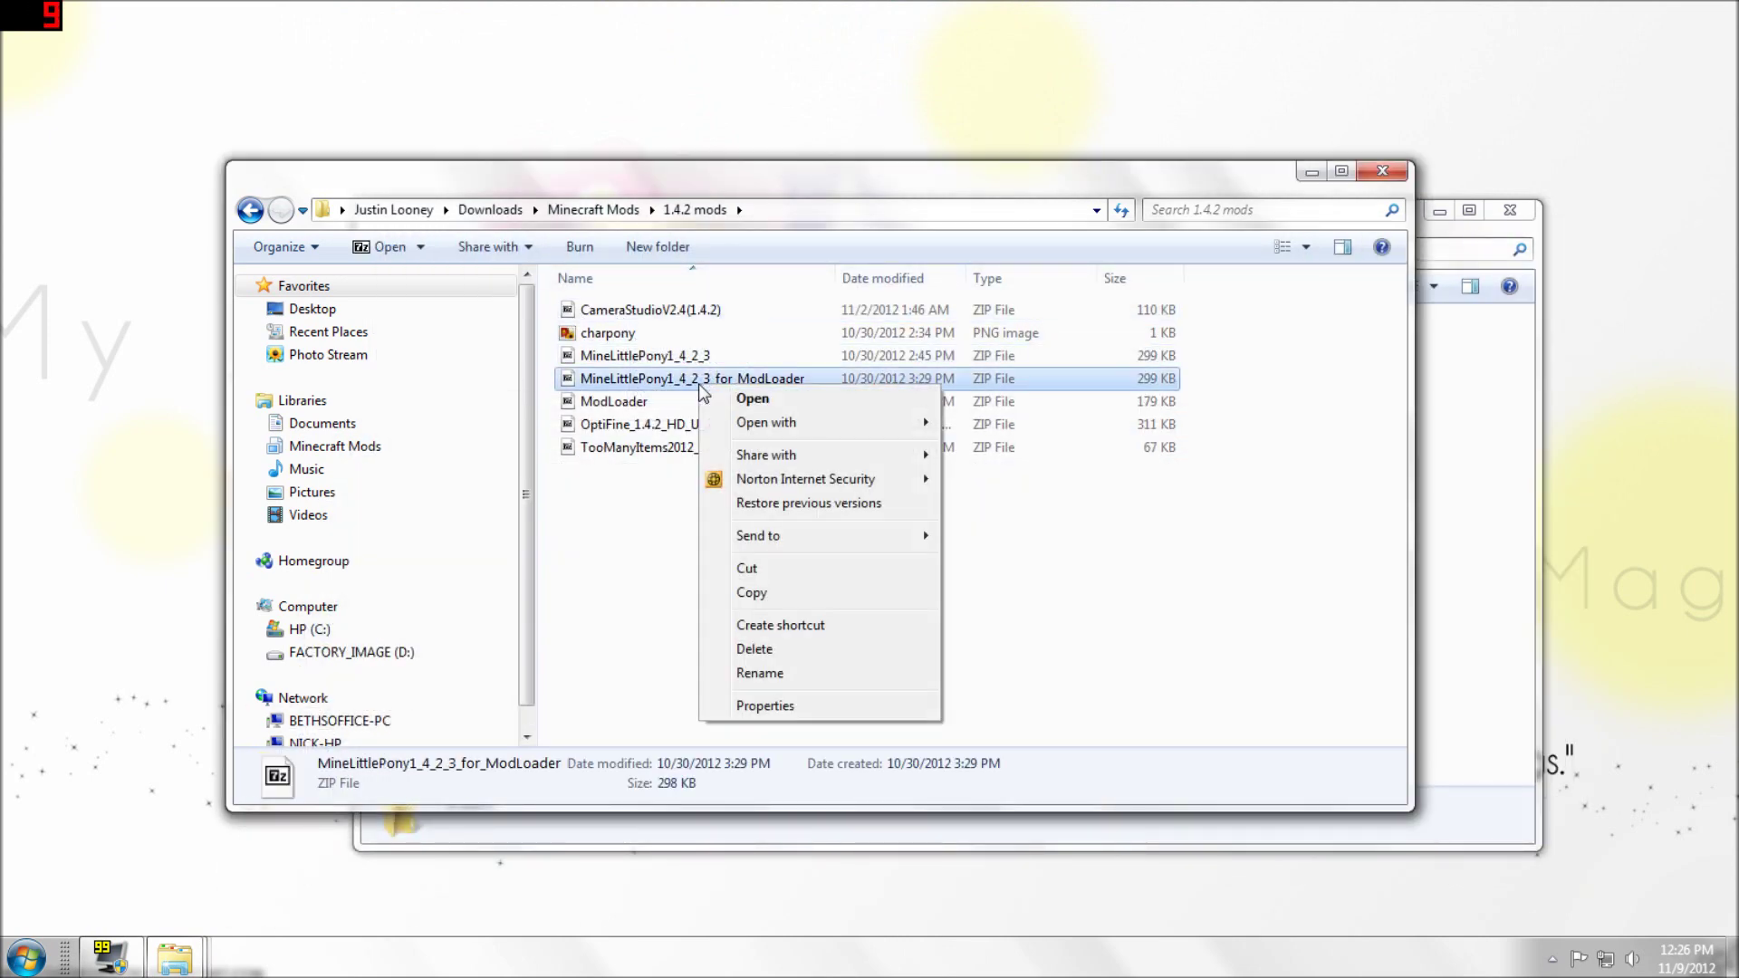
{"action": "left_click", "coordinate": [862, 596]}
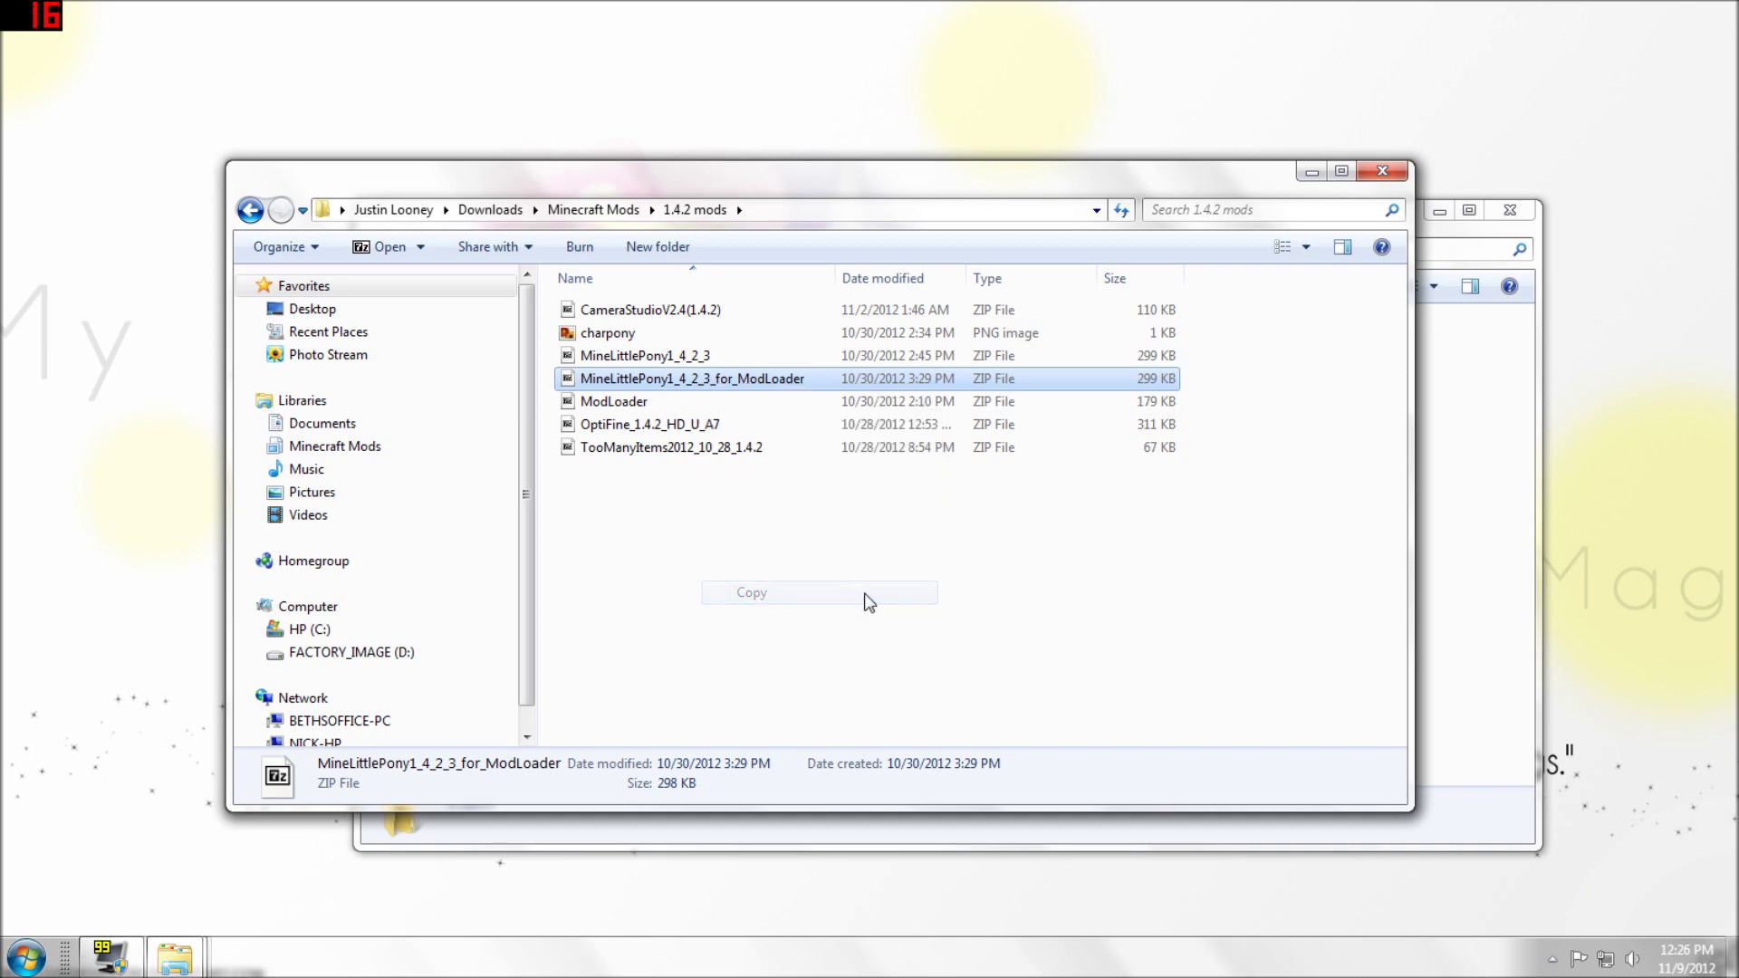
{"action": "left_click", "coordinate": [1310, 174]}
{"action": "right_click", "coordinate": [1100, 538]}
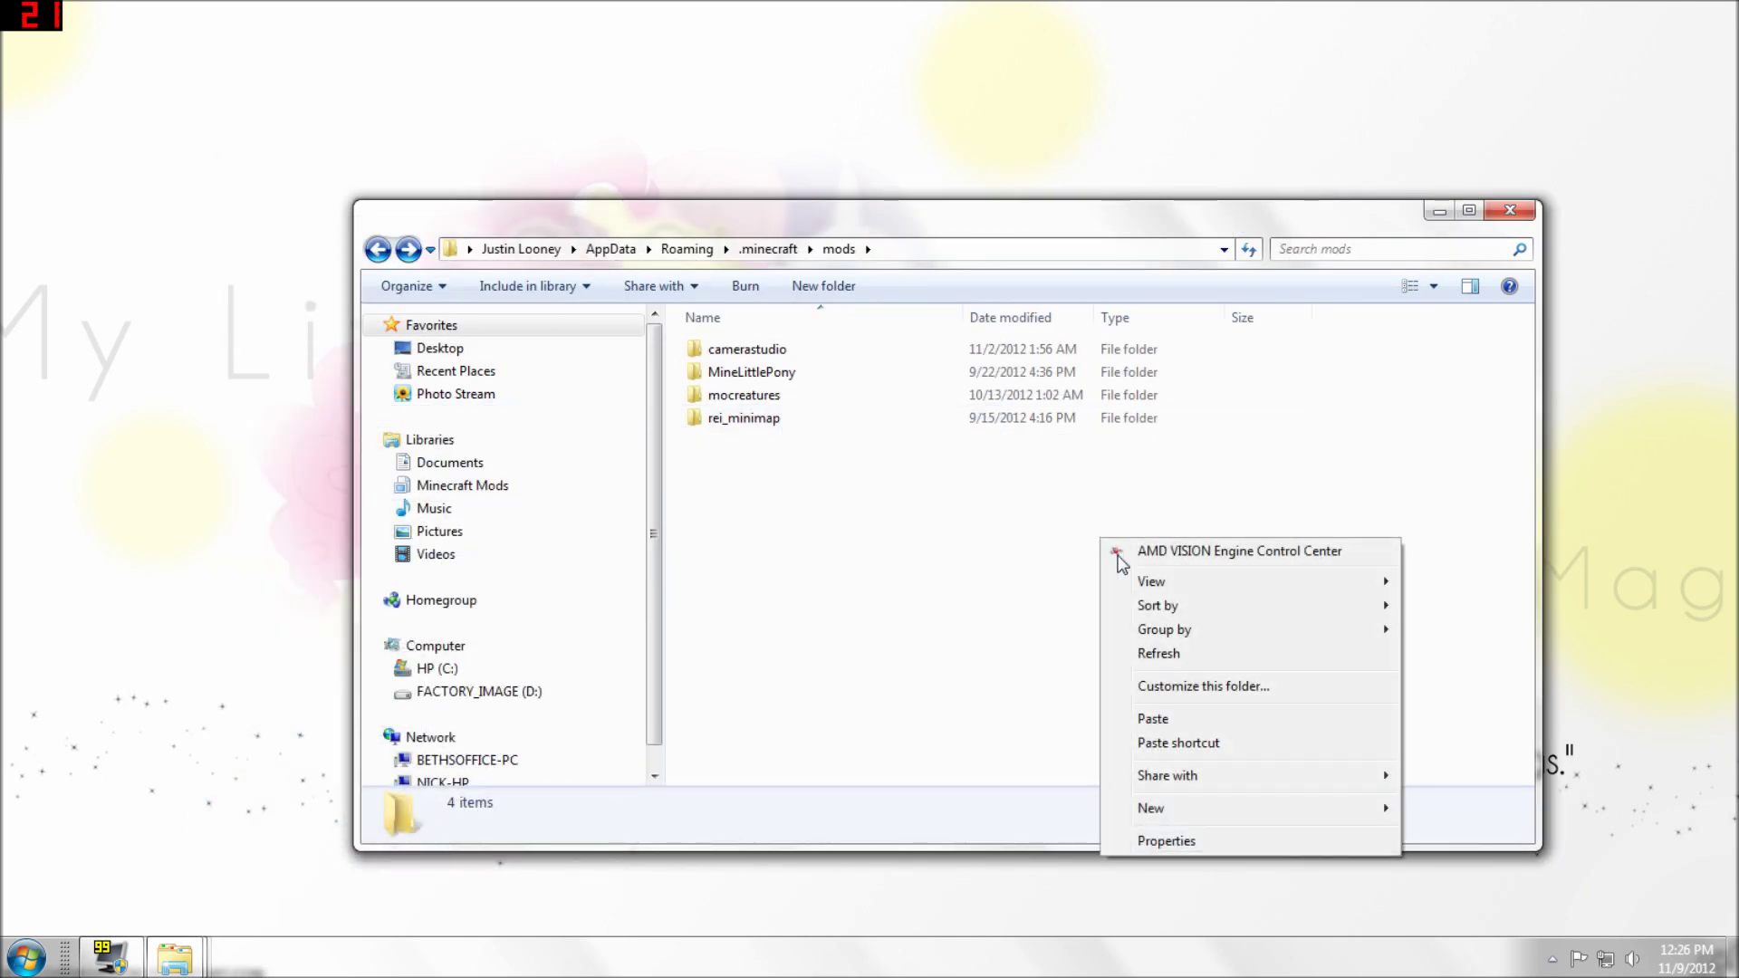
{"action": "left_click", "coordinate": [1227, 719]}
{"action": "left_click", "coordinate": [1212, 706]}
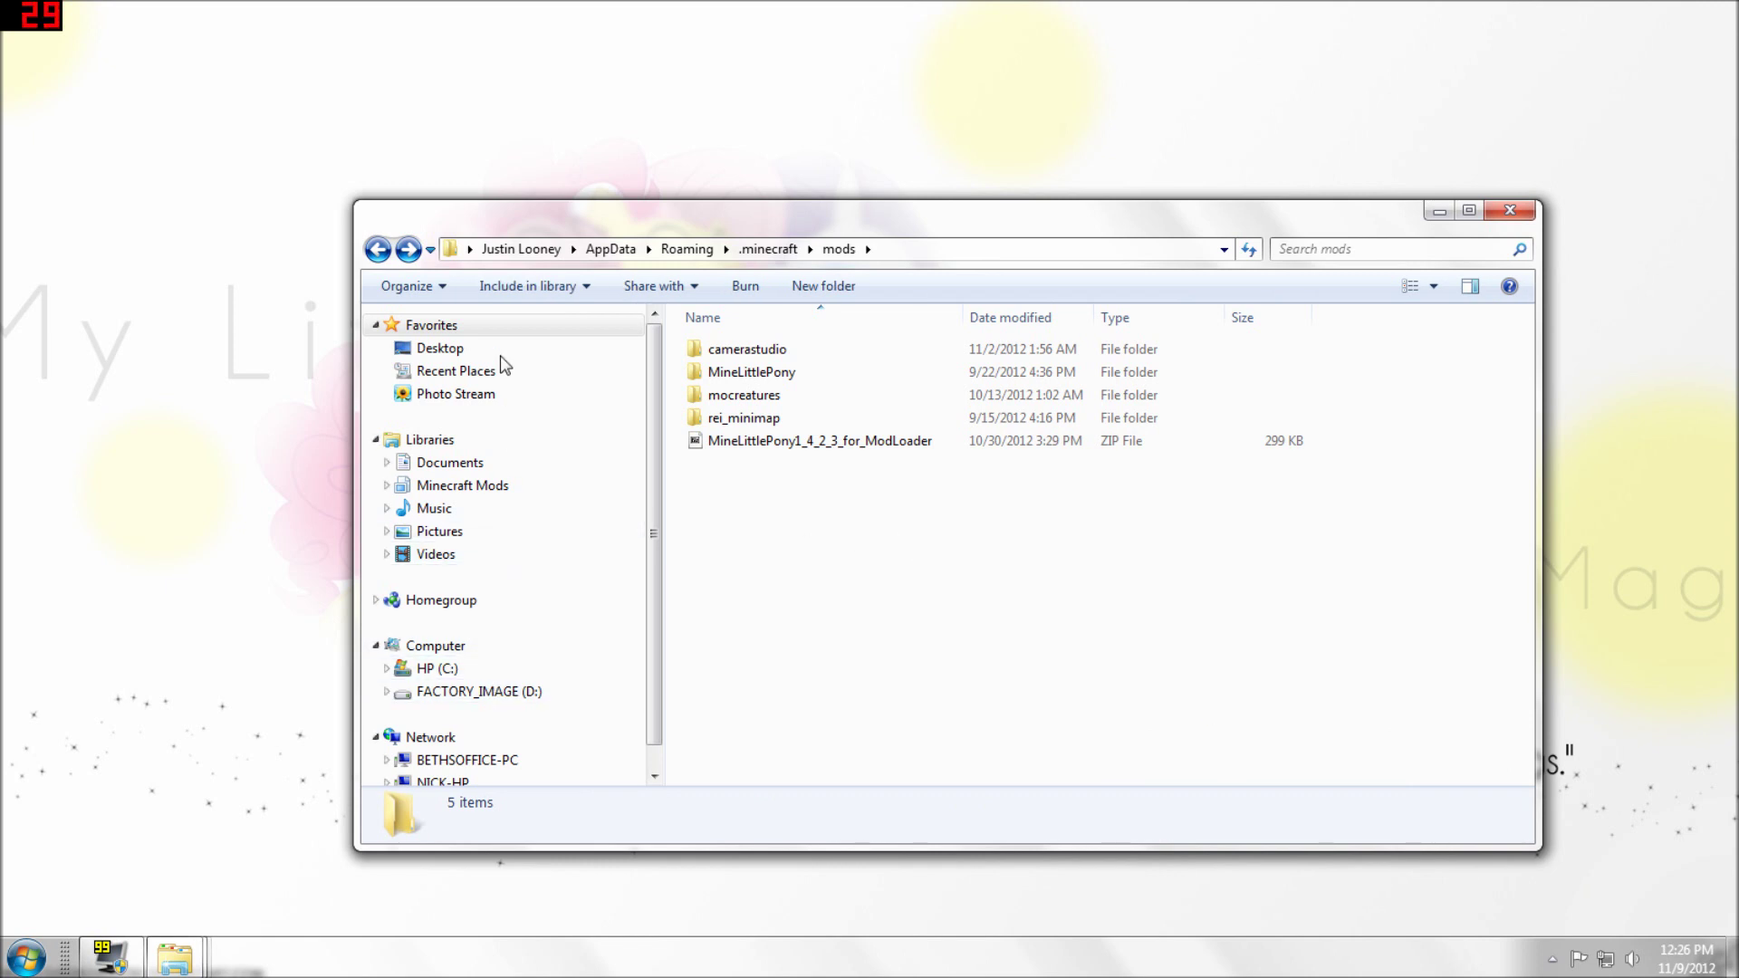
Bring back the Downloads window, run Minecraft despite the security warning and log in with the remembered account.
{"action": "mouse_move", "coordinate": [662, 11]}
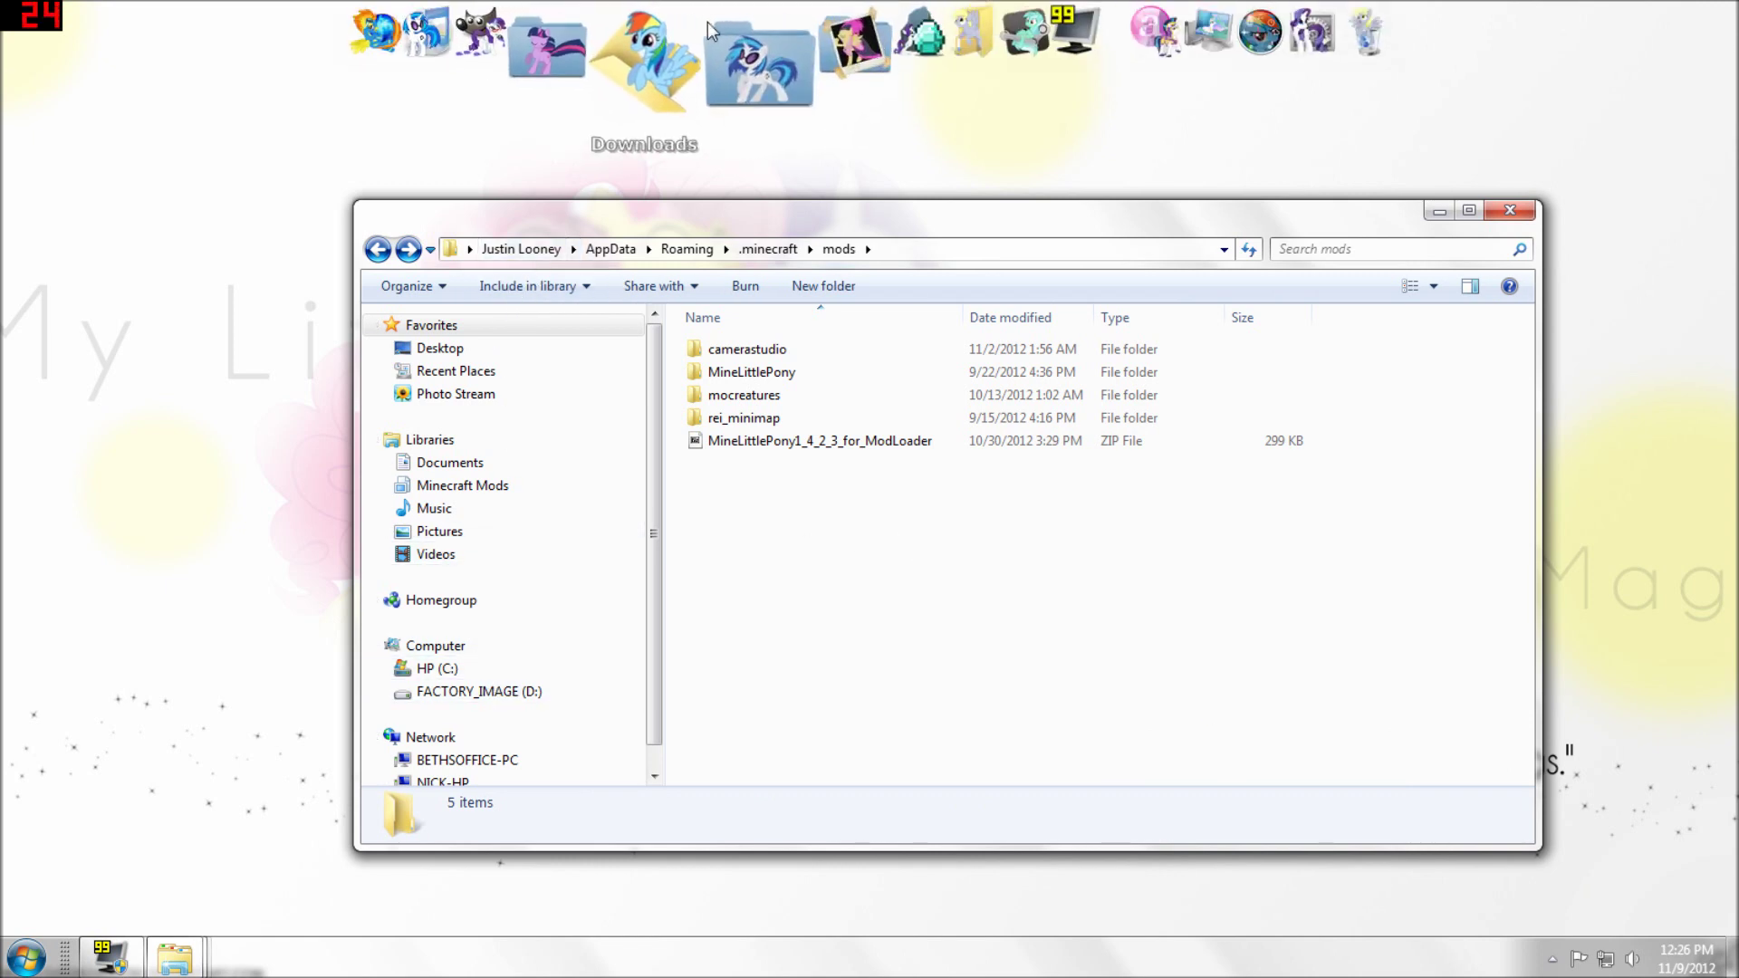
{"action": "left_click", "coordinate": [184, 967]}
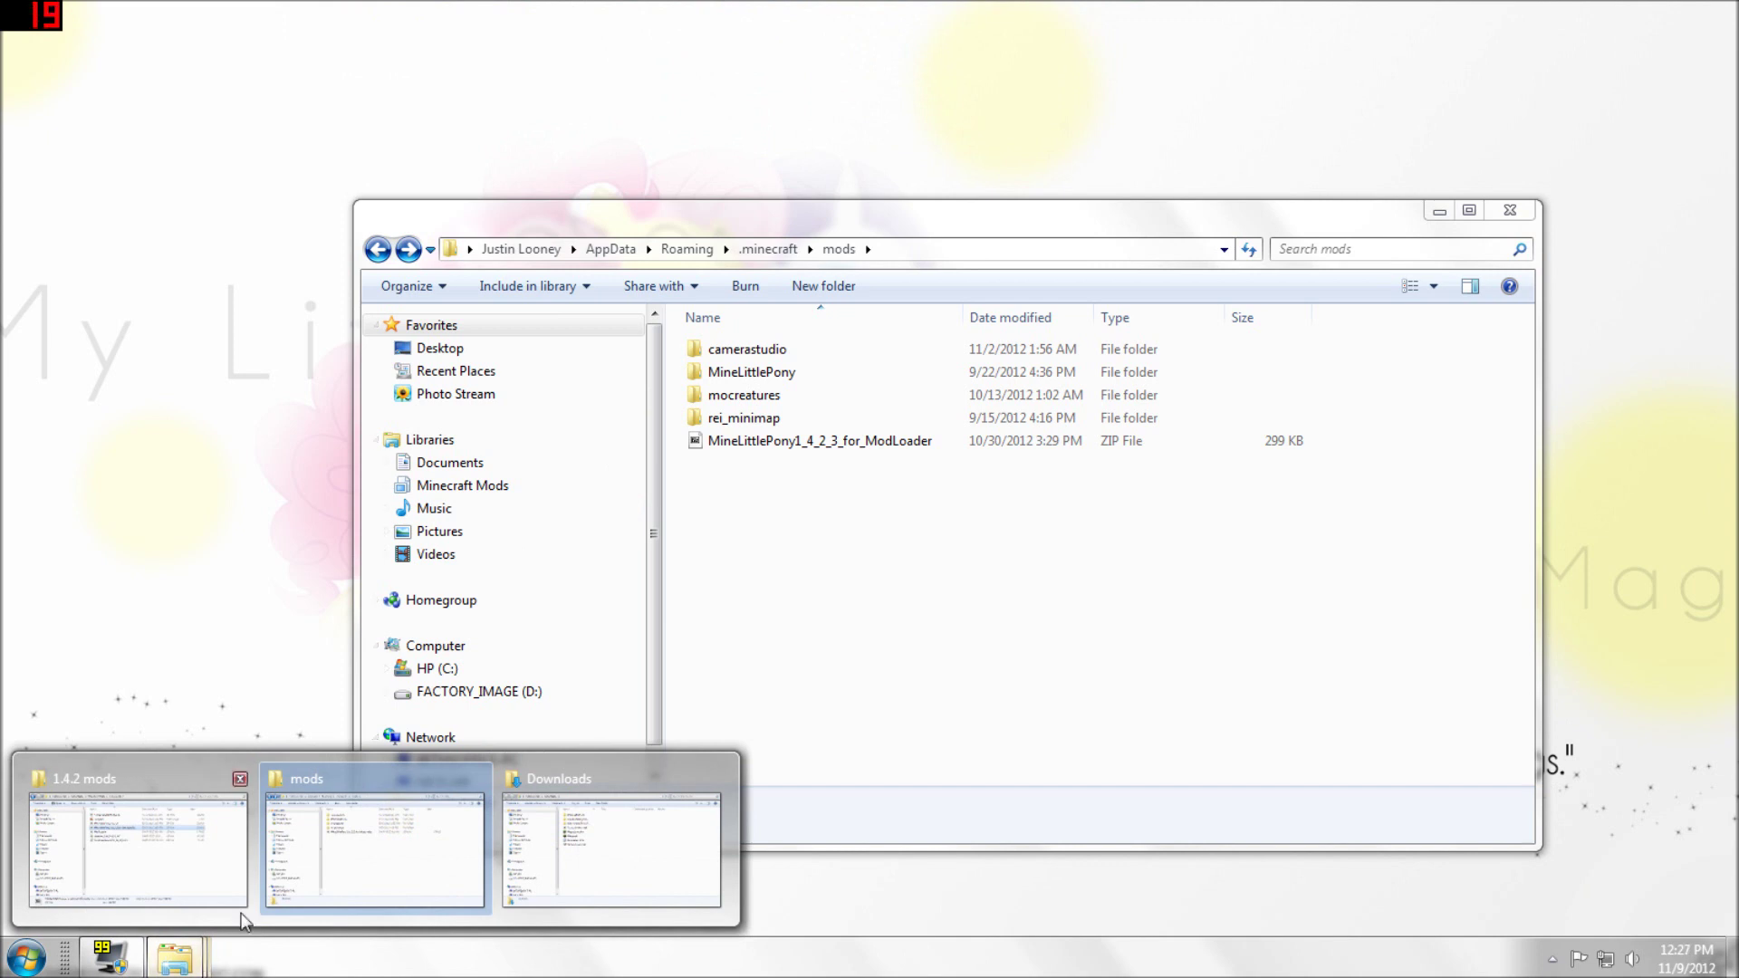
{"action": "left_click", "coordinate": [434, 856]}
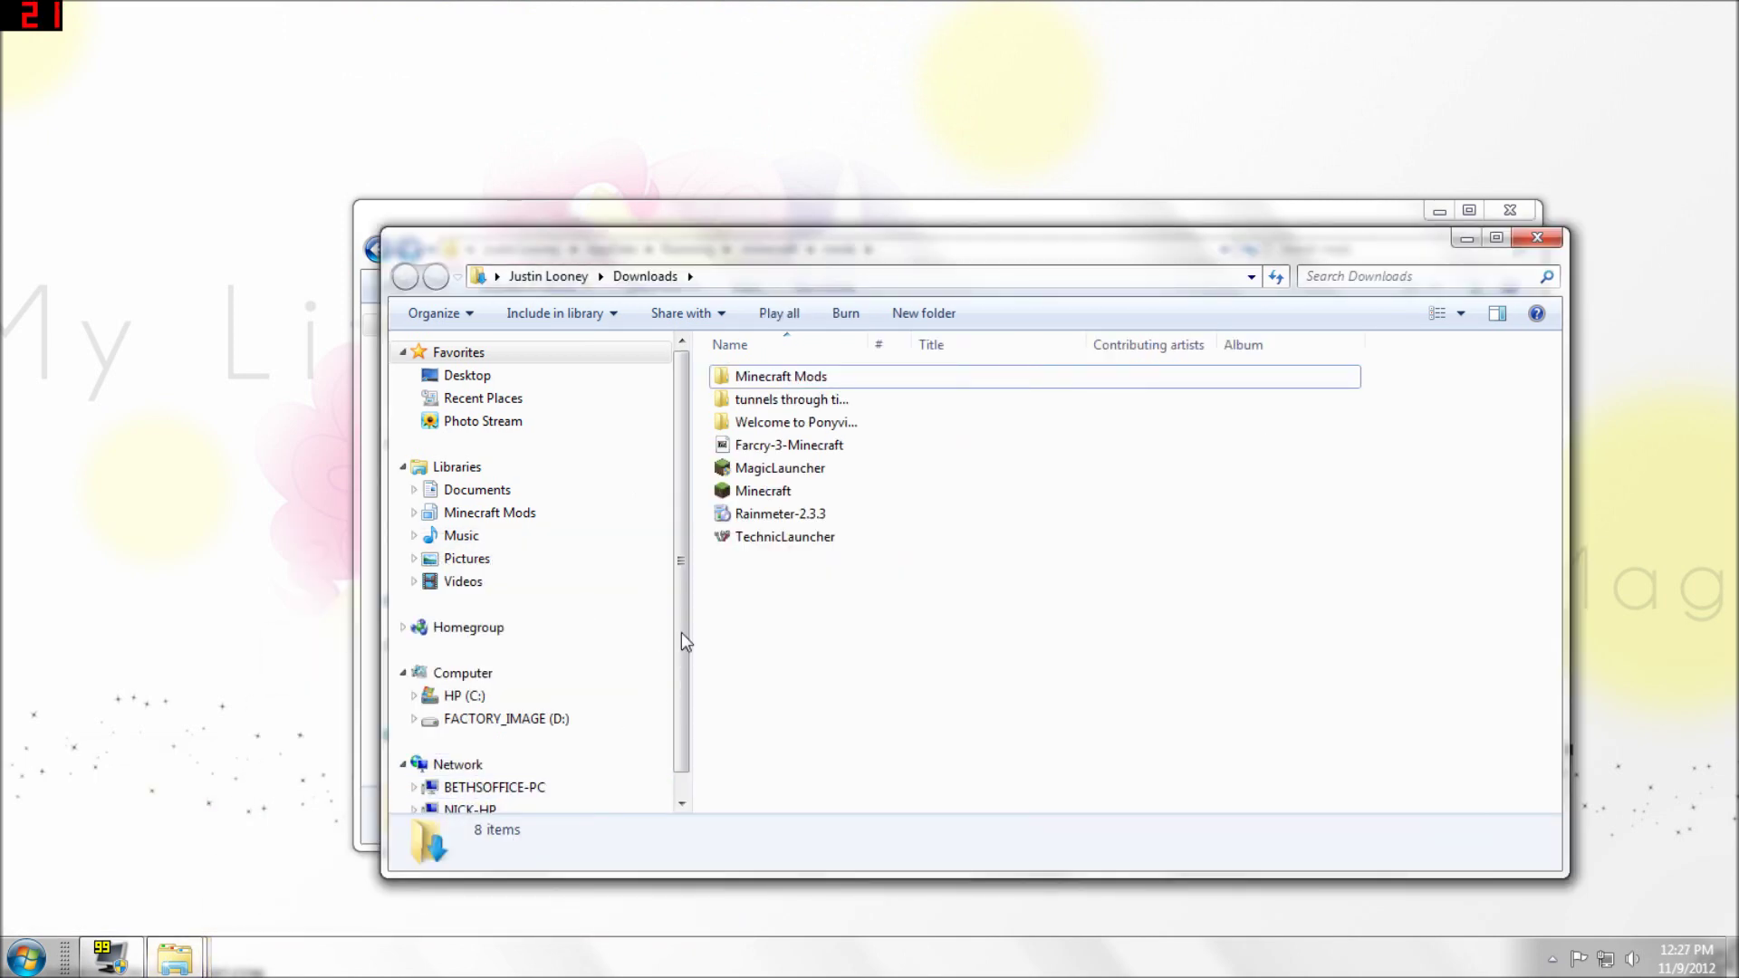
{"action": "double_click", "coordinate": [782, 492]}
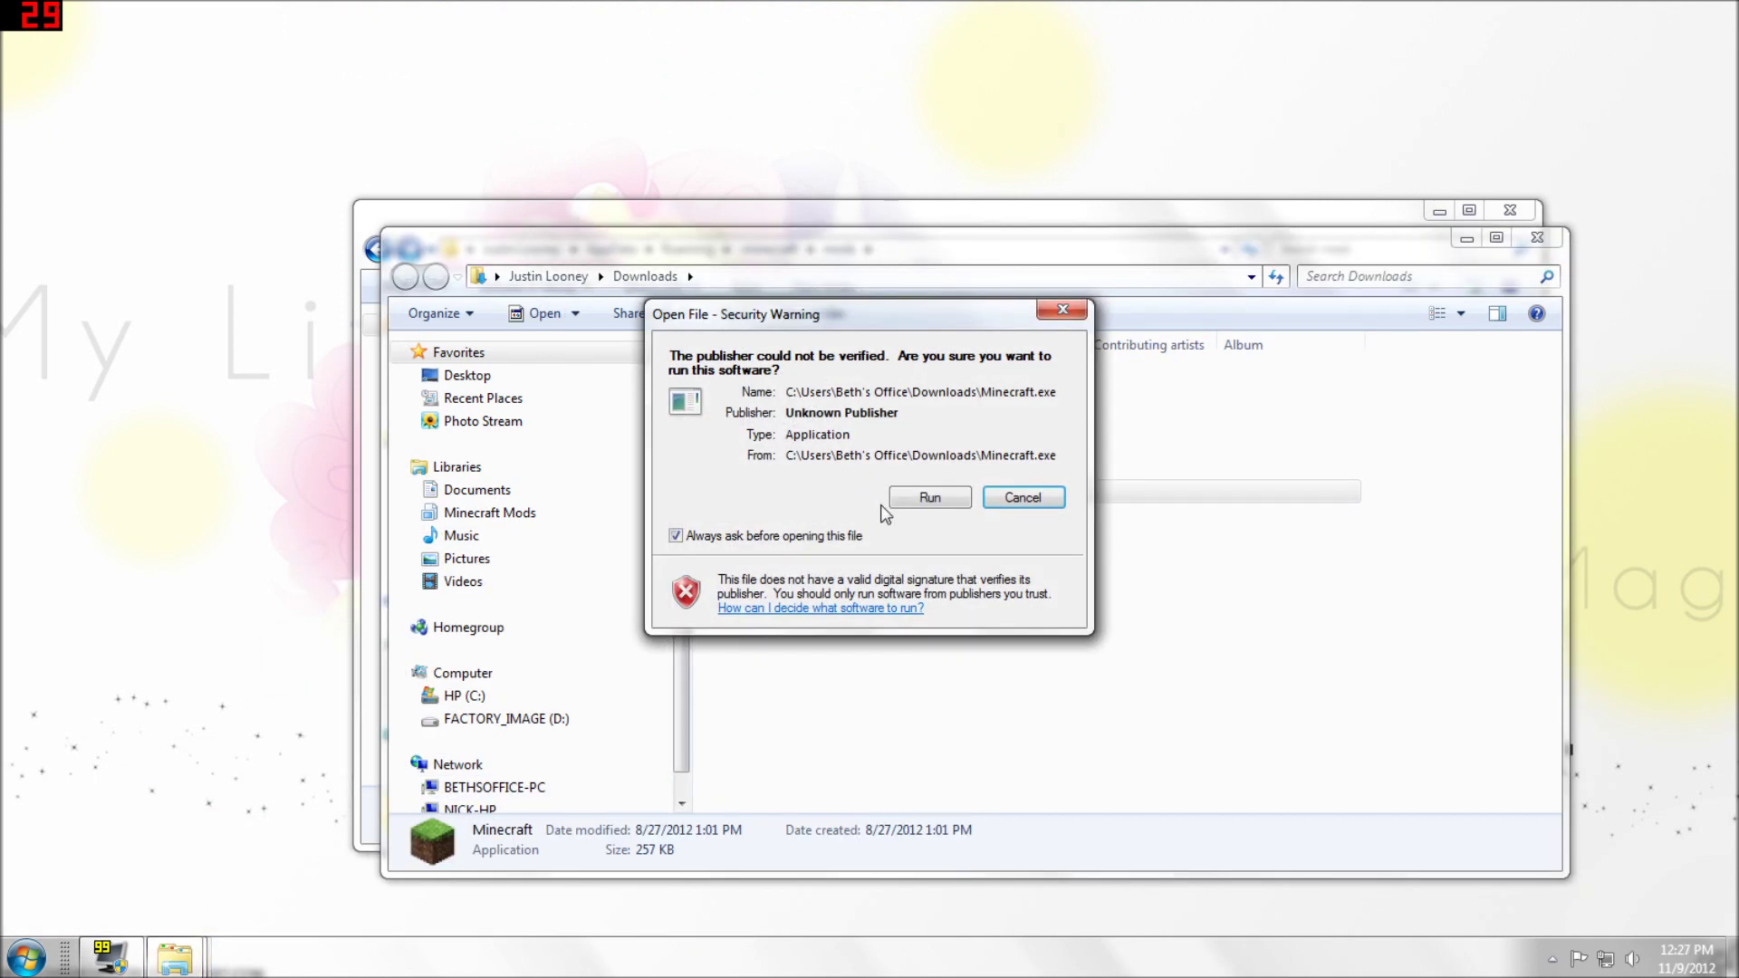
{"action": "left_click", "coordinate": [924, 499]}
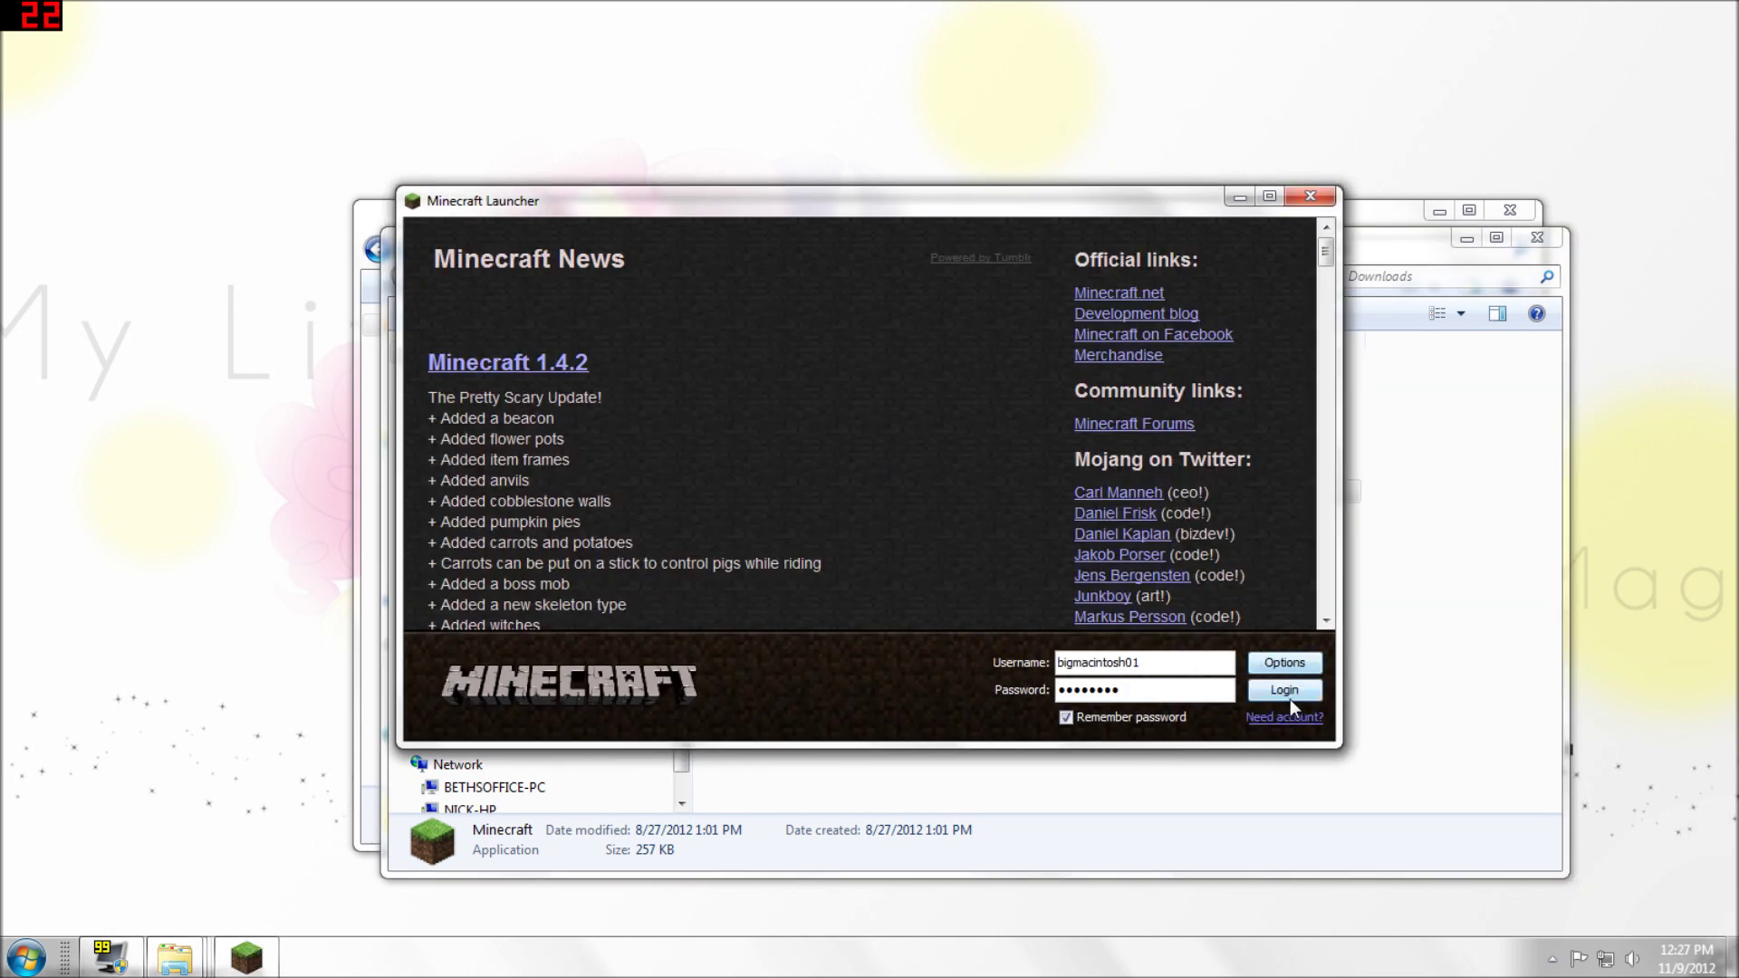
{"action": "left_click", "coordinate": [1290, 697]}
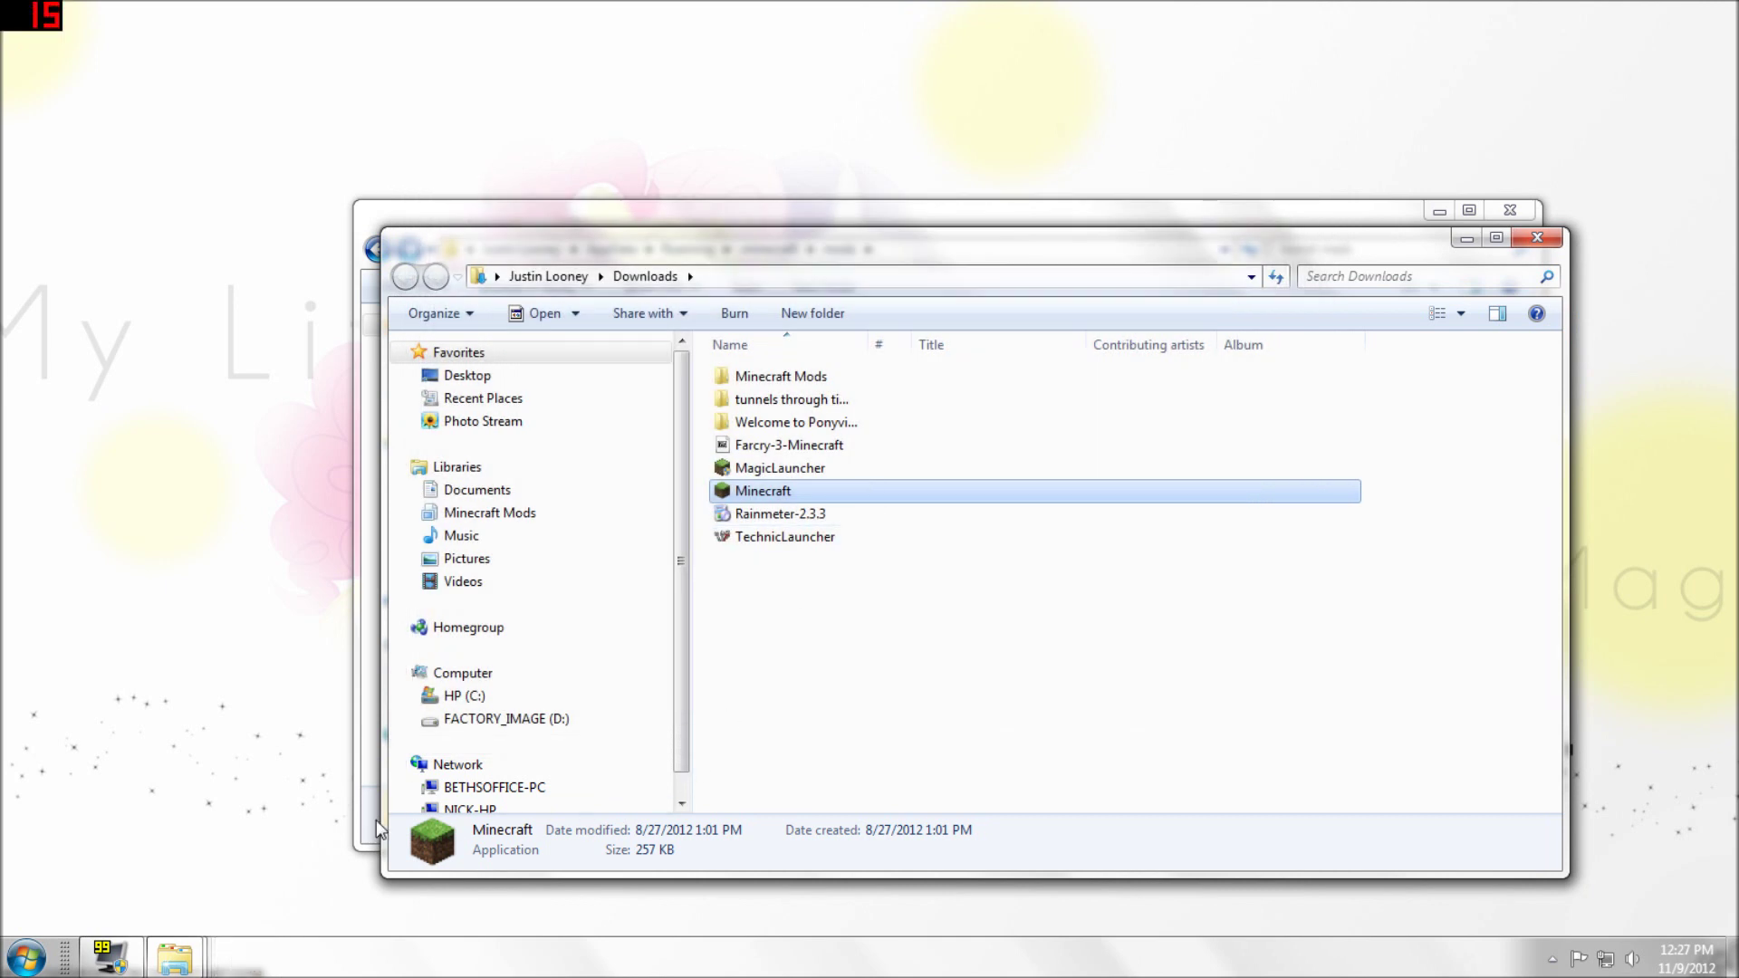
Close the Downloads, mods and 1.4.2 mods folder windows.
{"action": "mouse_move", "coordinate": [201, 958]}
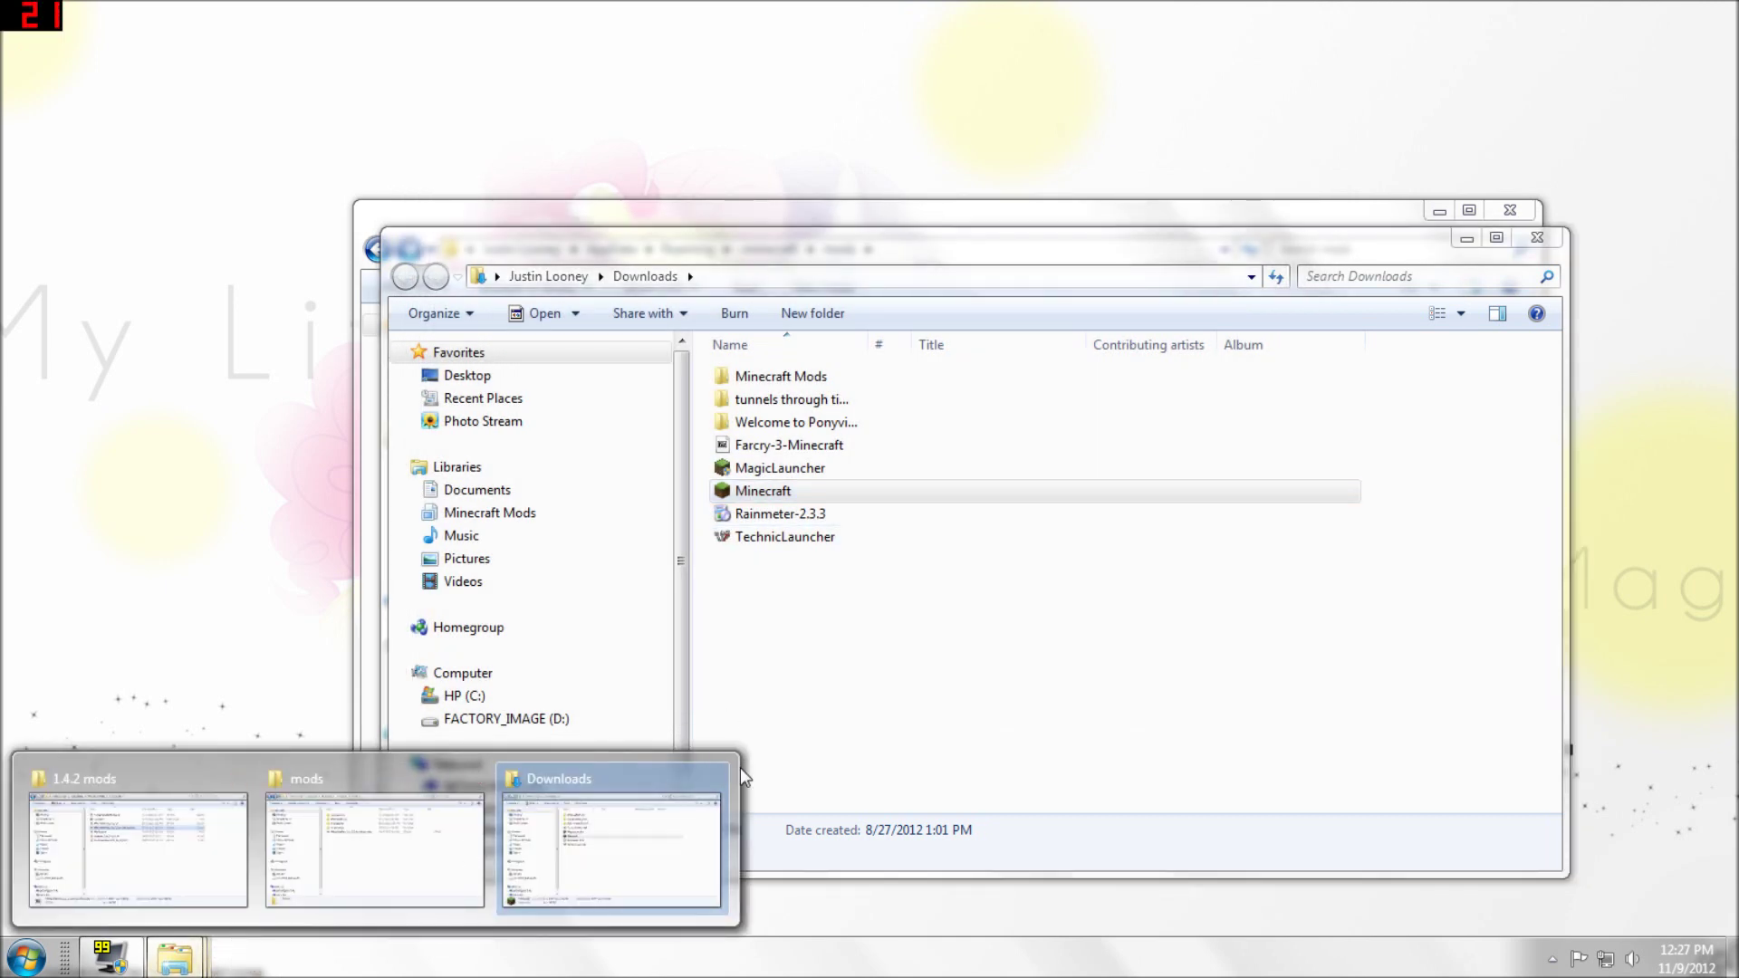
{"action": "left_click", "coordinate": [714, 781]}
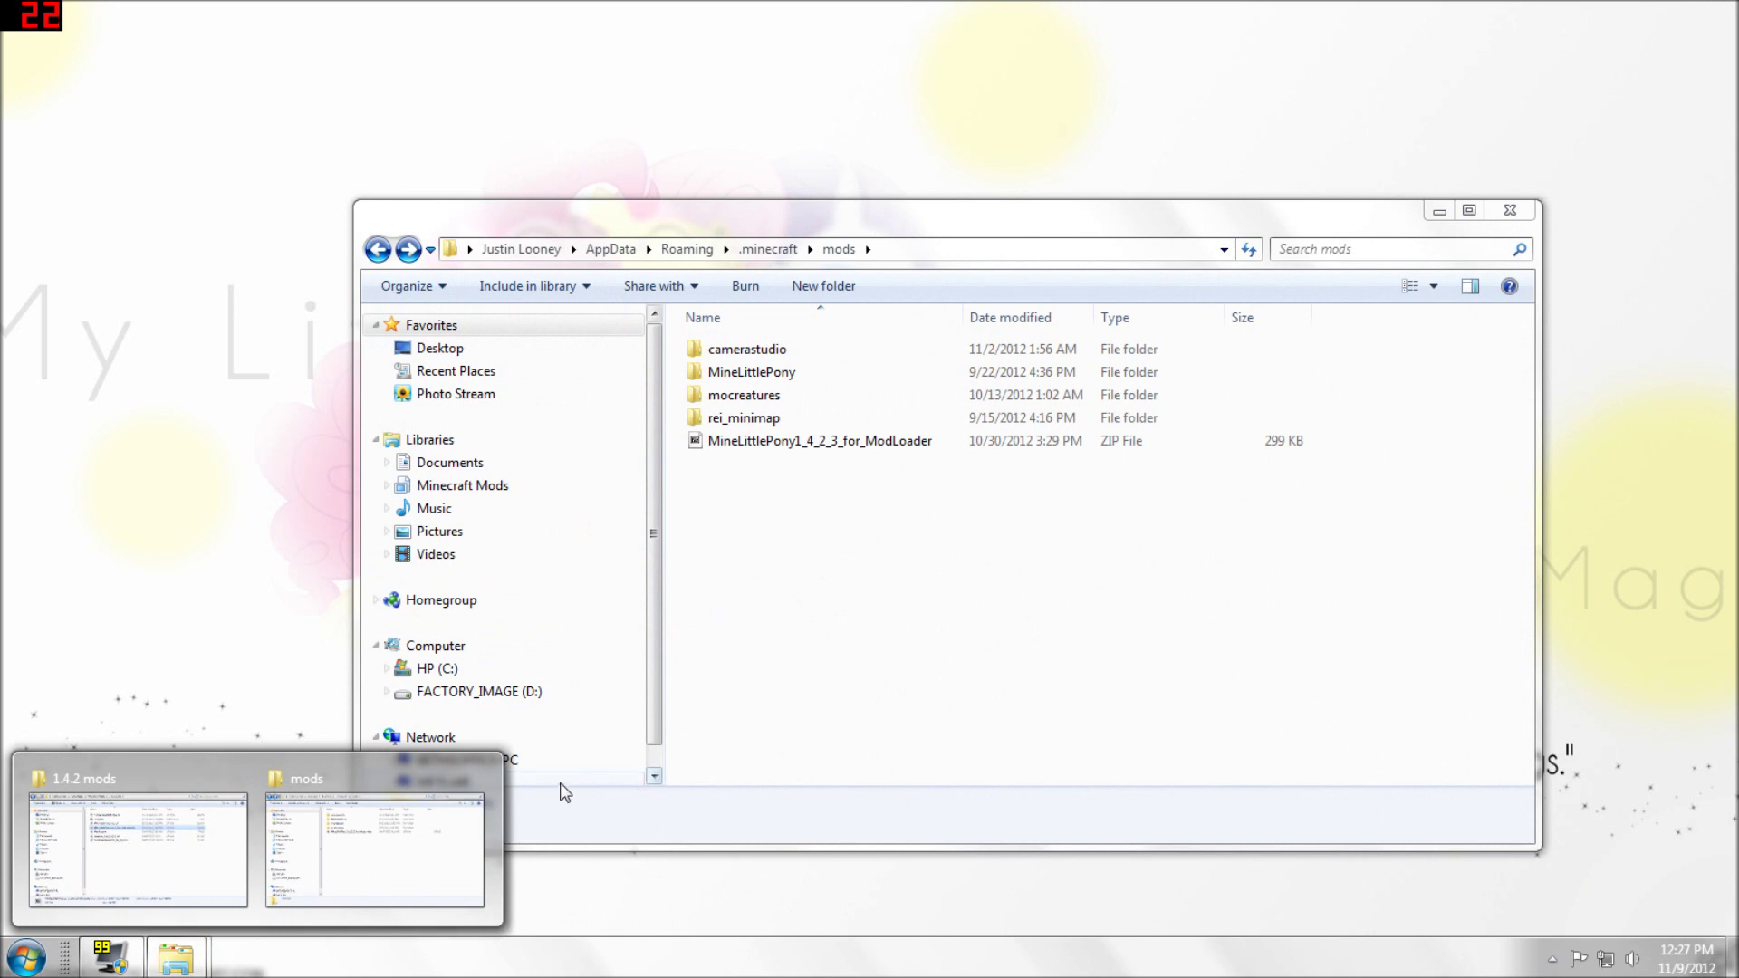
{"action": "left_click", "coordinate": [476, 780]}
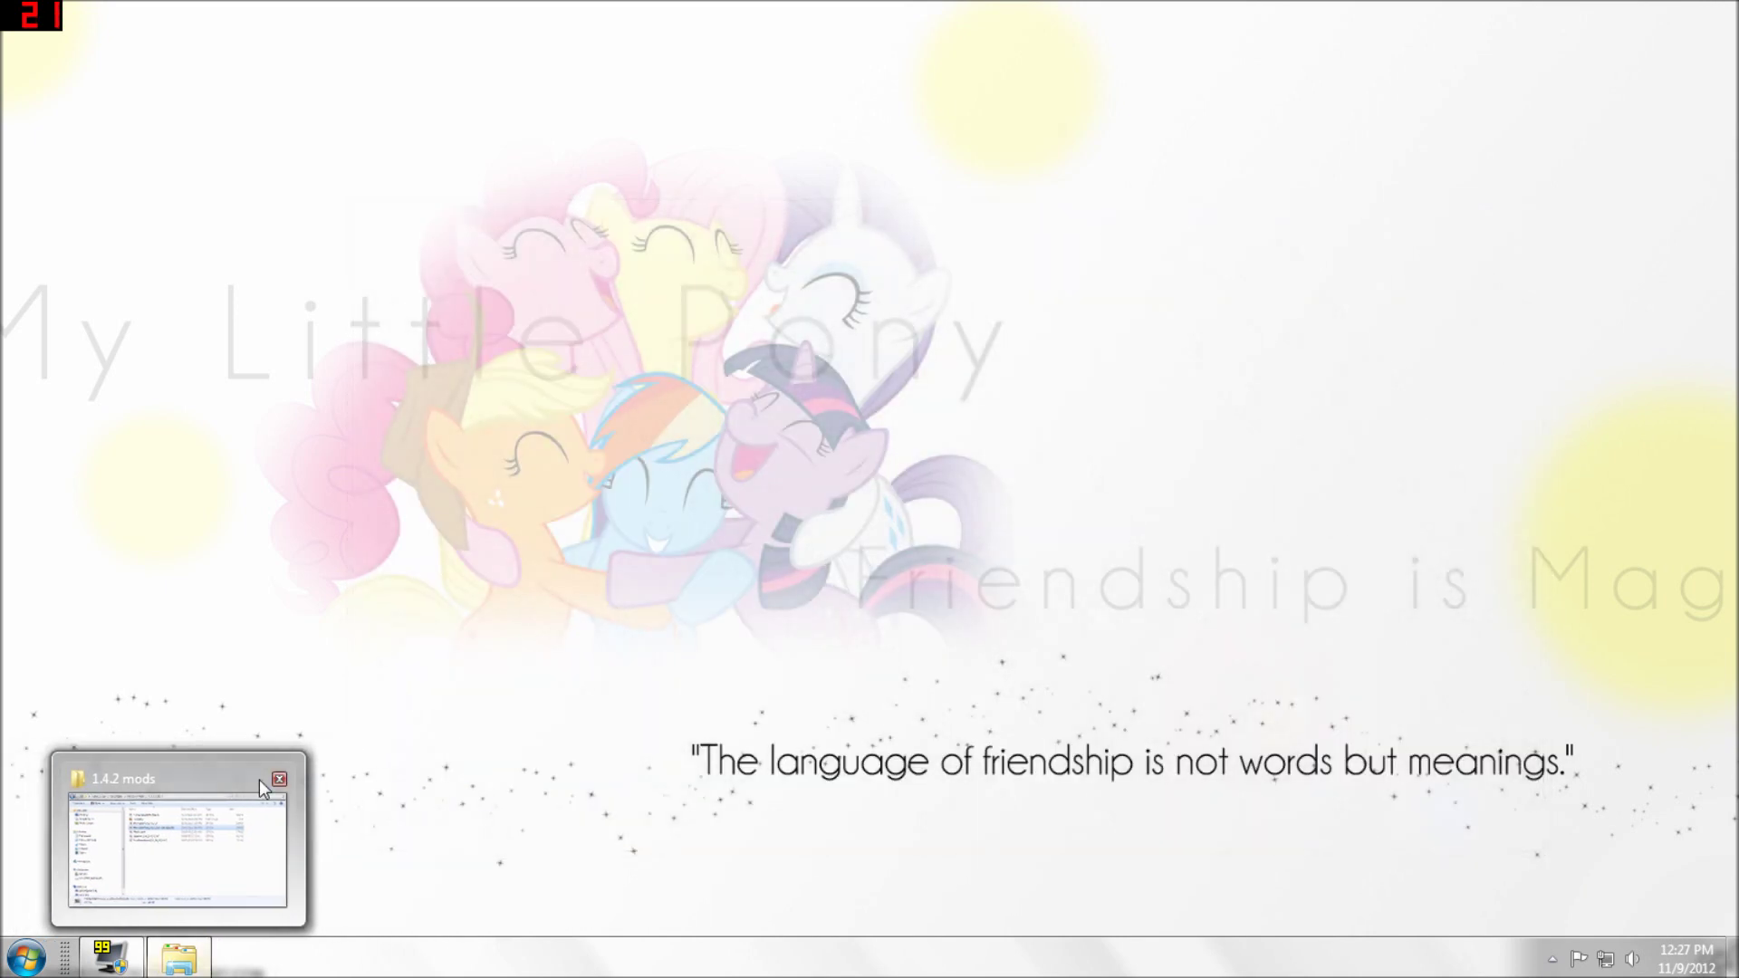
{"action": "left_click", "coordinate": [282, 780]}
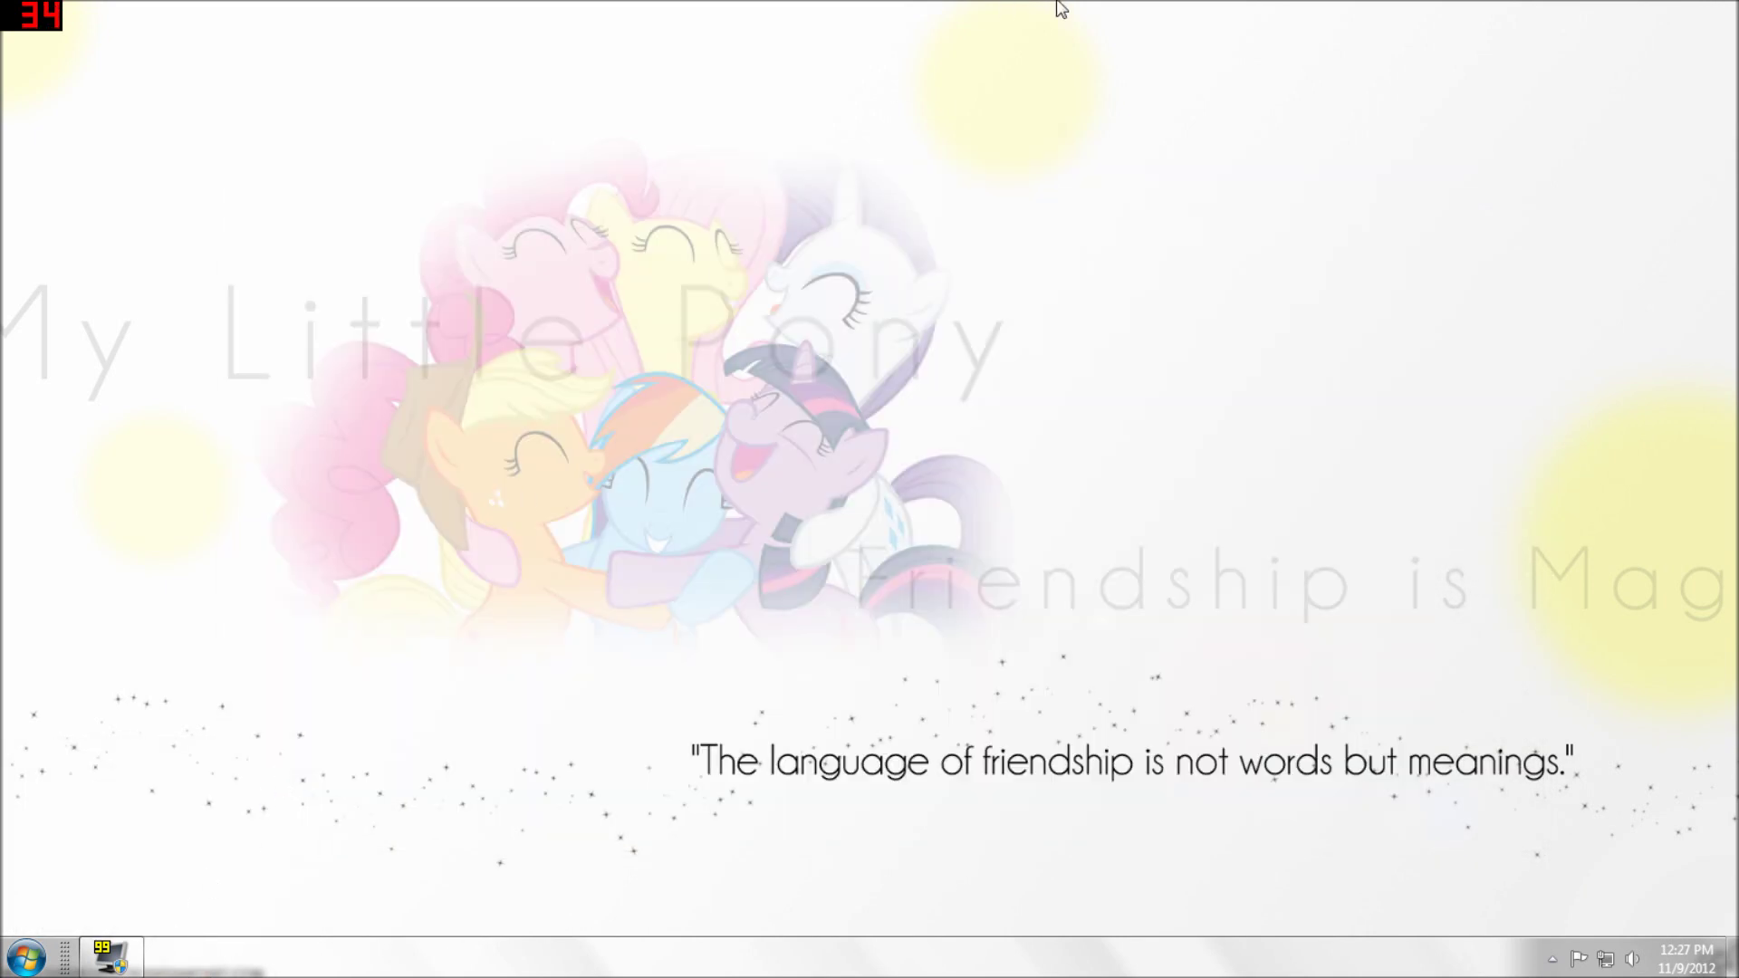
Run Minecraft from Downloads again, set the launcher to force a game update and log in.
{"action": "mouse_move", "coordinate": [1050, 5]}
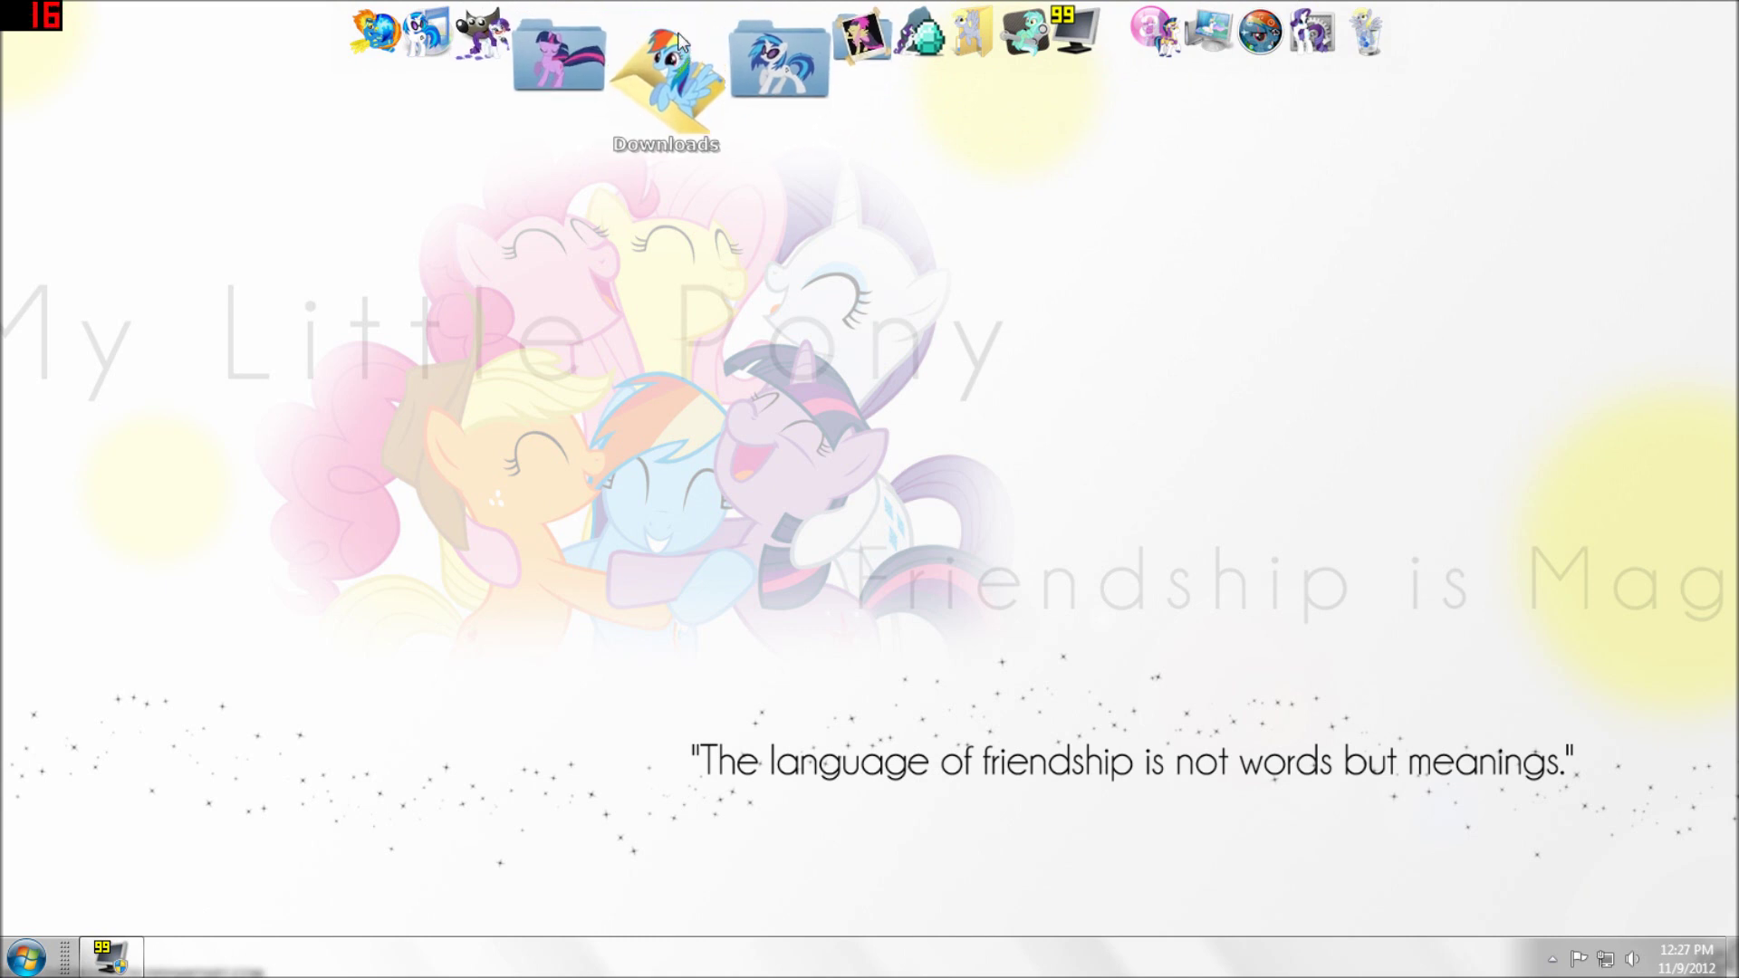
{"action": "left_click", "coordinate": [634, 41]}
{"action": "double_click", "coordinate": [703, 424]}
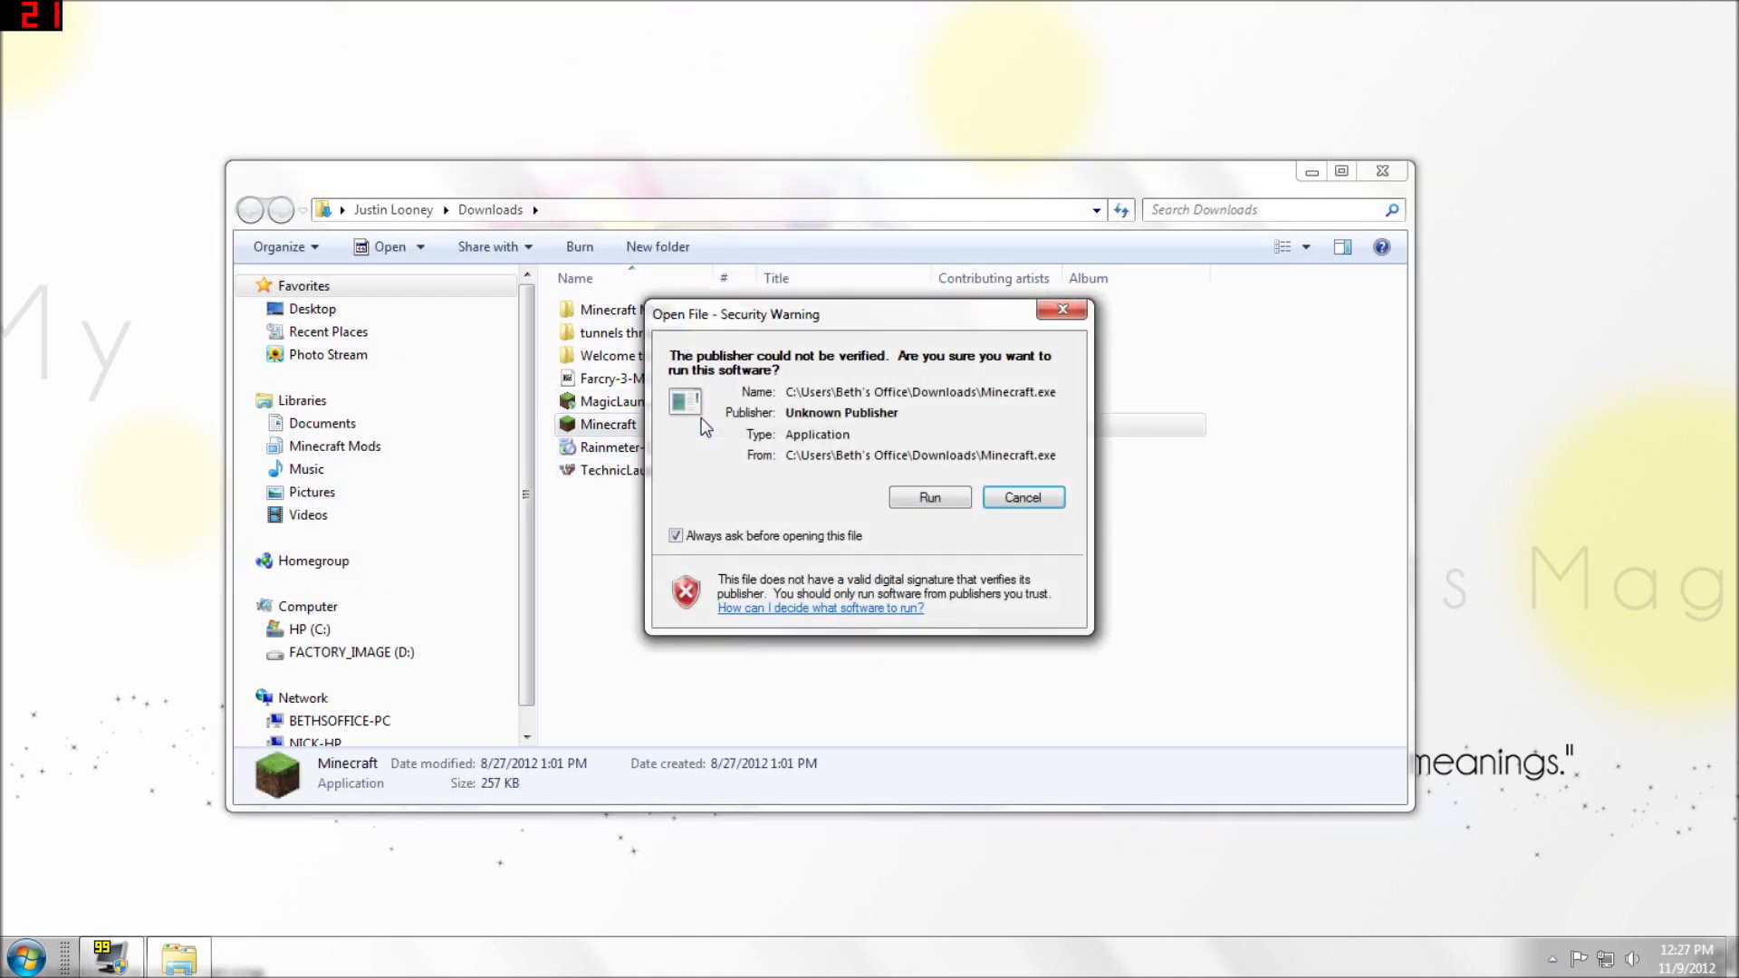
{"action": "left_click", "coordinate": [904, 498]}
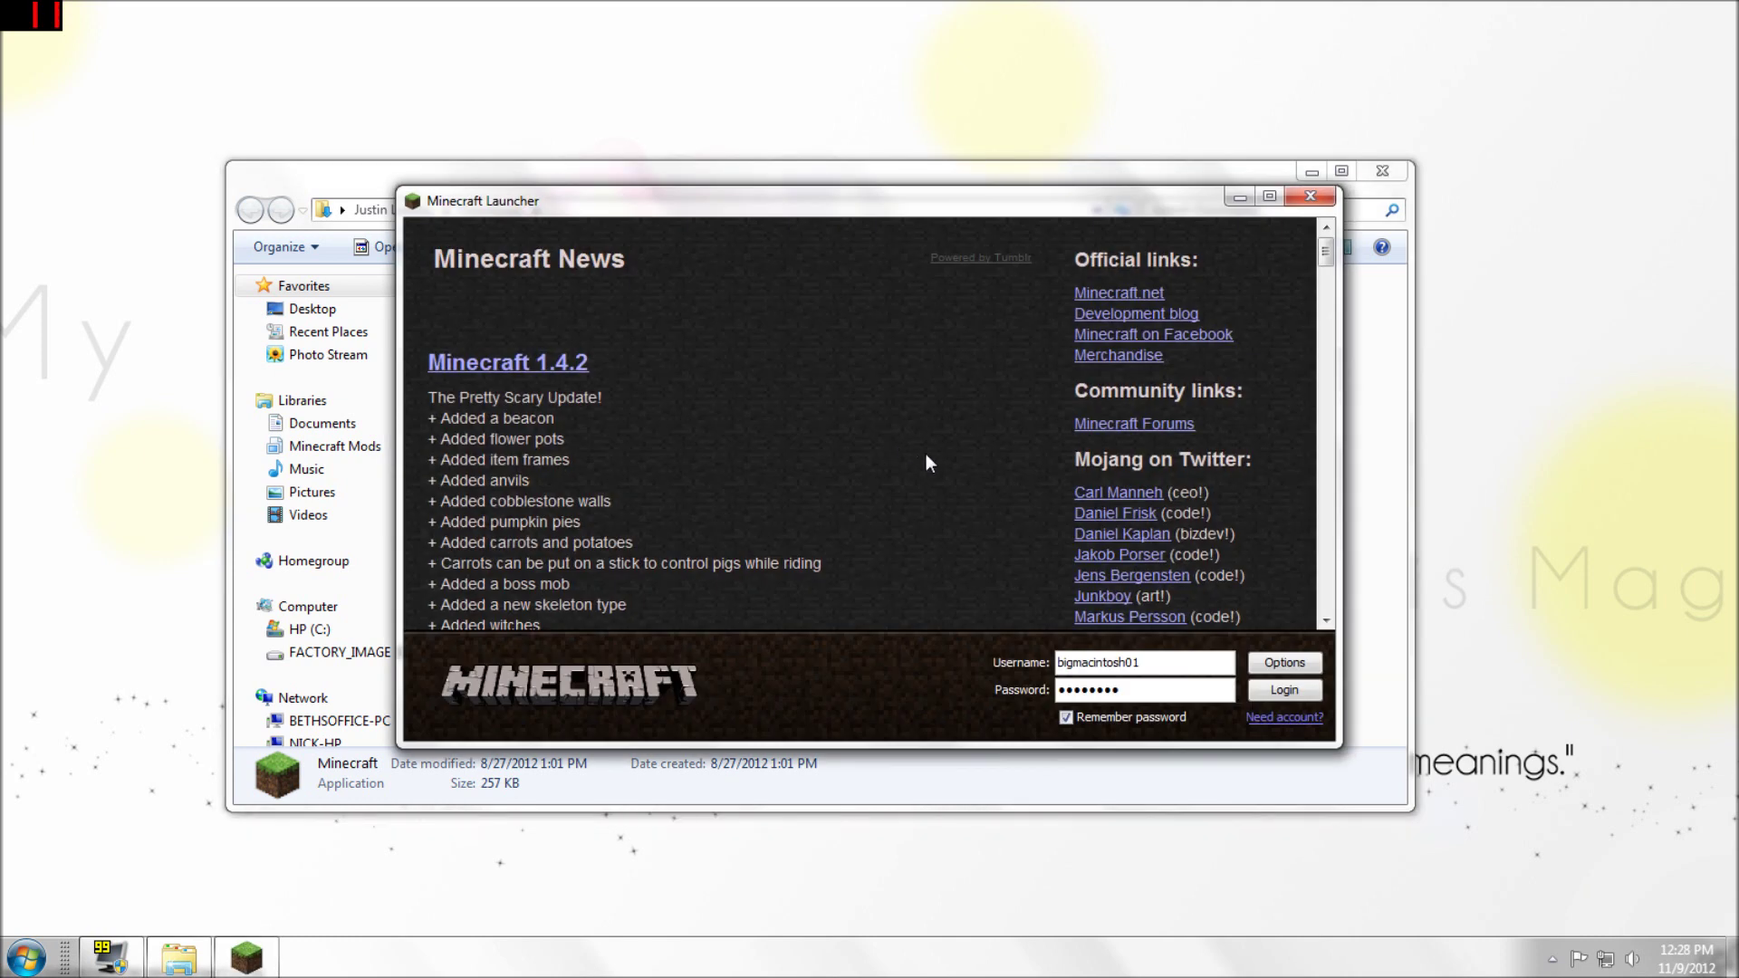
{"action": "left_click", "coordinate": [1297, 662]}
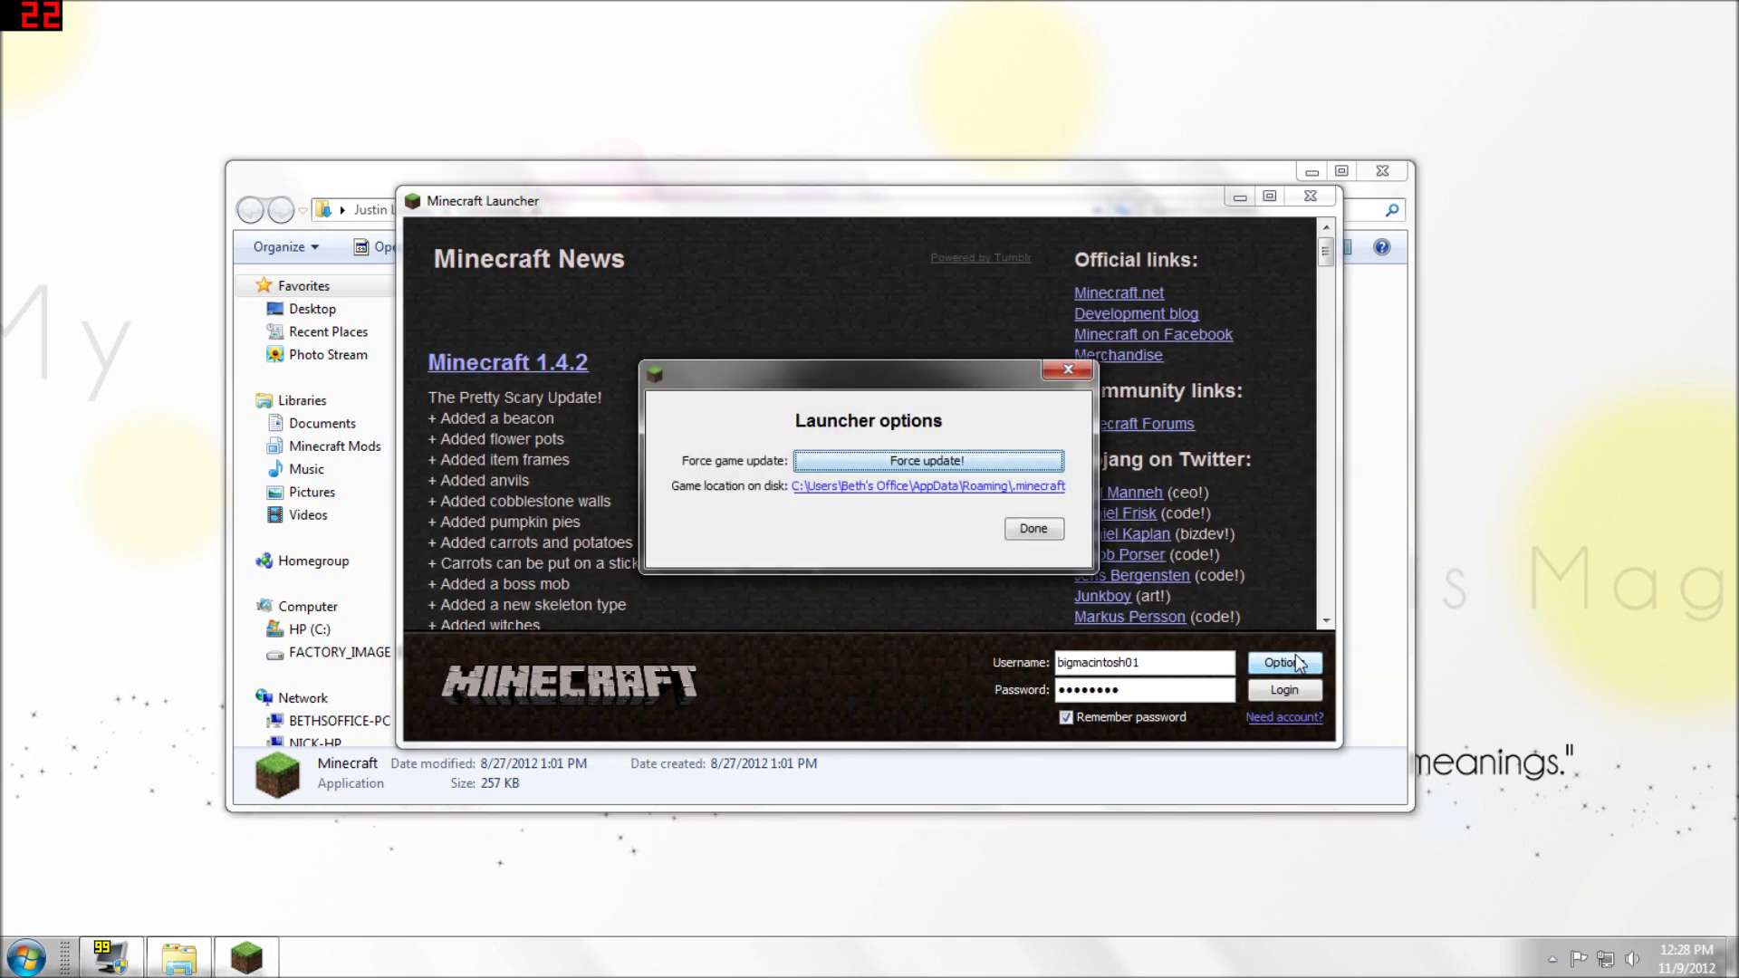
{"action": "left_click", "coordinate": [1034, 456]}
{"action": "left_click", "coordinate": [1044, 531]}
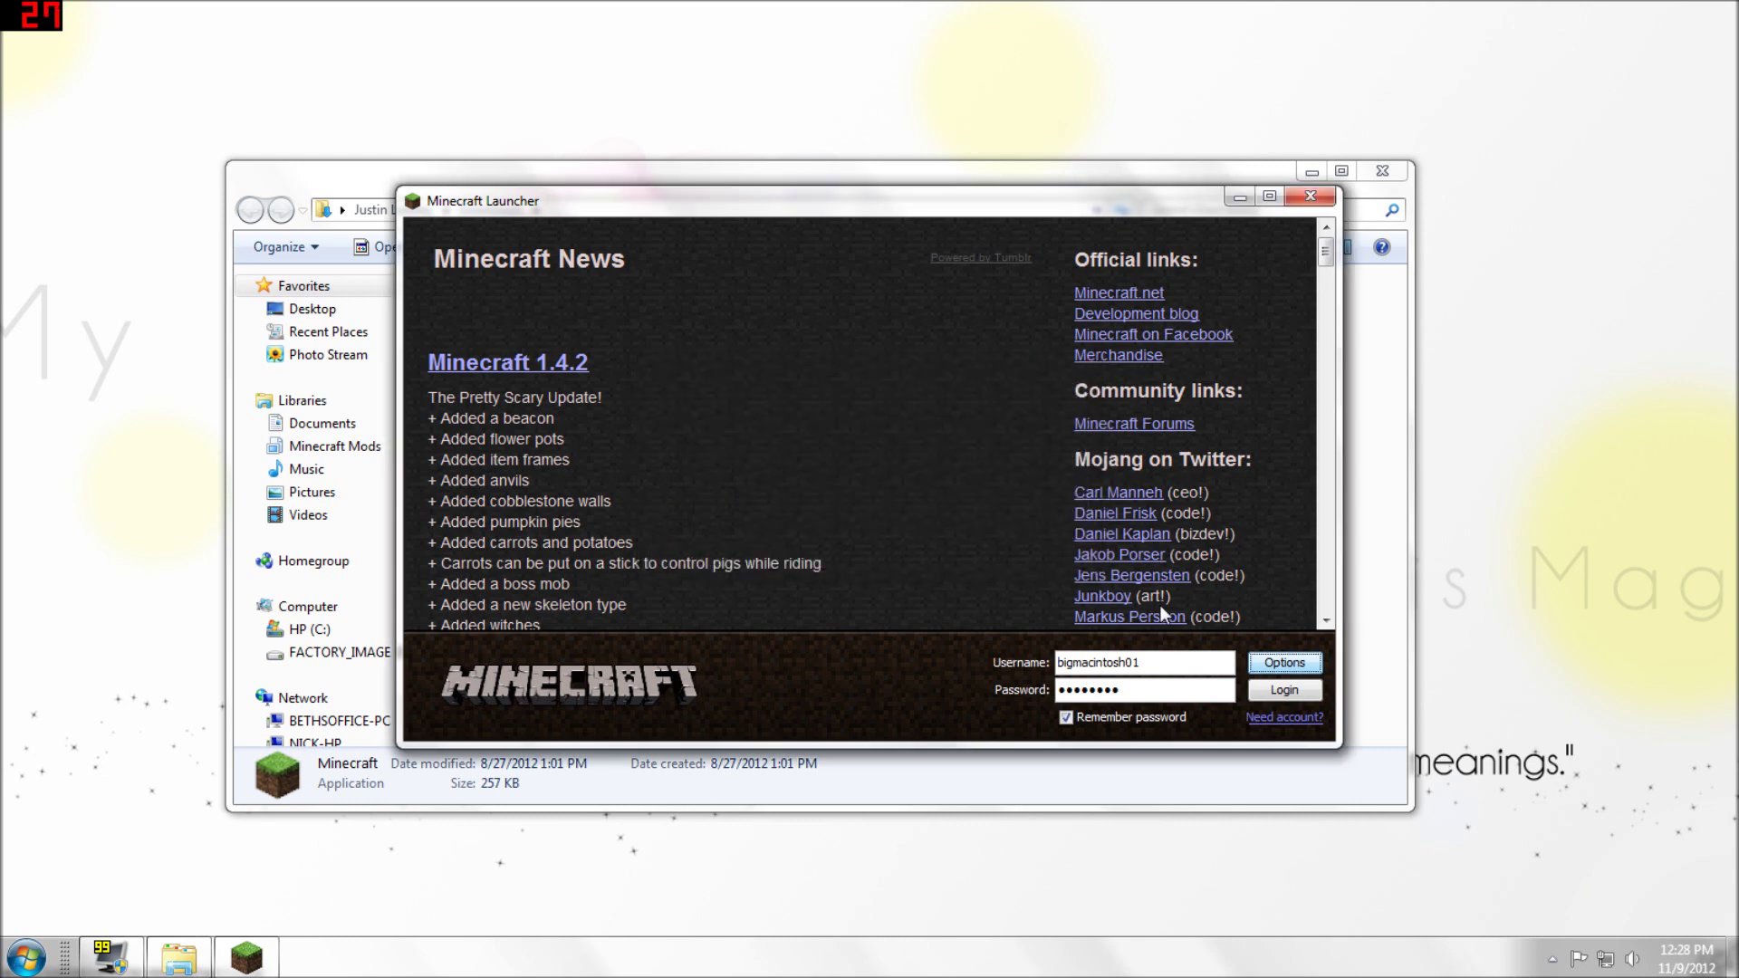
{"action": "left_click", "coordinate": [1284, 688]}
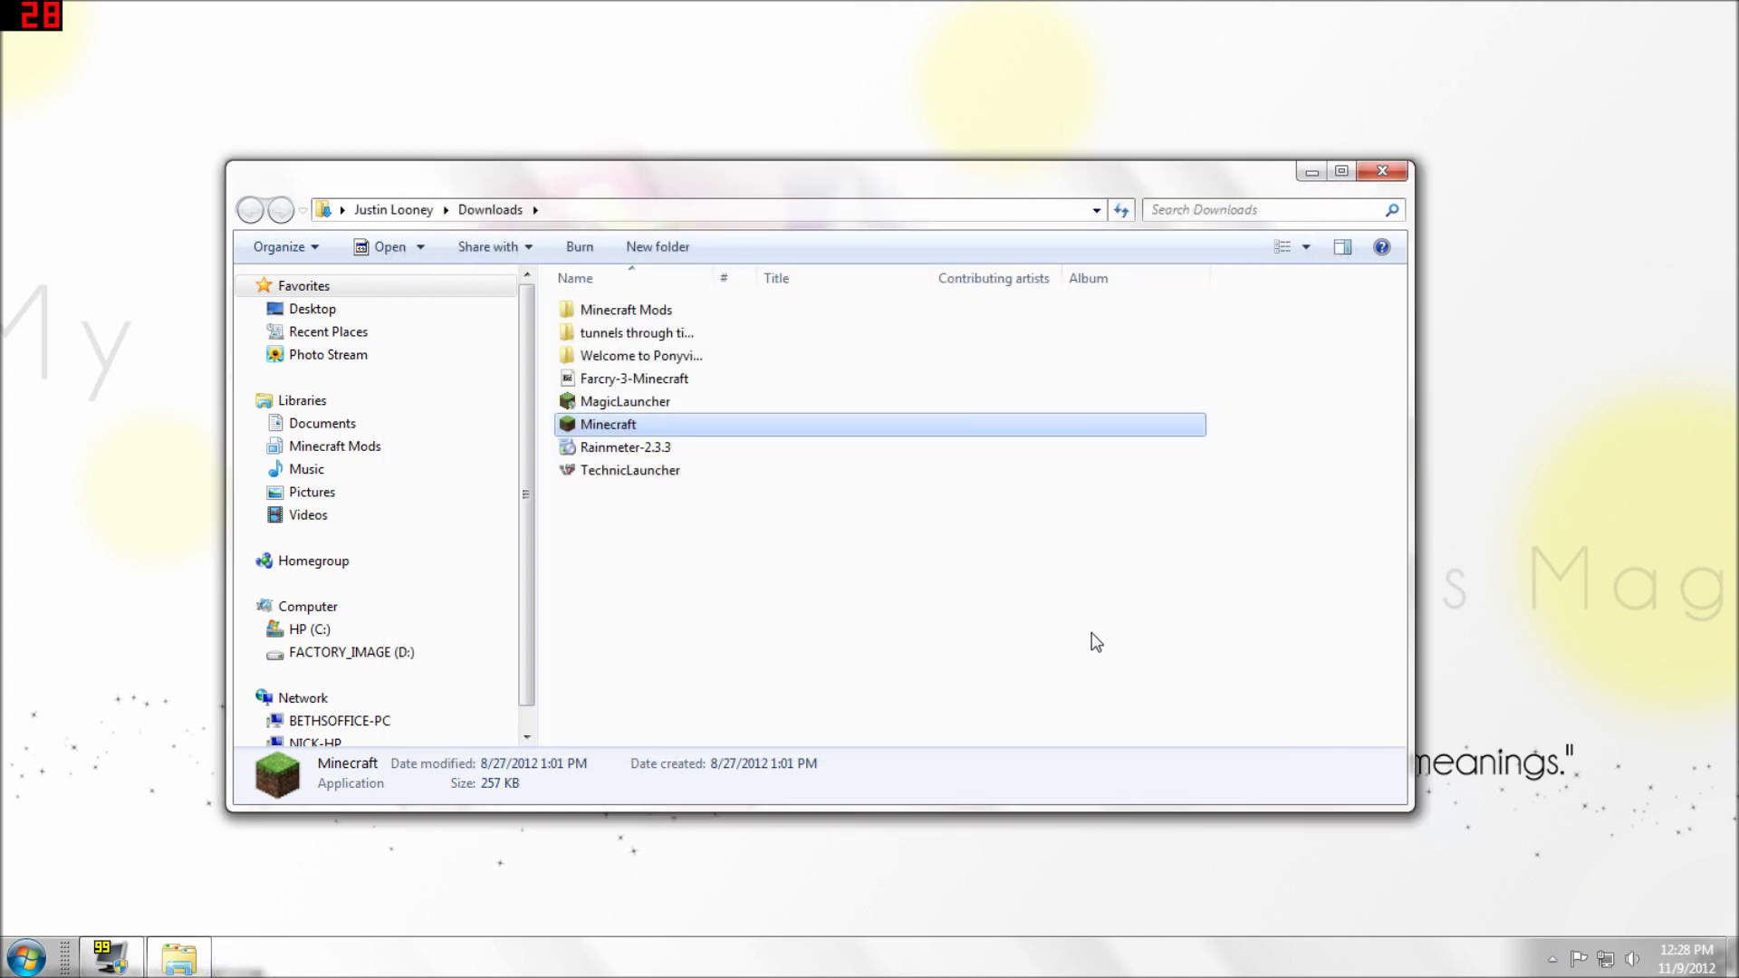
Close the Downloads window, then start Magic Launcher and view its options without changing them.
{"action": "left_click", "coordinate": [986, 631]}
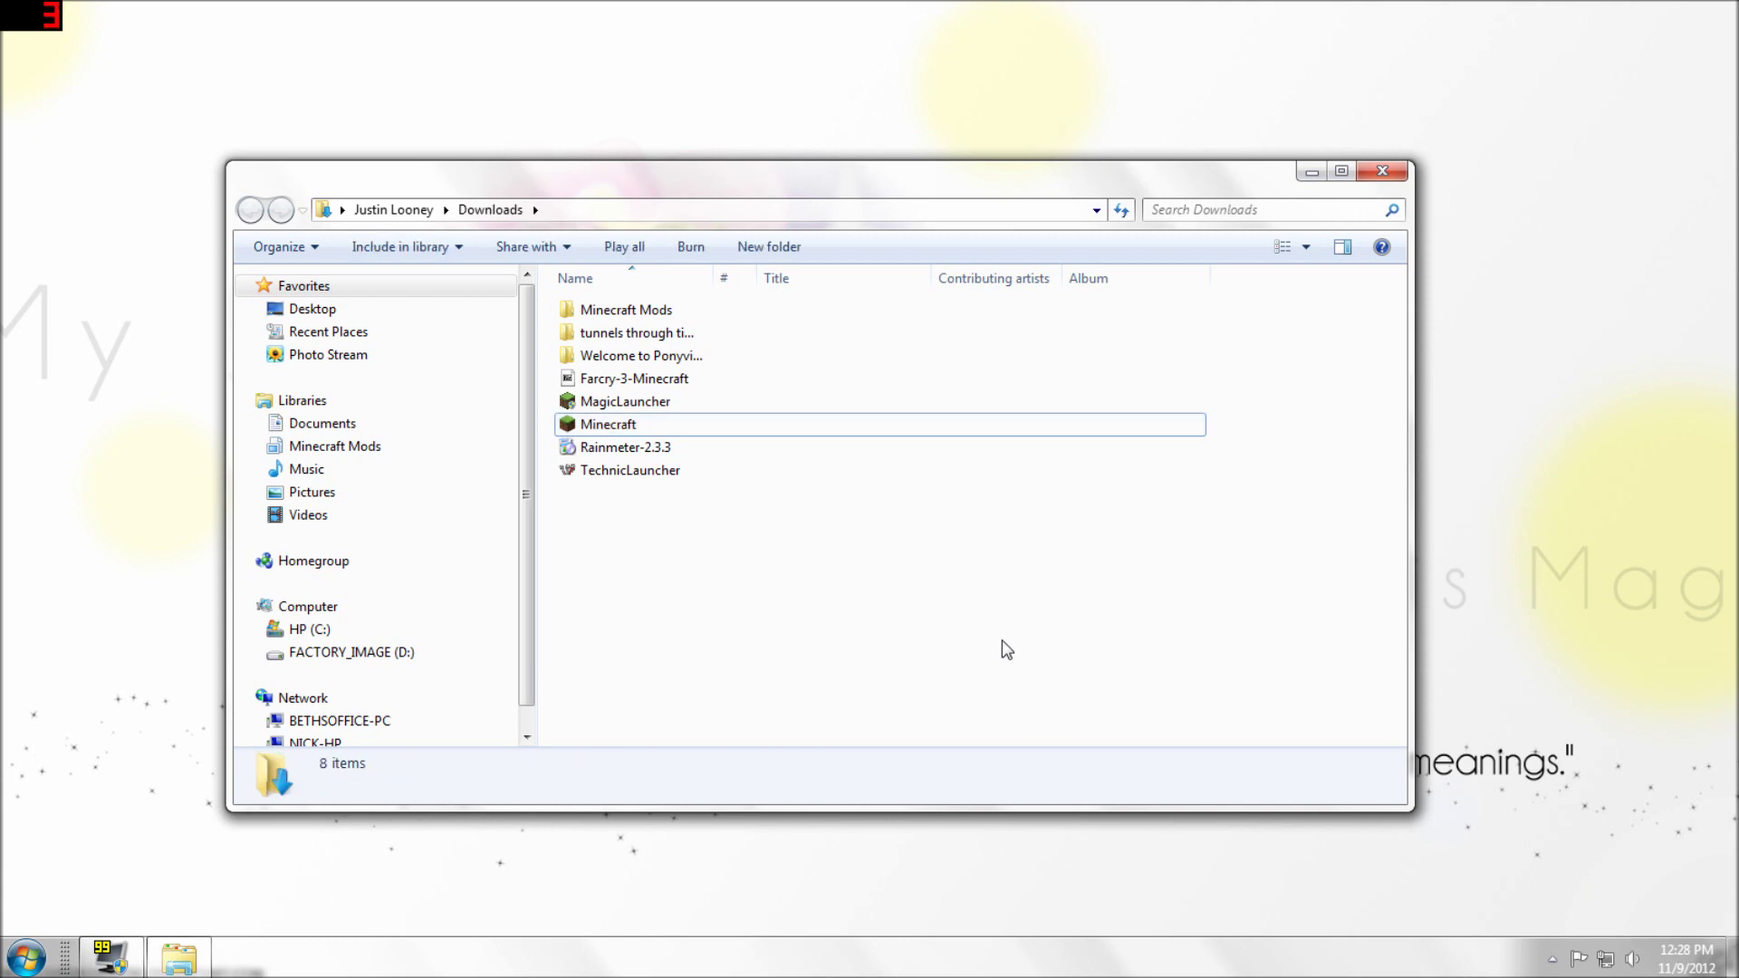
{"action": "left_click", "coordinate": [1372, 181]}
{"action": "mouse_move", "coordinate": [849, 36]}
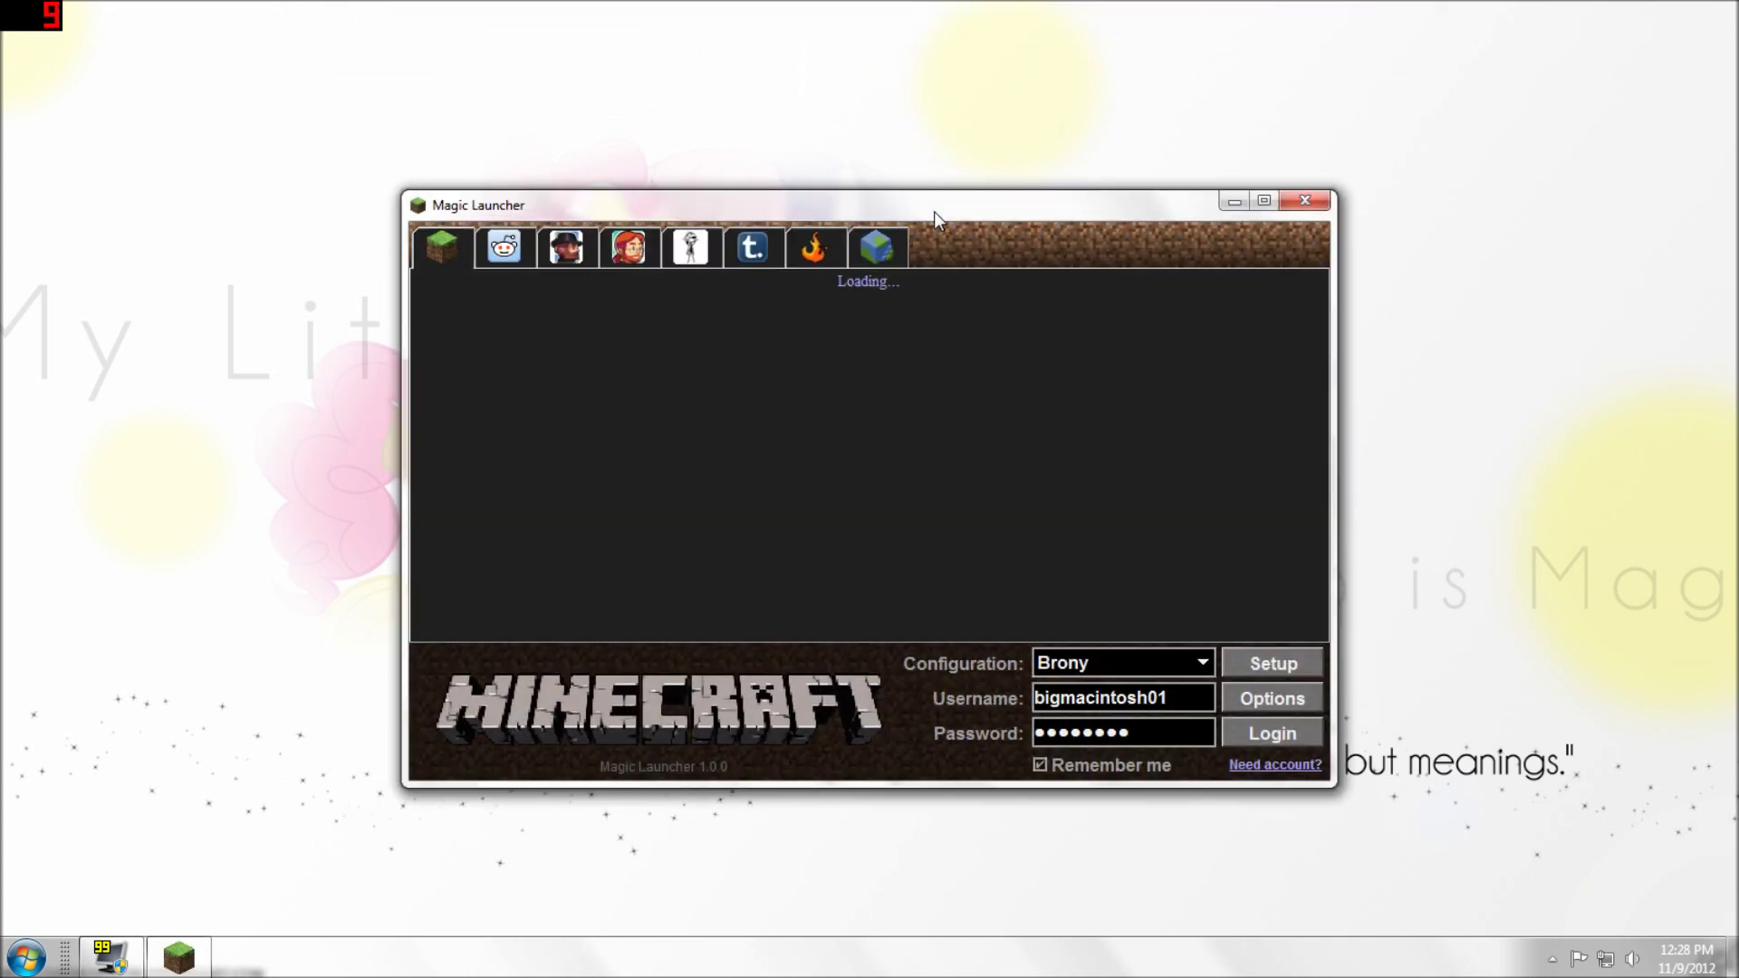
{"action": "left_click", "coordinate": [1272, 694]}
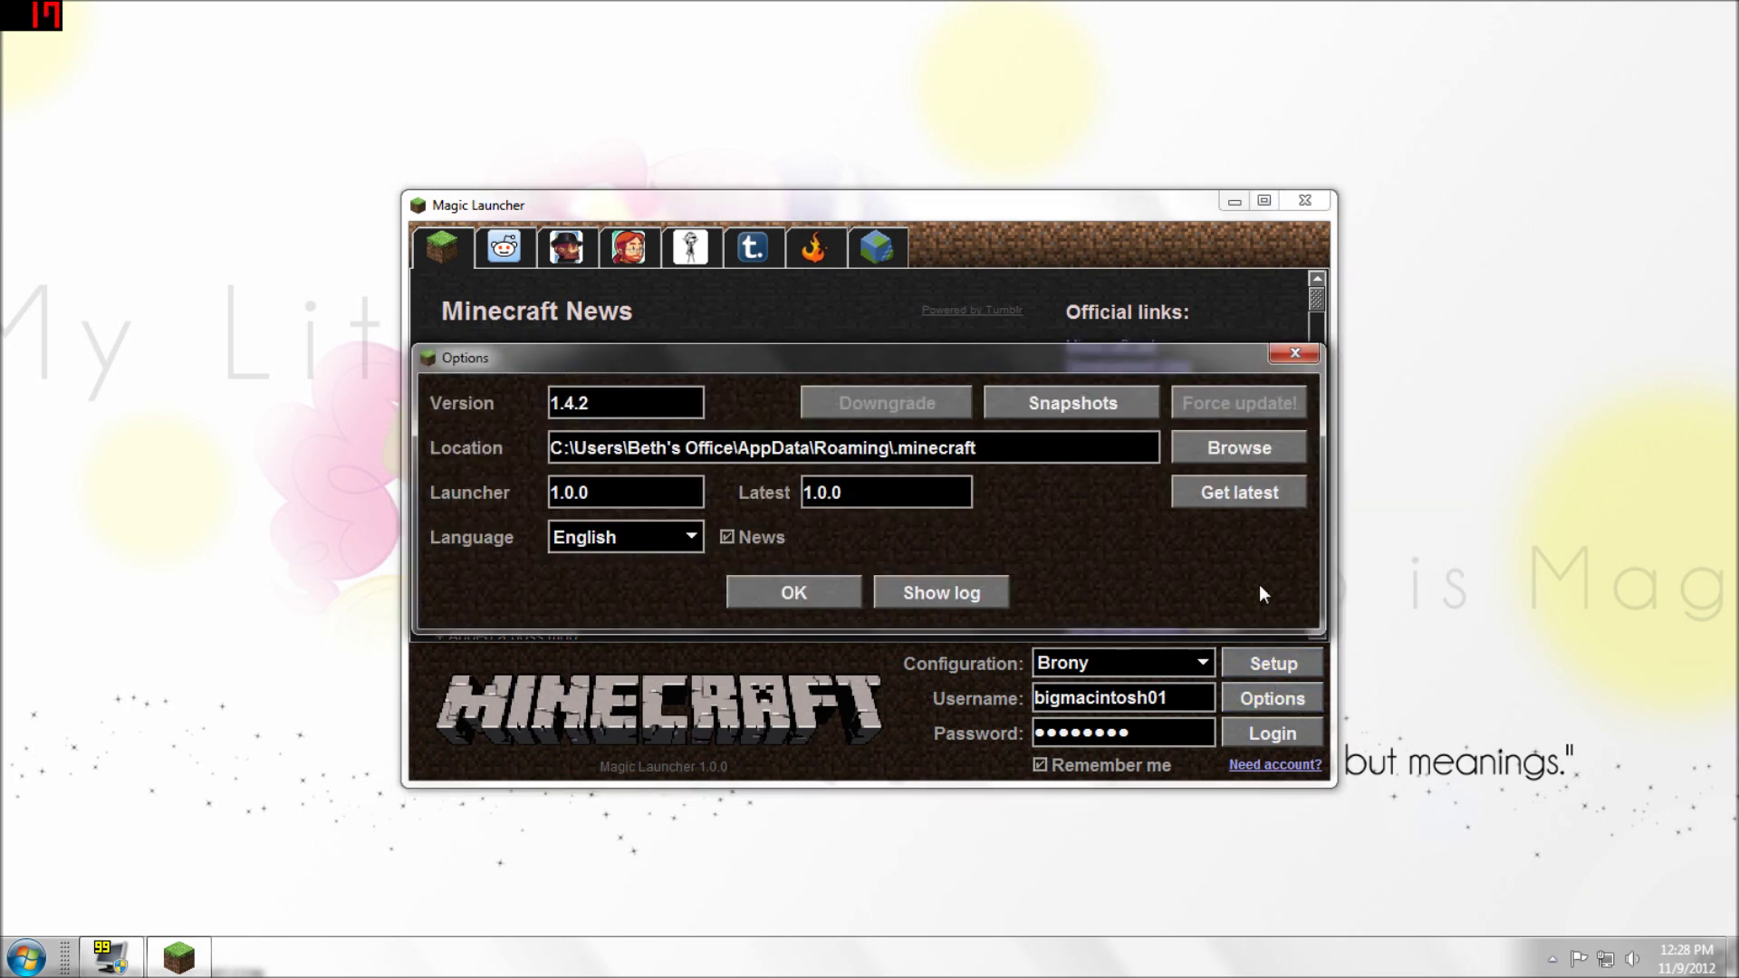
{"action": "left_click", "coordinate": [1296, 353]}
Open the setup of the Brony configuration and select MineLittlePony1_4_2_3_for_ModLoader.zip under External Mods.
{"action": "left_click", "coordinate": [1301, 671]}
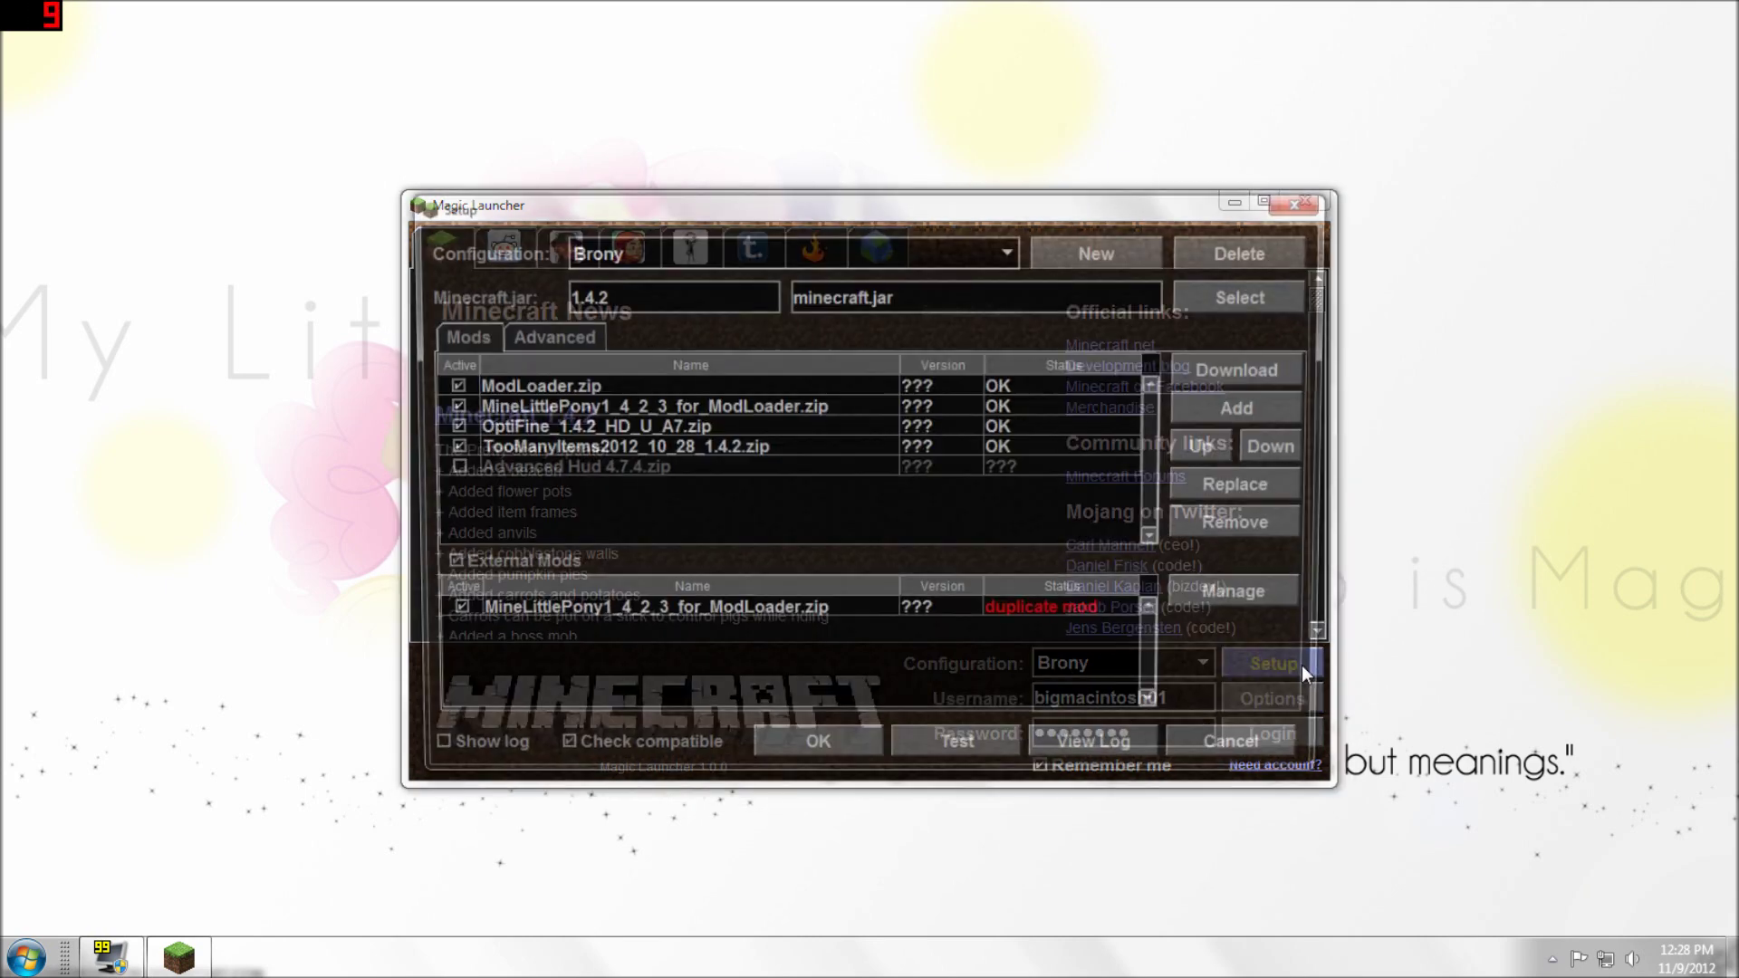
{"action": "left_click", "coordinate": [1018, 618]}
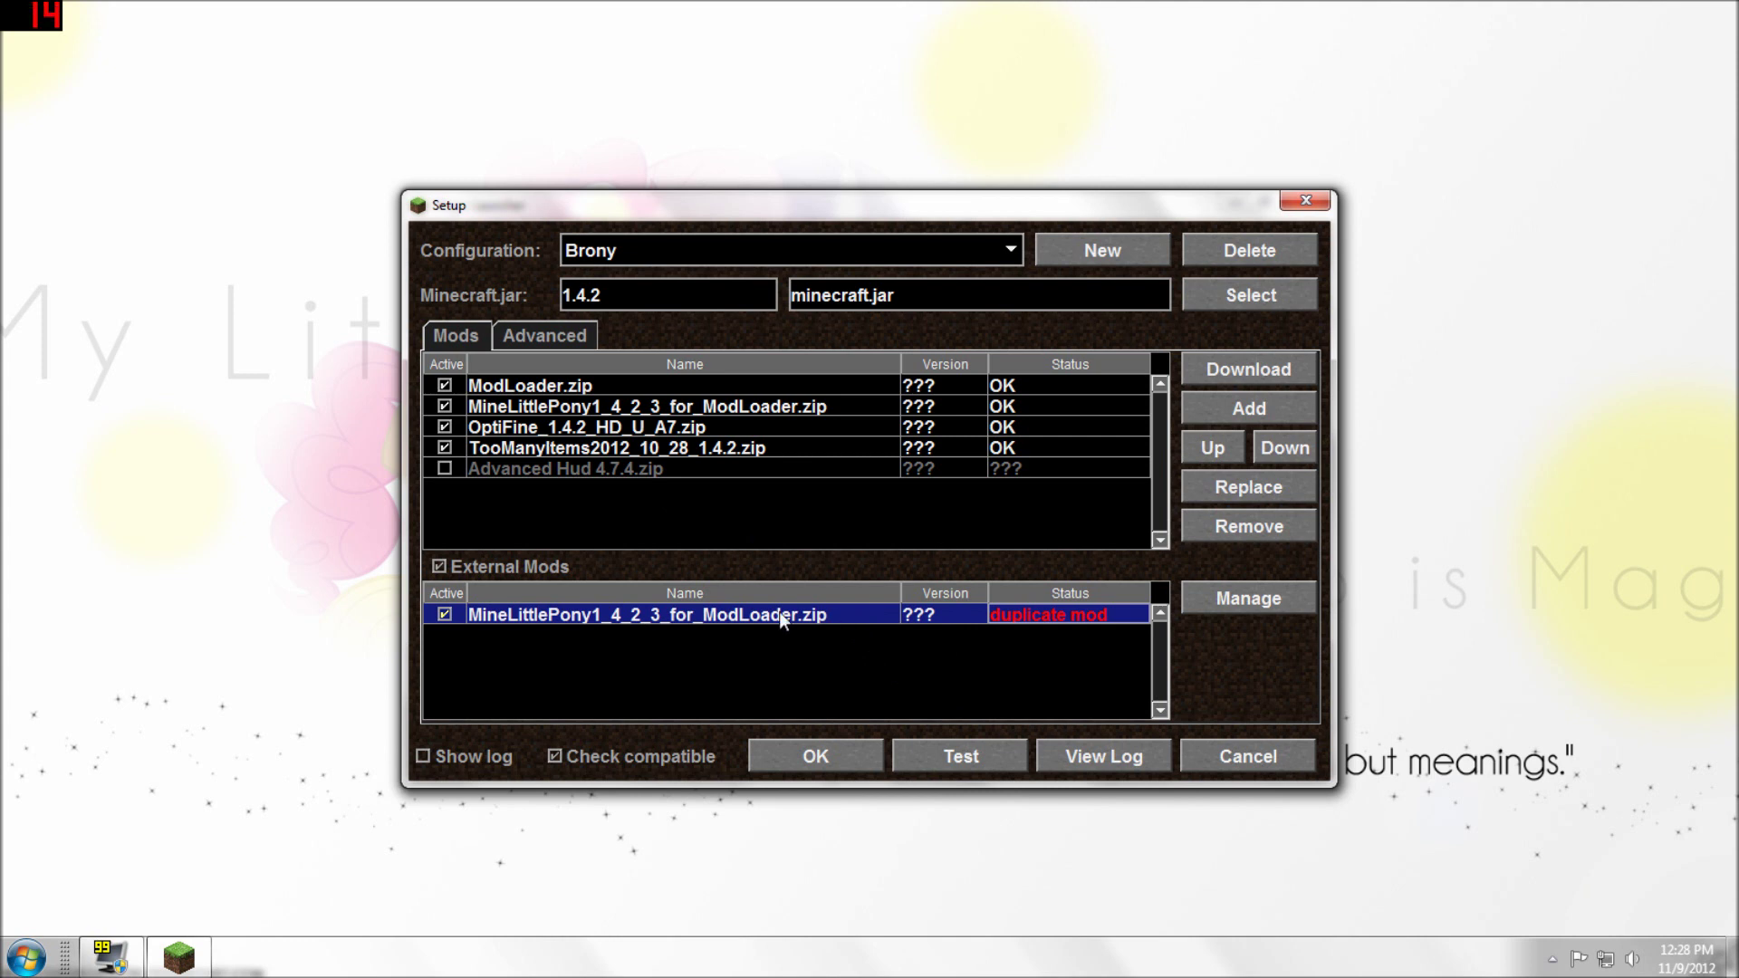
{"action": "left_click", "coordinate": [444, 613]}
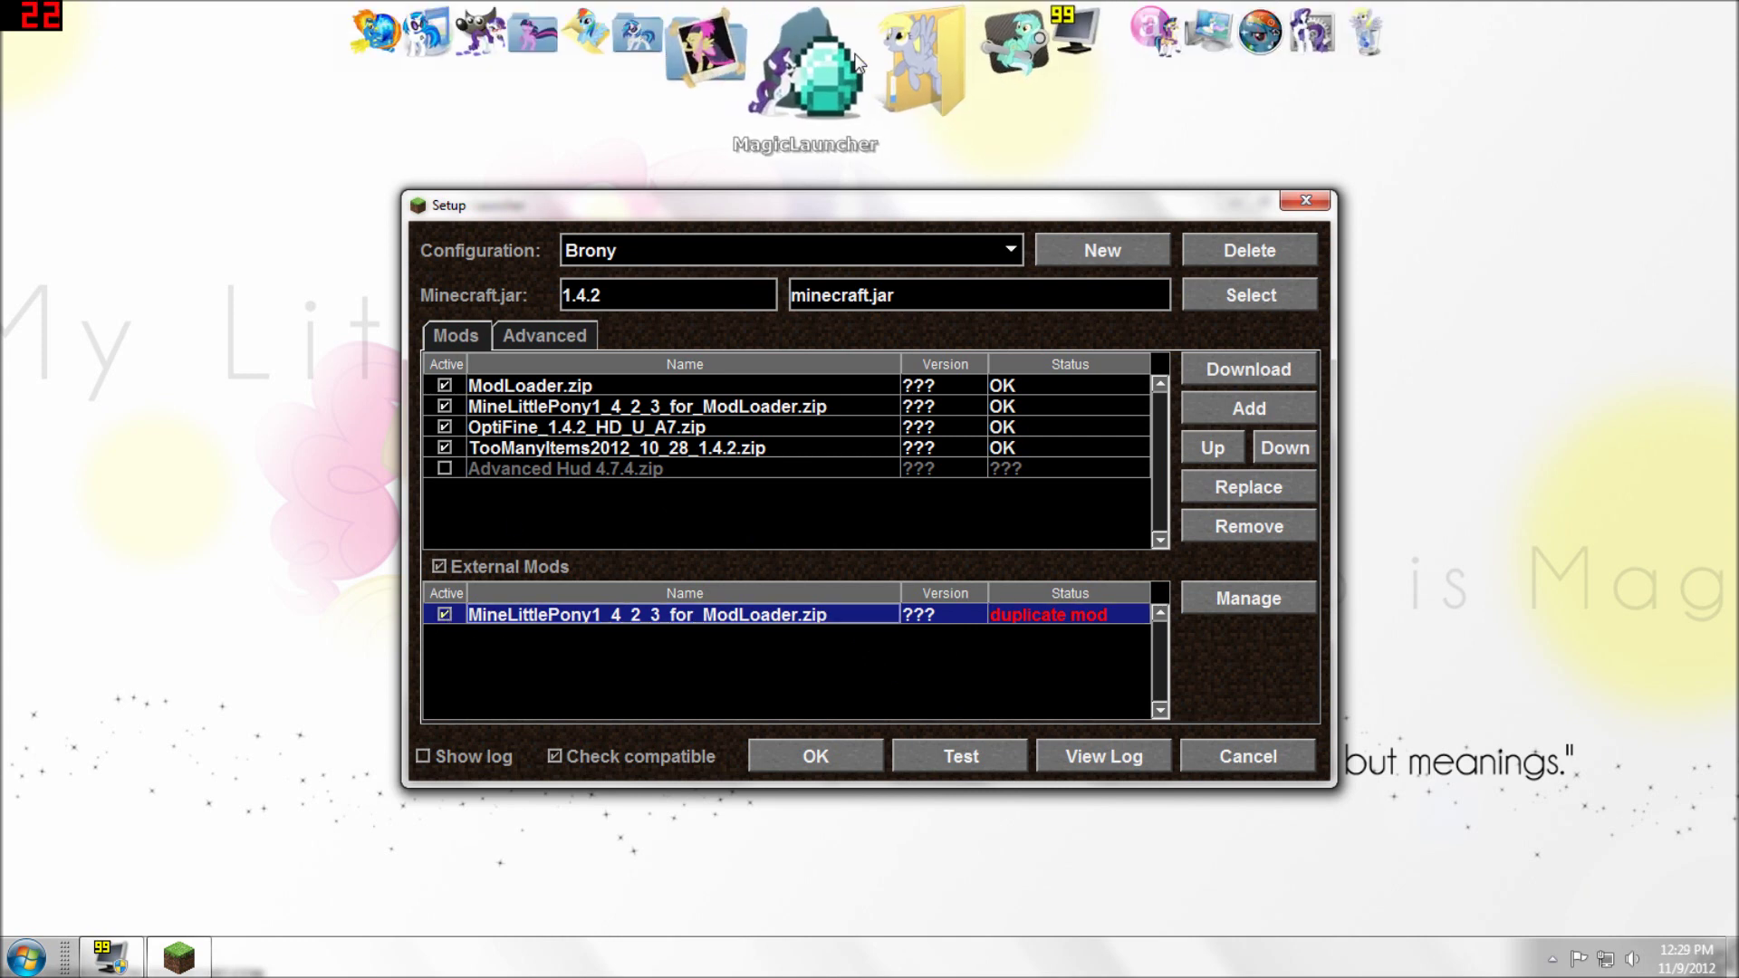
Delete MineLittlePony1_4_2_3_for_ModLoader from the .minecraft mods folder and return to the Magic Launcher setup.
{"action": "left_click", "coordinate": [867, 58]}
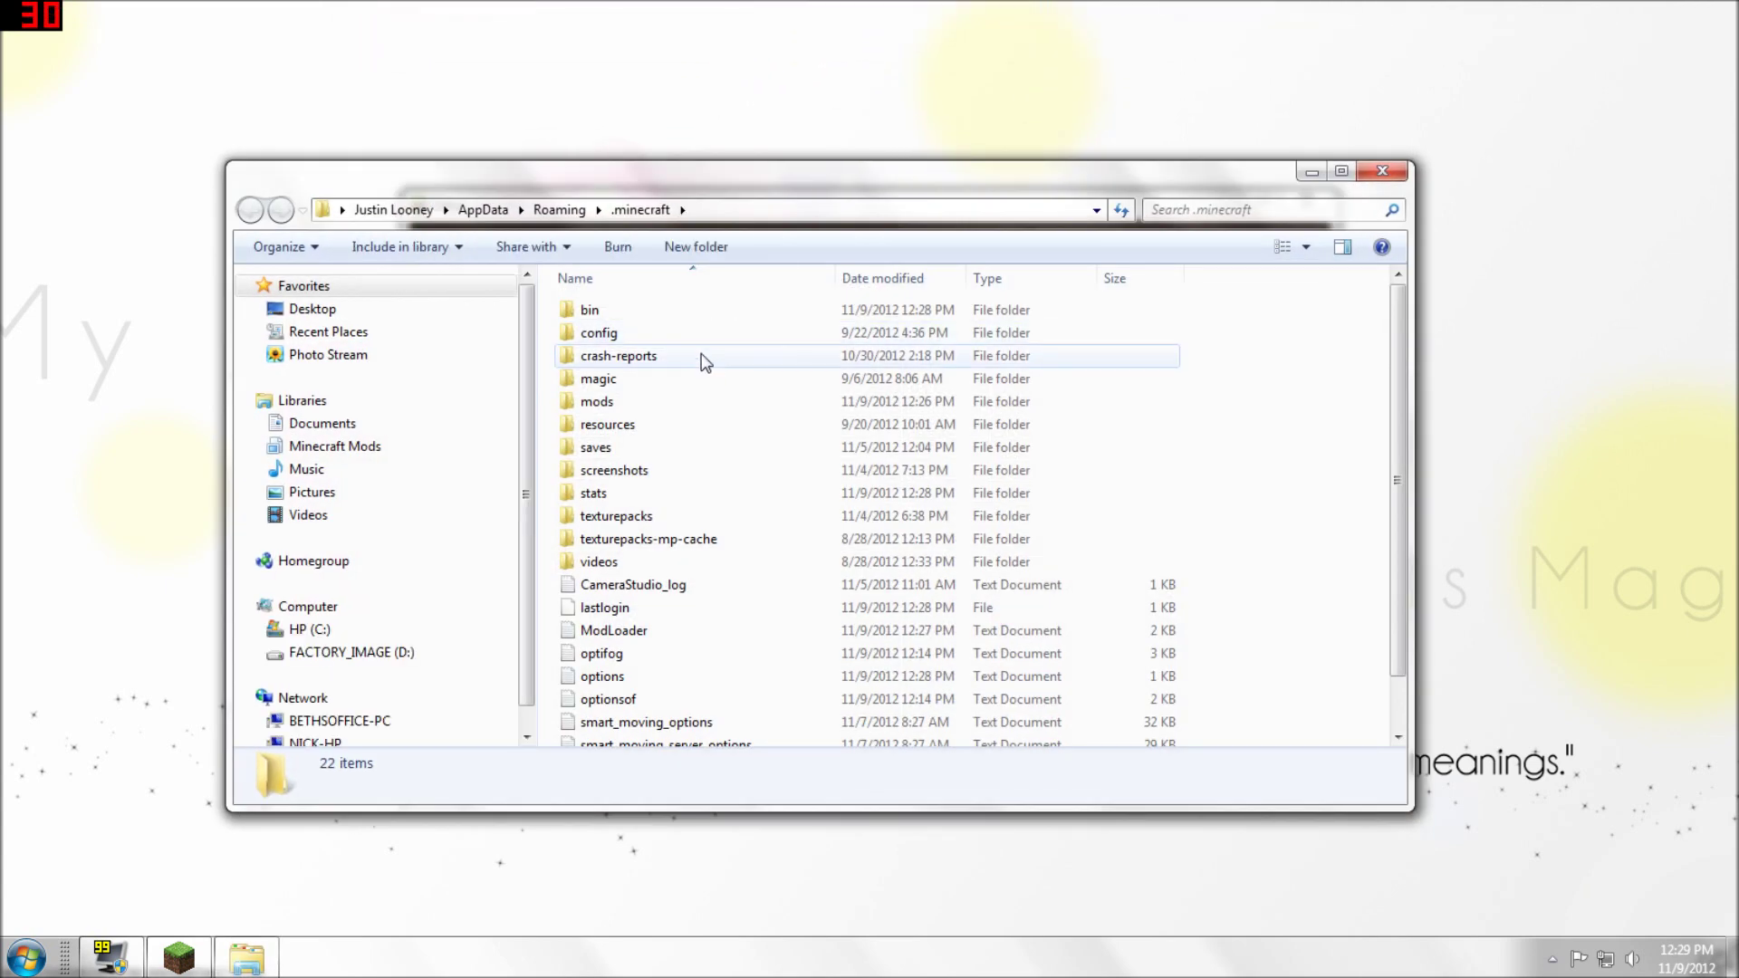
{"action": "double_click", "coordinate": [705, 402]}
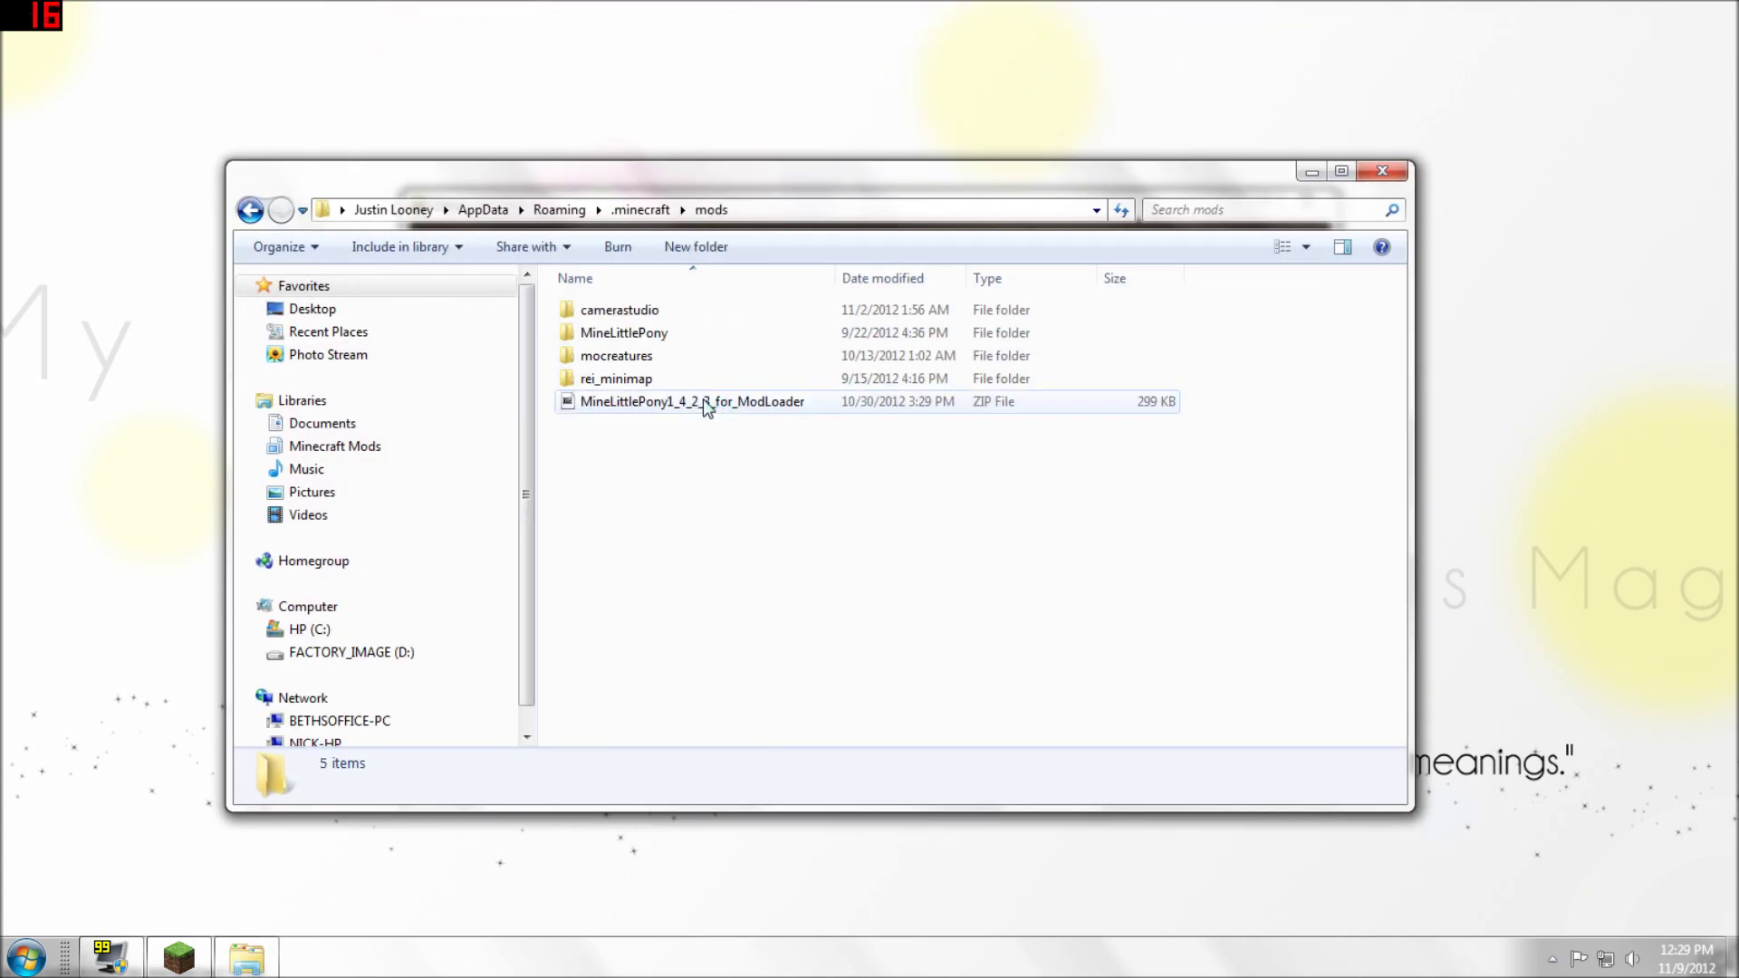
{"action": "right_click", "coordinate": [702, 408]}
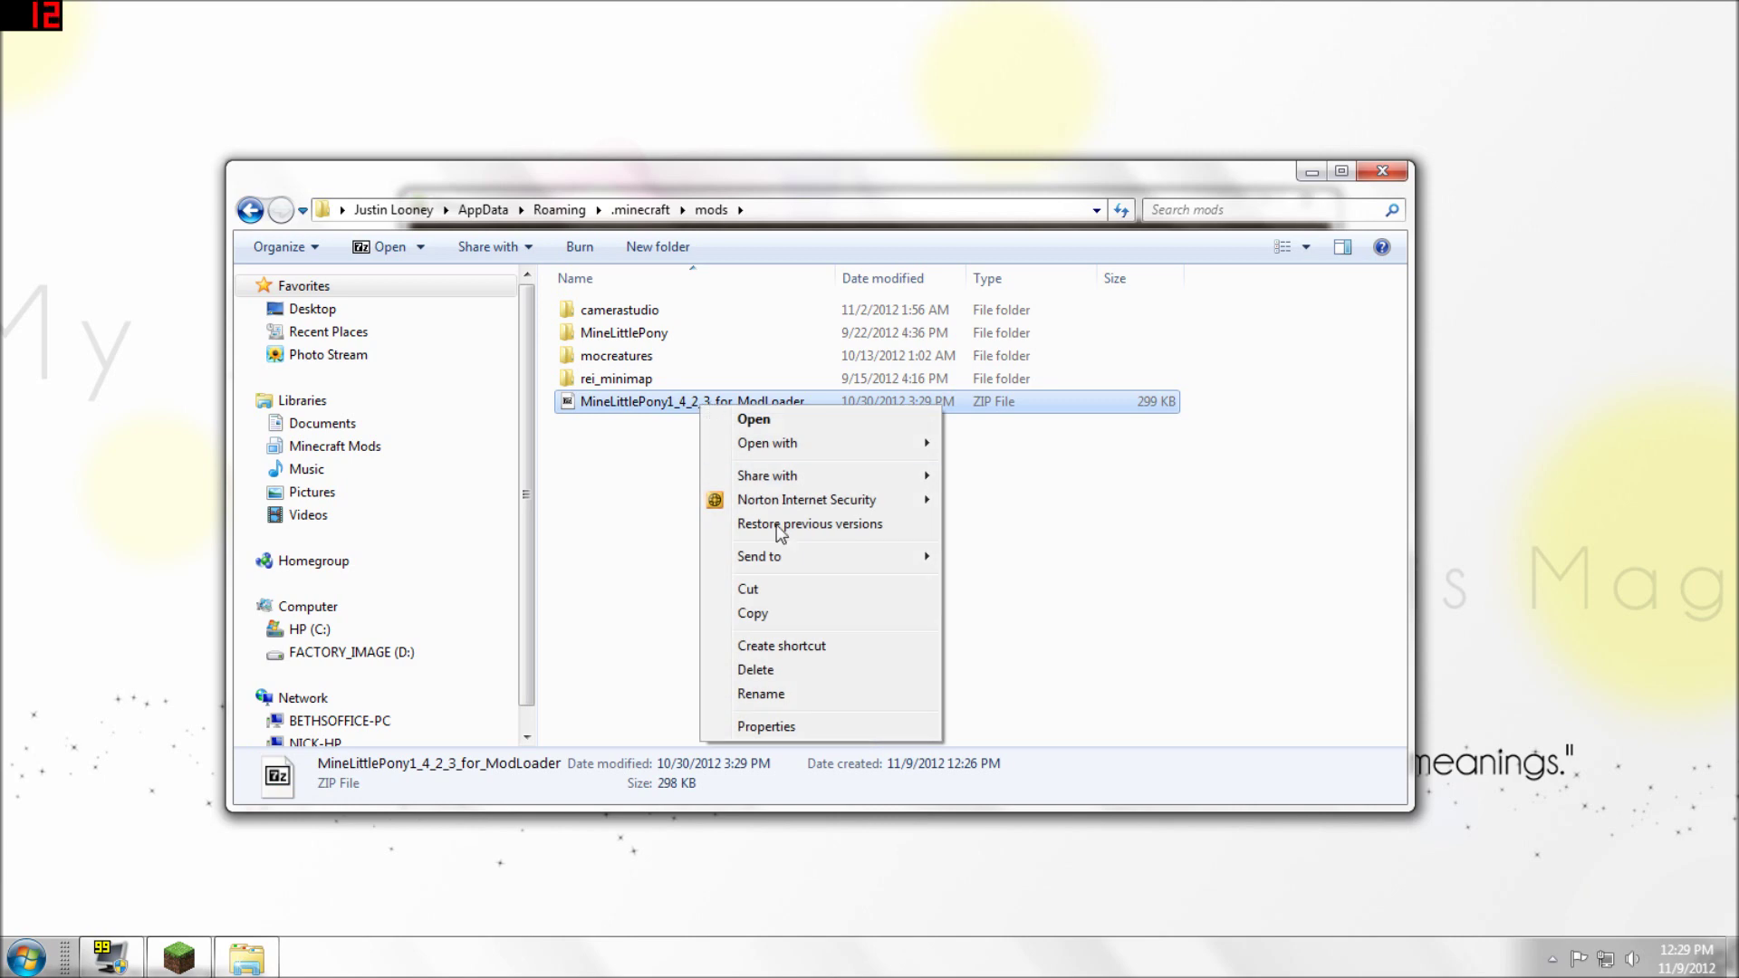
{"action": "left_click", "coordinate": [849, 669]}
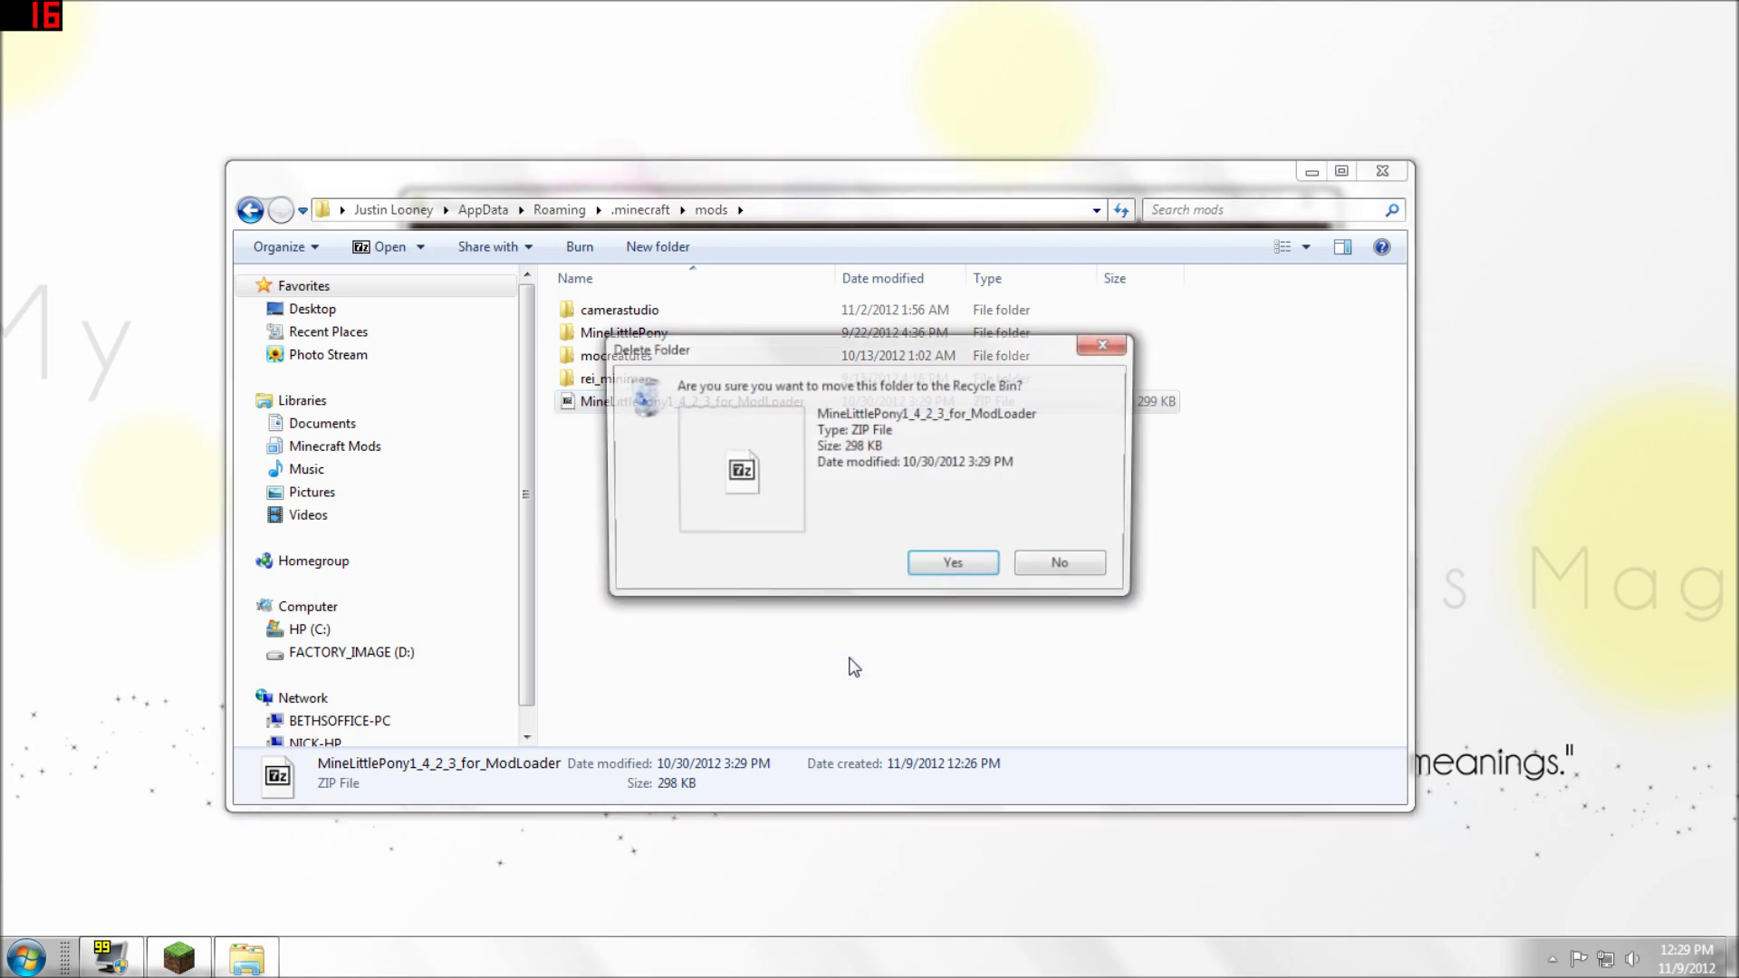
{"action": "left_click", "coordinate": [946, 563]}
{"action": "left_click", "coordinate": [1379, 173]}
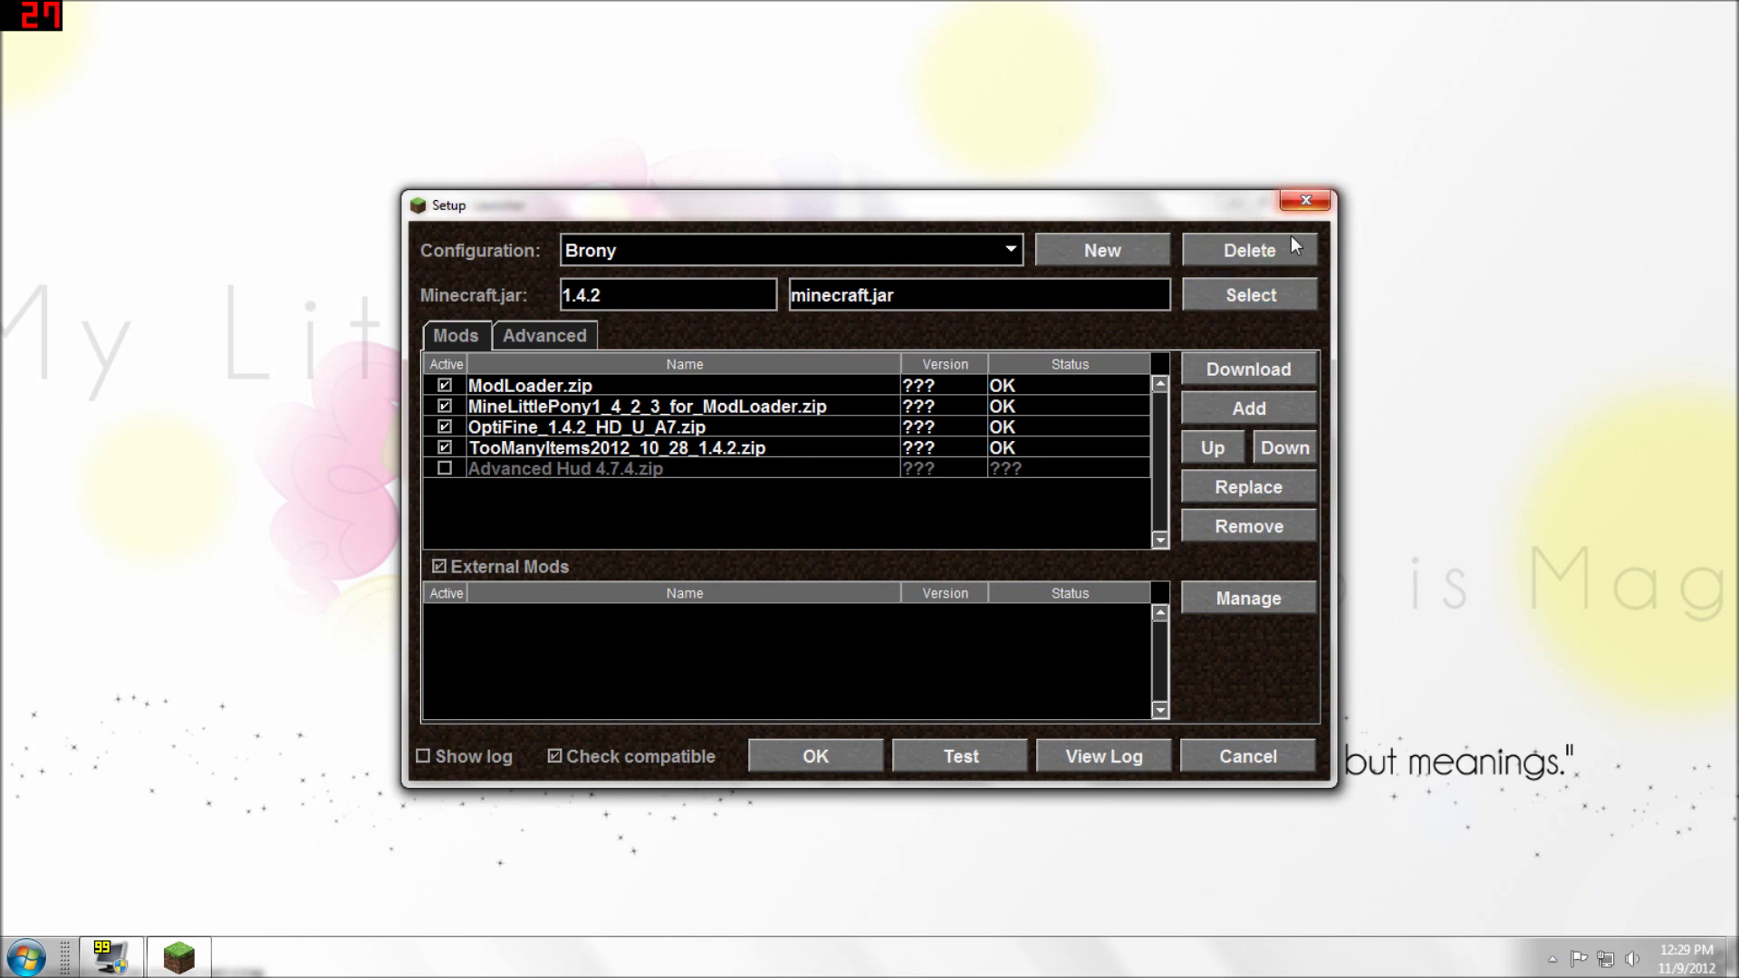
Accept the Brony configuration's setup and close Magic Launcher.
{"action": "left_click", "coordinate": [865, 757]}
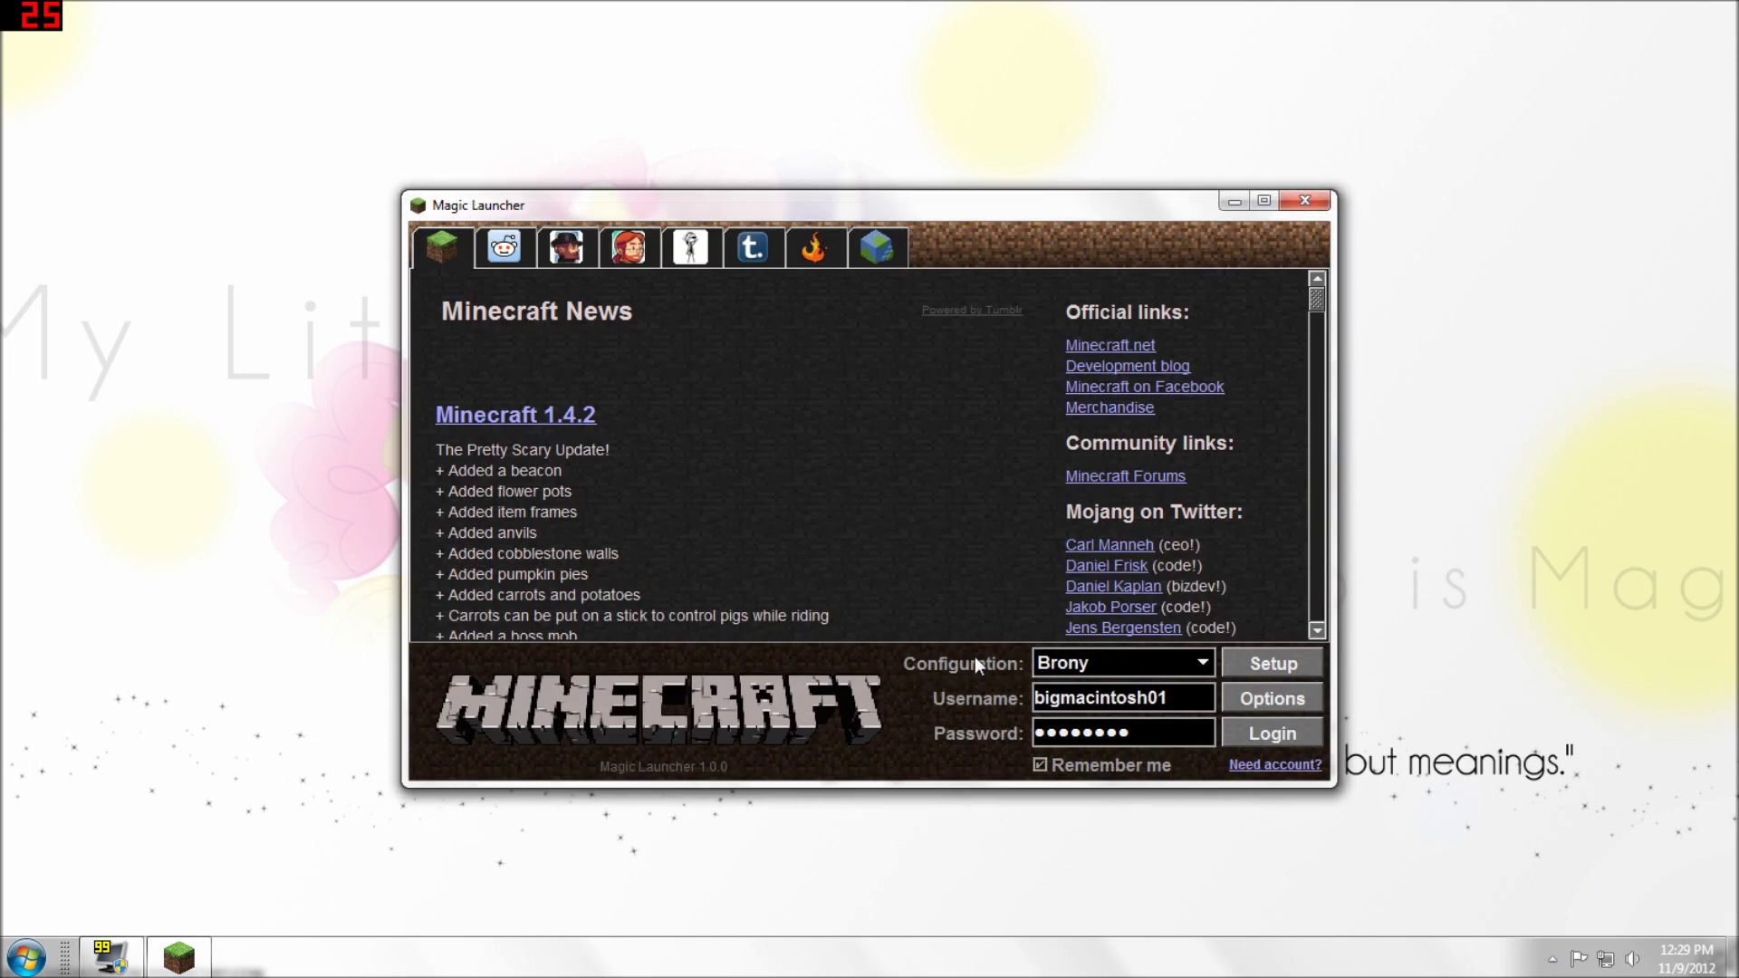
{"action": "left_click", "coordinate": [1305, 201]}
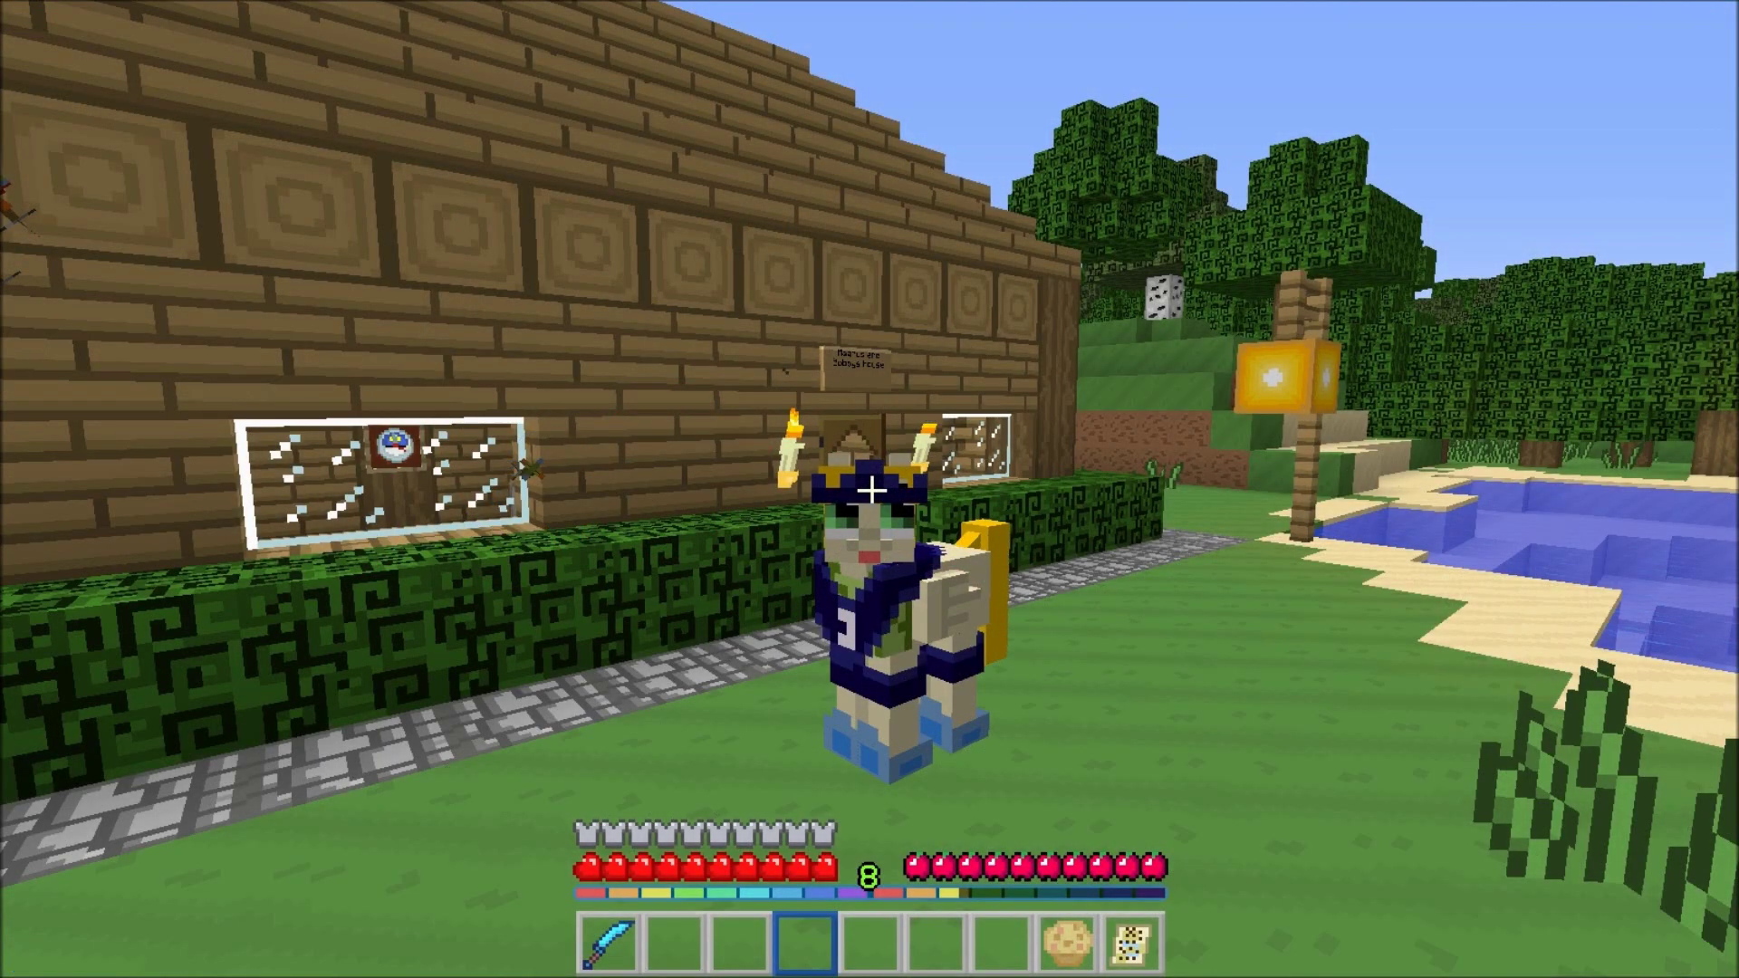
{"action": "key", "text": "a"}
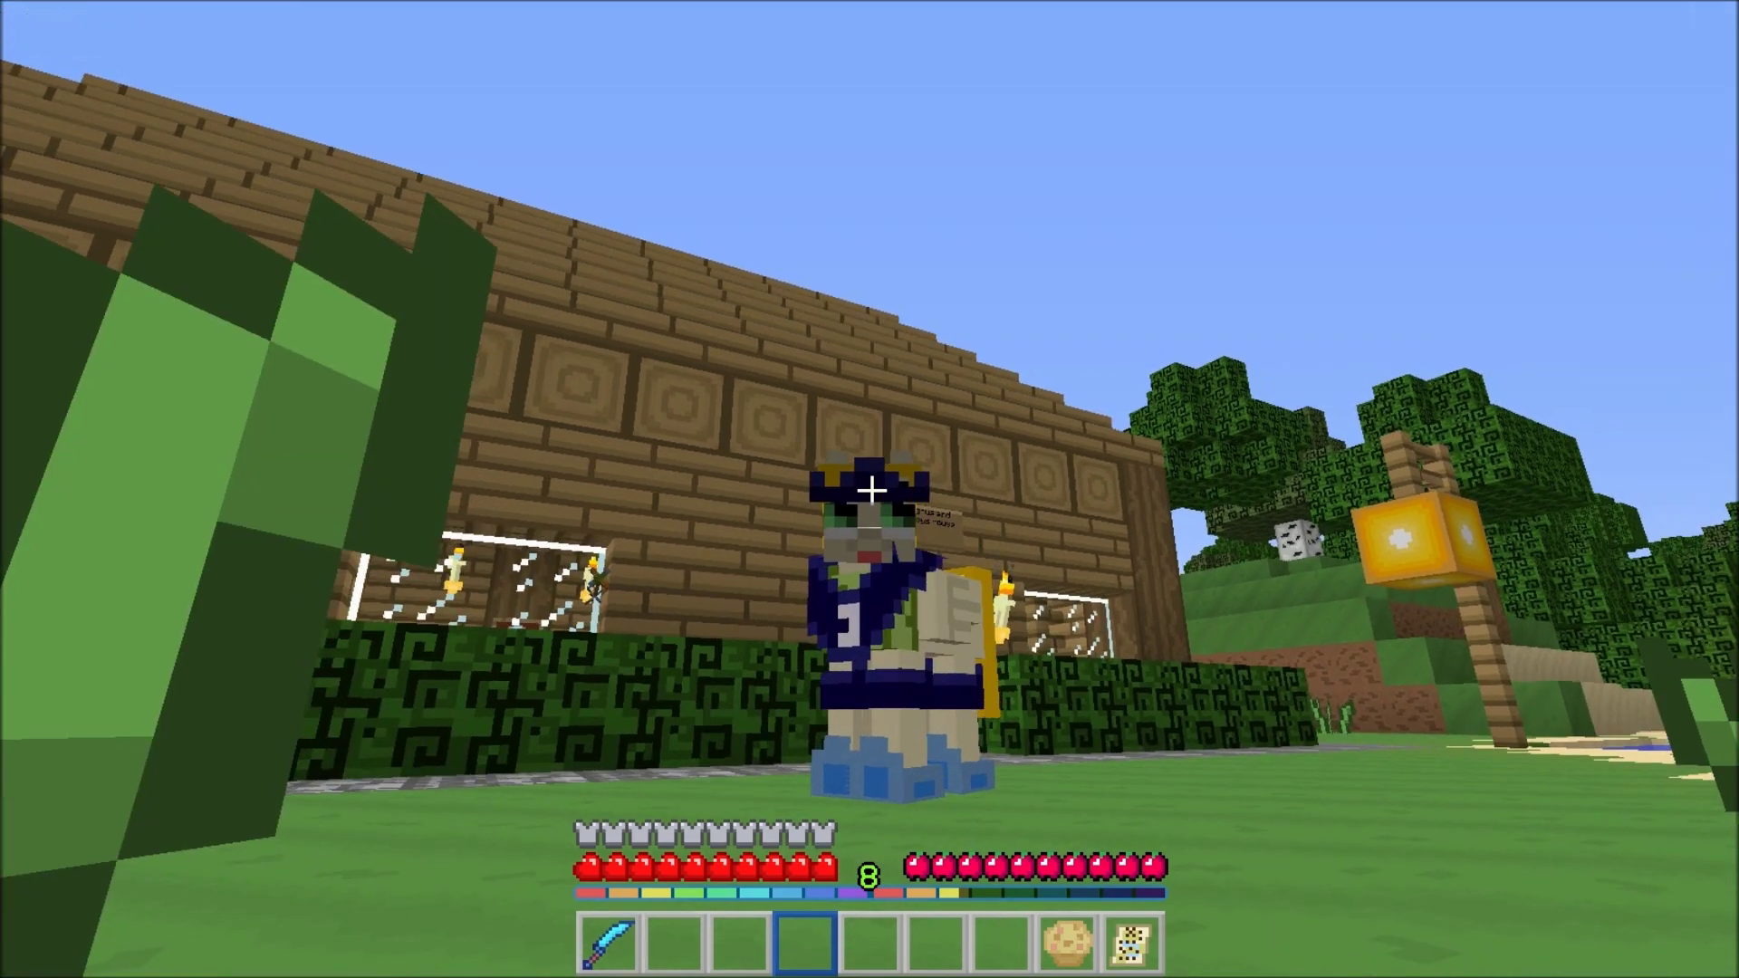
{"action": "key", "text": "a"}
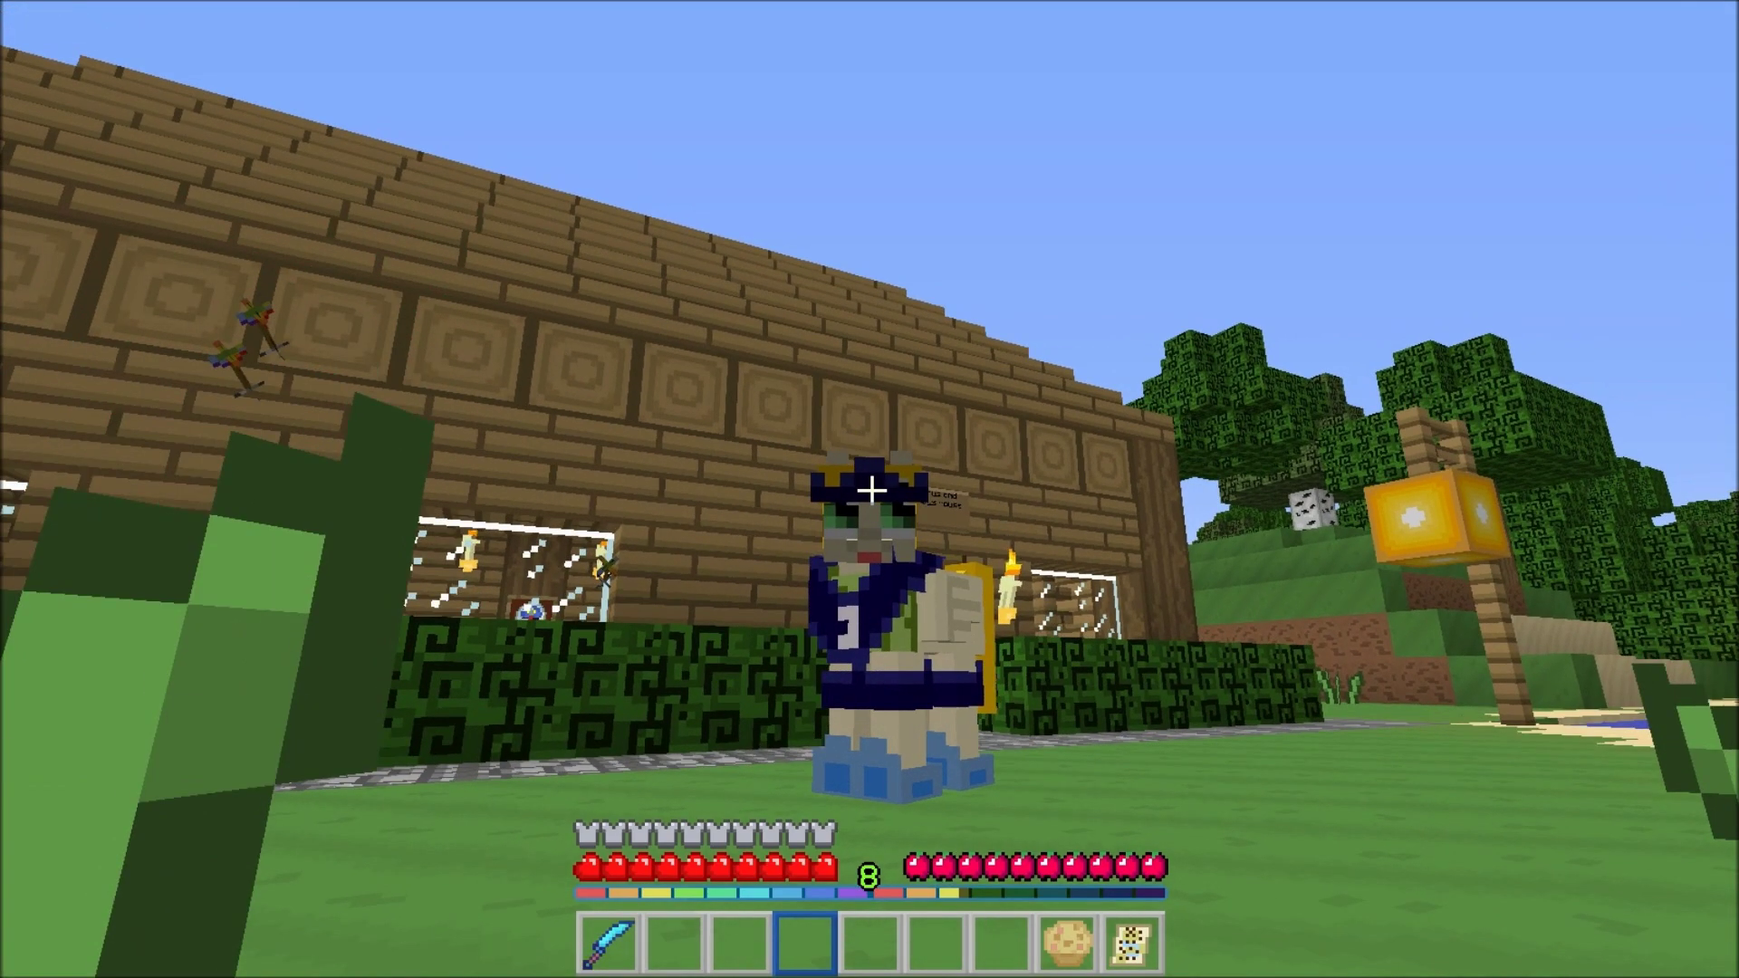
{"action": "key", "text": "a"}
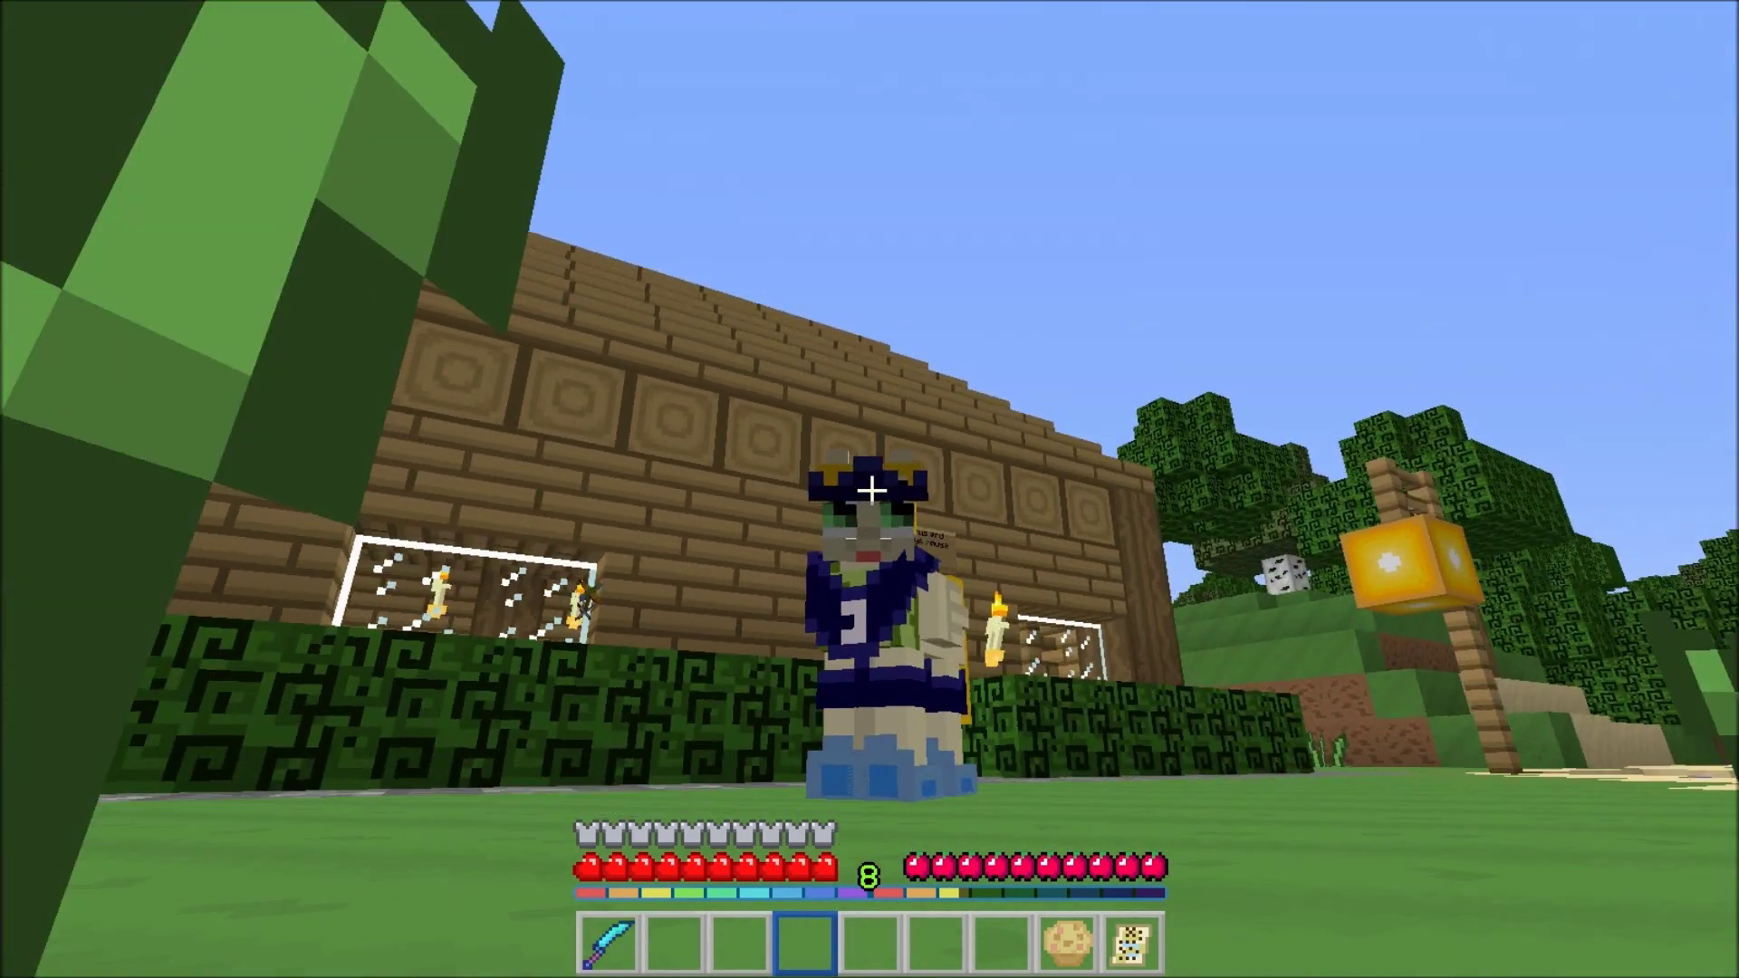
{"action": "key", "text": "a"}
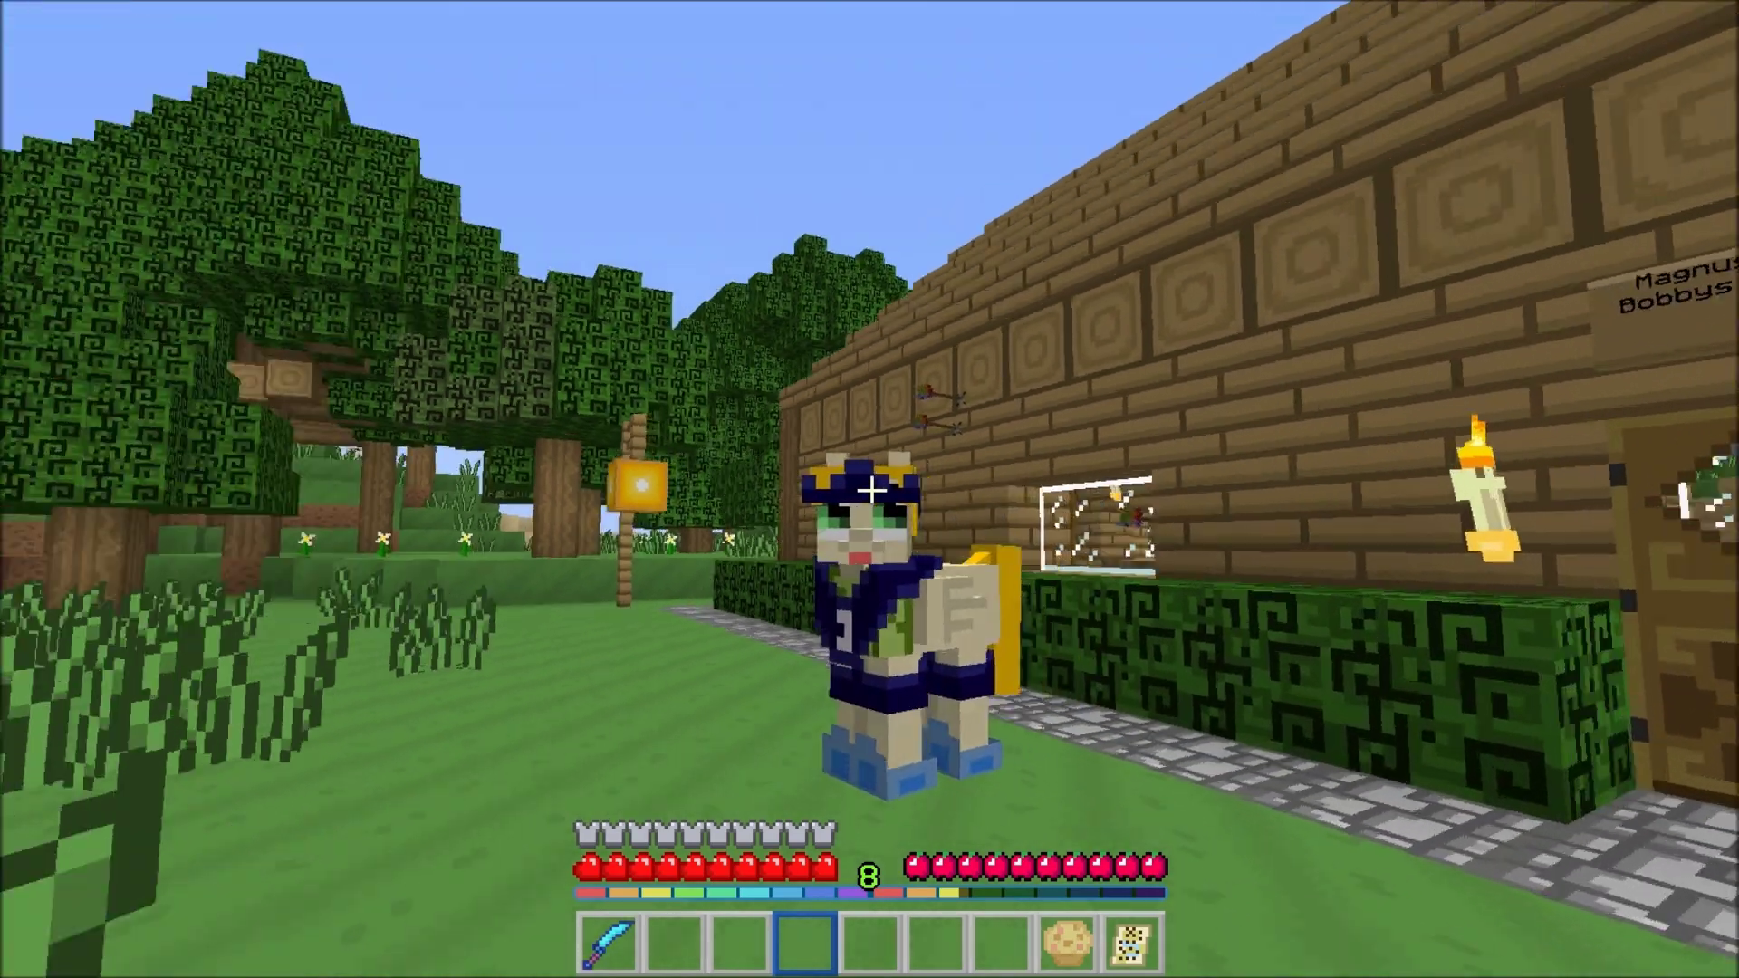
{"action": "key", "text": "a"}
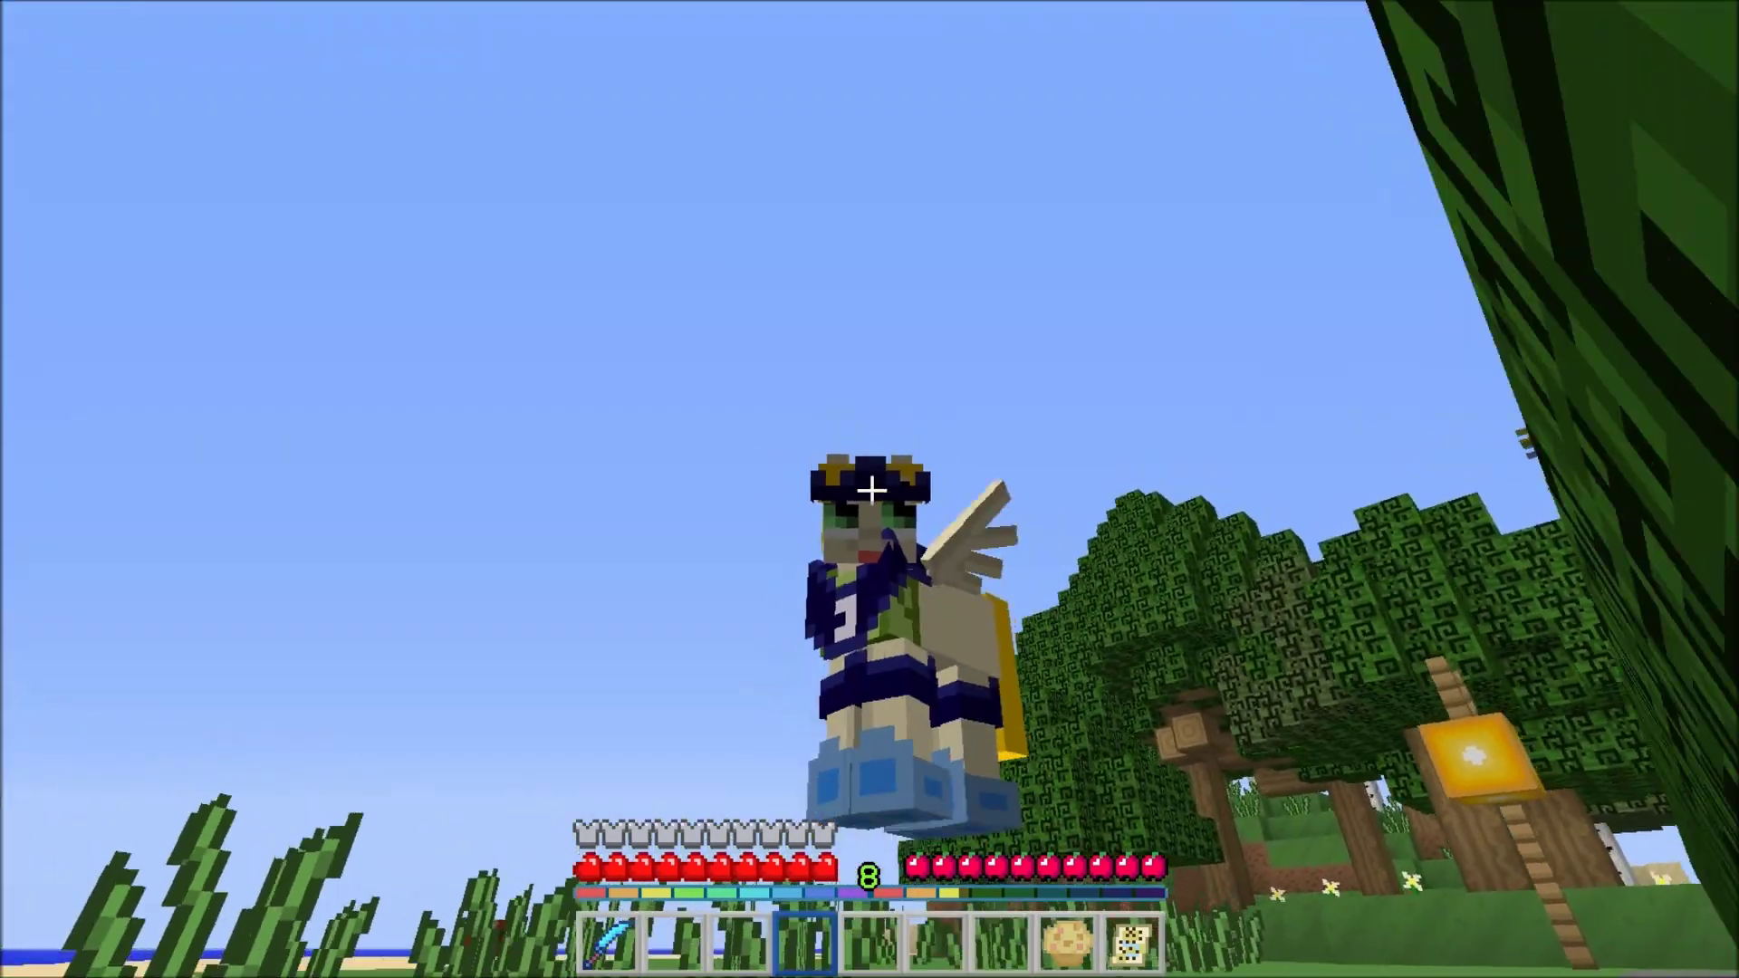
{"action": "key", "text": "a"}
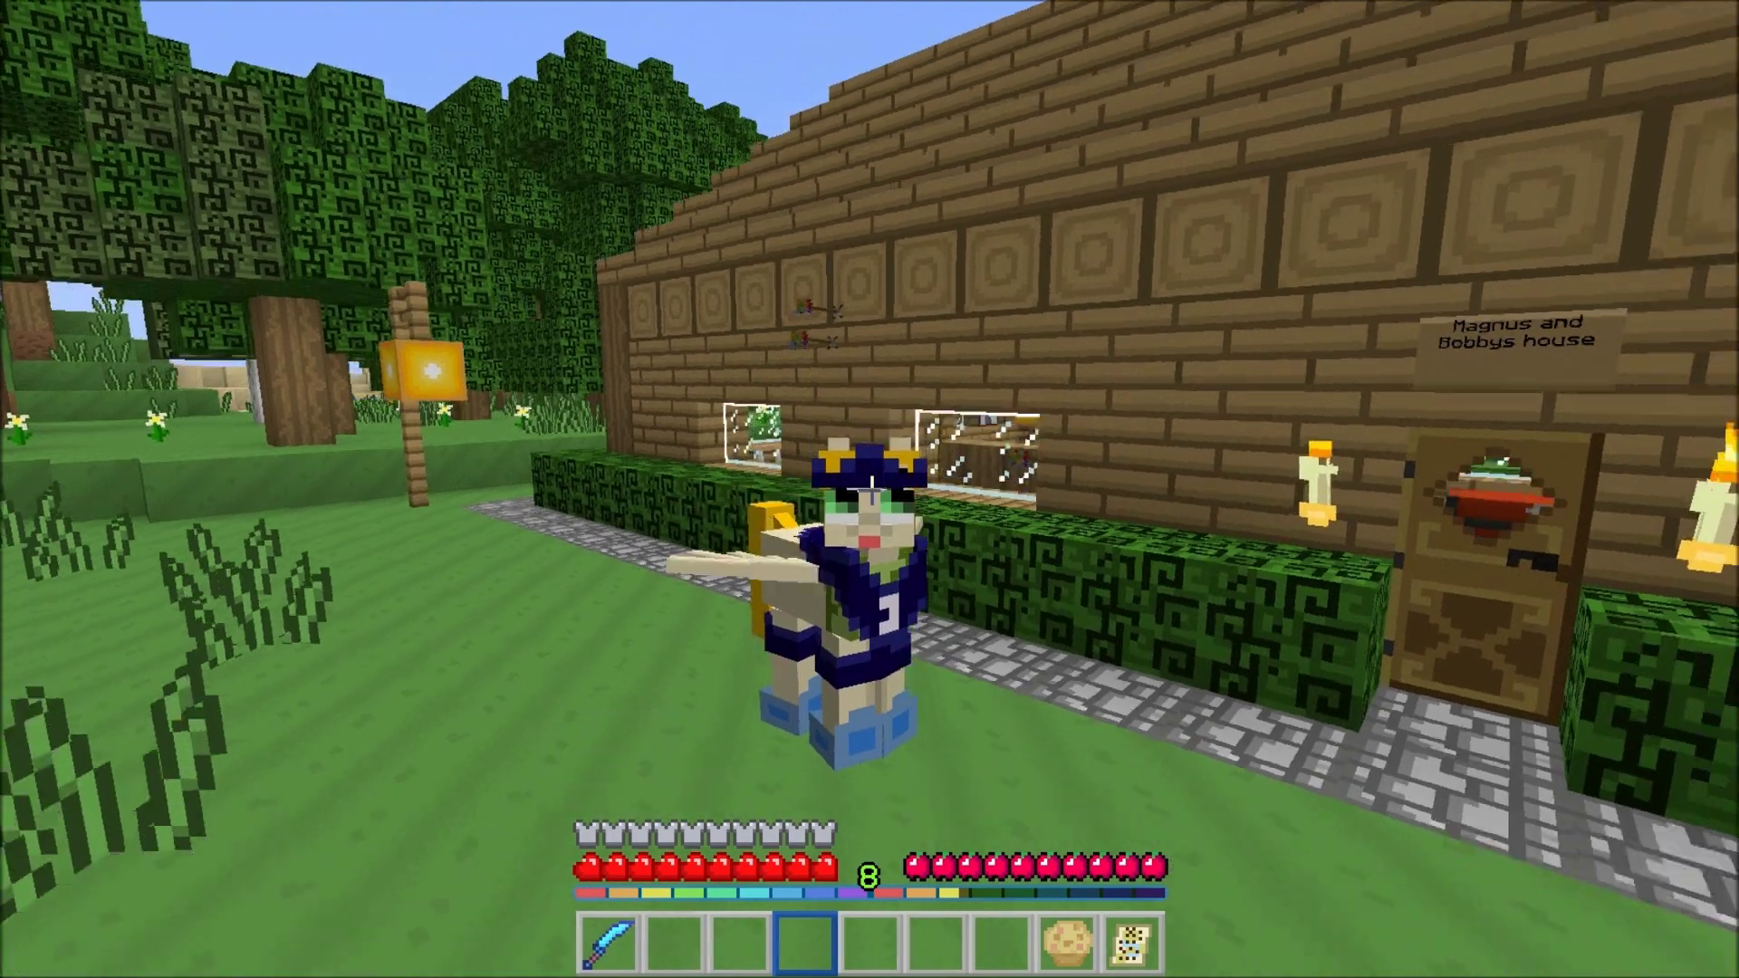